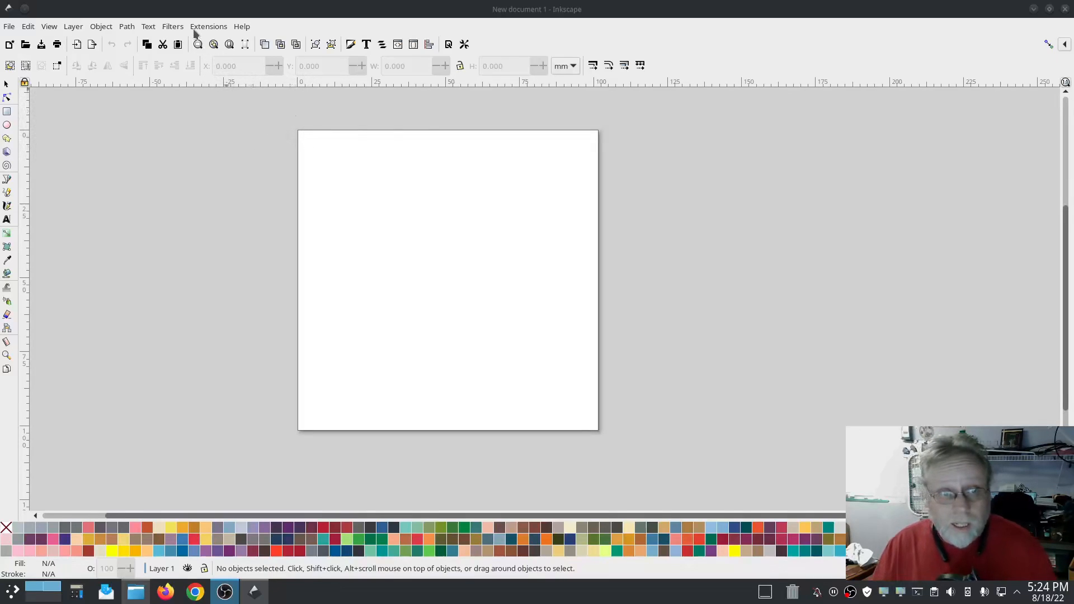
Open Trace Bitmap and widen its settings area
click(128, 26)
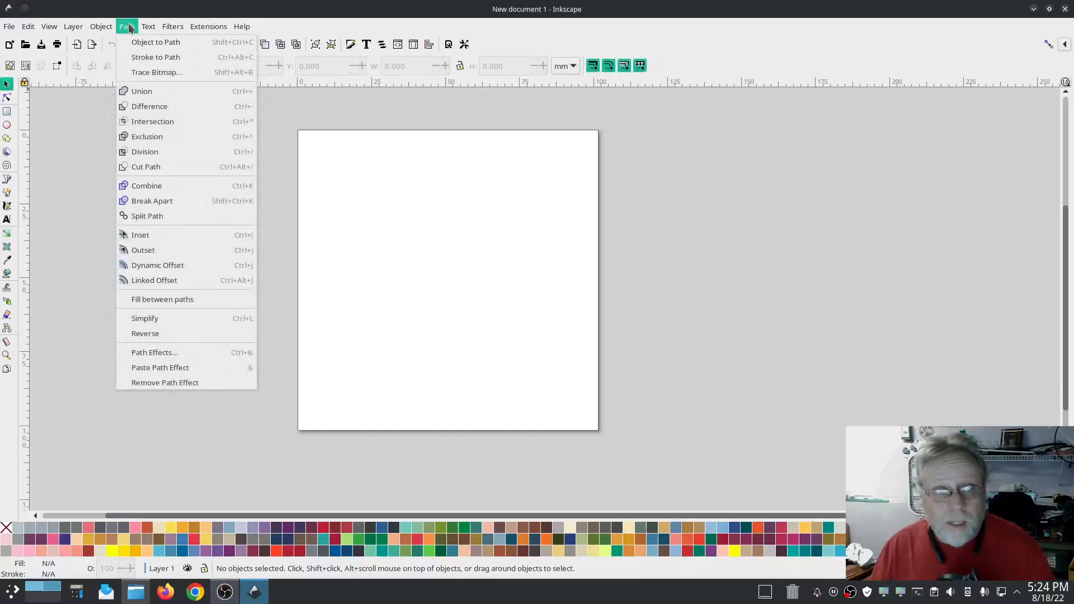
click(145, 73)
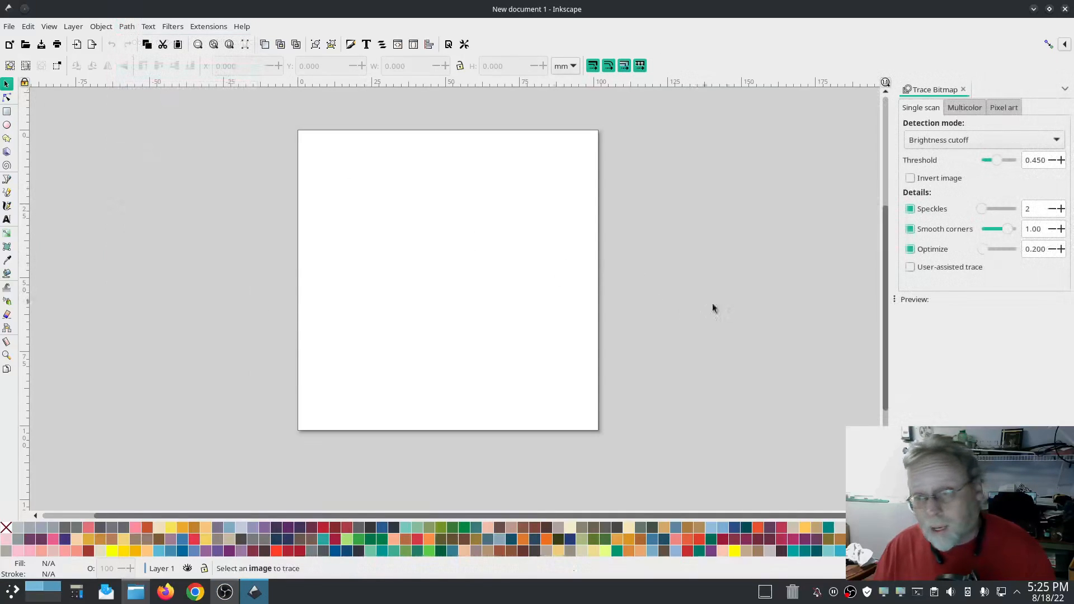
mouse_move(892, 296)
mouse_down()
mouse_move(712, 311)
mouse_move(685, 299)
mouse_up()
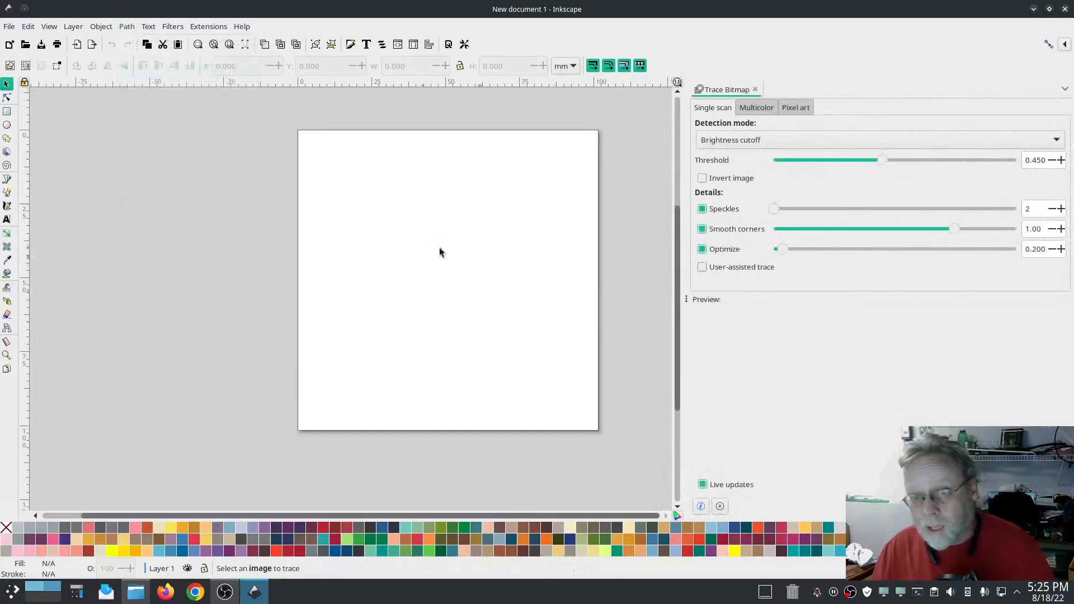
Look through the single-scan and multicolor detection modes, and set the single-scan mode to Centerline tracing (autotrace)
click(749, 140)
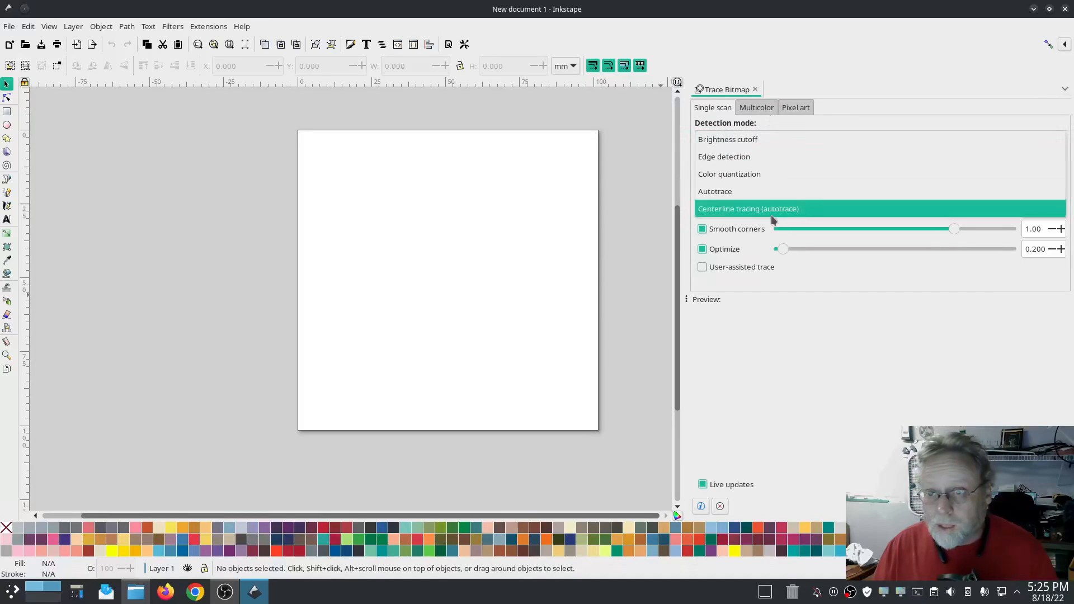
click(758, 108)
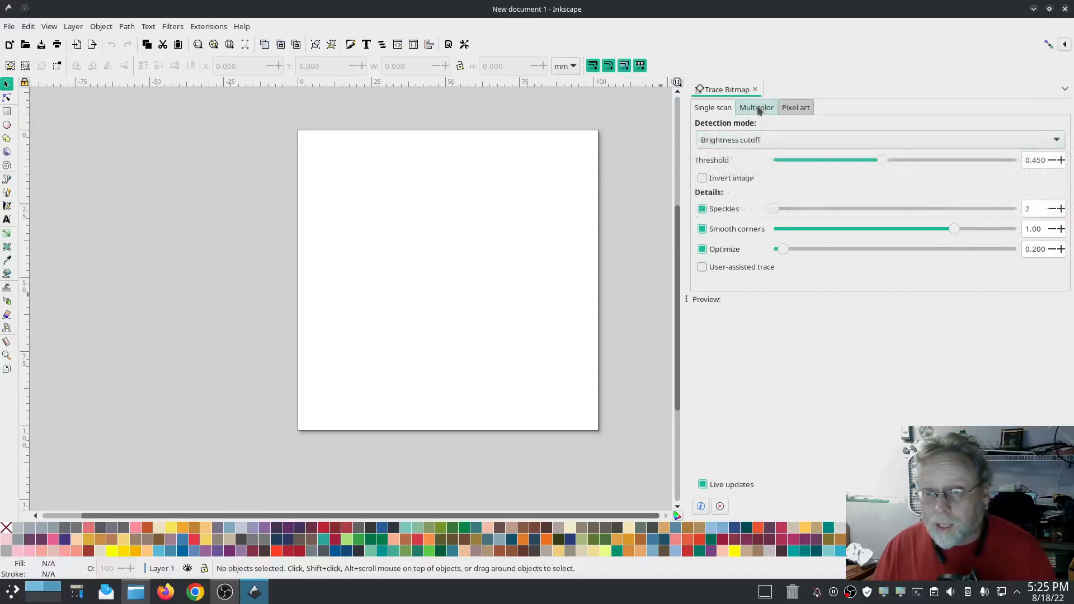
click(759, 137)
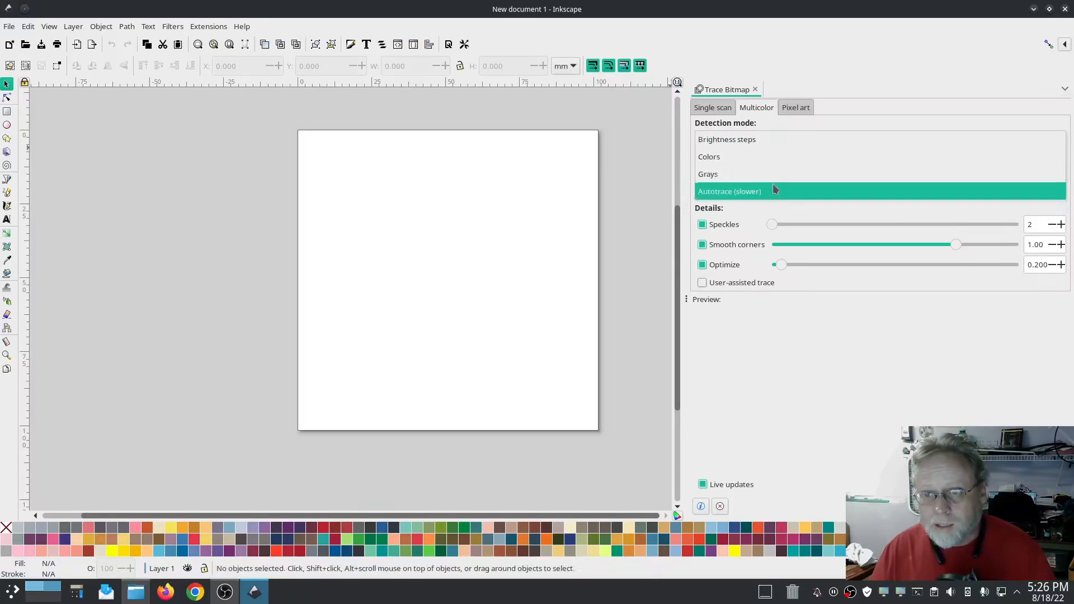
click(834, 371)
click(706, 111)
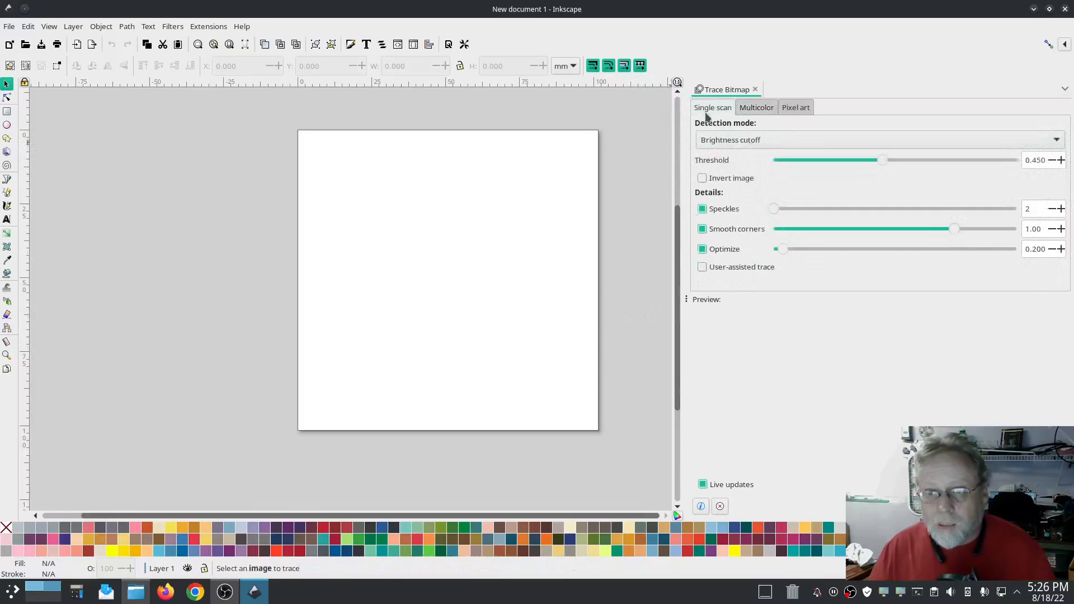
click(726, 140)
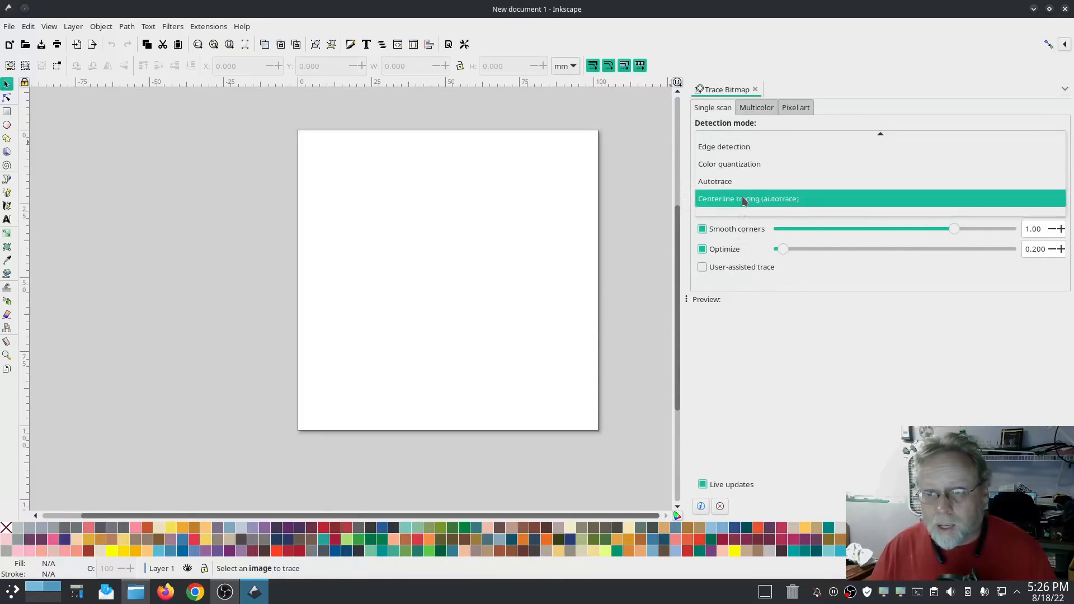
click(745, 201)
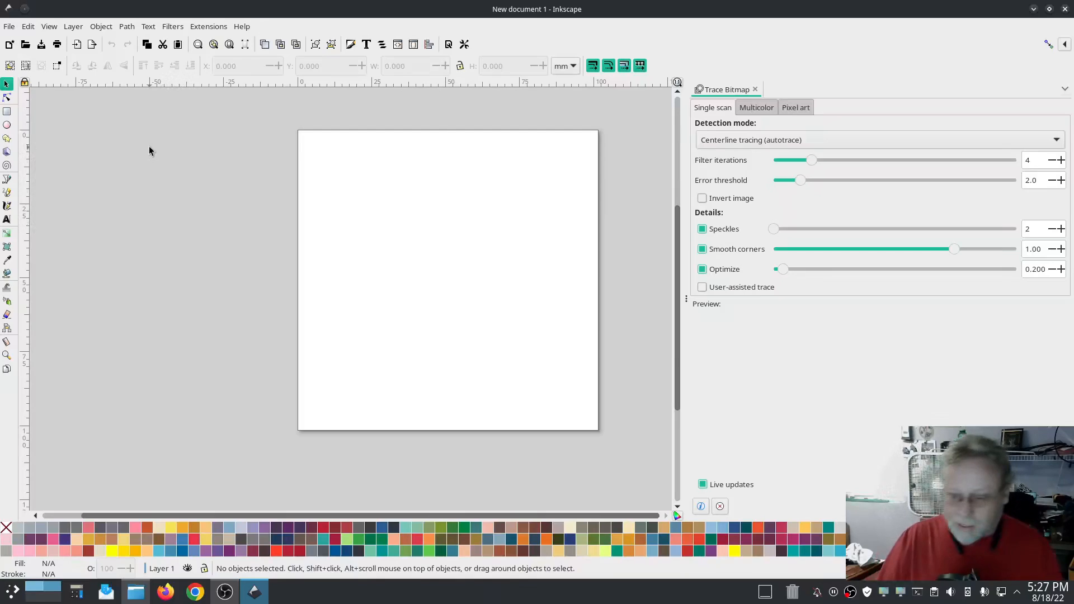
Open the recent image IMG_20220816_162818648_HDR.jpg, embedding it with its DPI from the file and automatic rendering
click(7, 28)
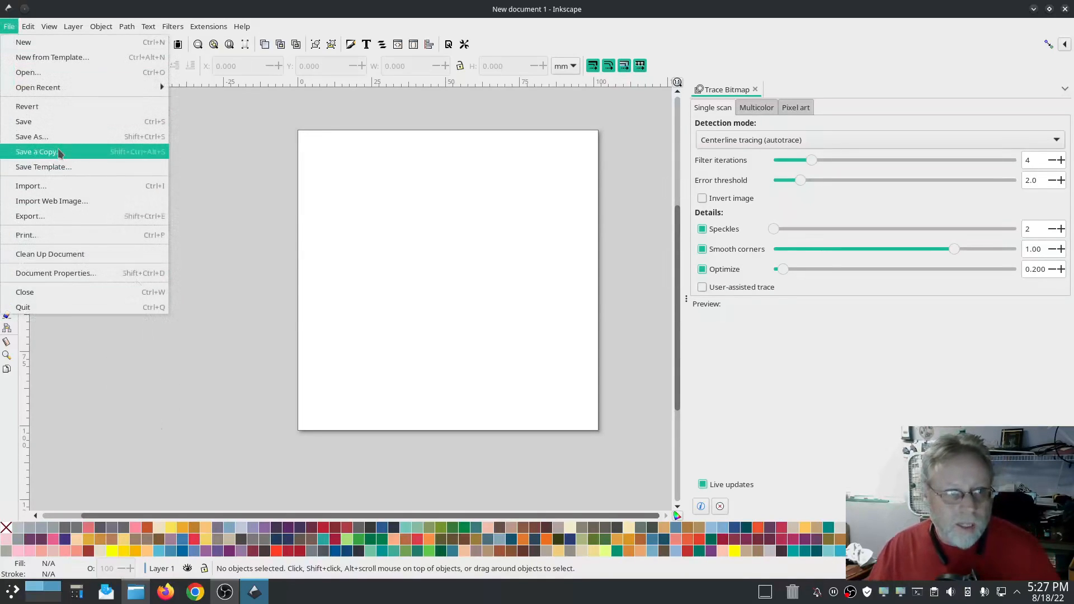
mouse_move(71, 91)
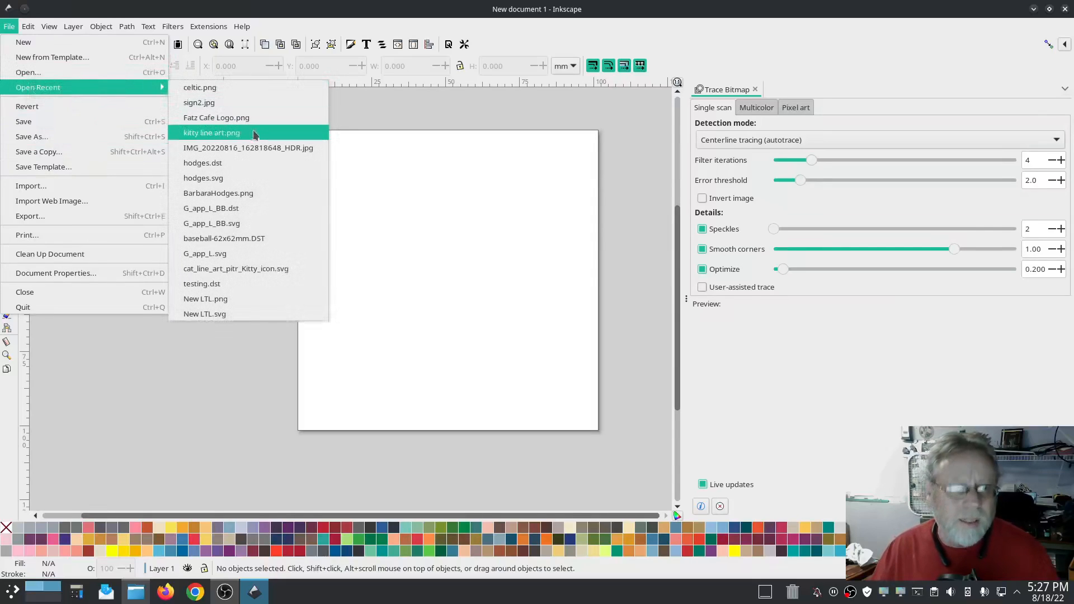
click(260, 147)
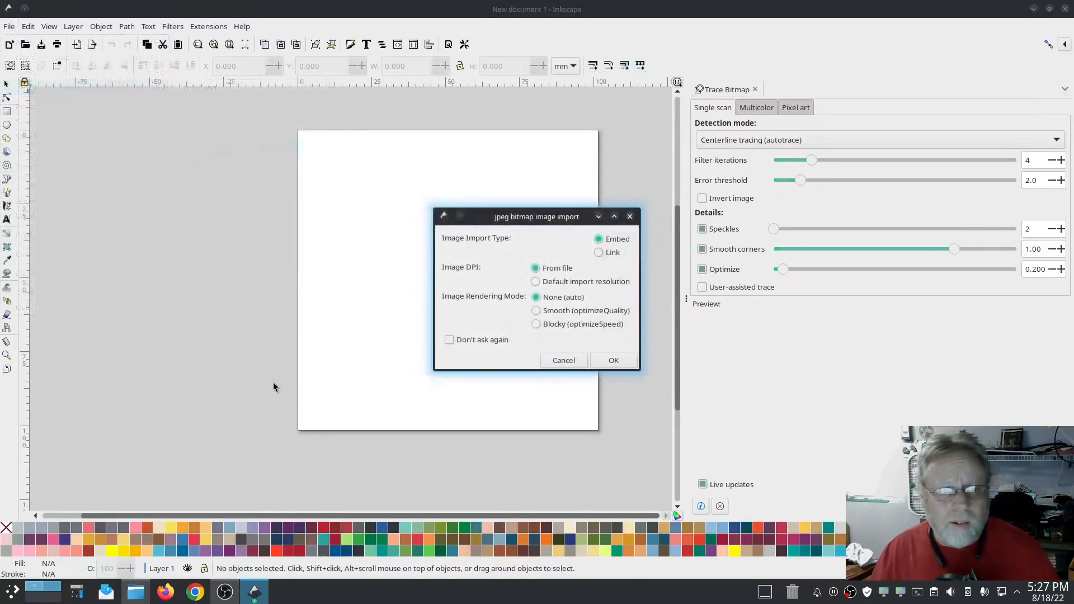
click(614, 360)
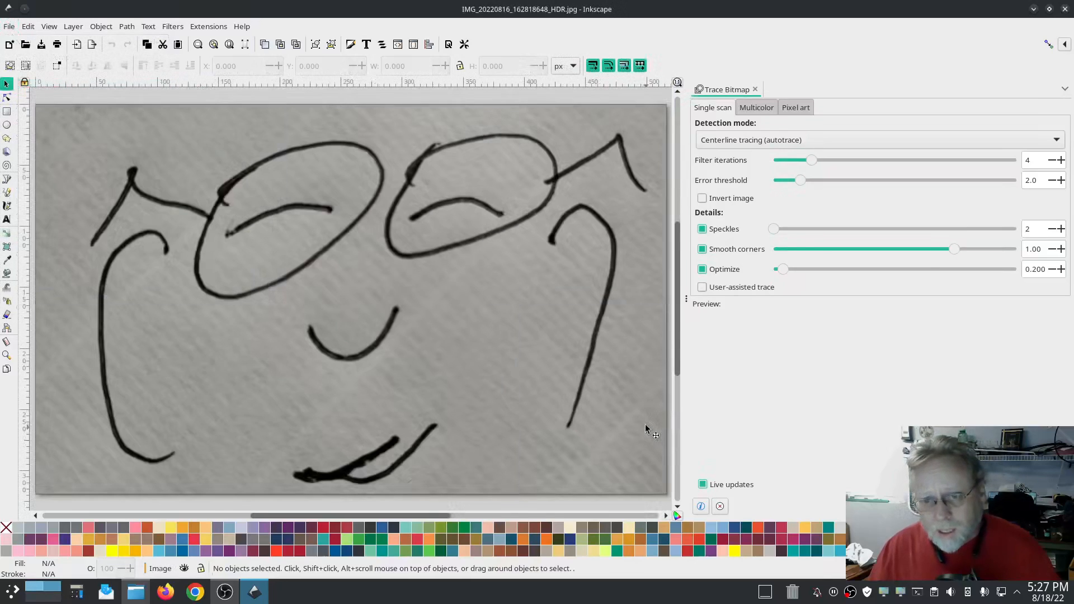
Select the hand-drawn face image and trace it into a path with the centerline autotrace settings
click(492, 302)
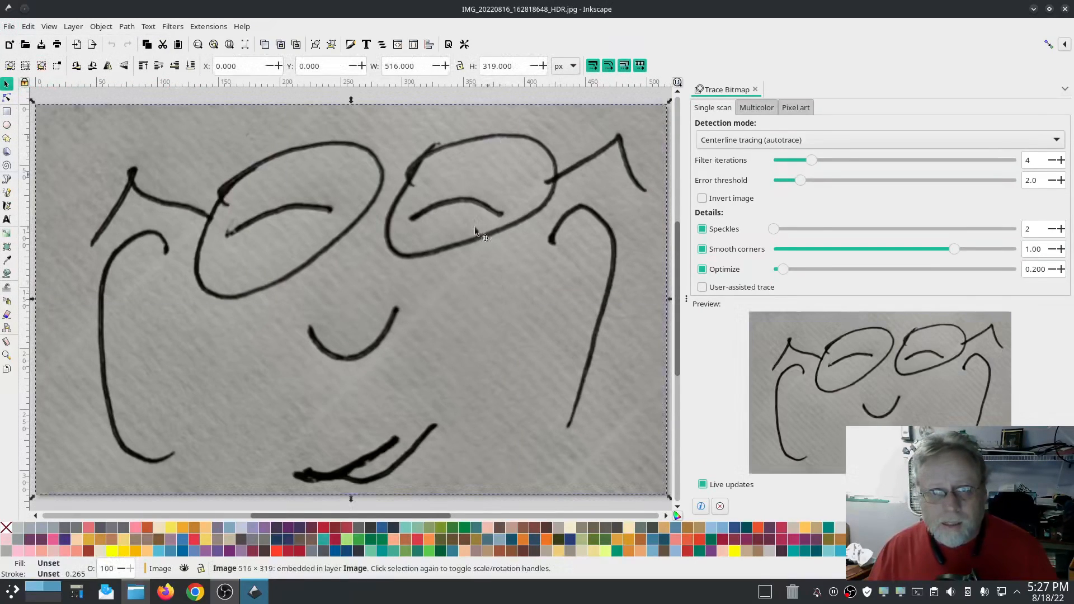
scroll(490, 377, down, 3)
scroll(492, 377, up, 1)
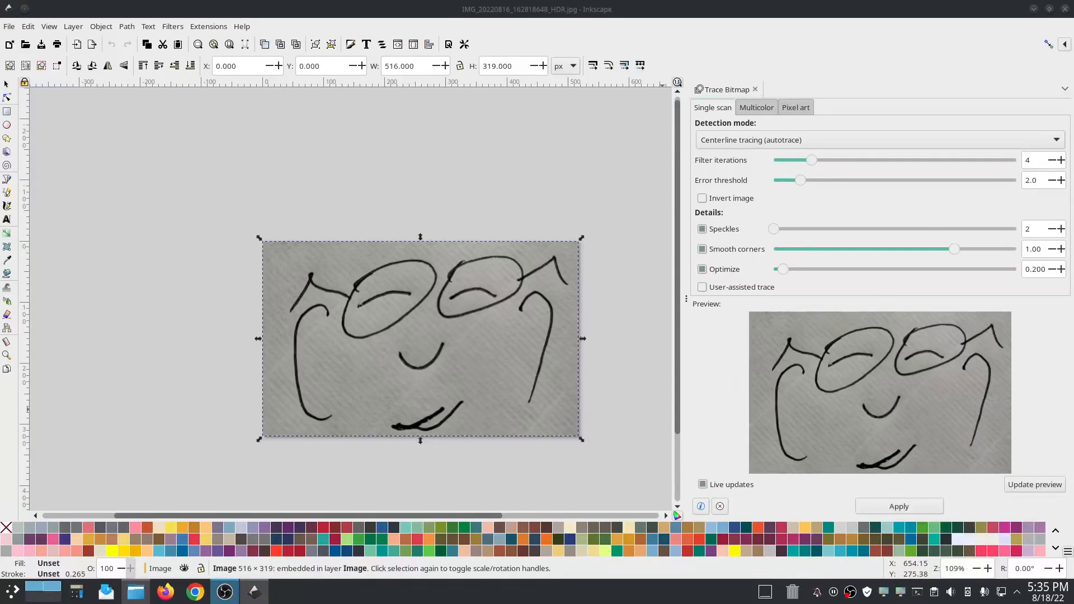
click(509, 338)
click(899, 506)
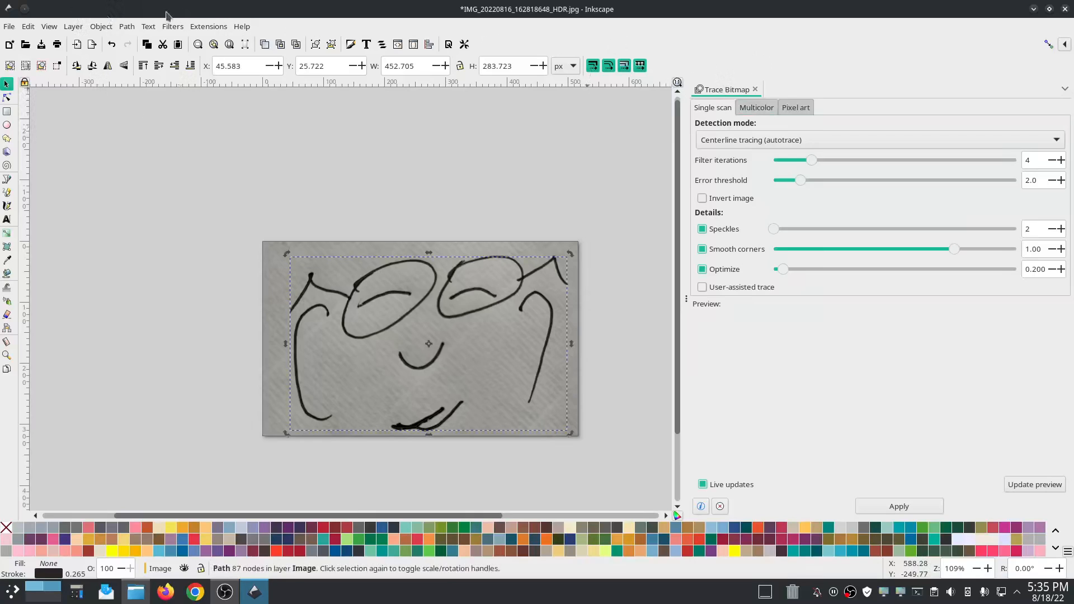
Show the list of layers and objects and hide the original bitmap image742
click(101, 26)
click(162, 41)
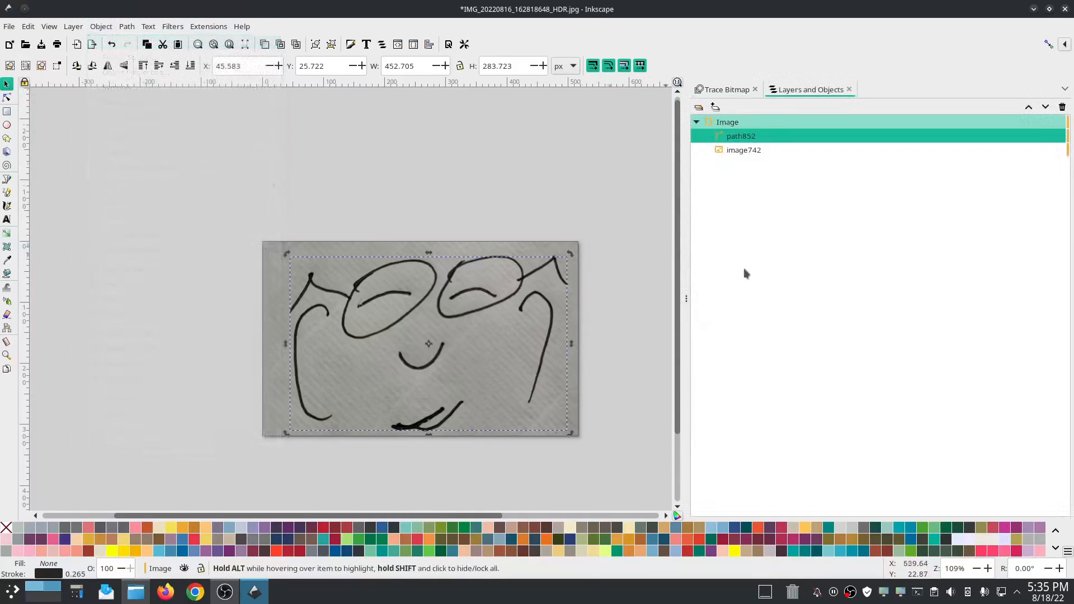
click(737, 148)
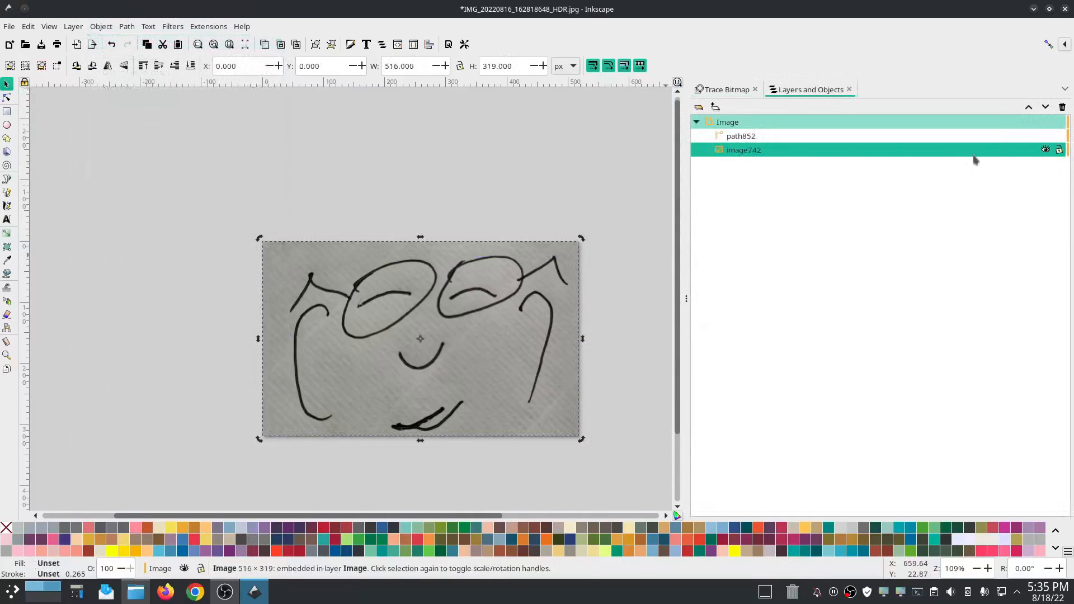
click(1044, 150)
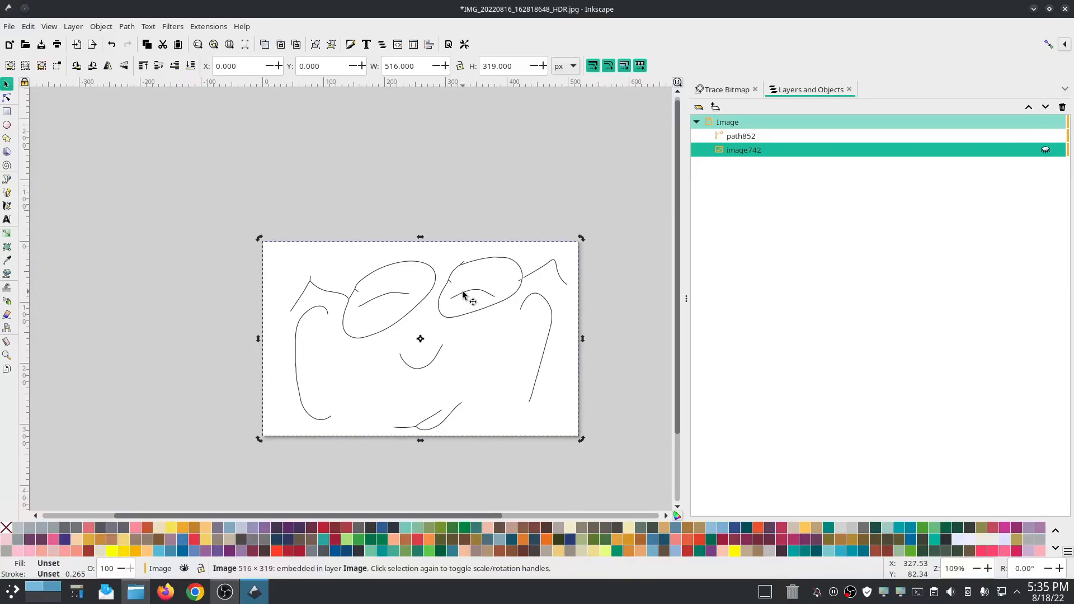
Compare the traced path with the original drawing by showing and hiding image742, and examine the traced lines up close
click(741, 139)
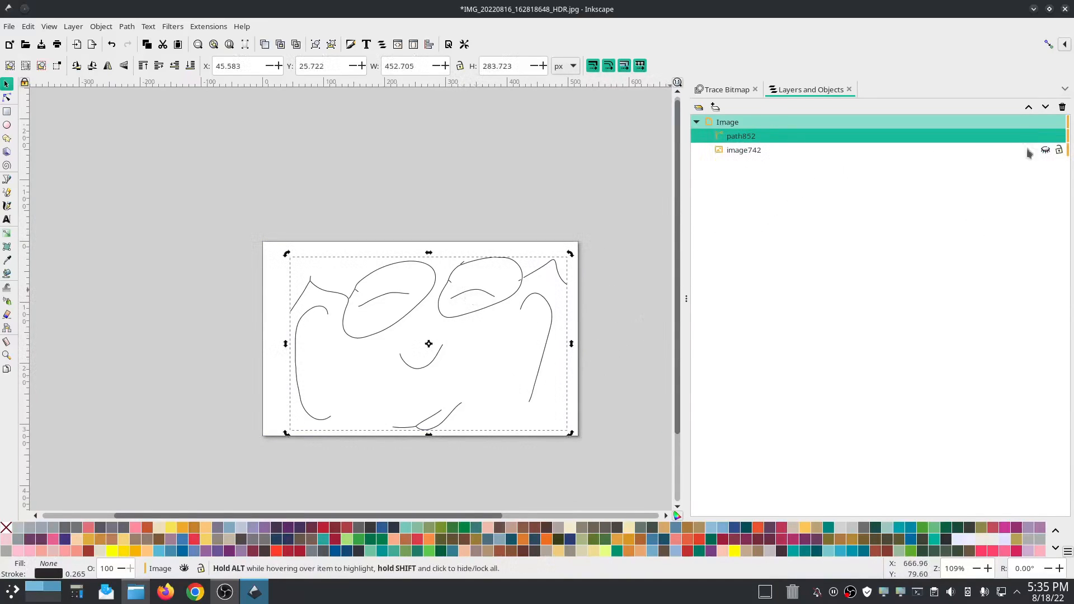
click(1045, 150)
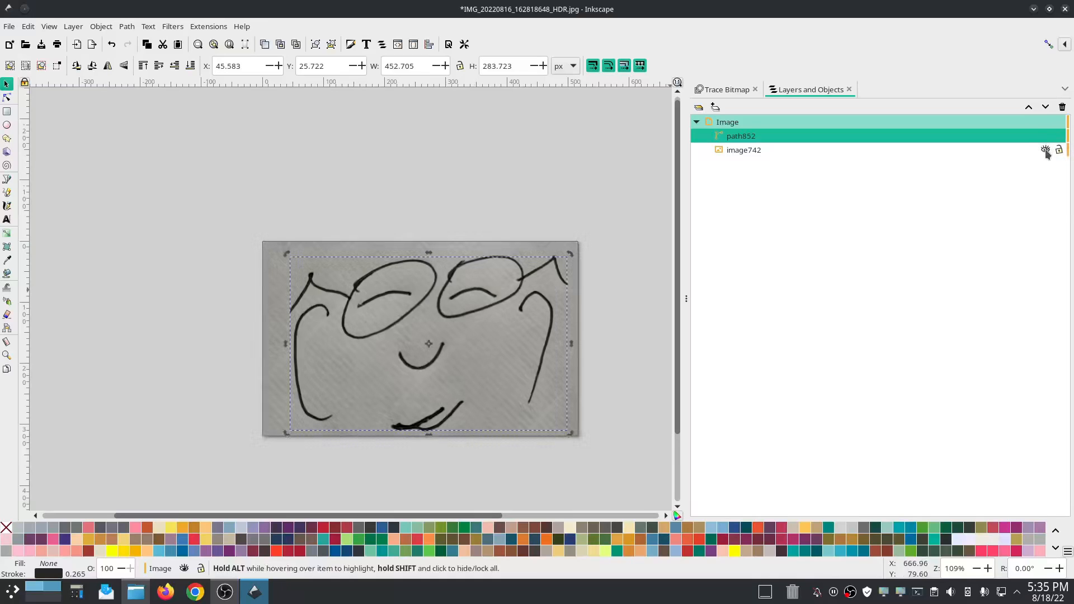
click(1045, 150)
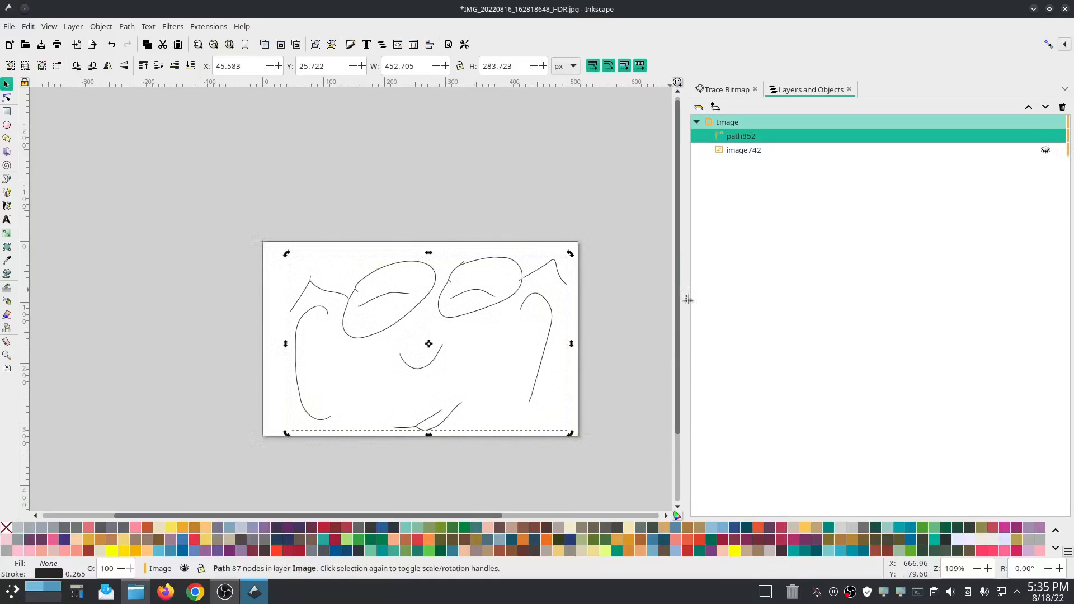
scroll(532, 367, up, 1)
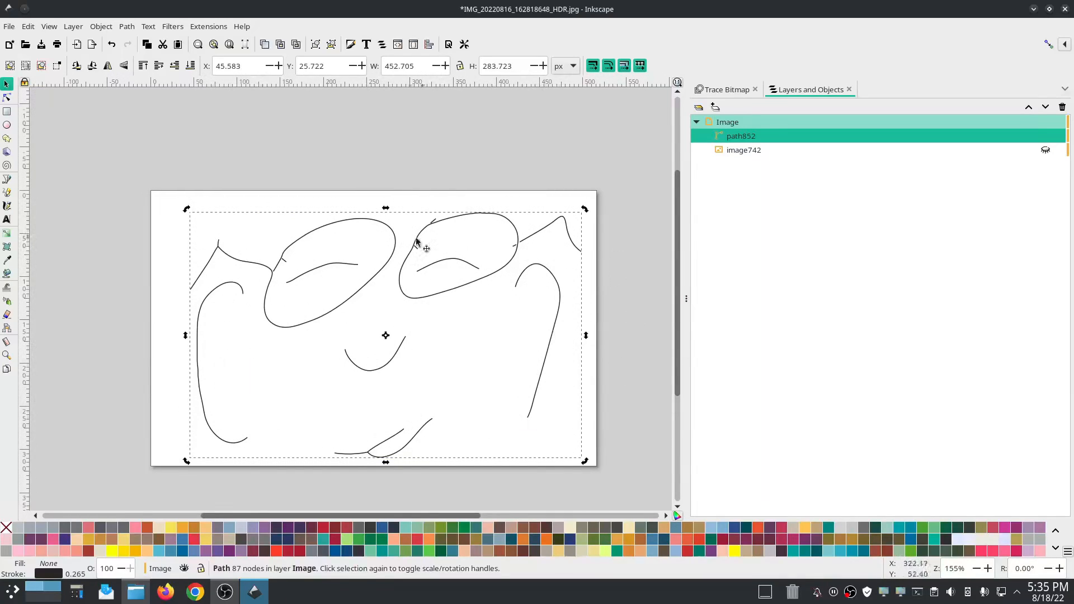
click(440, 295)
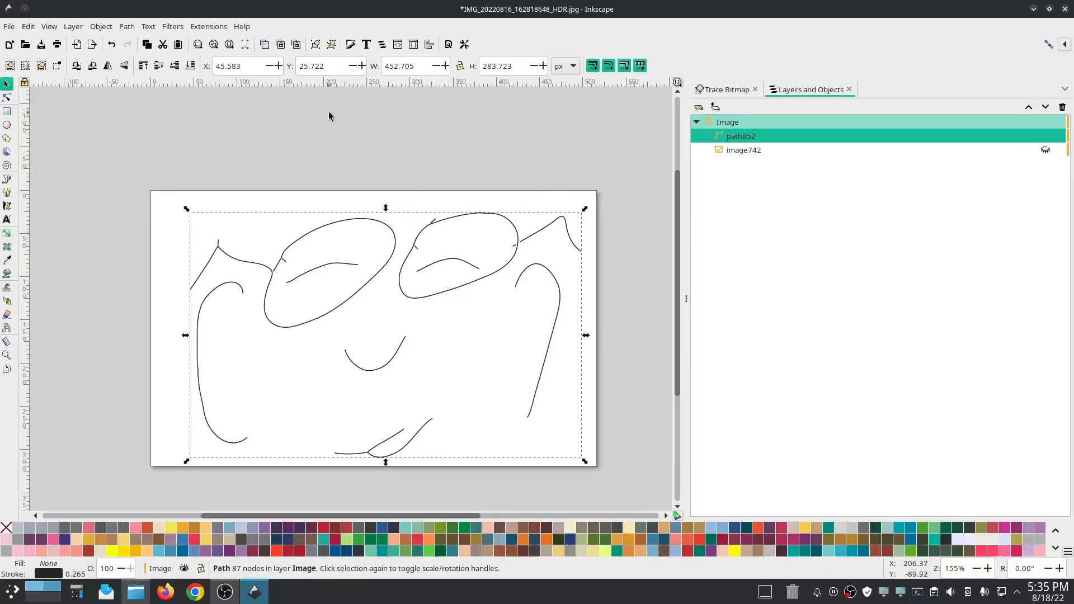
Set the stroke width of the traced path path852 to 3 px
click(750, 137)
click(127, 27)
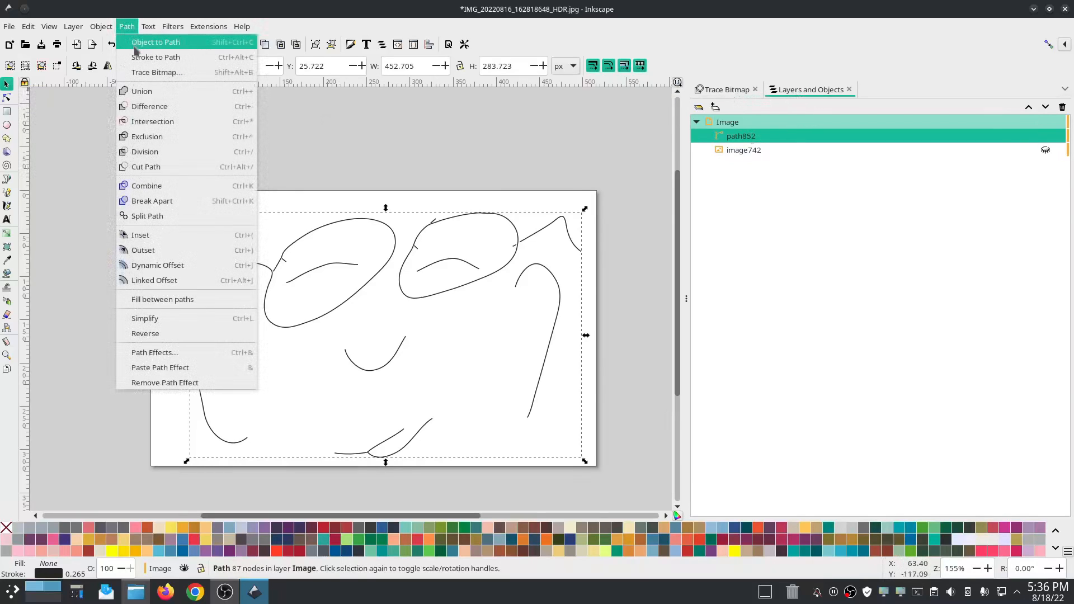
mouse_move(101, 28)
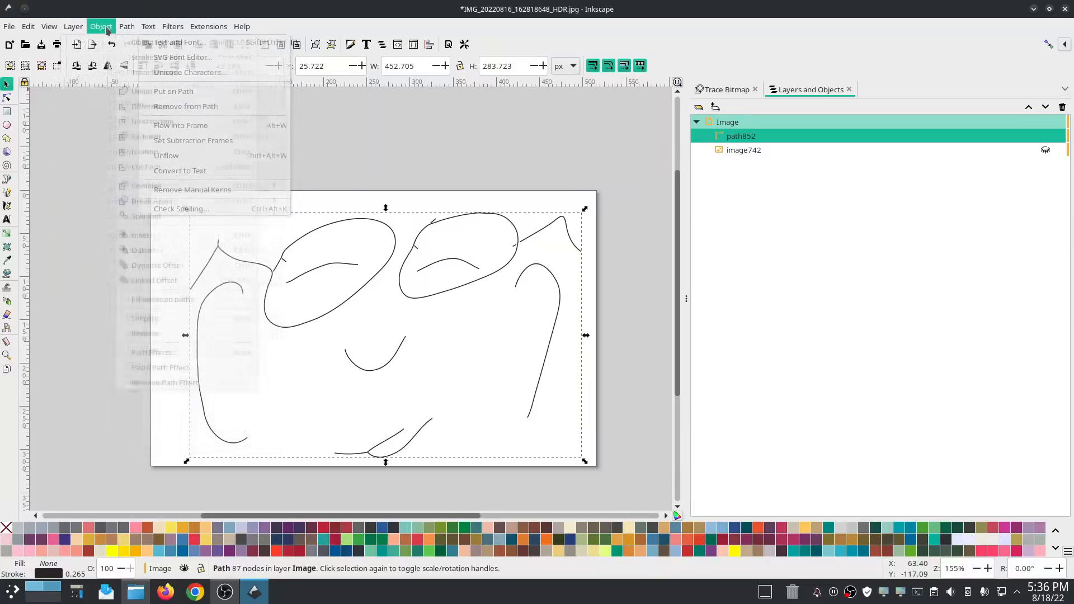
click(128, 57)
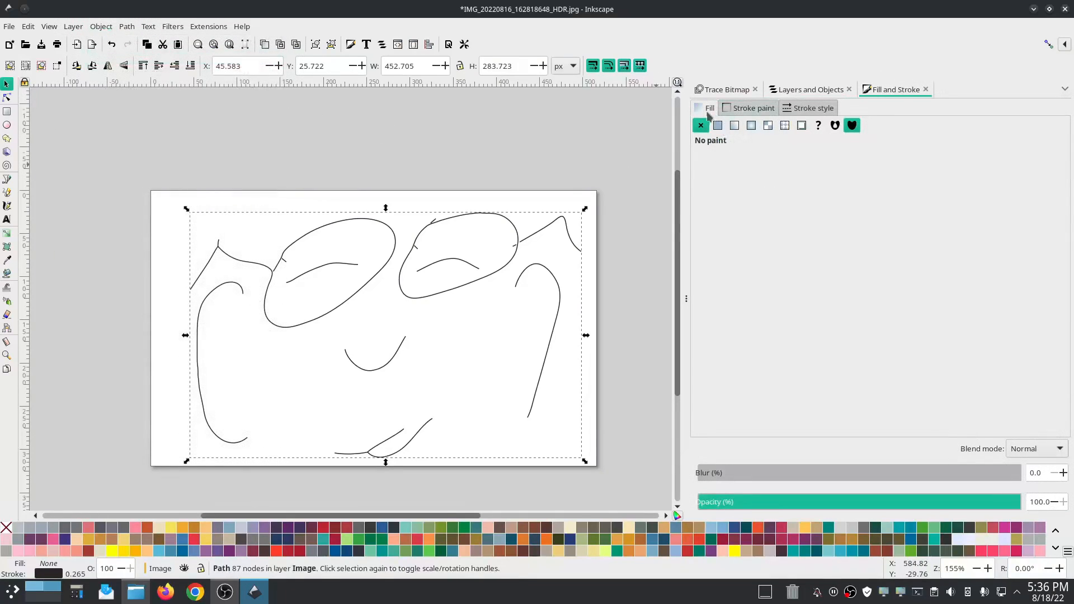
click(745, 110)
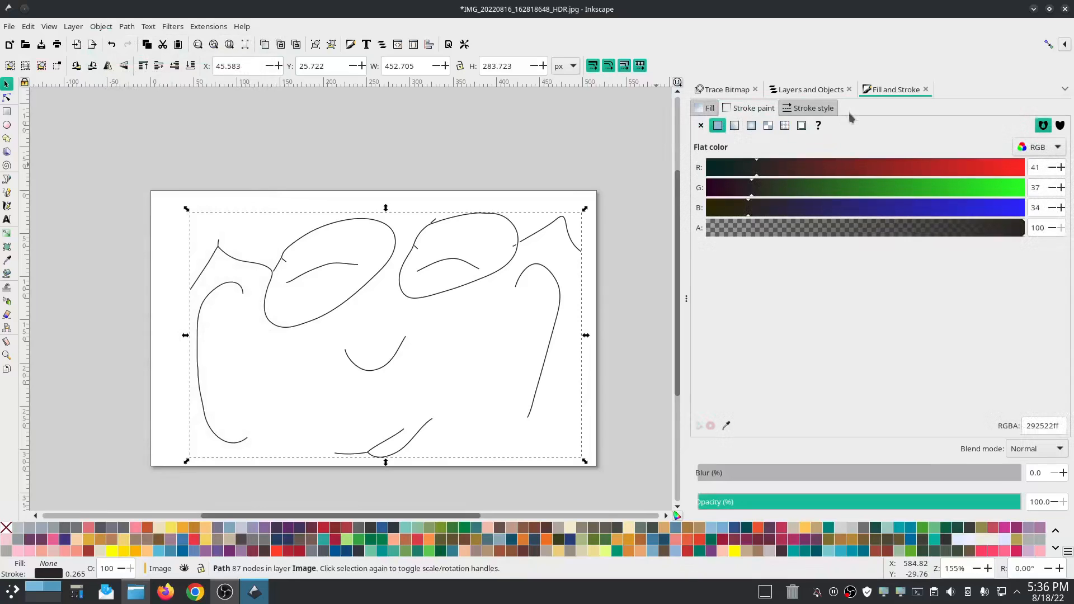
click(815, 110)
drag(763, 128, 717, 129)
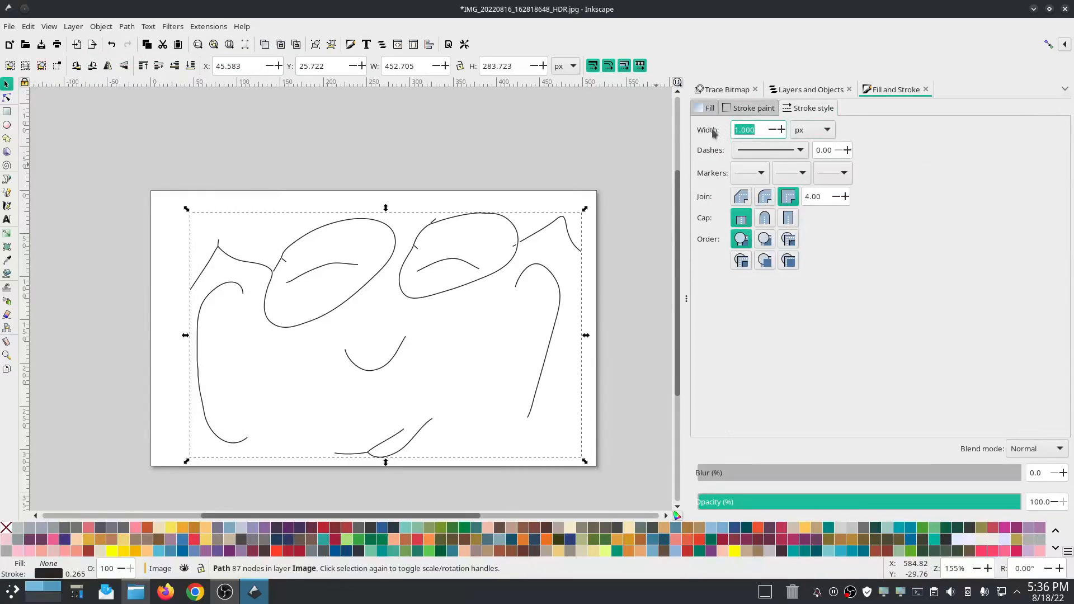
text(3)
key(Return)
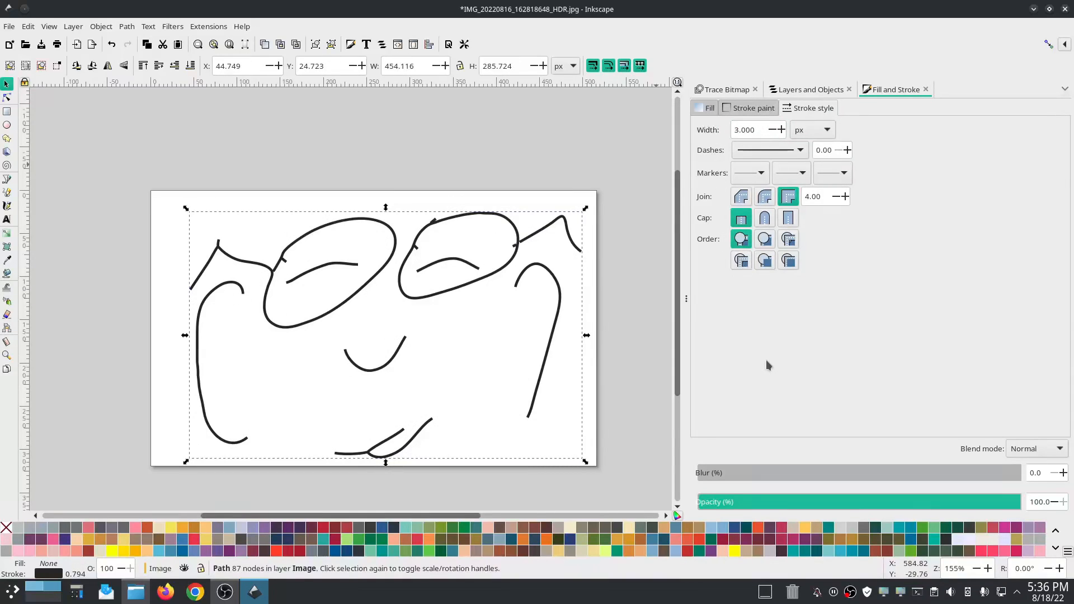
Convert the traced face line to satin columns with Ink/Stitch's Convert Line to Satin
click(204, 27)
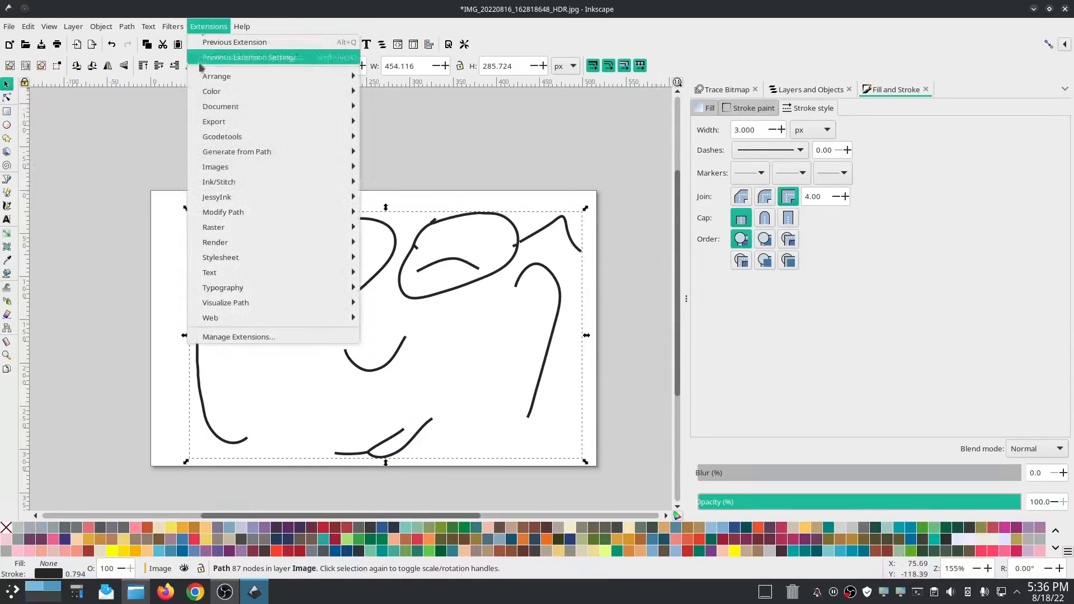
mouse_move(279, 182)
mouse_move(435, 336)
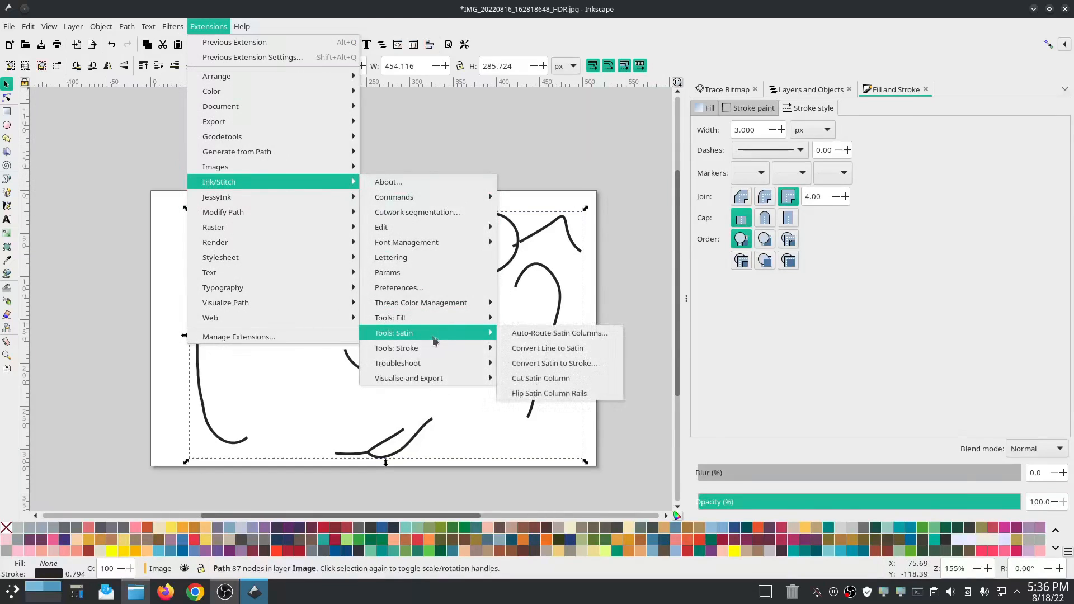
click(578, 350)
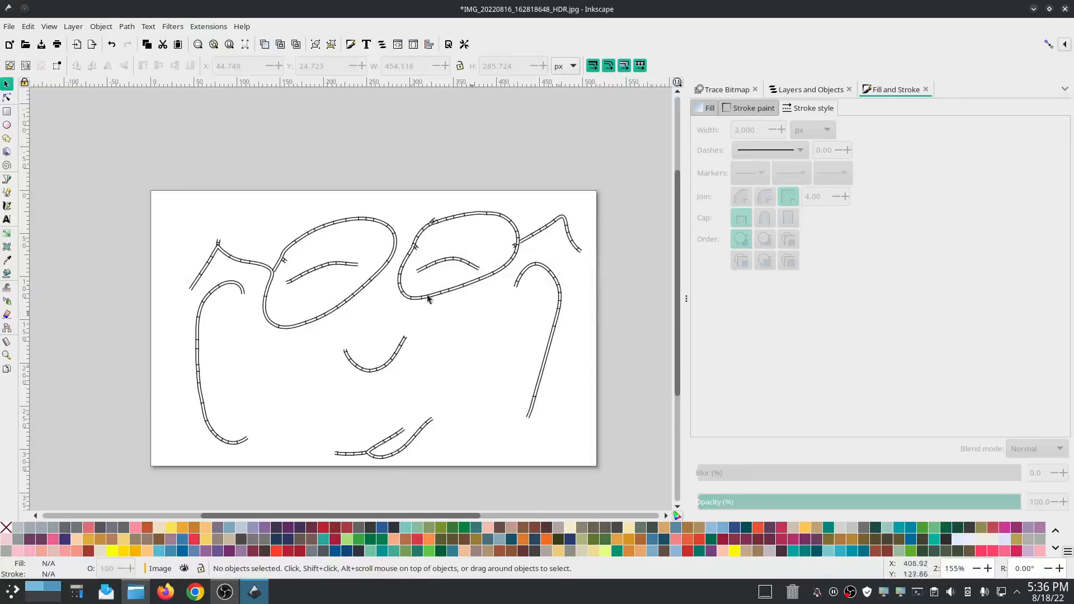
Run Ink/Stitch's object troubleshooting on the face design
click(211, 27)
mouse_move(241, 182)
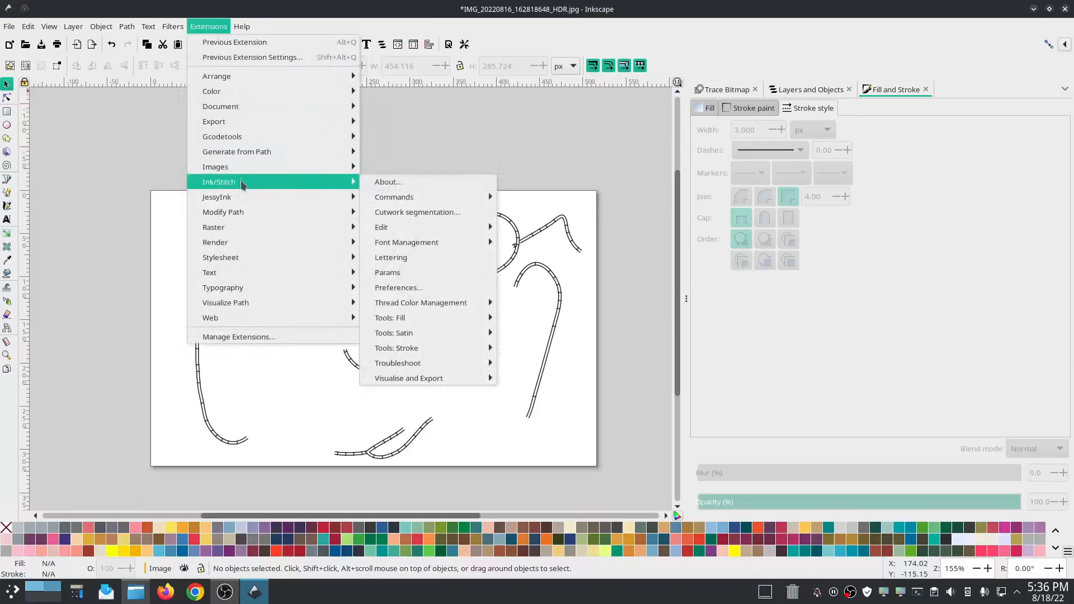
mouse_move(448, 378)
click(555, 393)
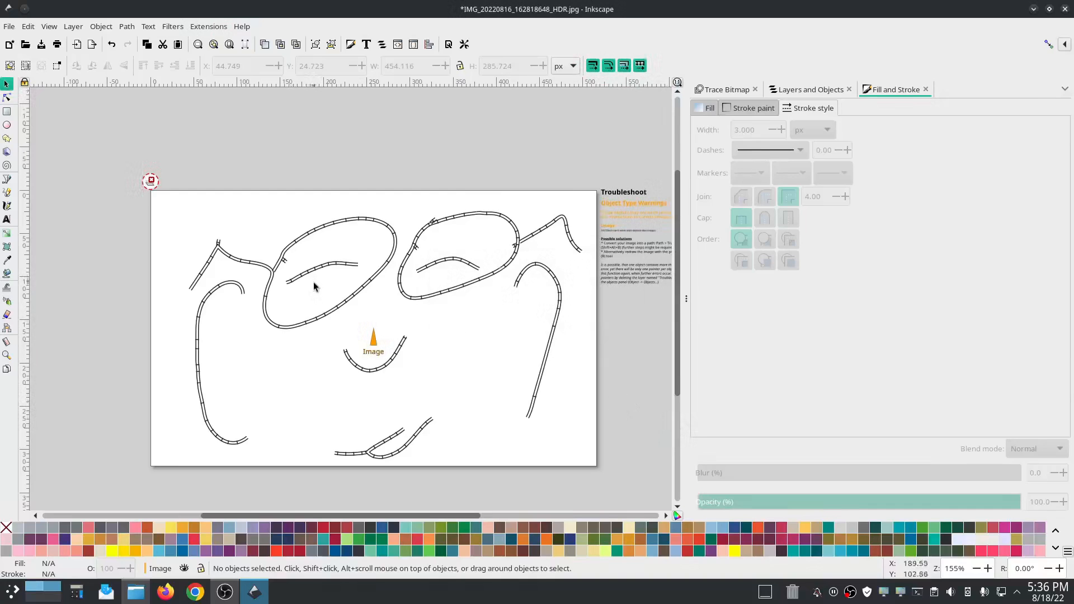
Delete the Troubleshoot layer from the face design
drag(550, 324, 595, 344)
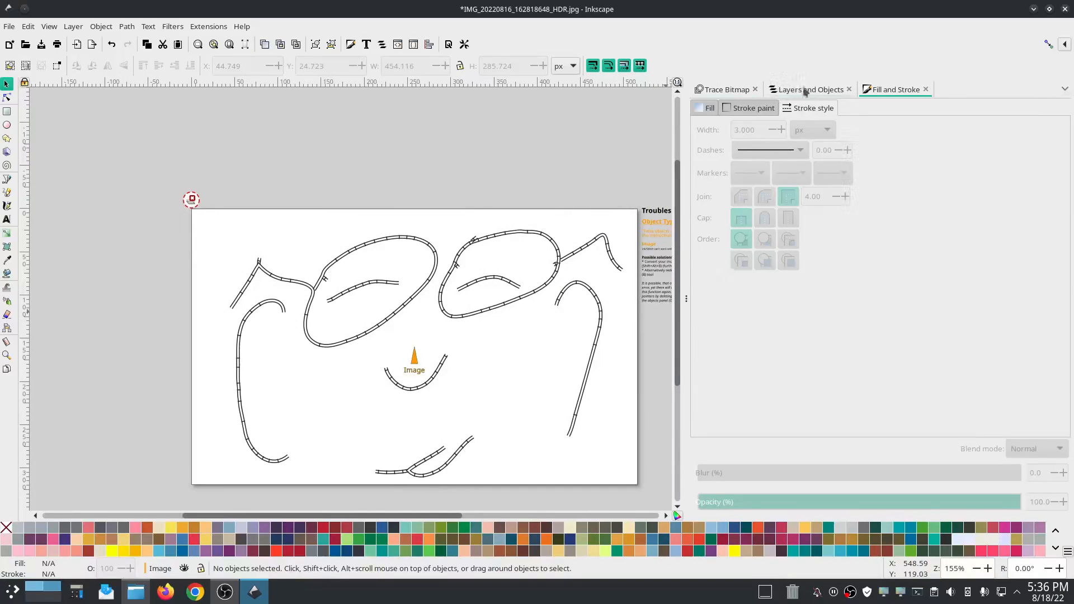
click(828, 93)
click(728, 122)
right_click(739, 122)
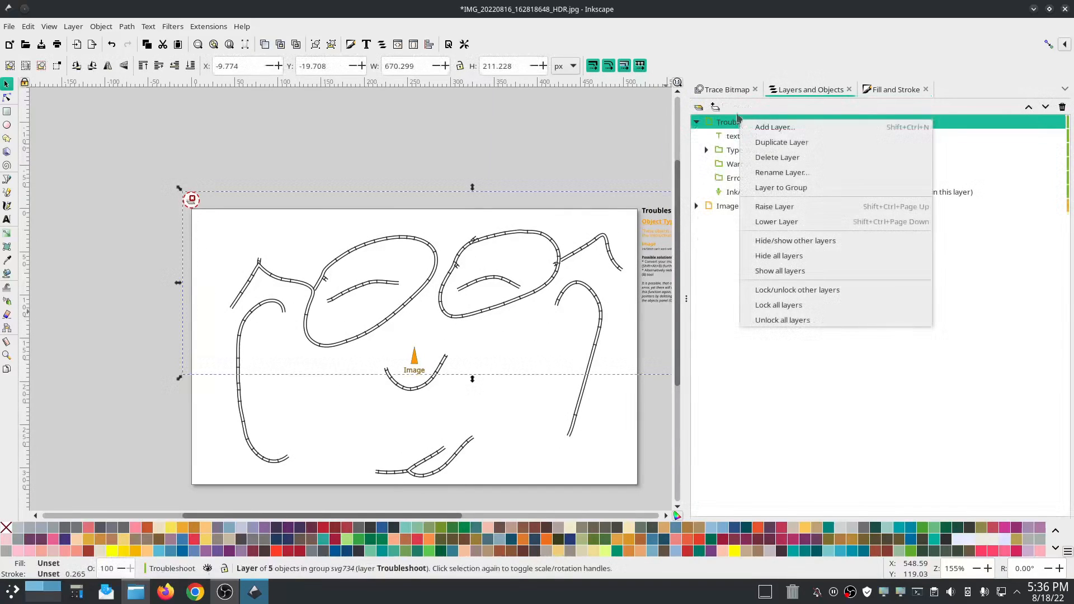
click(786, 158)
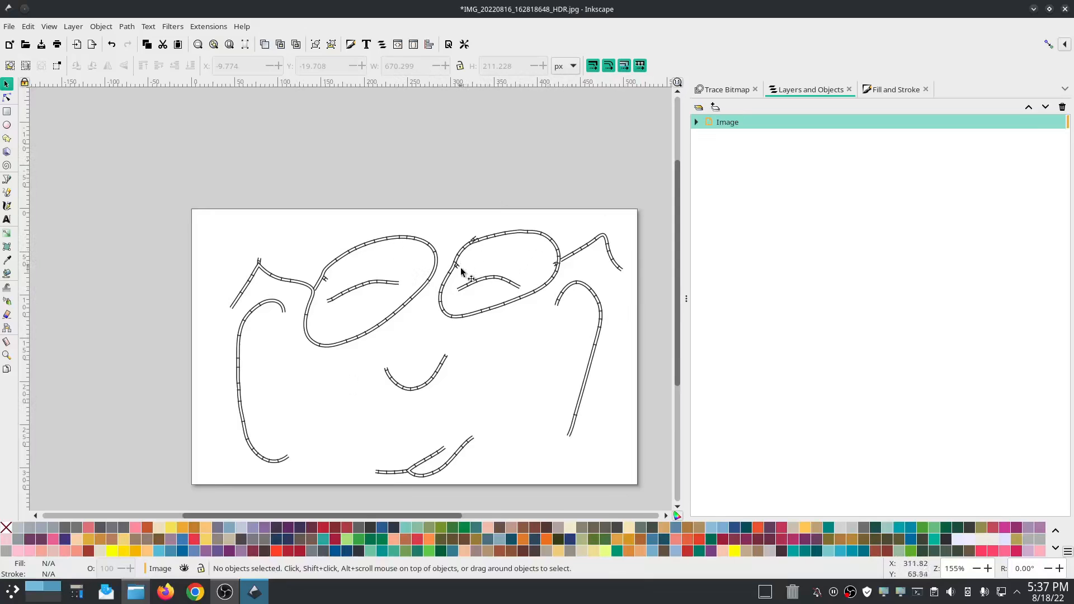
Examine the satin columns of both glasses lenses, the eyes and the rest of the face up close
scroll(473, 261, up, 5)
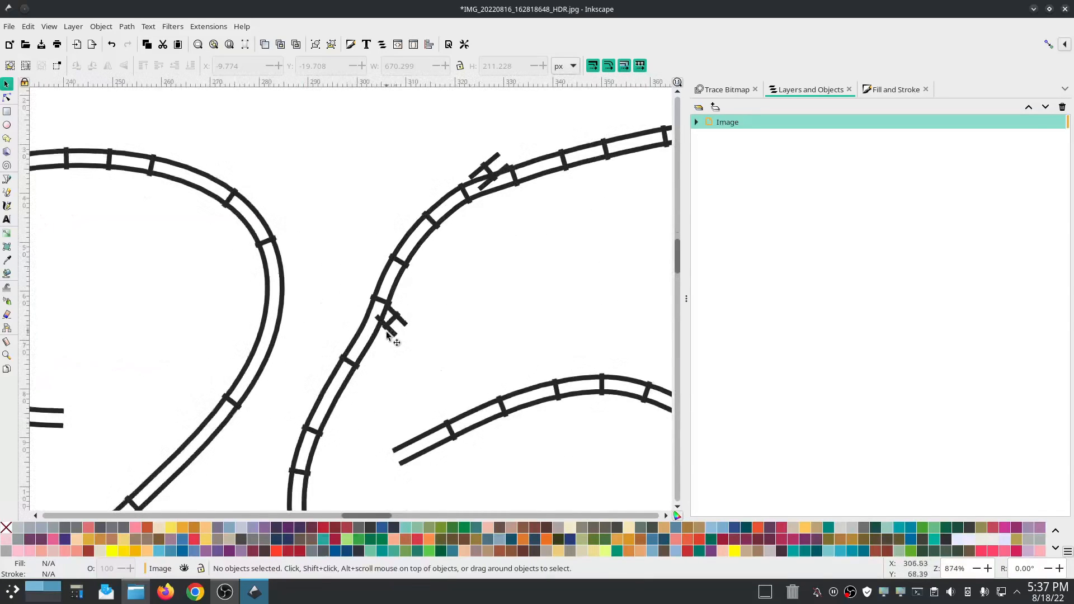
drag(537, 283, 201, 192)
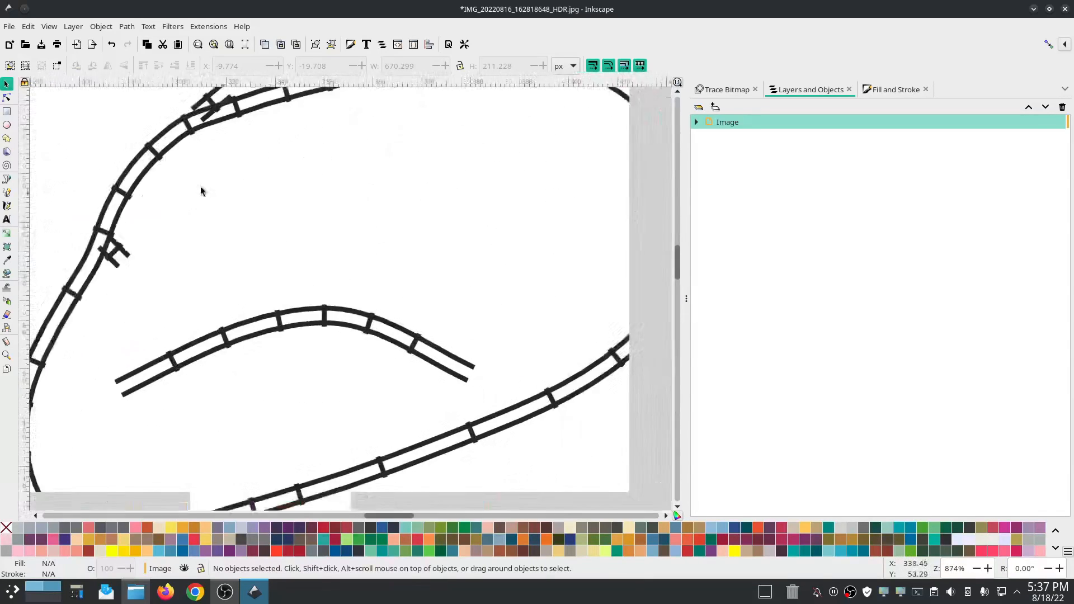
scroll(528, 370, down, 1)
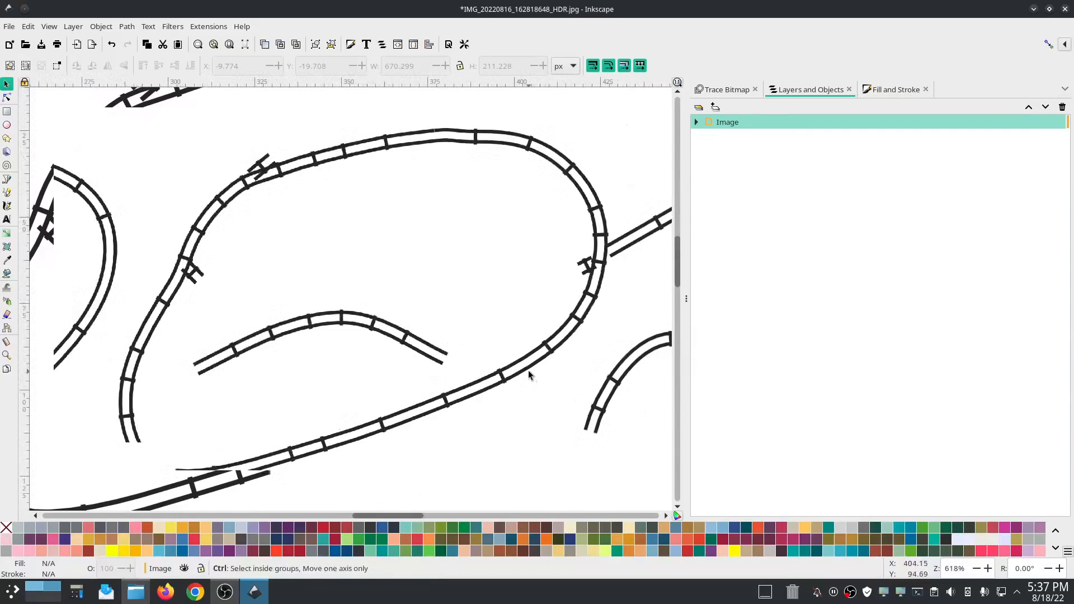
scroll(528, 370, down, 2)
drag(342, 374, 581, 320)
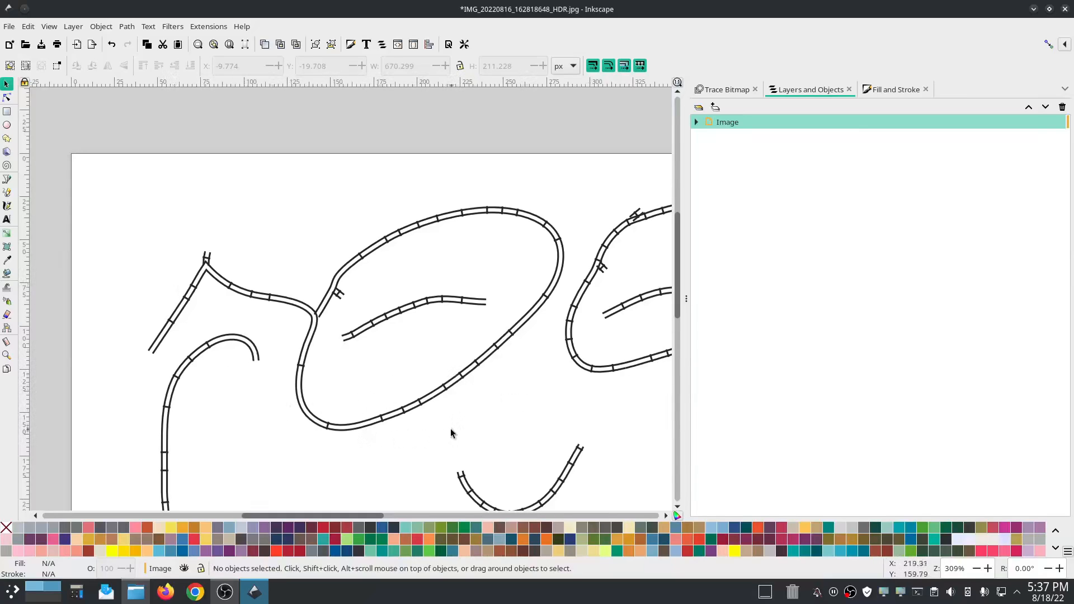
scroll(453, 434, down, 3)
drag(531, 440, 460, 288)
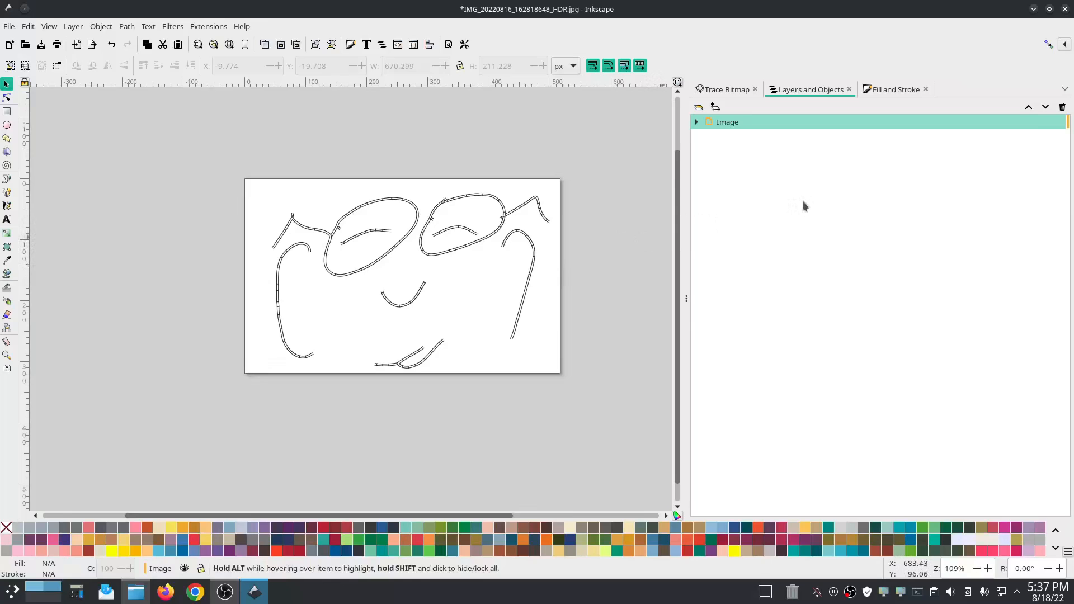
Select all the satin columns of the face design and delete them
drag(615, 400, 133, 151)
key(Delete)
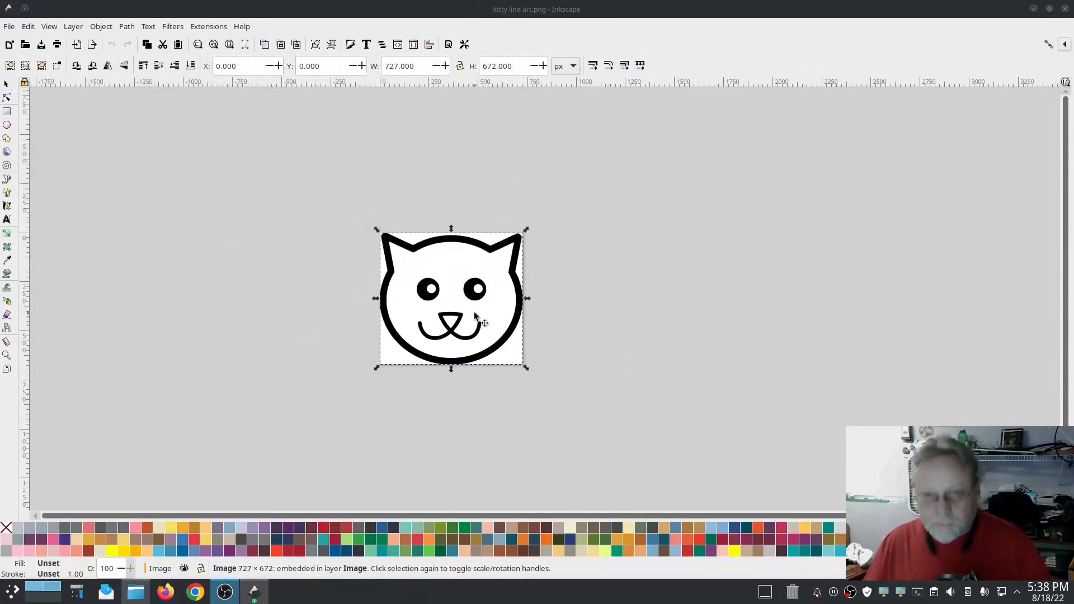
Trace the kitty line art image as a single scan using the Centerline tracing (autotrace) detection mode
scroll(504, 335, up, 3)
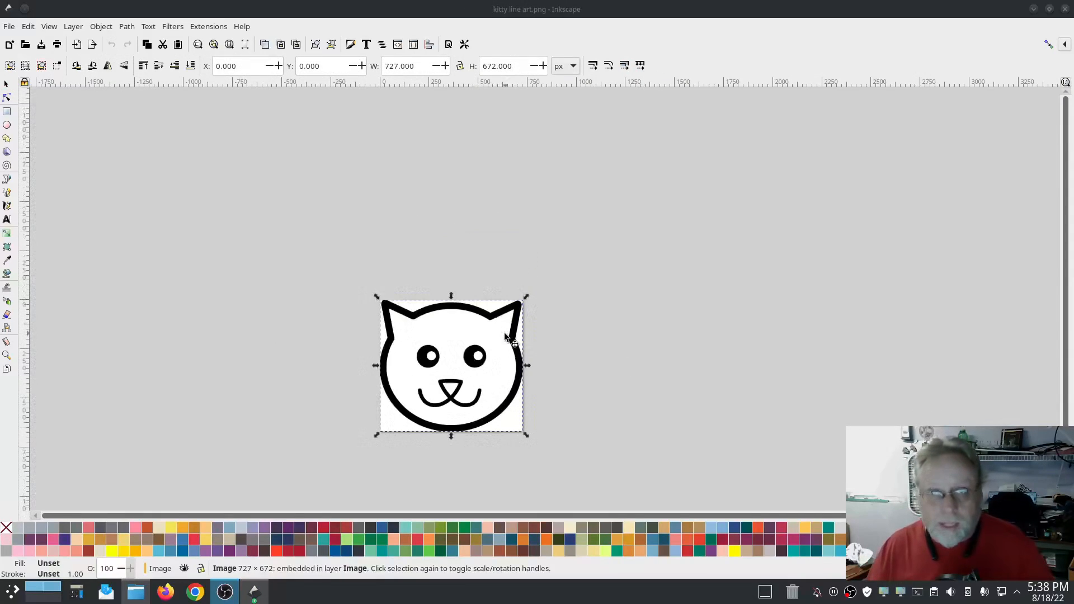
click(599, 375)
scroll(522, 379, up, 2)
drag(522, 380, 514, 312)
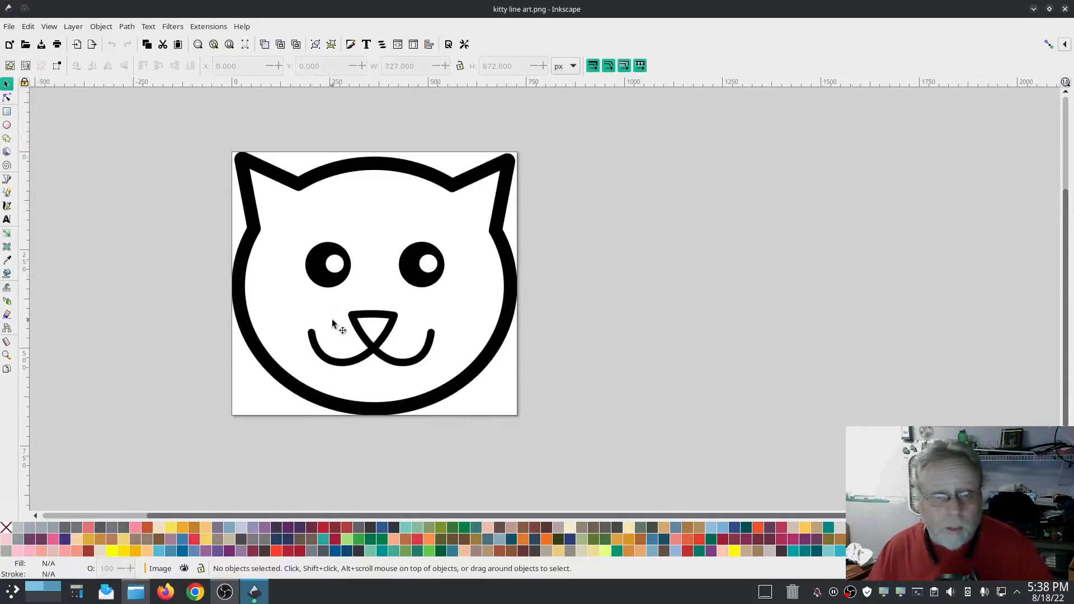
click(127, 27)
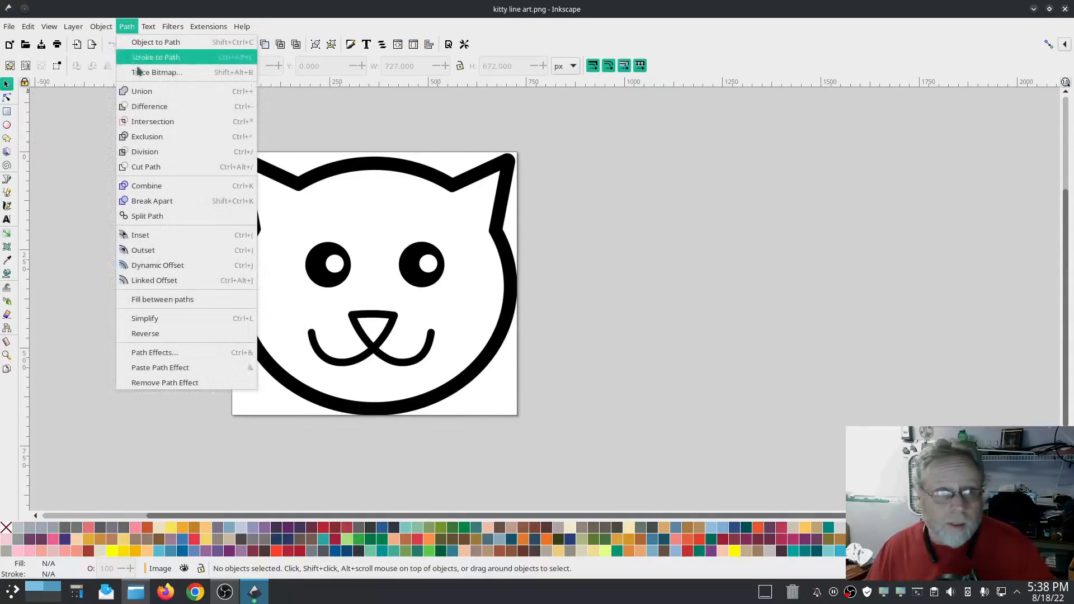
click(149, 66)
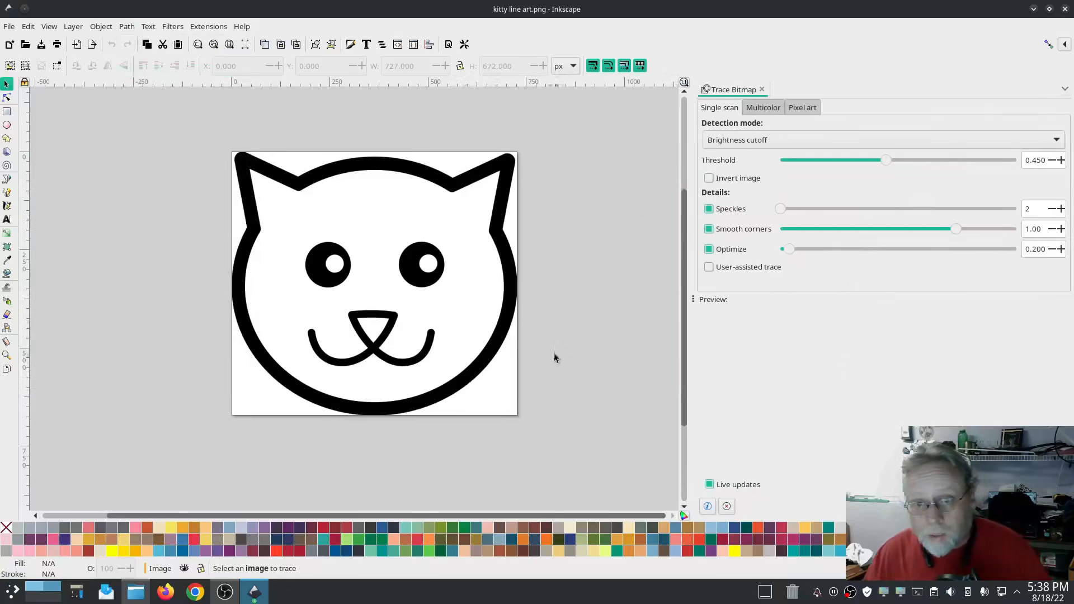
click(508, 314)
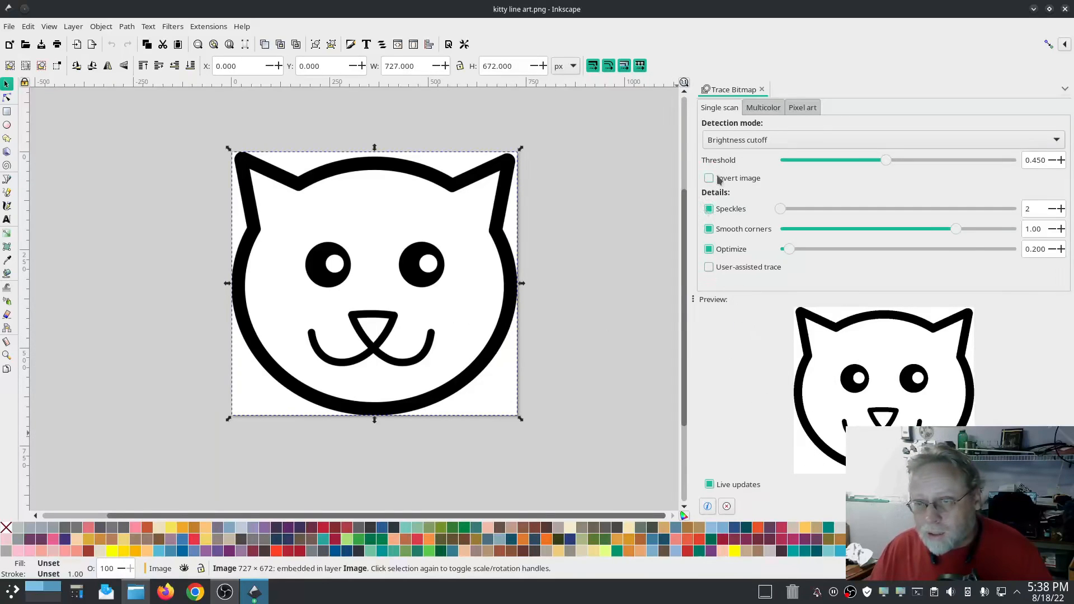
click(761, 143)
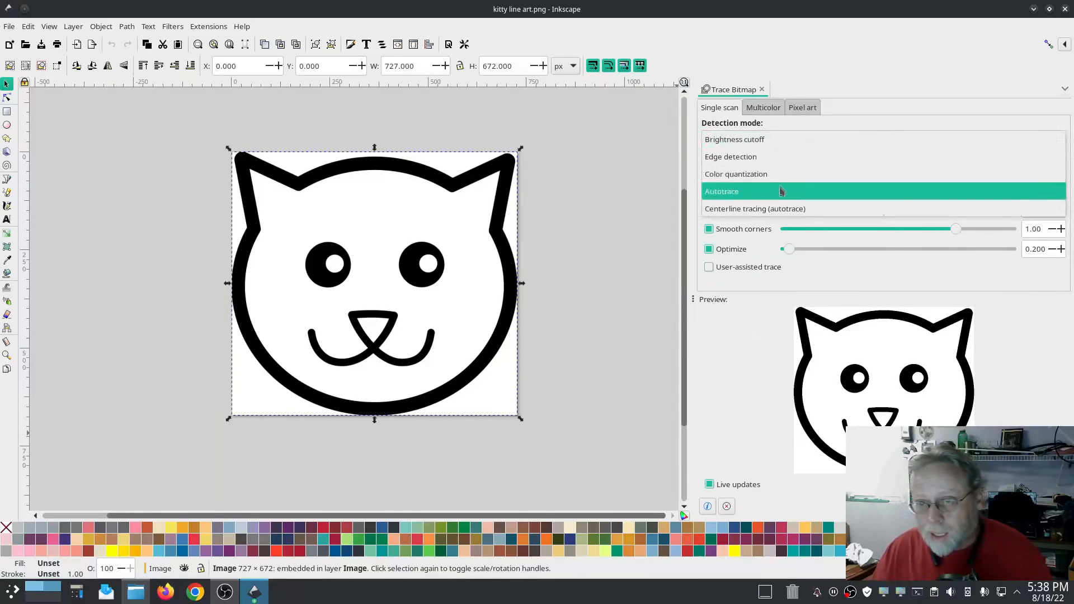
click(779, 210)
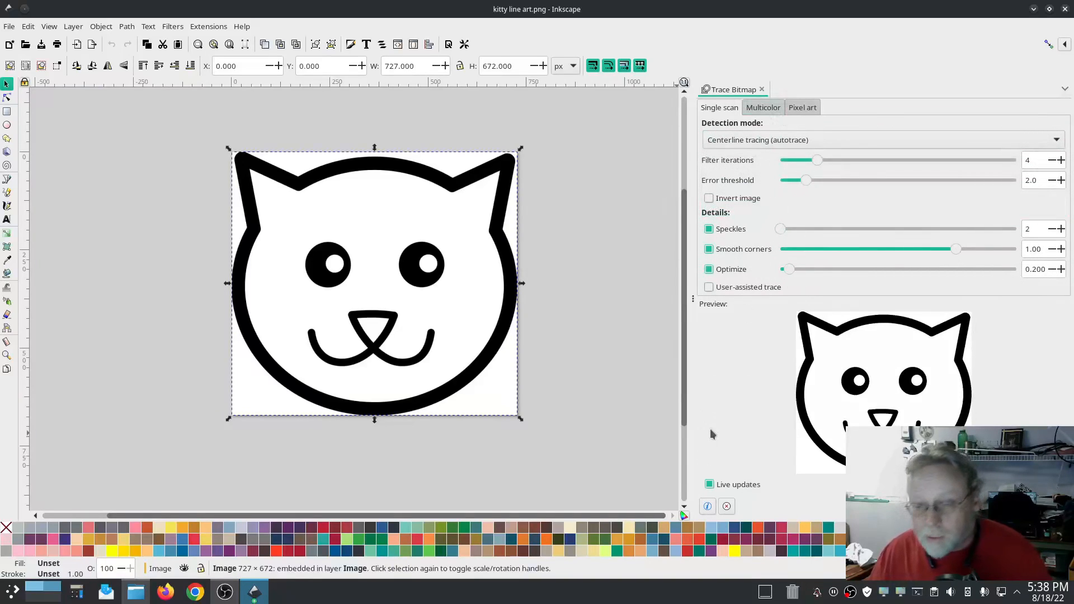
click(1049, 507)
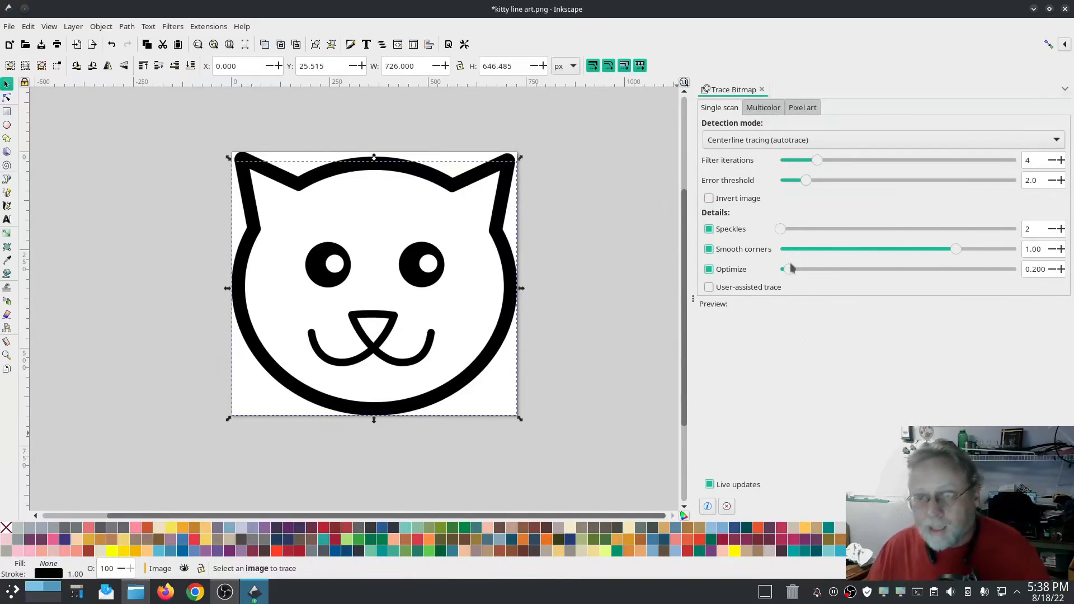
Show the document's layers and objects and hide the source image image1551 beneath the traced path
click(126, 27)
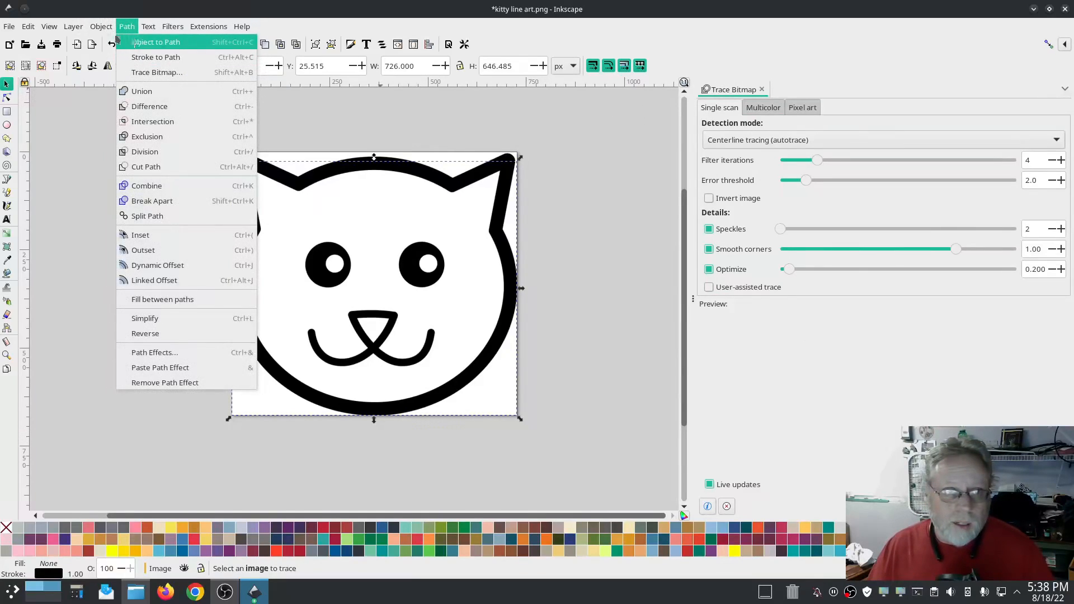
click(128, 42)
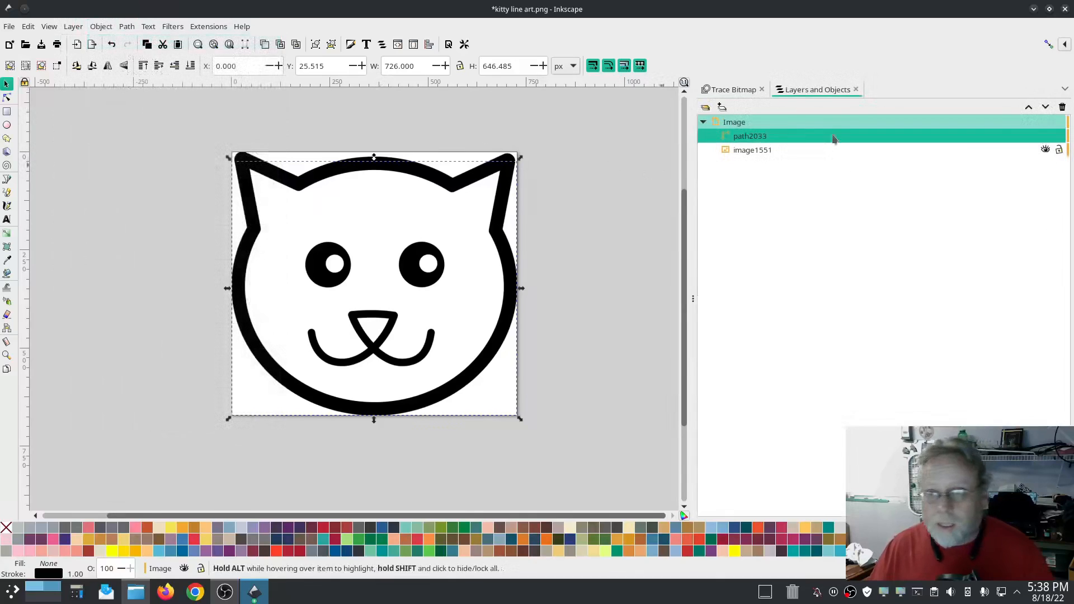
click(761, 152)
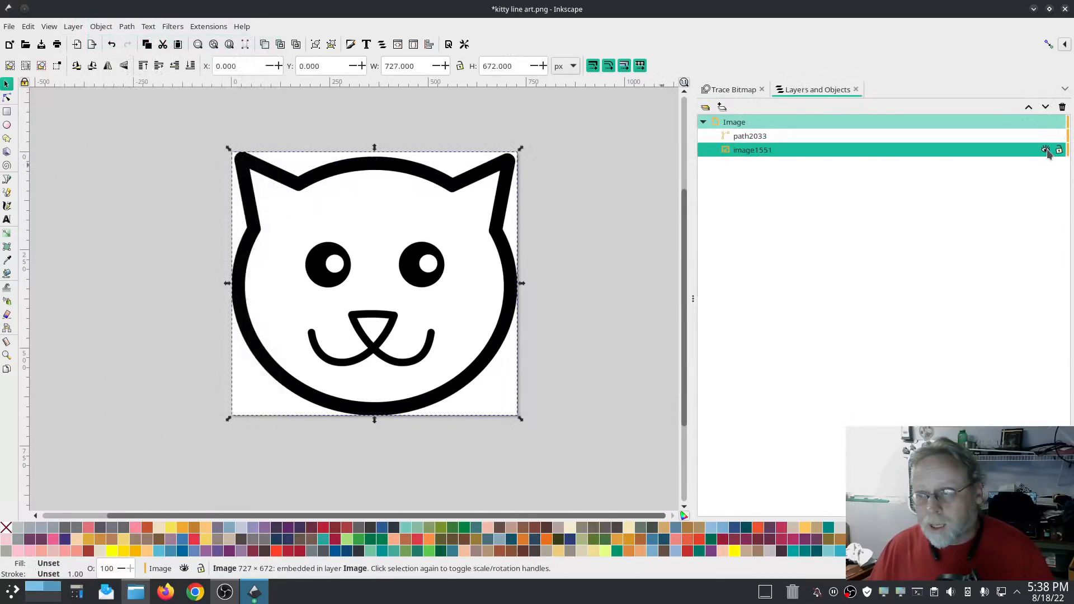
click(1046, 149)
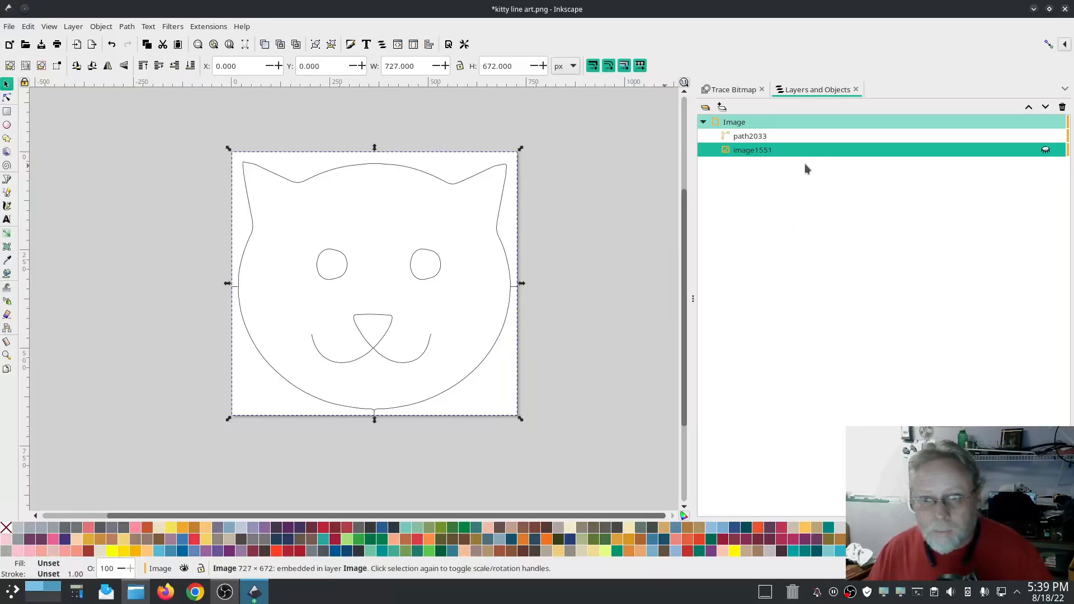
Select the traced path2033 and examine its outline up close at both sides and the bottom of the cat's face
ctrl+scroll(522, 313, up, 6)
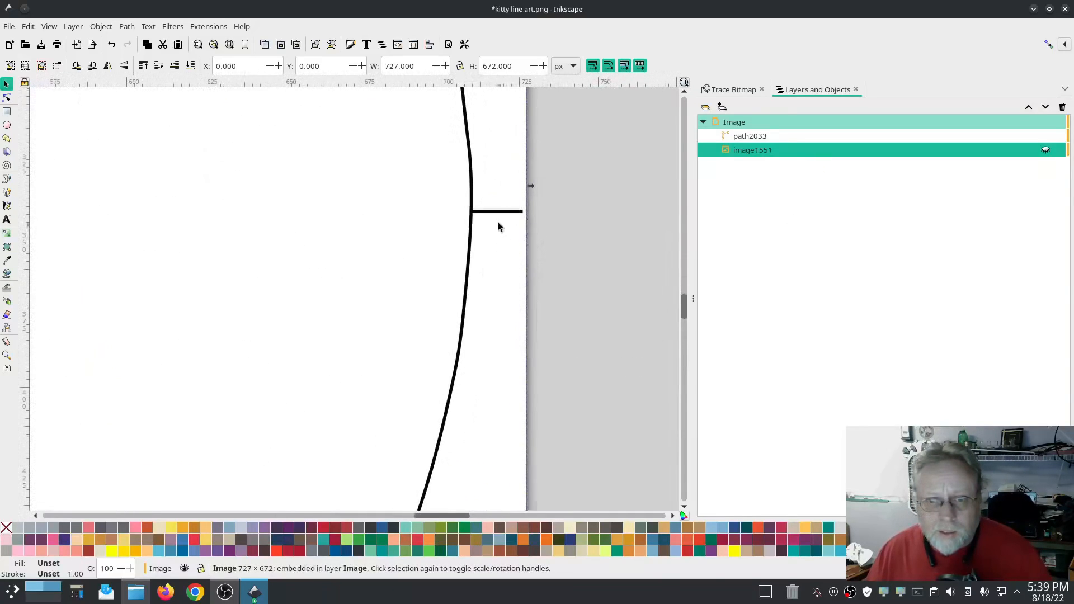
click(498, 213)
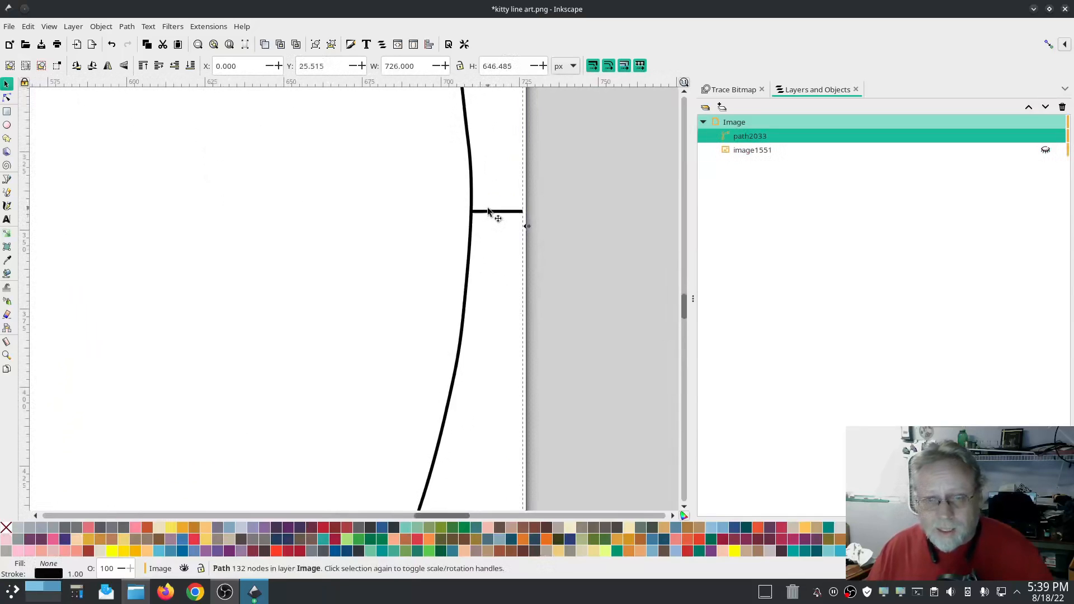
ctrl+scroll(416, 318, down, 5)
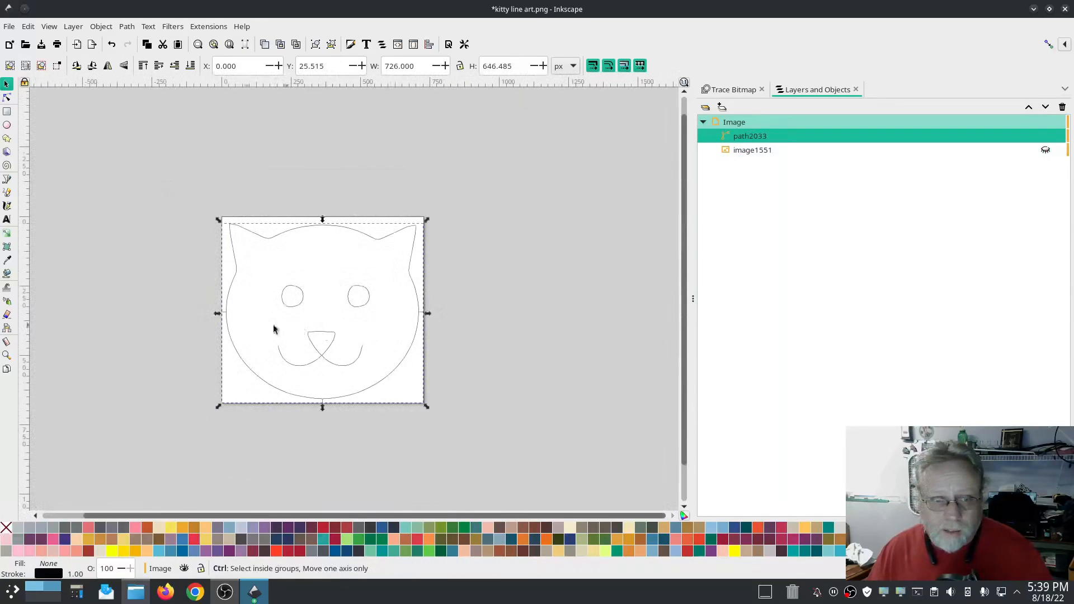
ctrl+scroll(221, 316, up, 5)
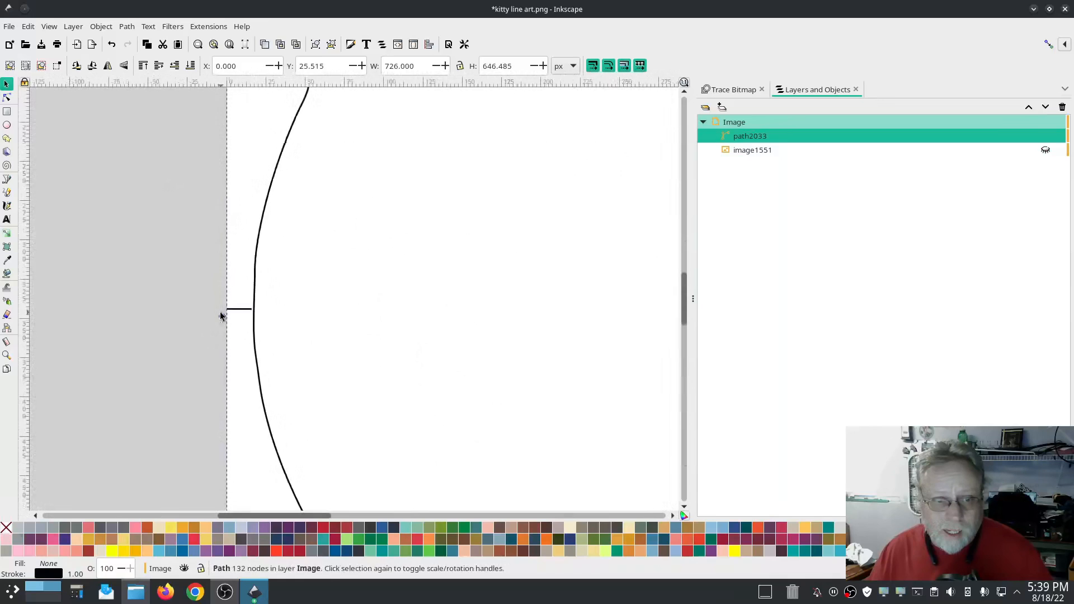
ctrl+scroll(221, 316, down, 5)
ctrl+scroll(367, 446, up, 6)
ctrl+scroll(367, 444, down, 7)
ctrl+scroll(367, 441, up, 1)
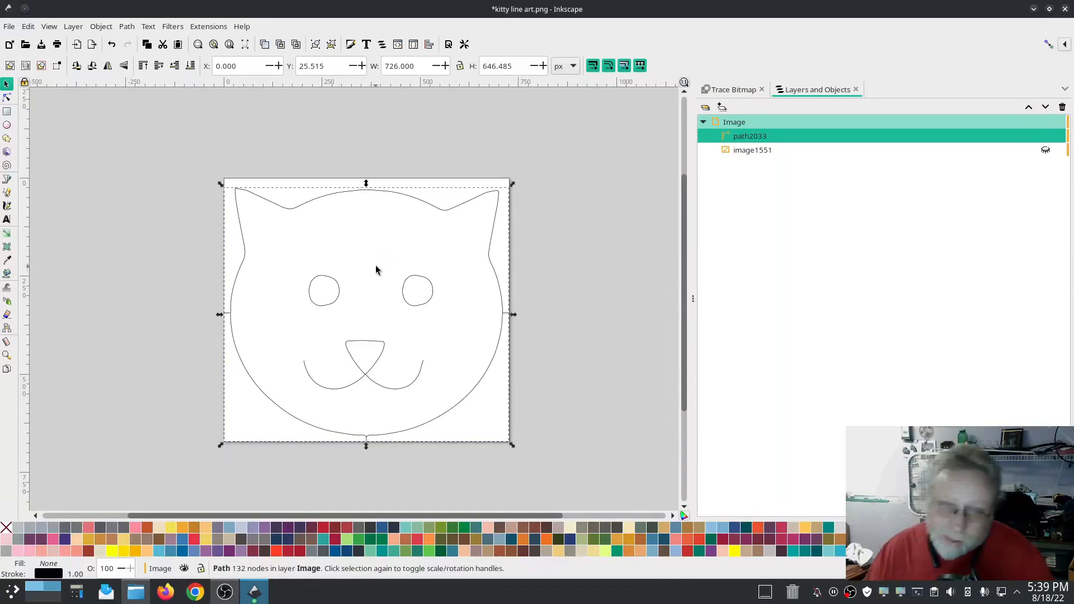
Edit the traced path's nodes and delete the end node of the stray stub on the right side of the face outline
click(7, 98)
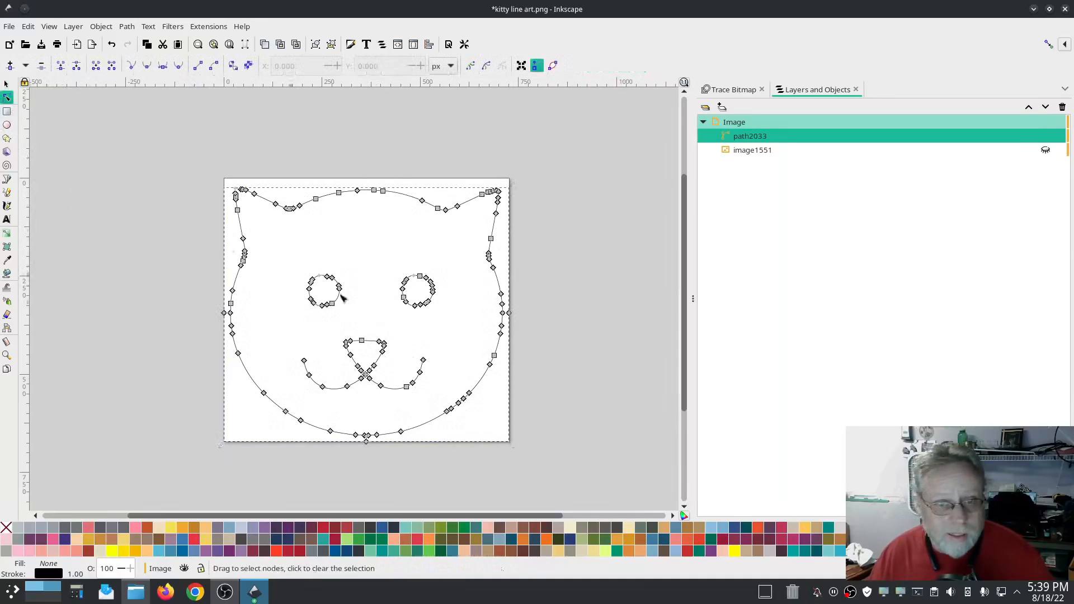
ctrl+scroll(492, 318, up, 4)
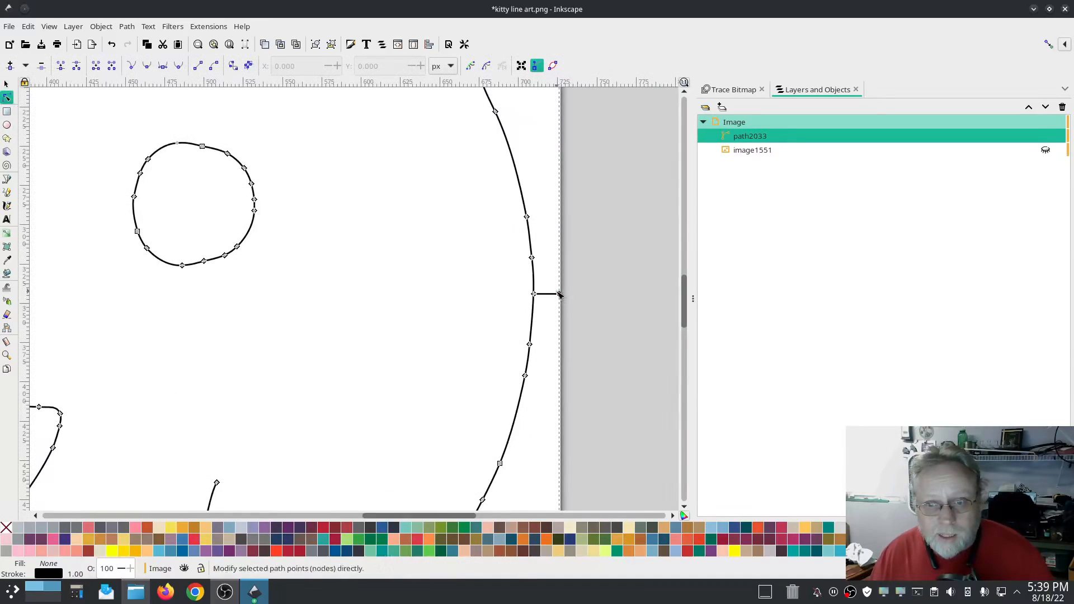
click(560, 294)
key(Delete)
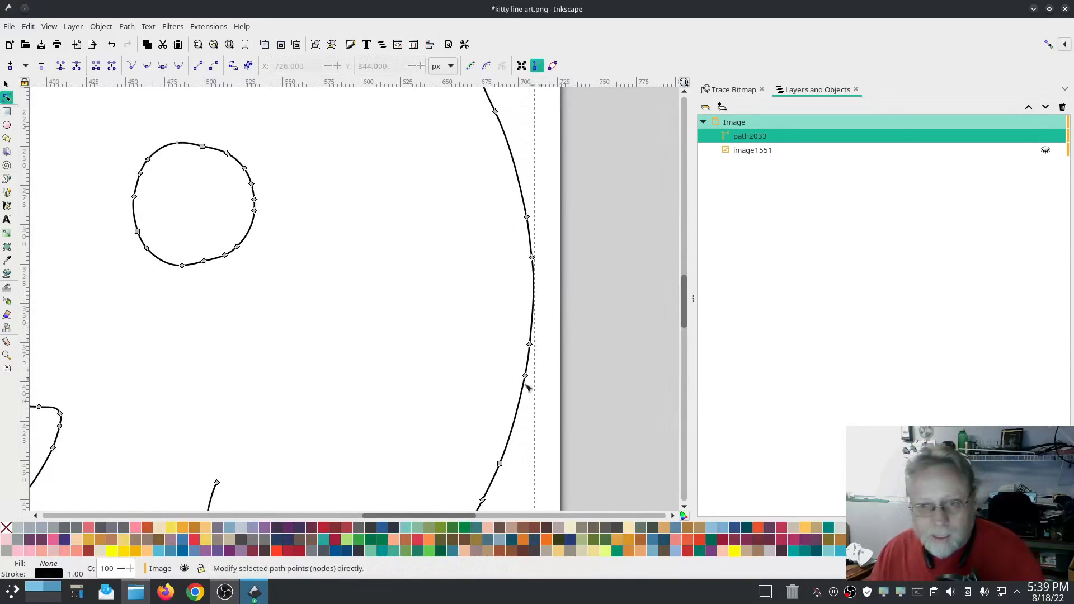
Remove the stray stub at the bottom centre of the face outline and straighten the notch between the two neighbouring nodes
scroll(358, 394, down, 5)
drag(268, 378, 793, 373)
drag(348, 426, 376, 234)
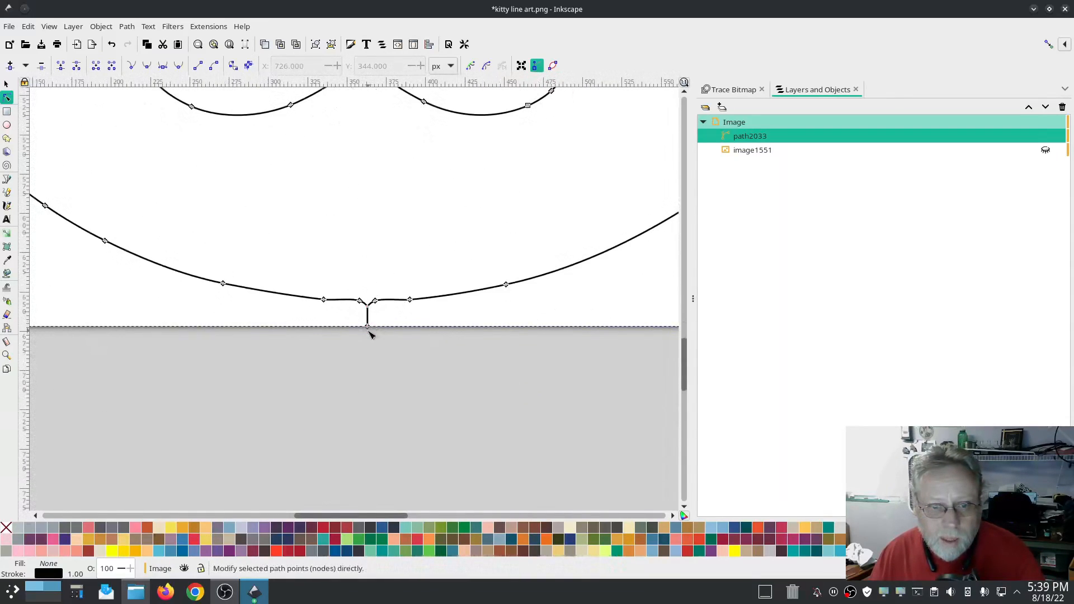
mouse_move(369, 327)
mouse_down()
mouse_move(369, 308)
mouse_move(386, 319)
mouse_up()
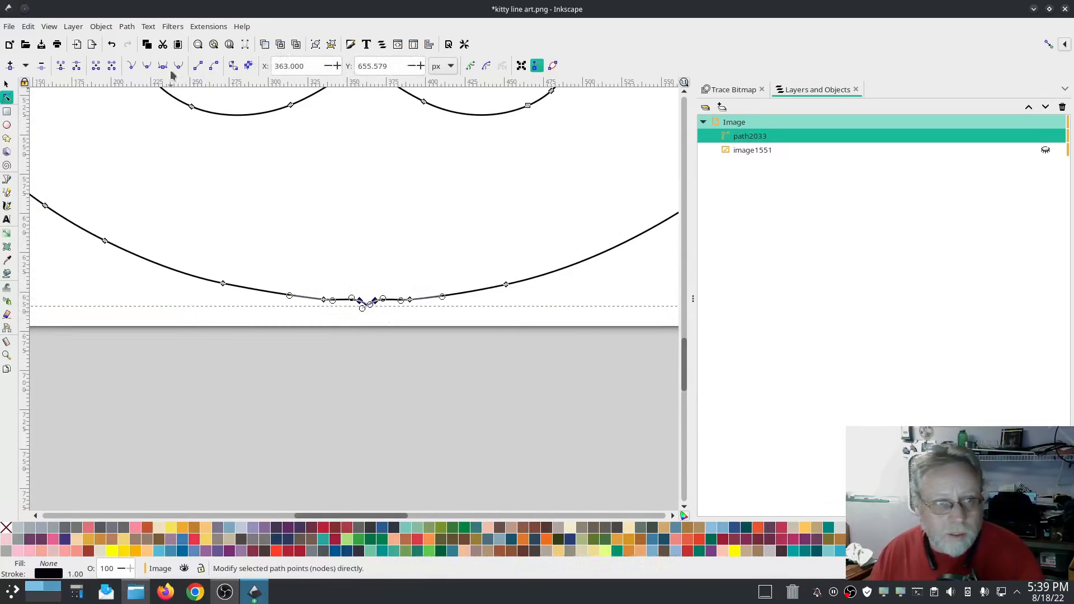
click(132, 66)
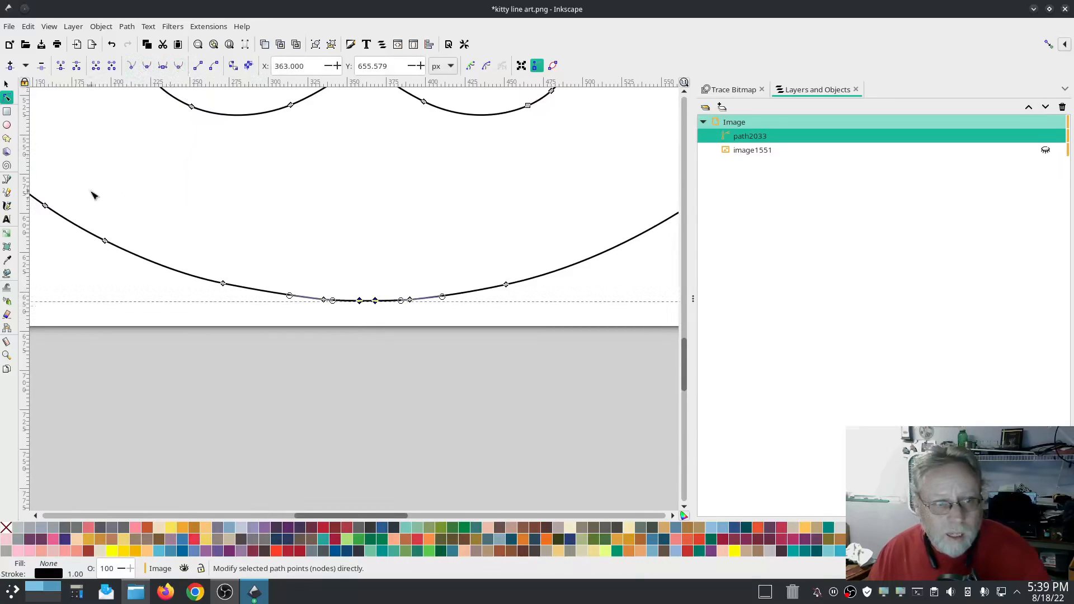
Delete the end node of the stray stub on the left side of the face outline
scroll(87, 176, down, 2)
drag(87, 176, 502, 408)
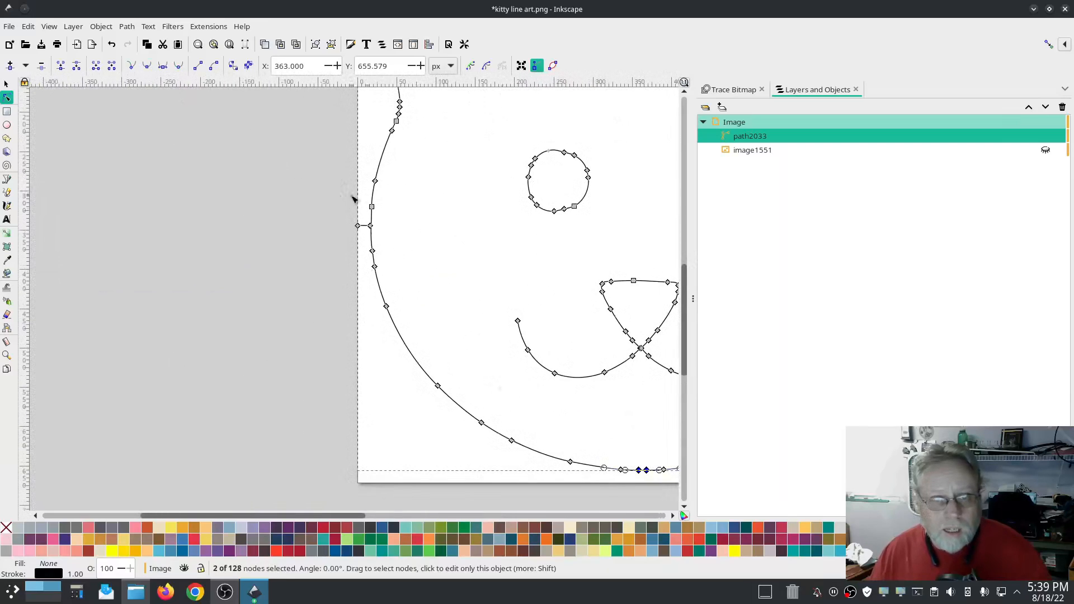
click(358, 226)
key(Delete)
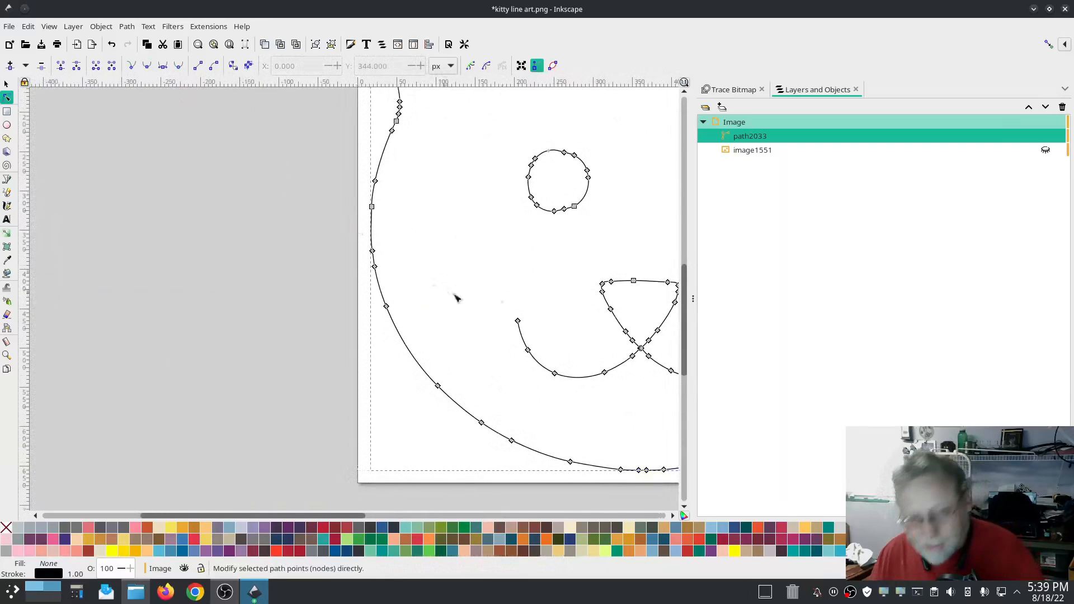
scroll(483, 270, up, 6)
drag(610, 325, 290, 170)
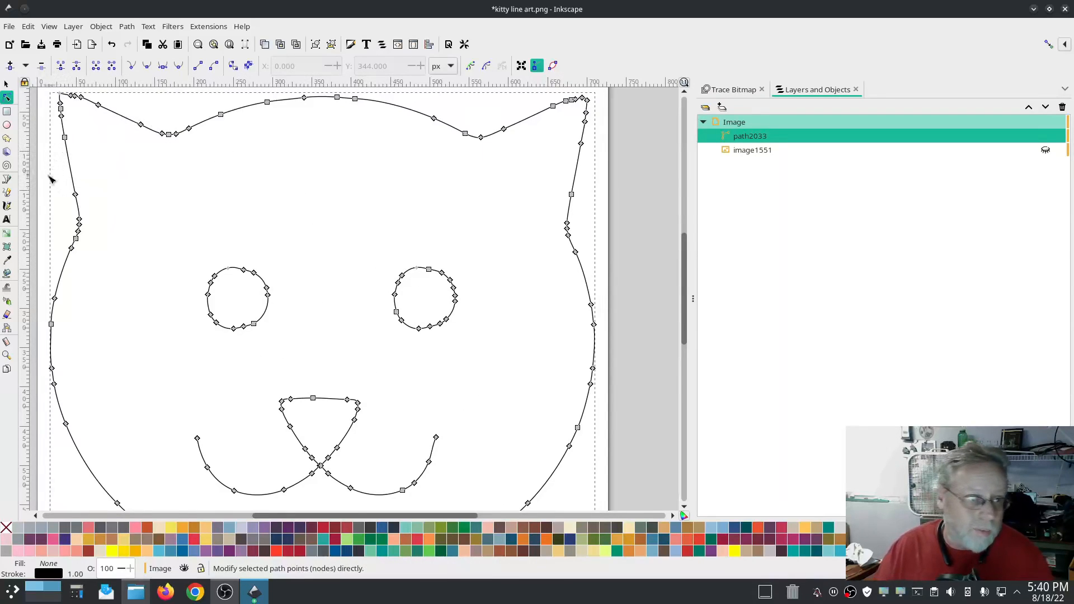
Set the traced cat path's stroke width to 4 px
click(127, 26)
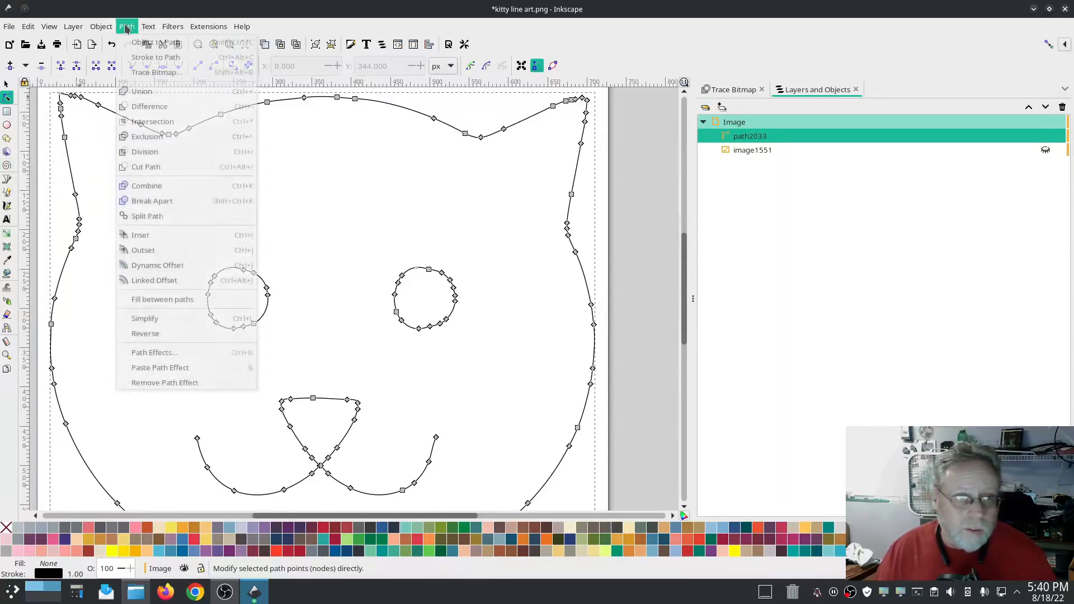
mouse_move(97, 28)
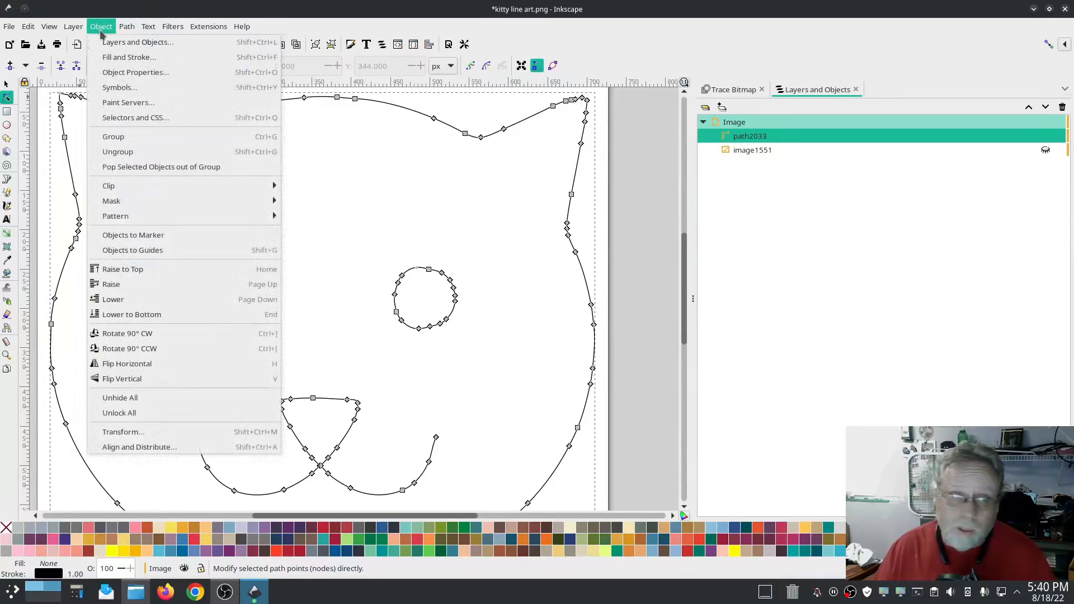
click(129, 57)
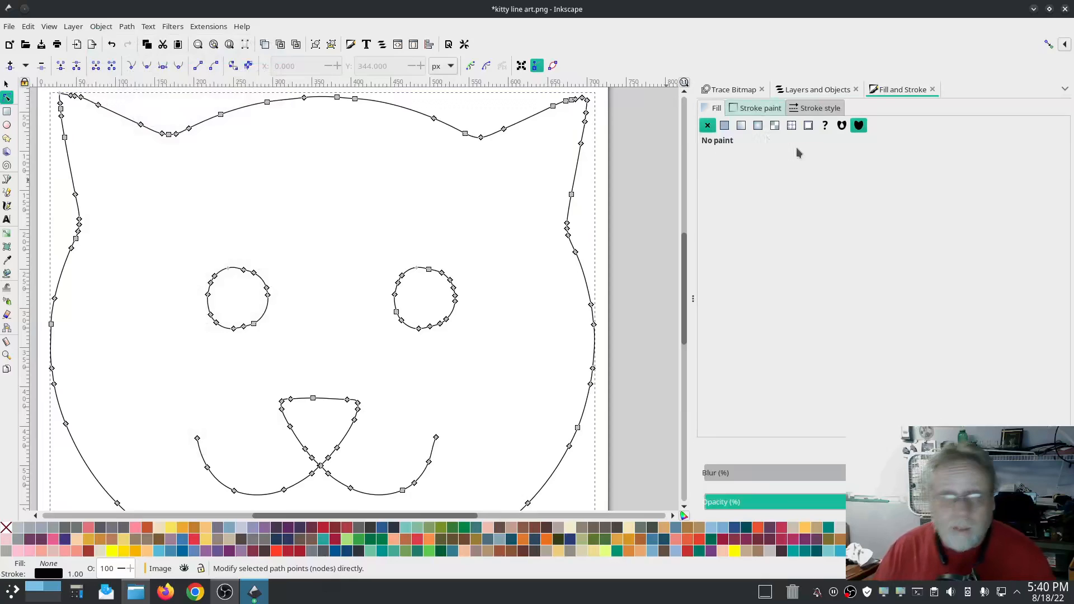
click(754, 108)
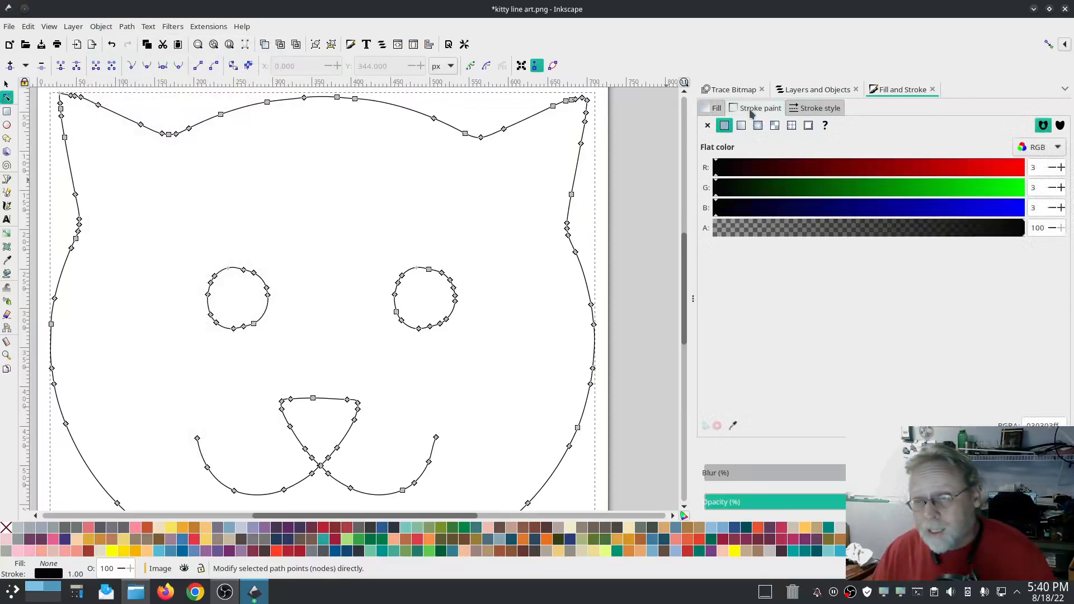
click(798, 109)
drag(769, 127, 716, 124)
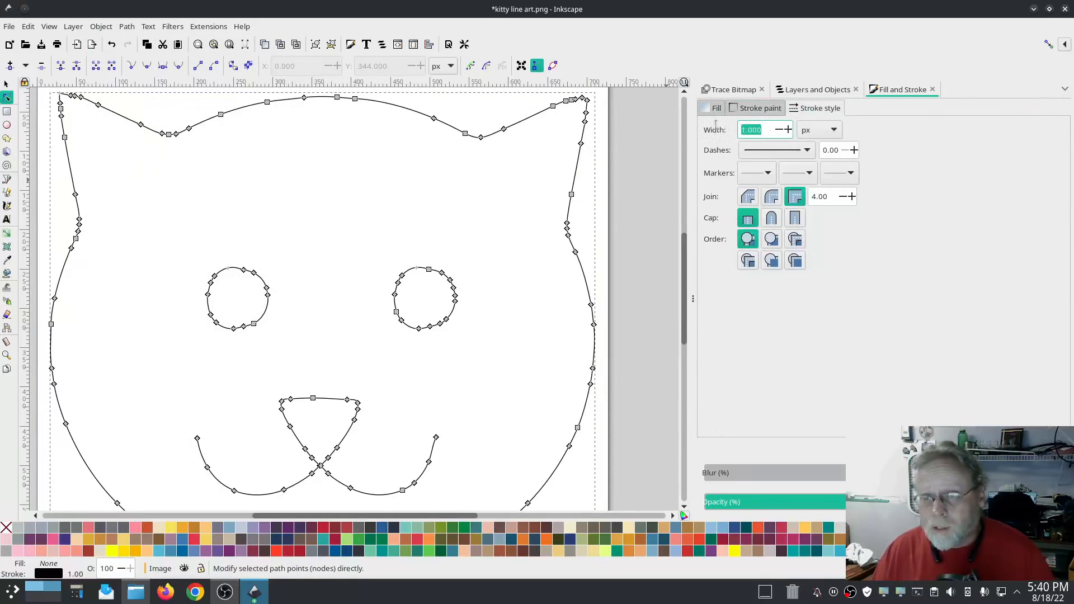
text(4)
key(Return)
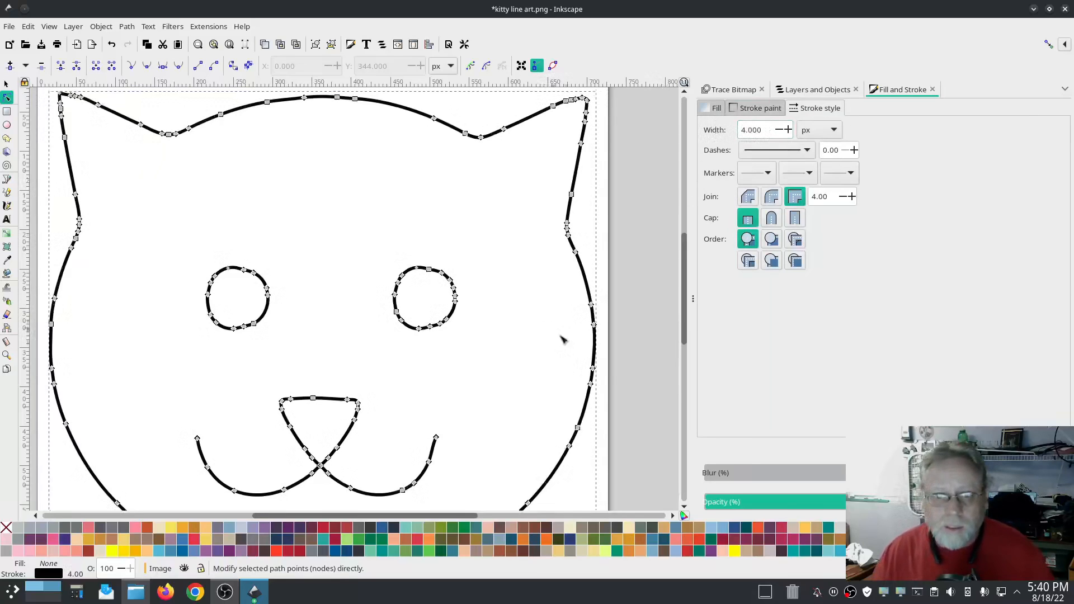
scroll(627, 358, down, 3)
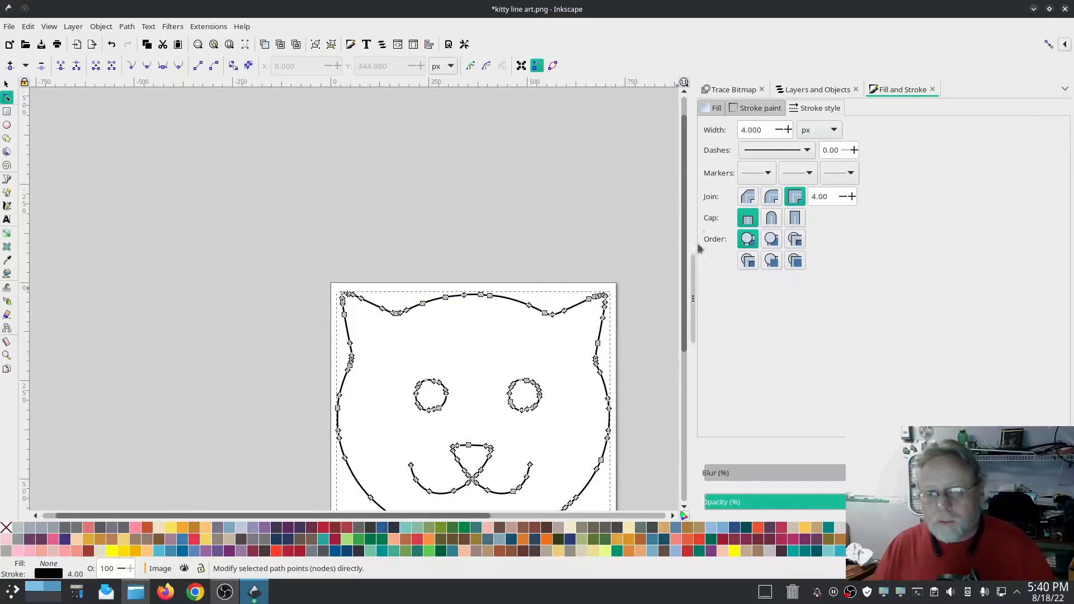
Switch the stroke width unit to mm and set the traced path's stroke width to 4 mm
click(819, 130)
click(818, 112)
drag(764, 129, 715, 131)
text(4)
key(Return)
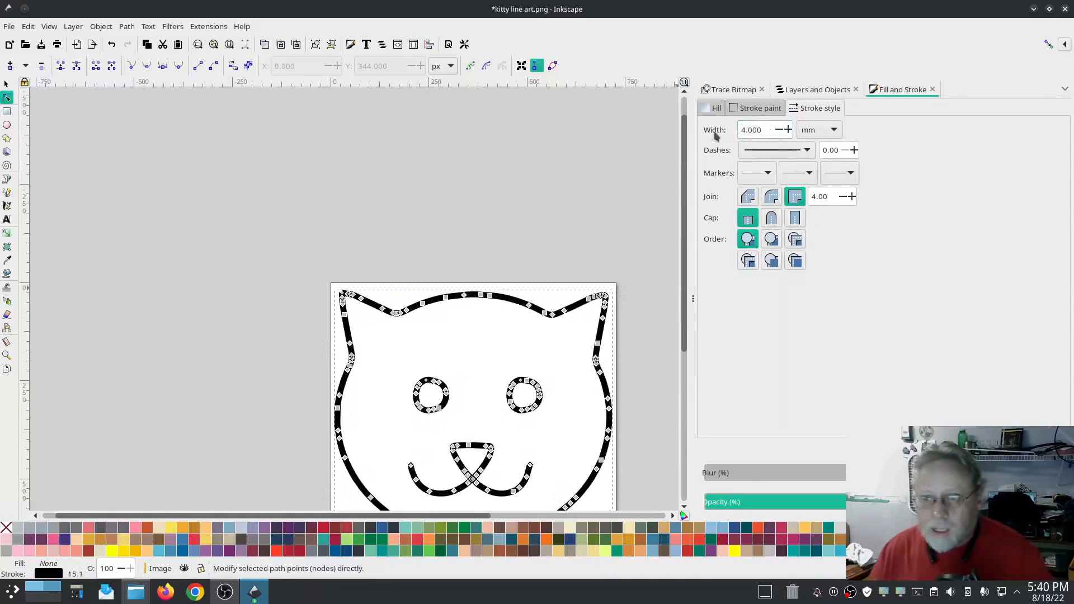
scroll(627, 392, down, 3)
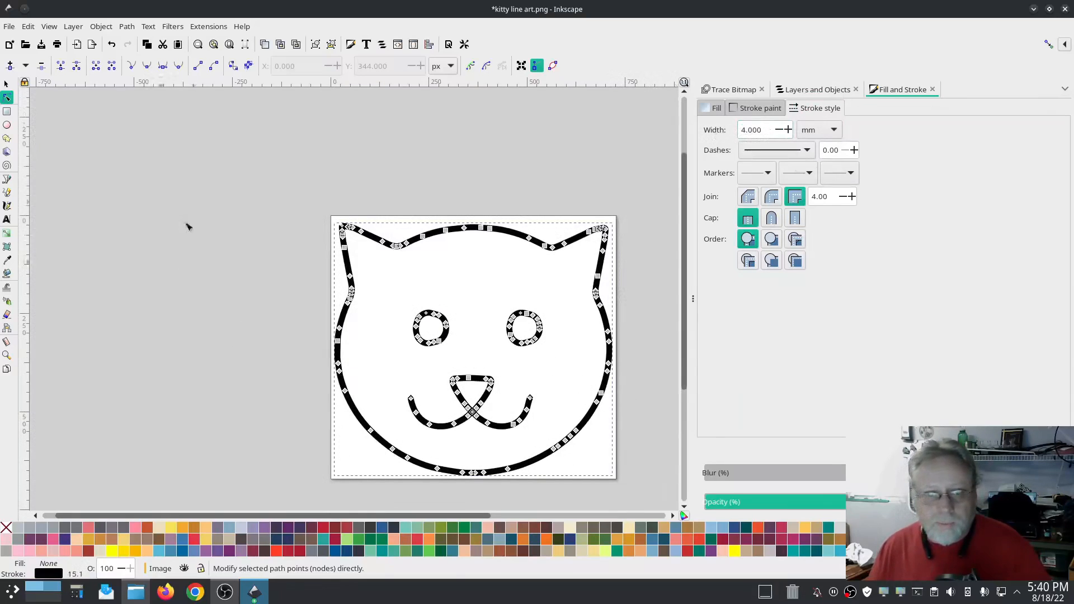
Convert the traced cat path into satin columns with Ink/Stitch's Convert Line to Satin
click(208, 26)
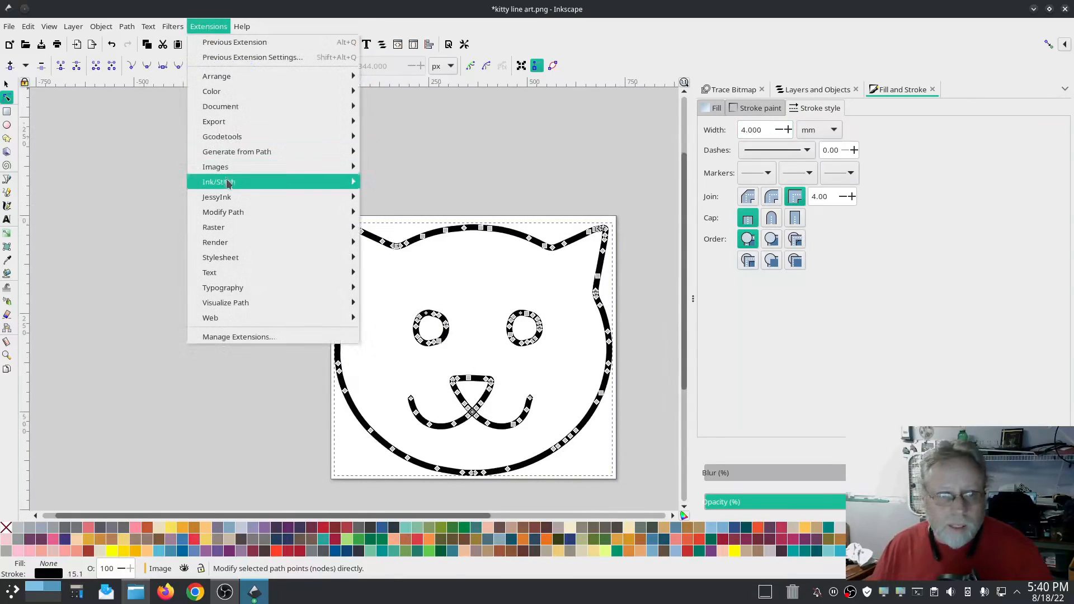
mouse_move(280, 181)
mouse_move(481, 333)
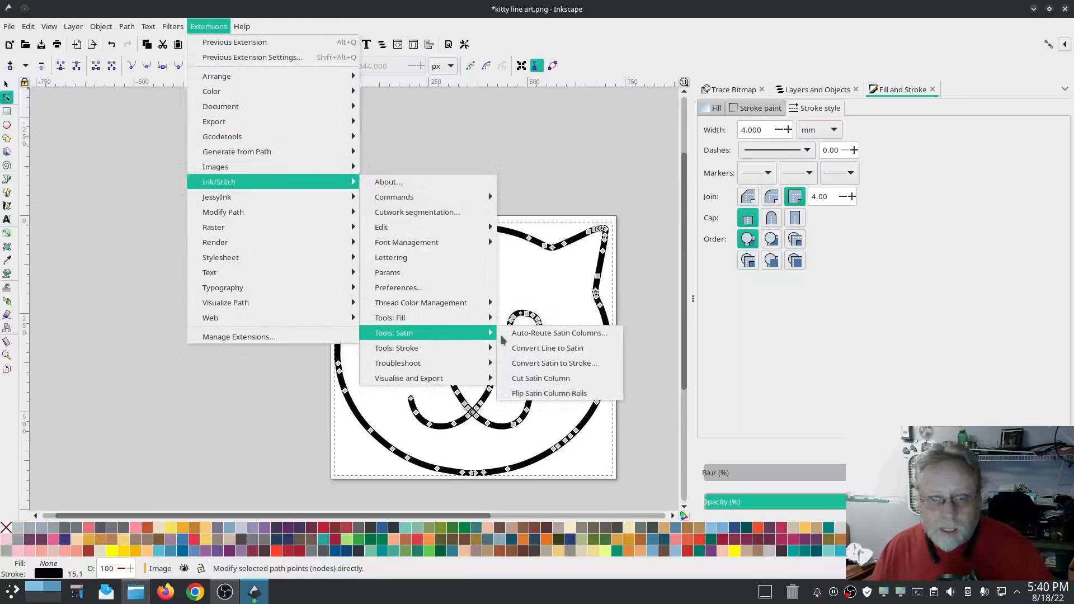
click(563, 347)
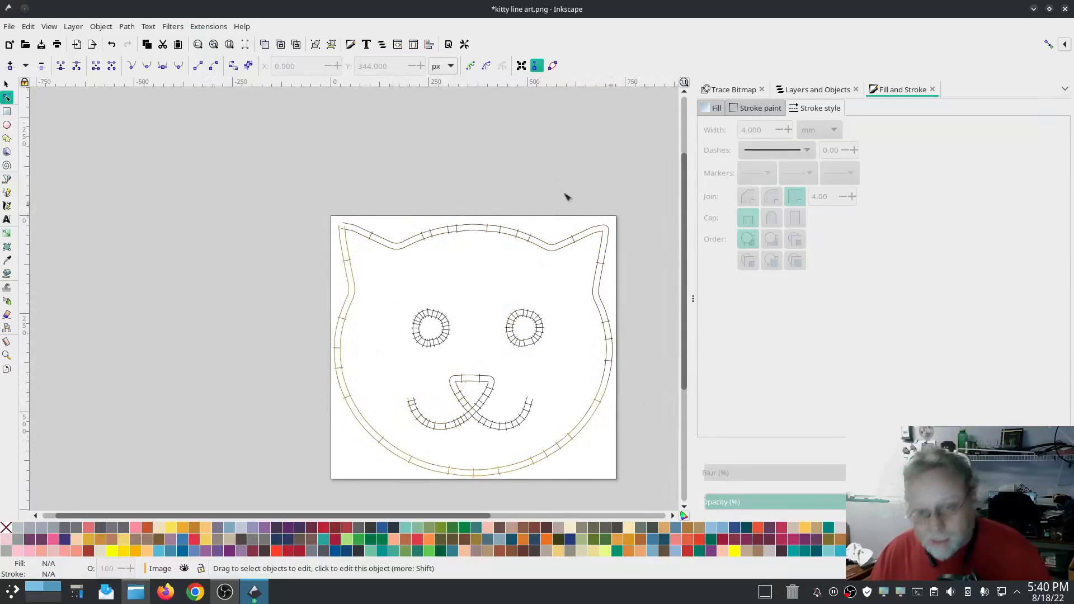
Examine the satin rails and rungs up close around the nose and mouth, including where the lines cross
scroll(509, 411, up, 3)
scroll(506, 412, down, 5)
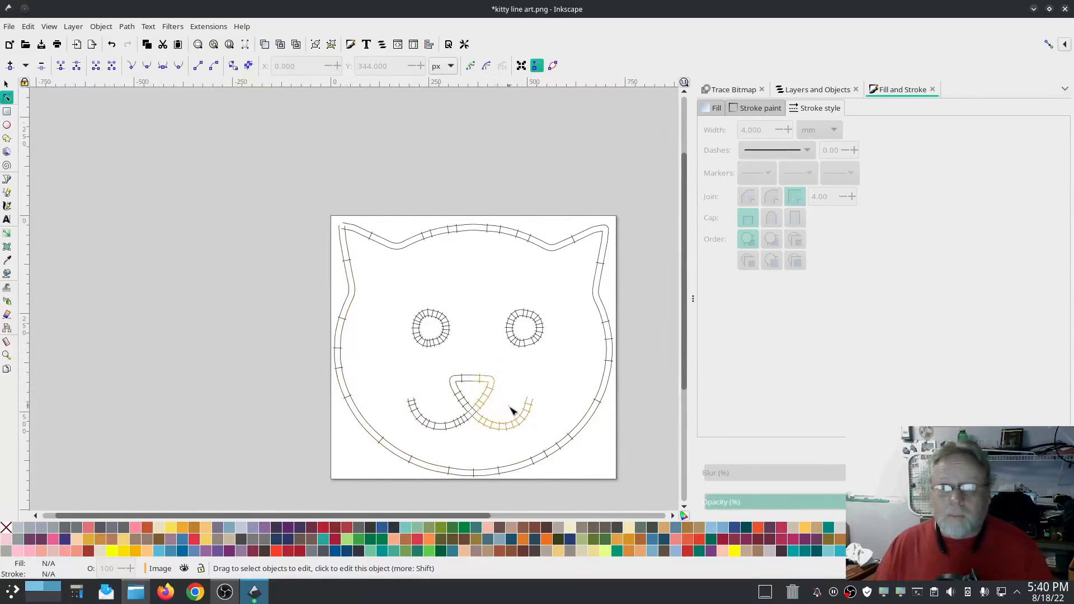
scroll(503, 416, up, 3)
scroll(447, 429, up, 2)
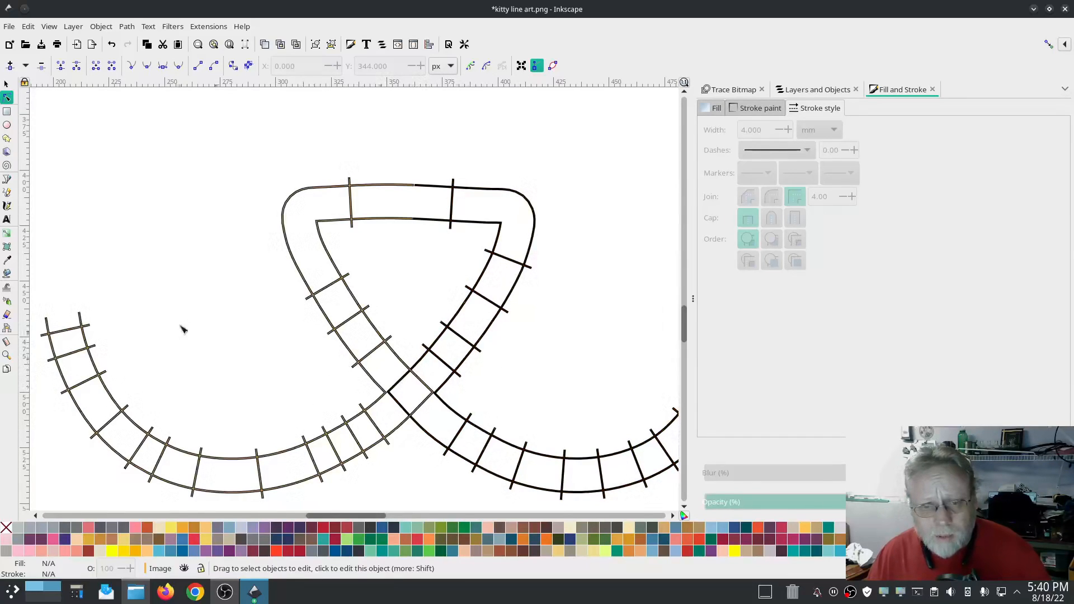
scroll(464, 406, down, 2)
scroll(464, 407, down, 2)
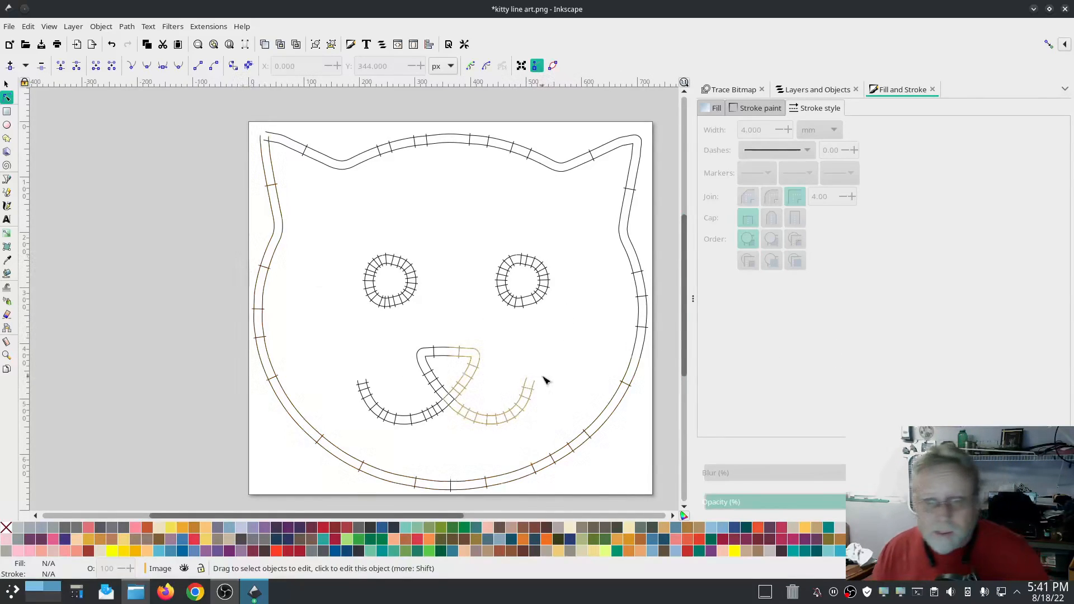
Select all the satin paths of the cat face together and delete them
click(6, 85)
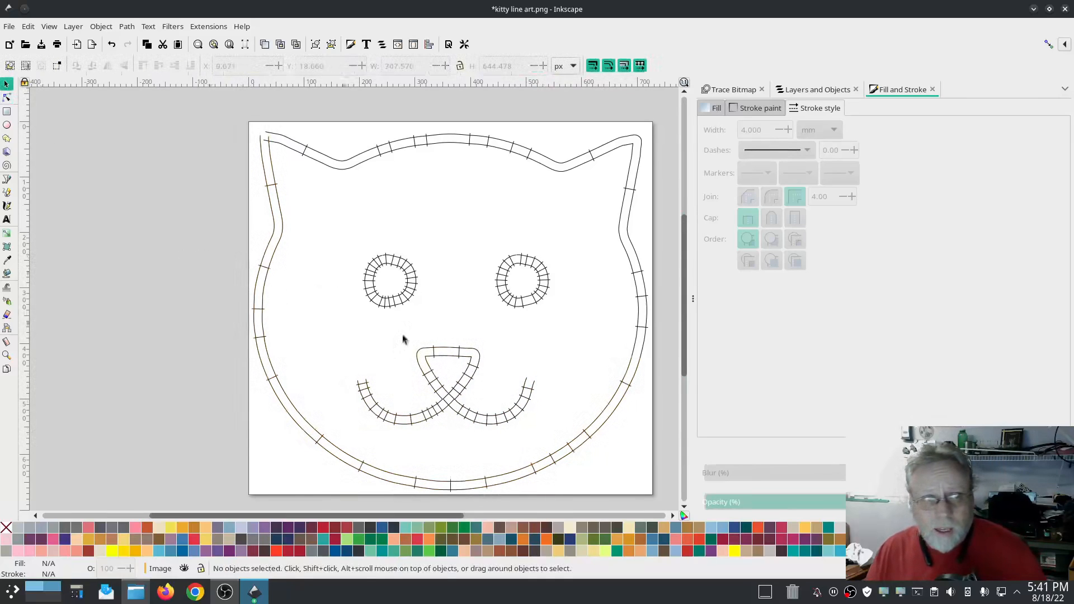
scroll(452, 333, down, 3)
scroll(476, 328, down, 1)
drag(641, 440, 219, 112)
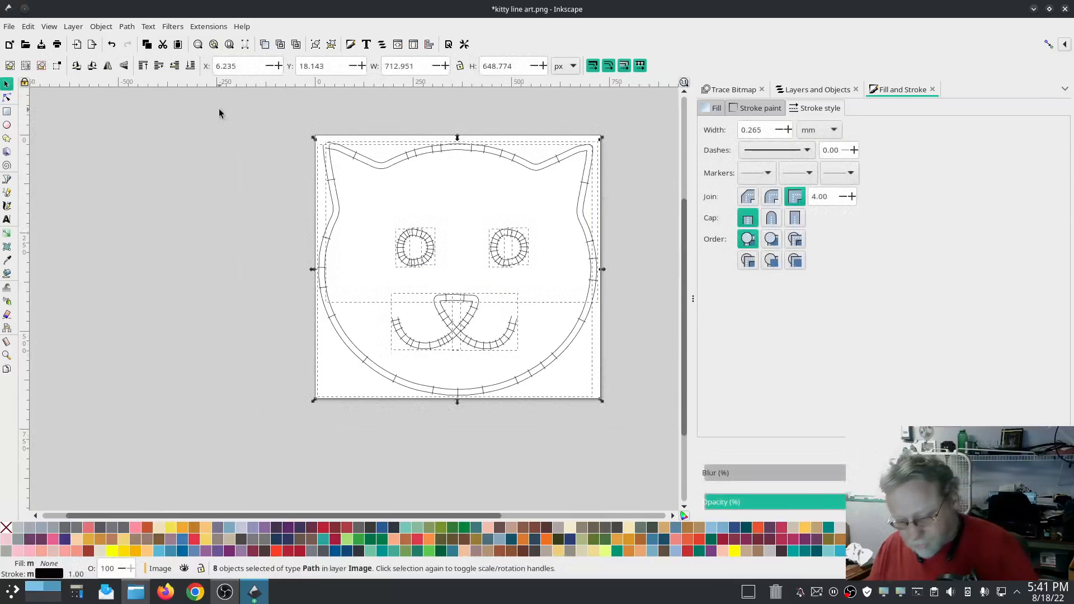
key(Delete)
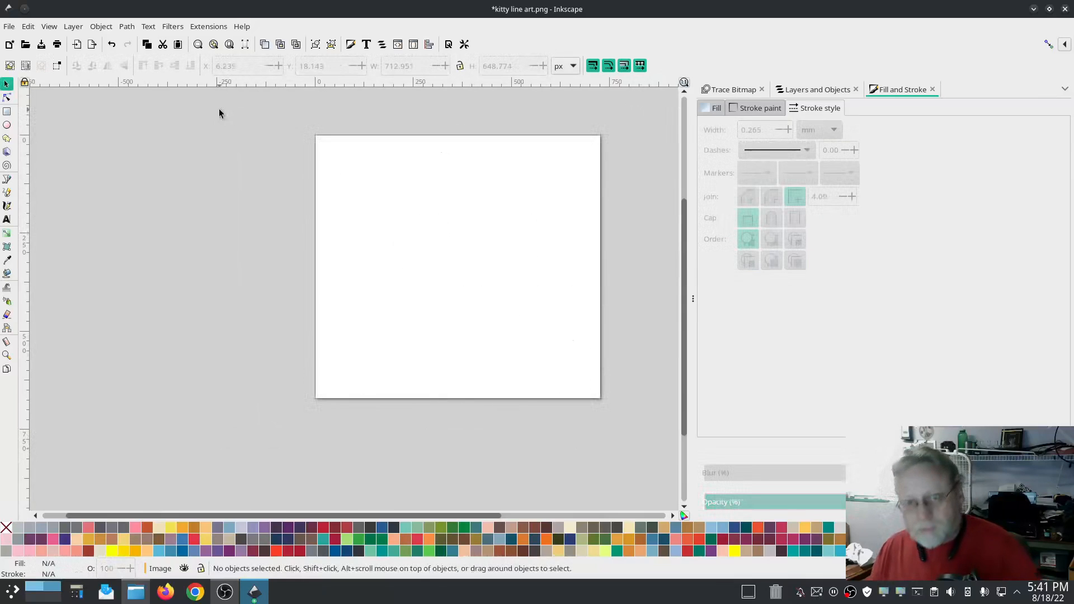
Reopen the recent file kitty line art.png as an embedded image with DPI from file, and widen the docked dialogs area
click(9, 27)
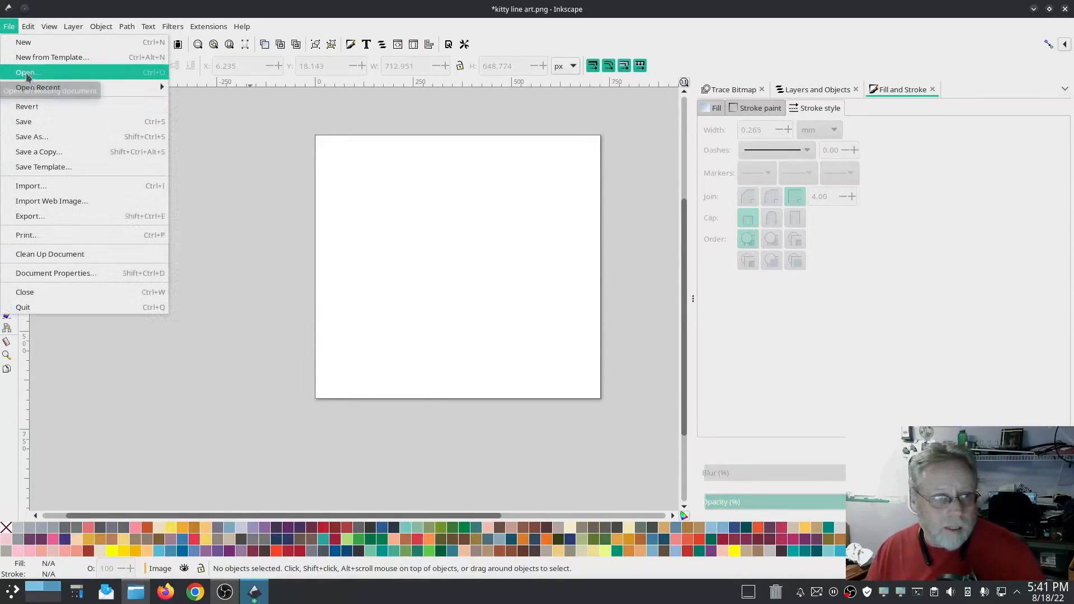
mouse_move(35, 87)
click(223, 95)
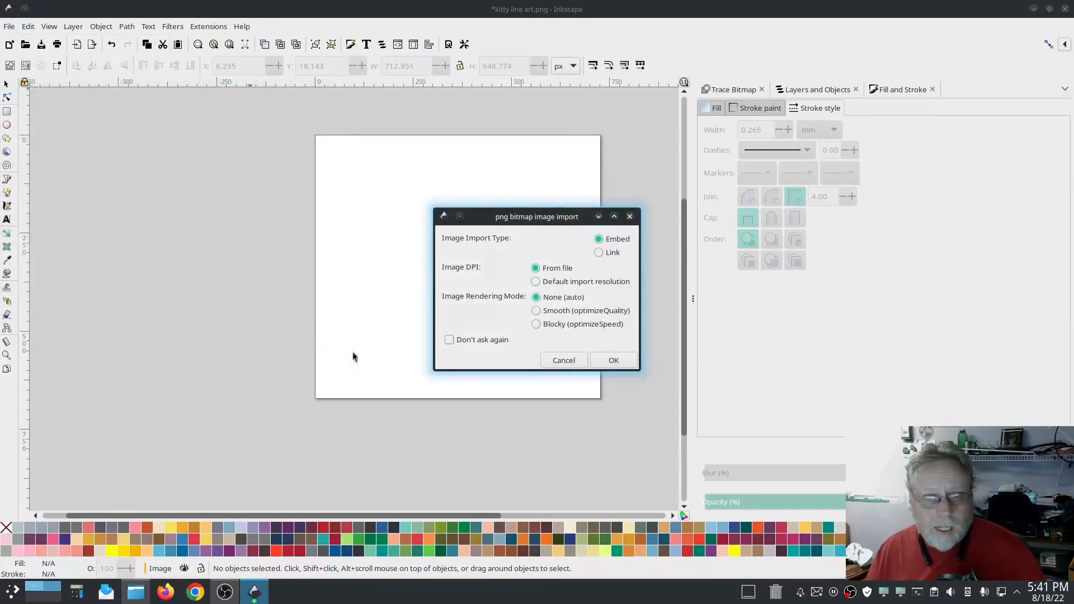
click(626, 366)
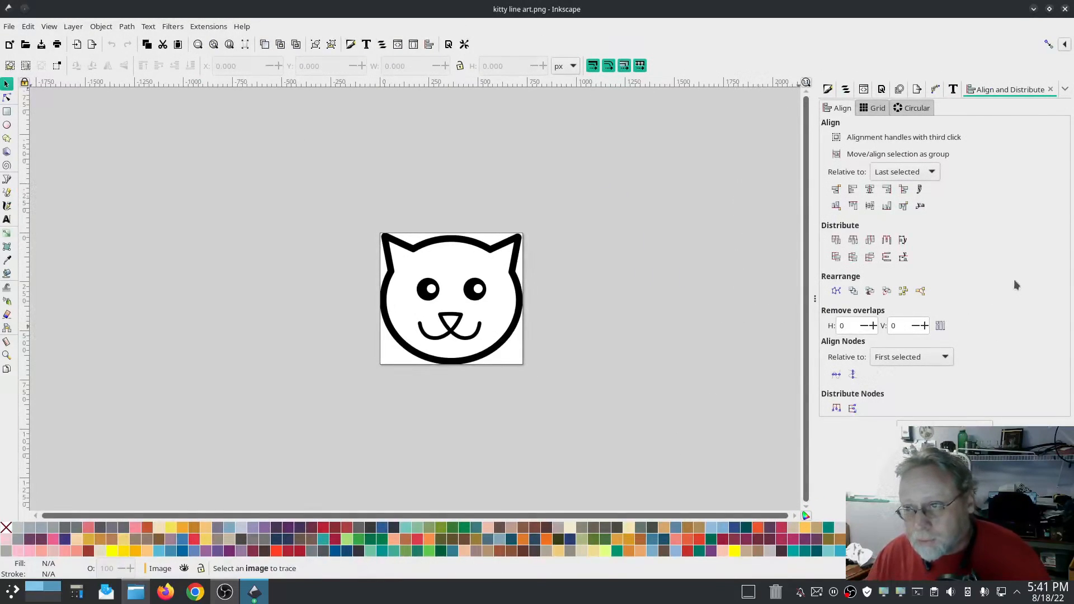
drag(815, 298, 696, 322)
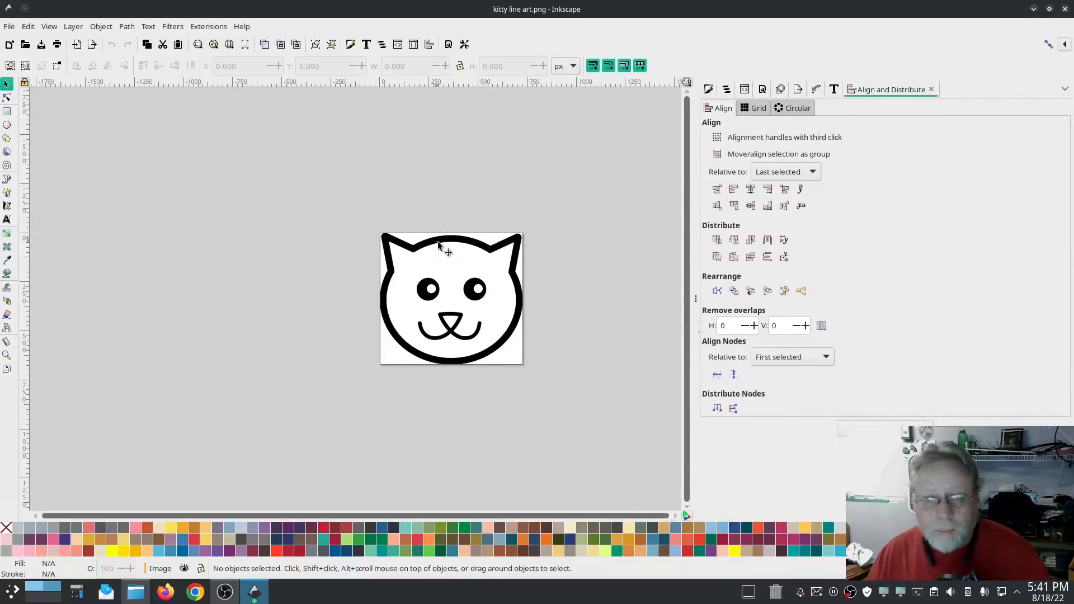
Trace the cat image as a single-scan bitmap using Brightness cutoff with a threshold of 0.450
click(439, 246)
click(126, 28)
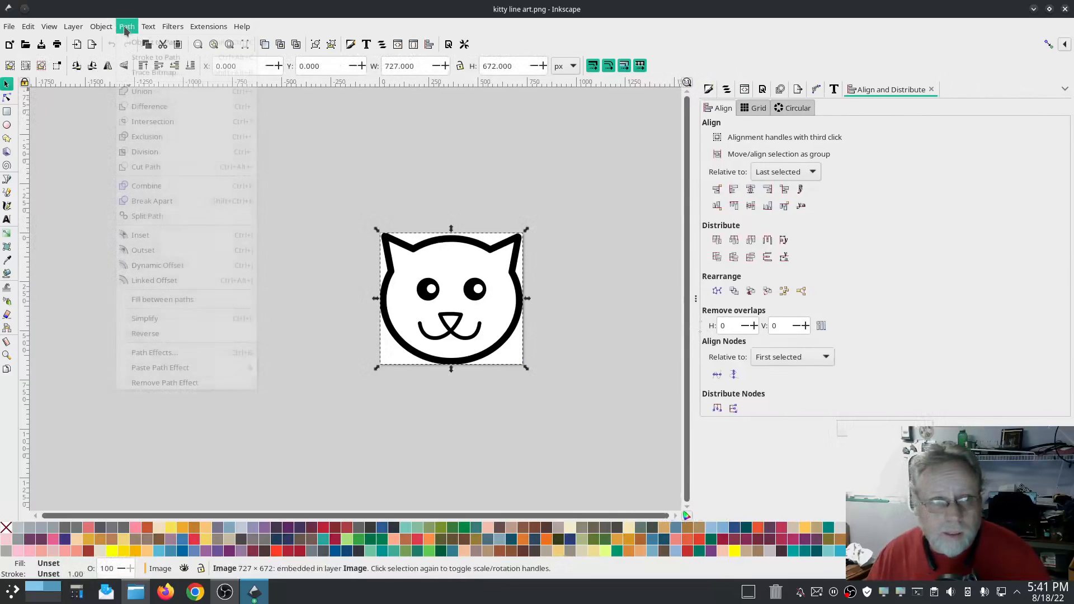
click(151, 72)
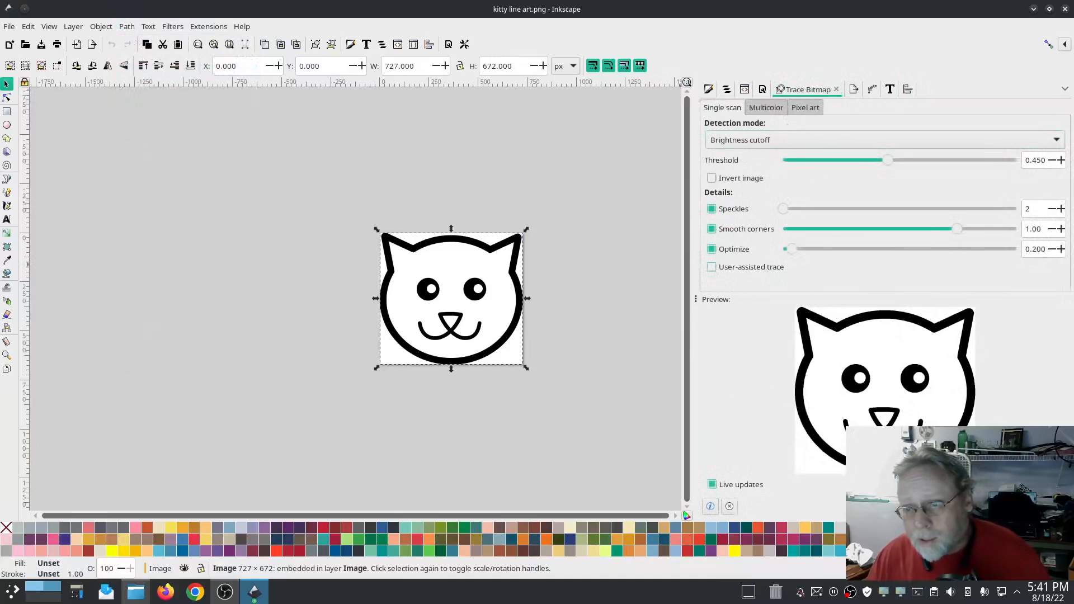
click(1048, 506)
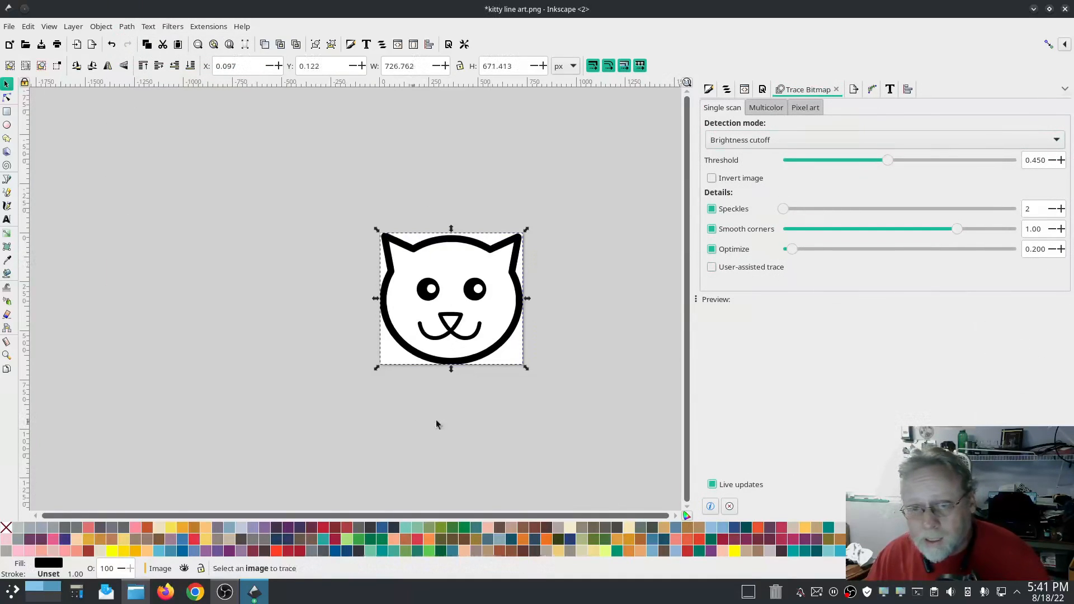
Delete the original bitmap image from the Image layer, keeping only the traced path
click(726, 89)
click(760, 149)
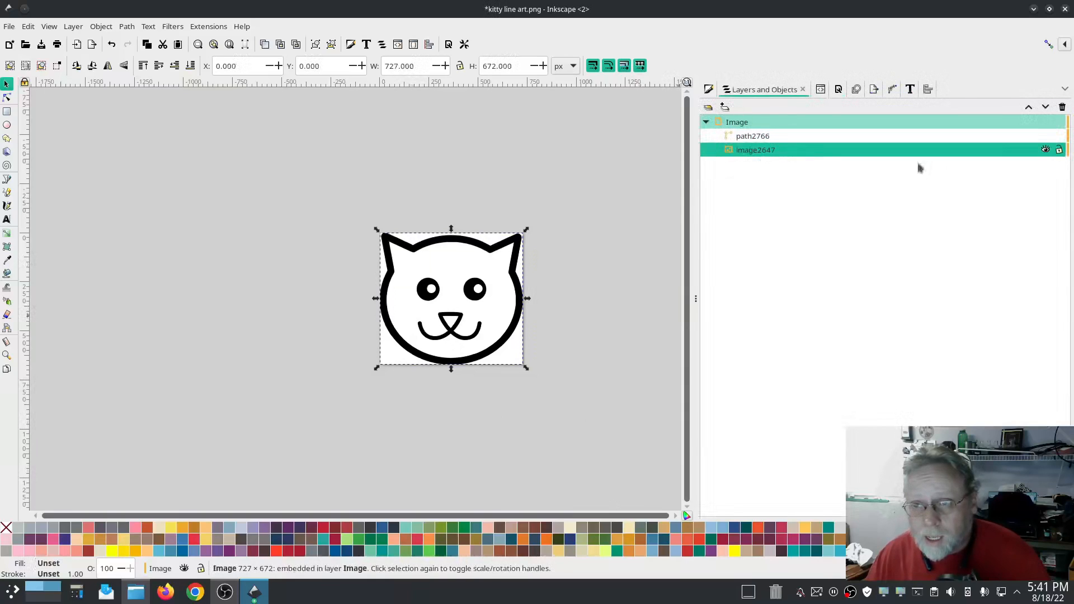
right_click(759, 154)
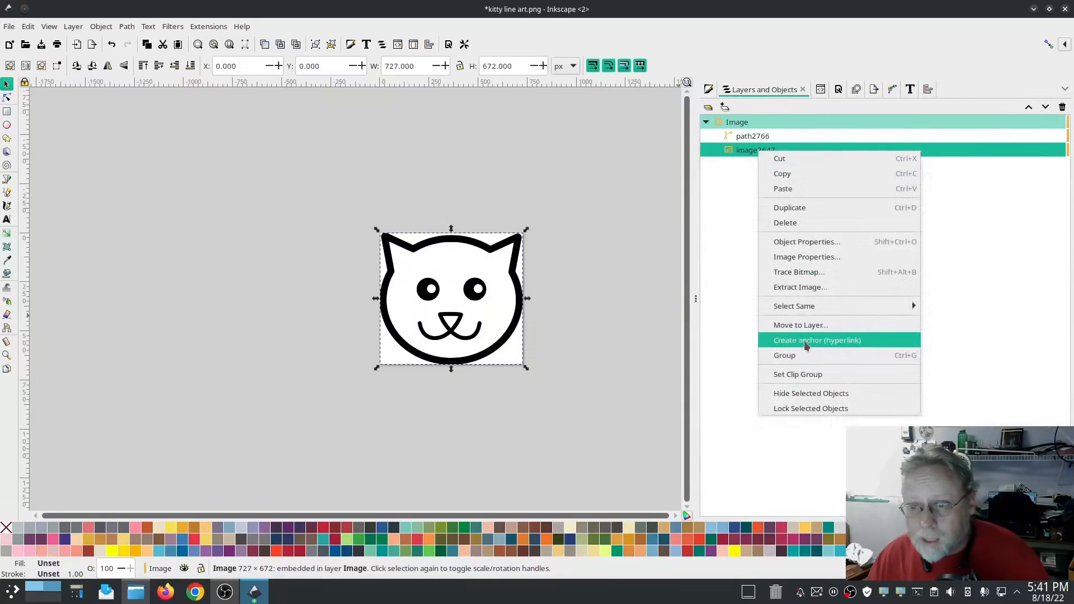
click(799, 226)
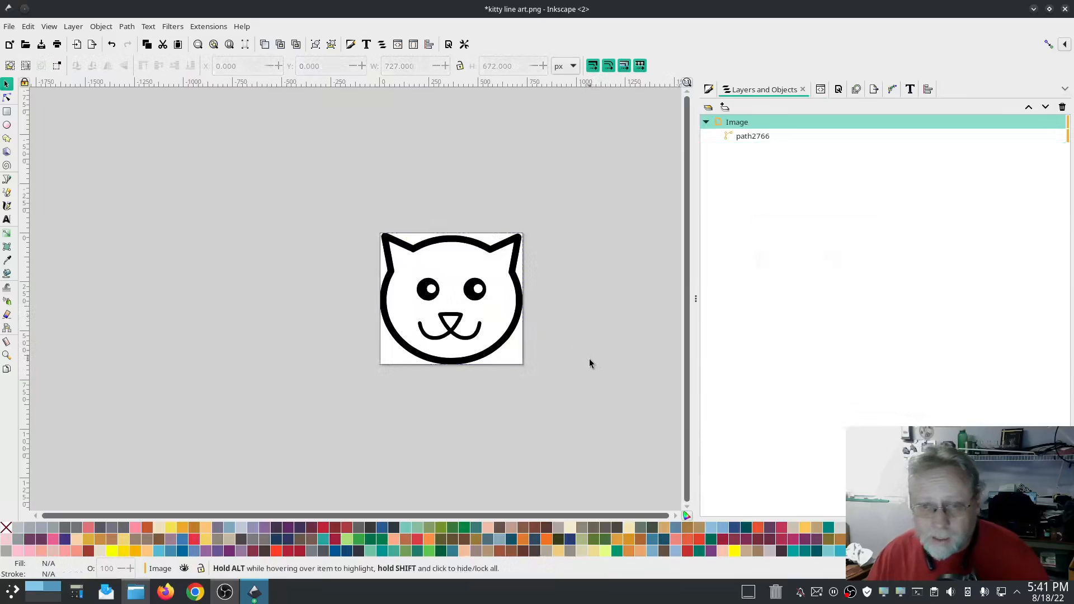
Split the traced path with Ink/Stitch's Break Apart Fill Objects using the Simple method, and select the face outline
click(773, 137)
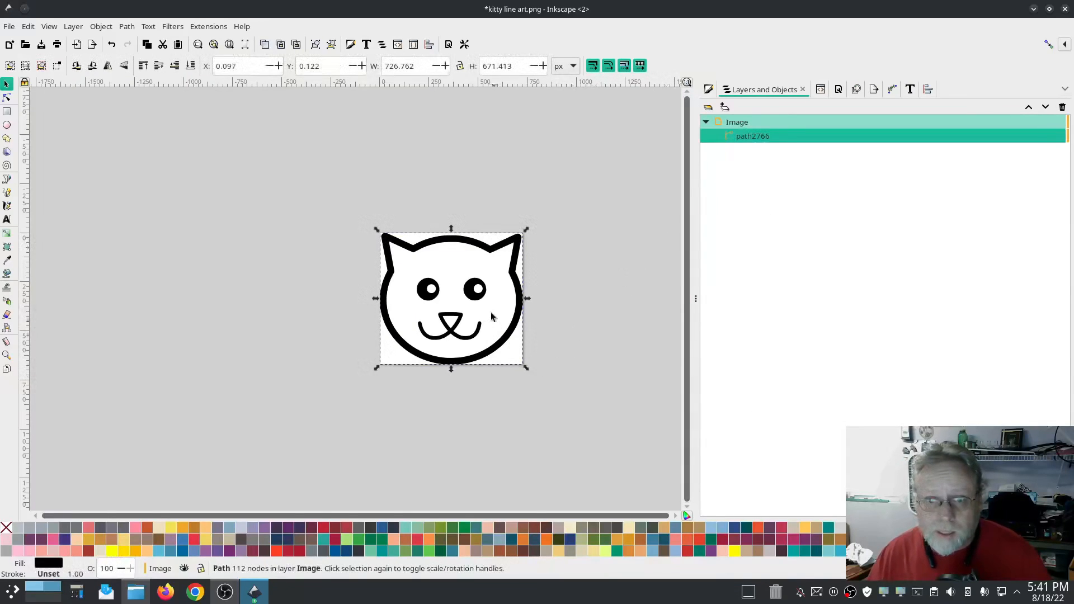
scroll(489, 306, up, 2)
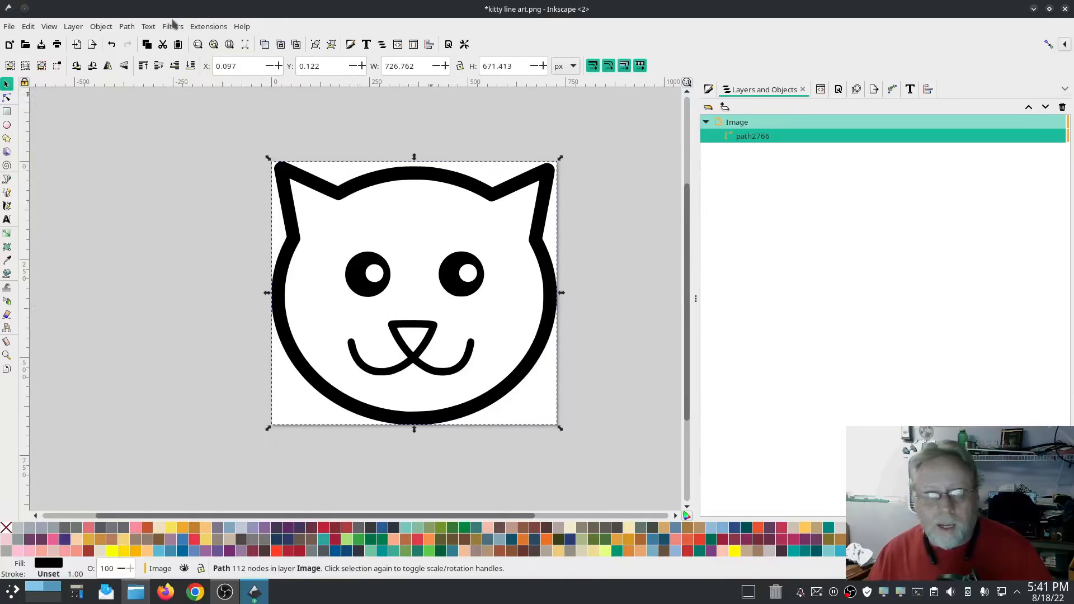
click(200, 28)
mouse_move(232, 184)
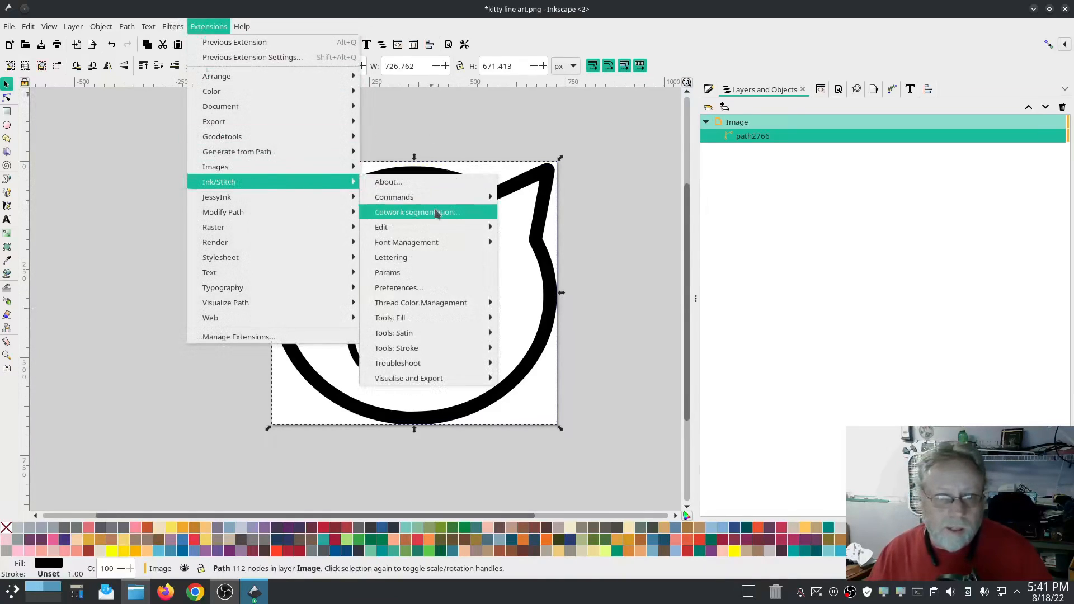
mouse_move(431, 319)
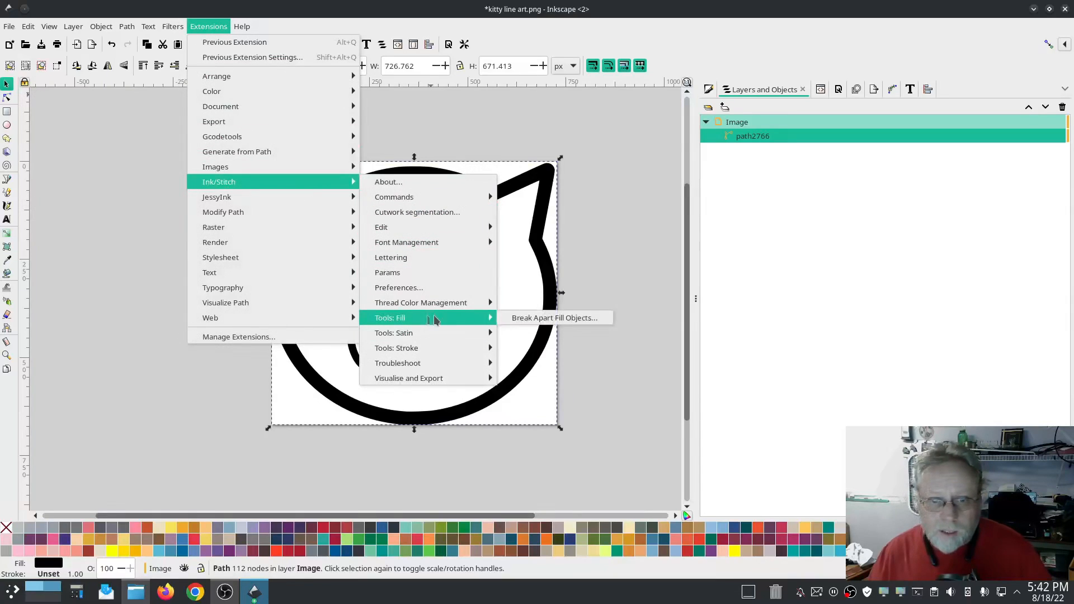
click(528, 319)
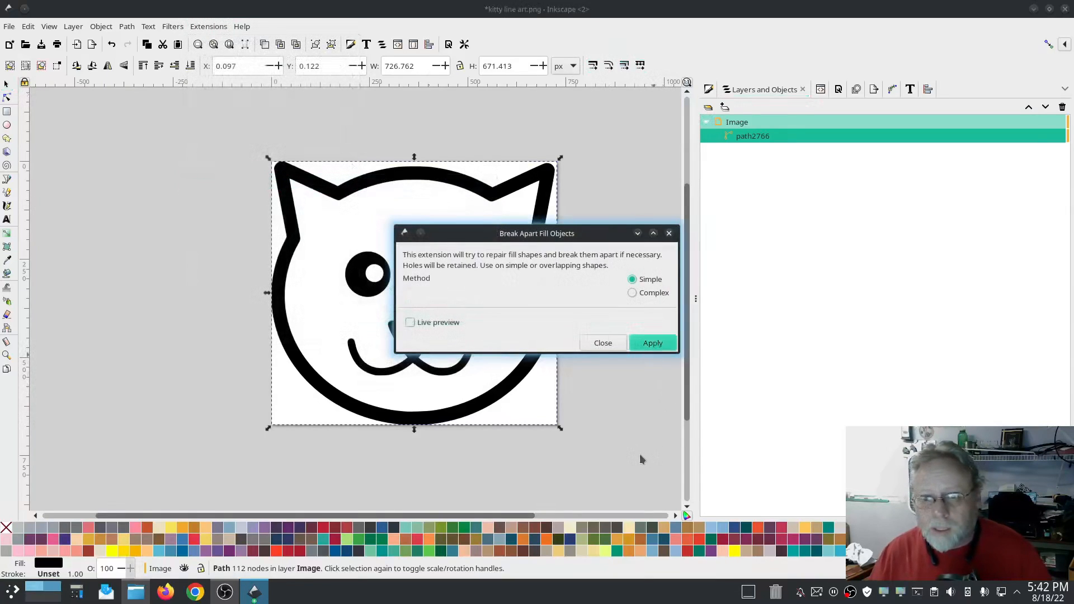
key(Return)
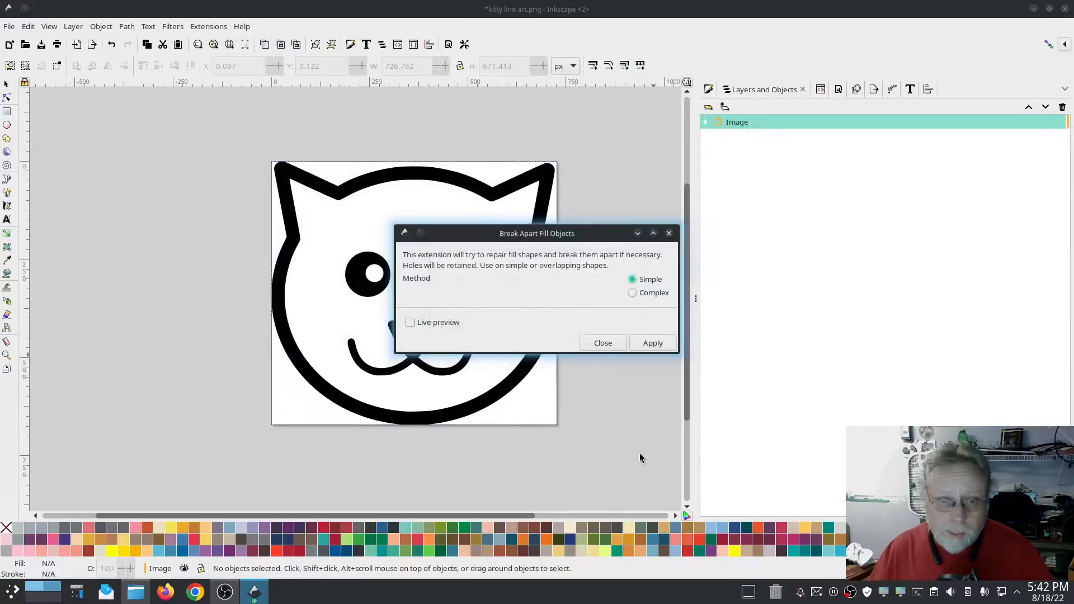
click(603, 343)
click(513, 379)
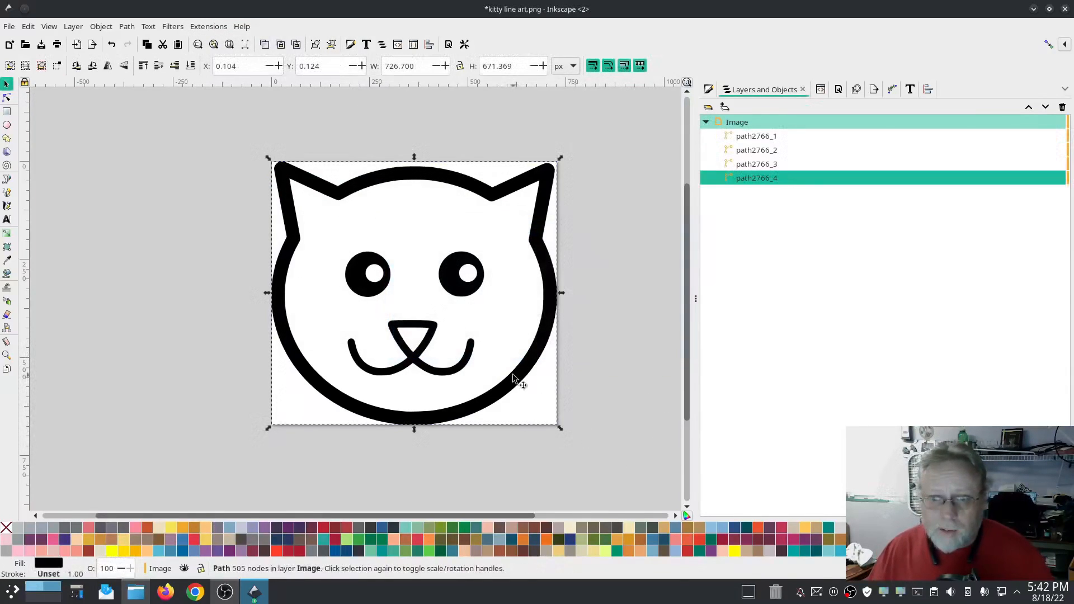
Try to convert the nose-and-mouth path, path2766_3, with Ink/Stitch's Convert Line to Satin
click(775, 164)
click(775, 152)
click(774, 137)
click(774, 164)
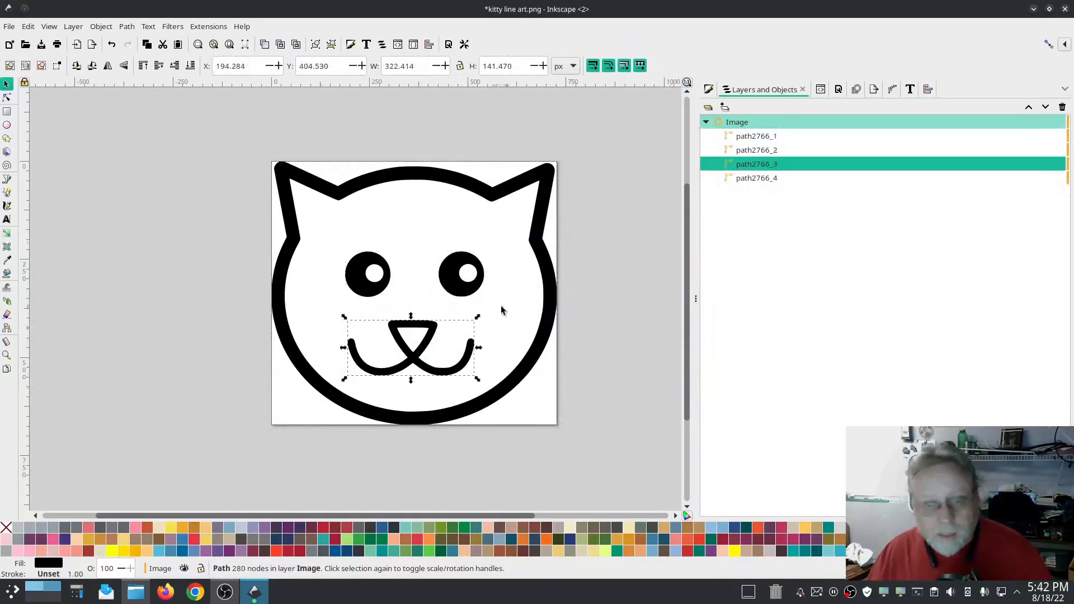
click(209, 26)
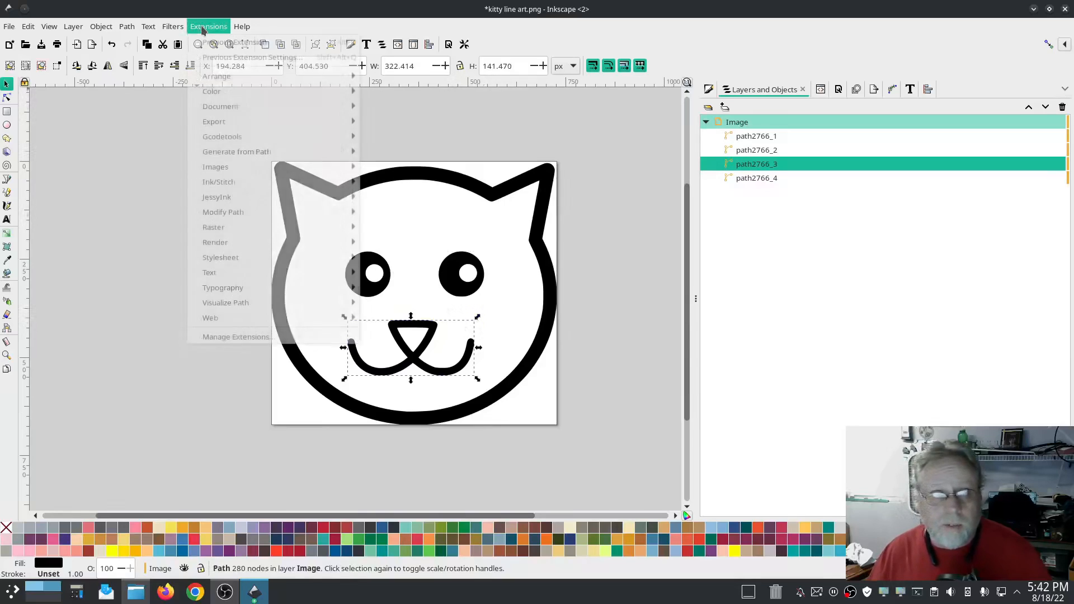
mouse_move(240, 183)
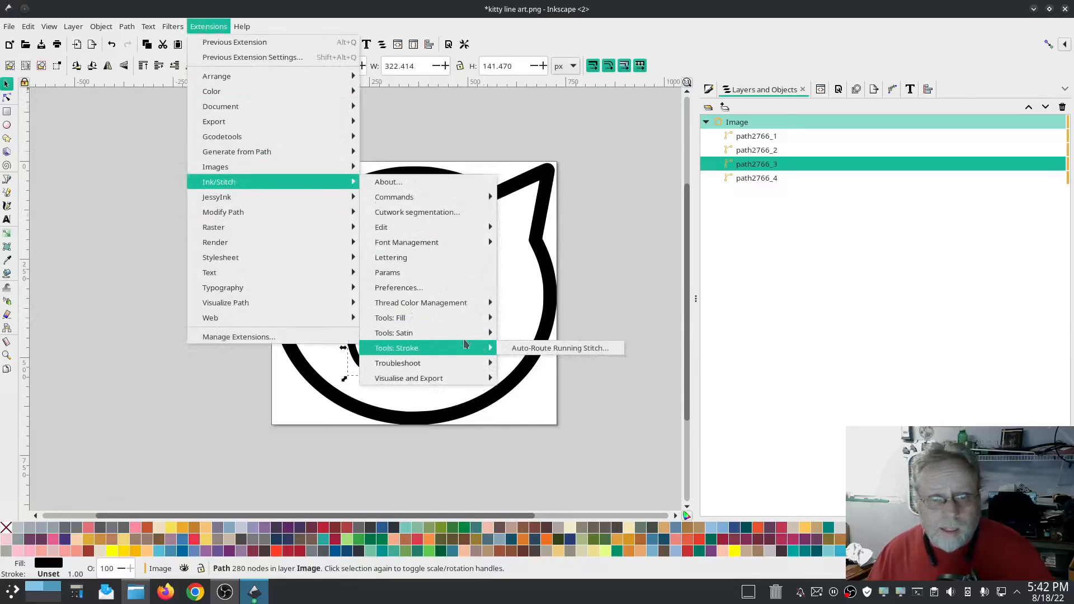
mouse_move(447, 333)
click(559, 348)
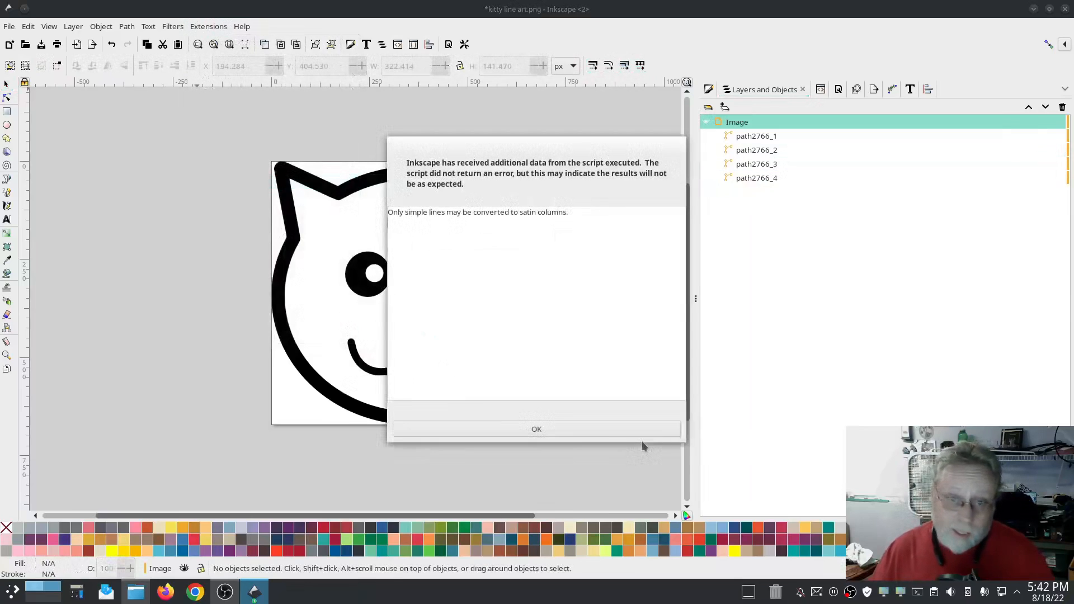
click(531, 429)
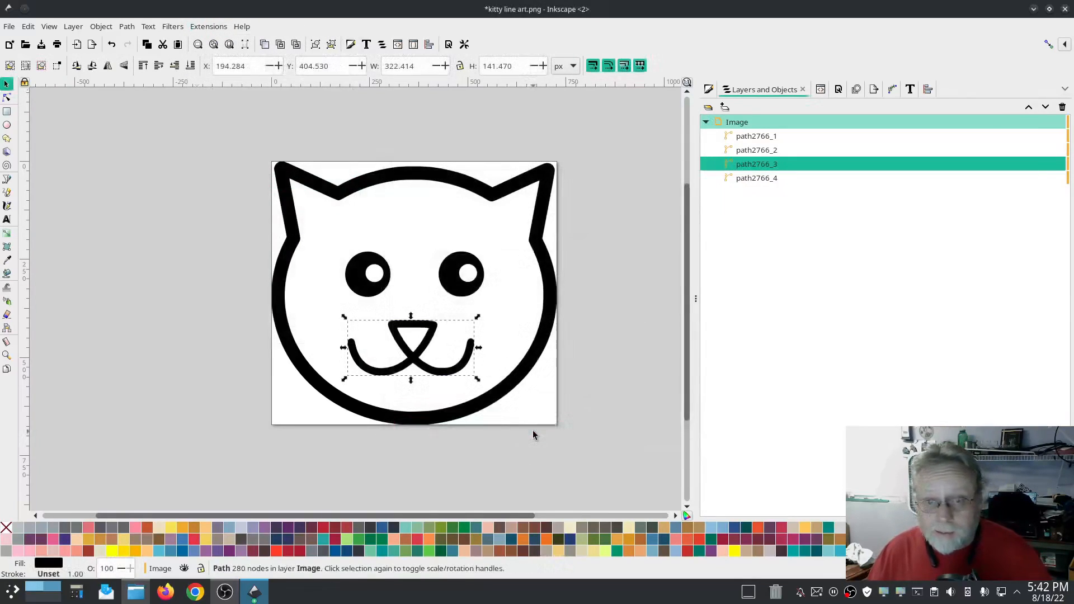
Try to convert the filled face outline, path2766_4, with Ink/Stitch's Convert Line to Satin
click(530, 371)
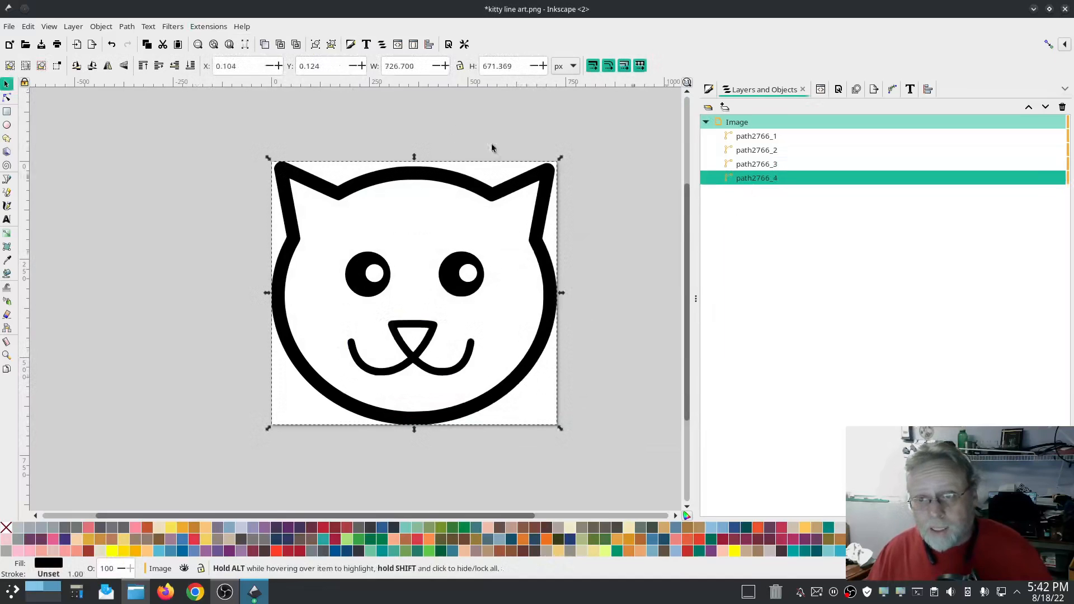
click(208, 26)
mouse_move(256, 183)
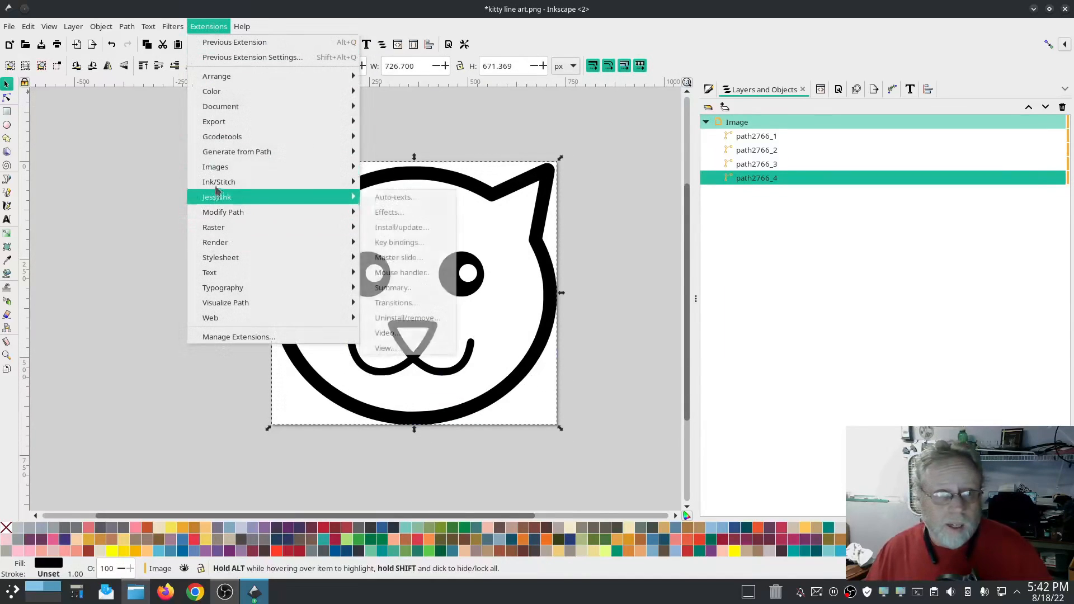
mouse_move(448, 333)
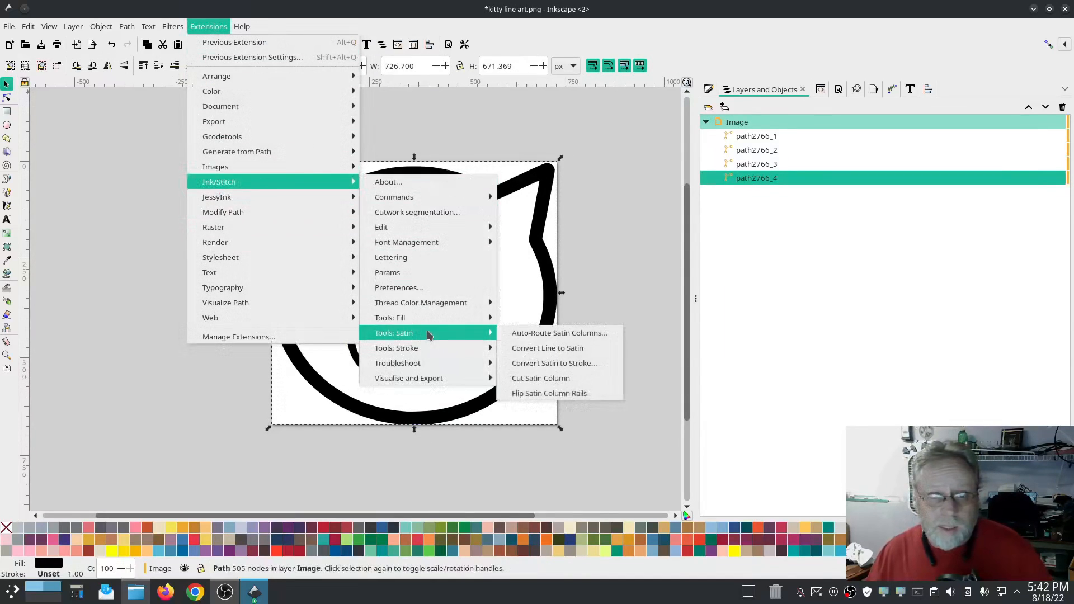
click(535, 349)
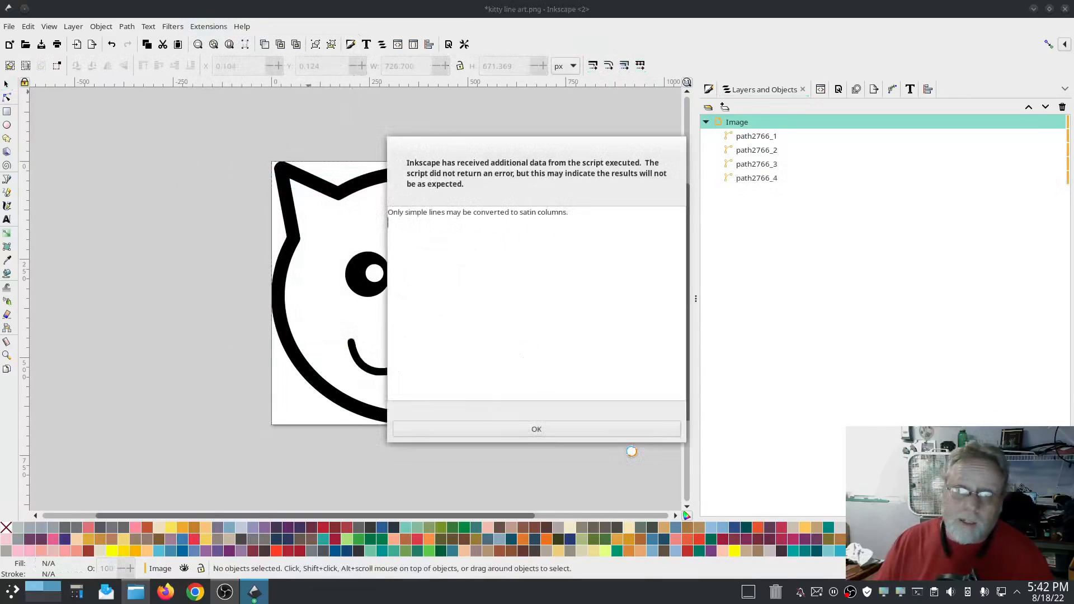
click(535, 429)
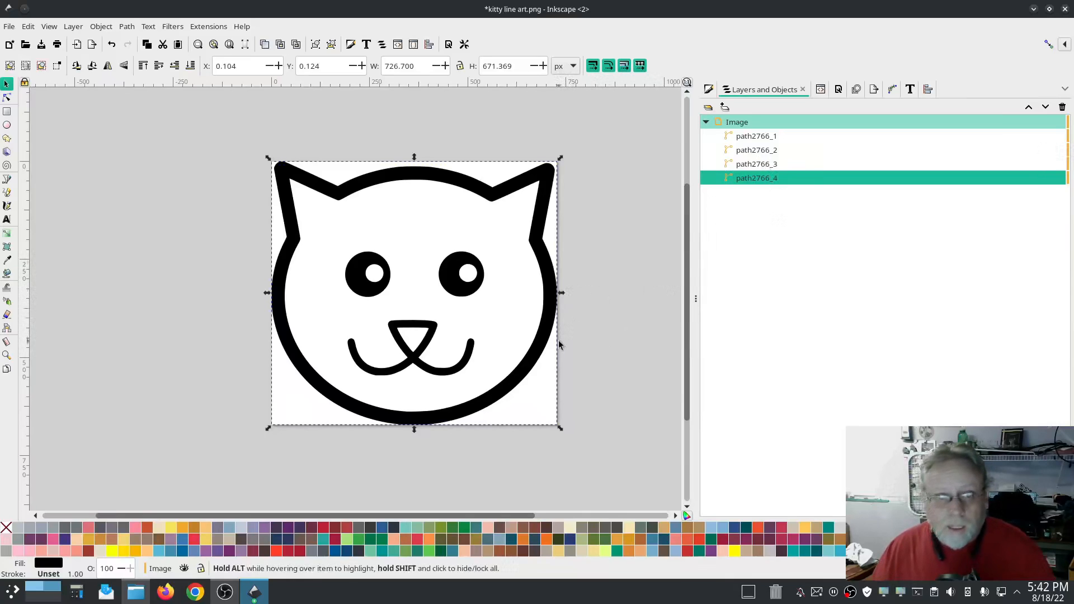
Remove the face outline's fill and give it a flat black stroke
click(709, 90)
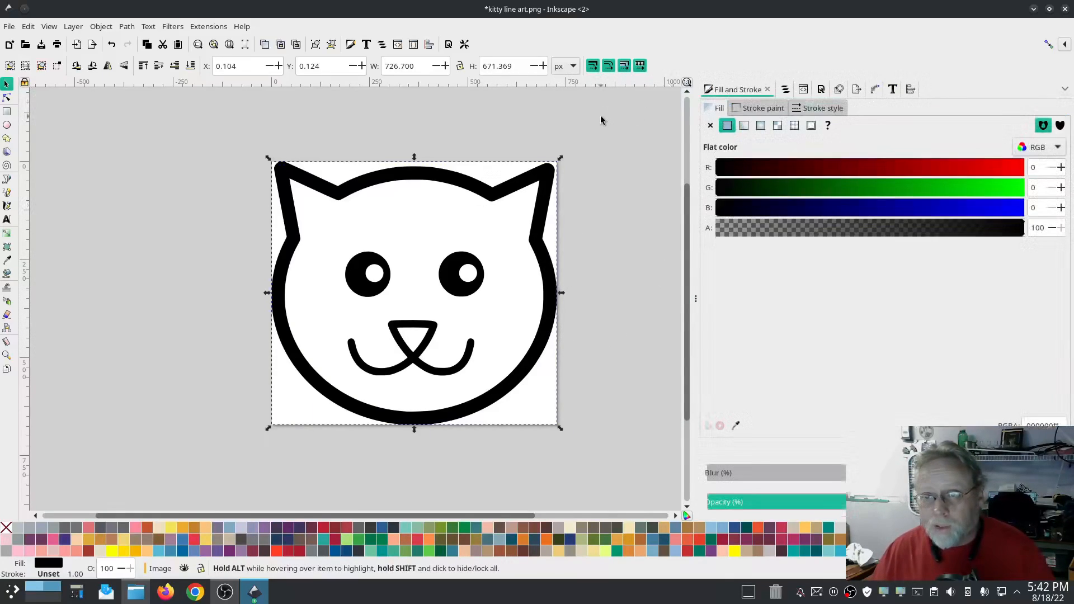
click(100, 26)
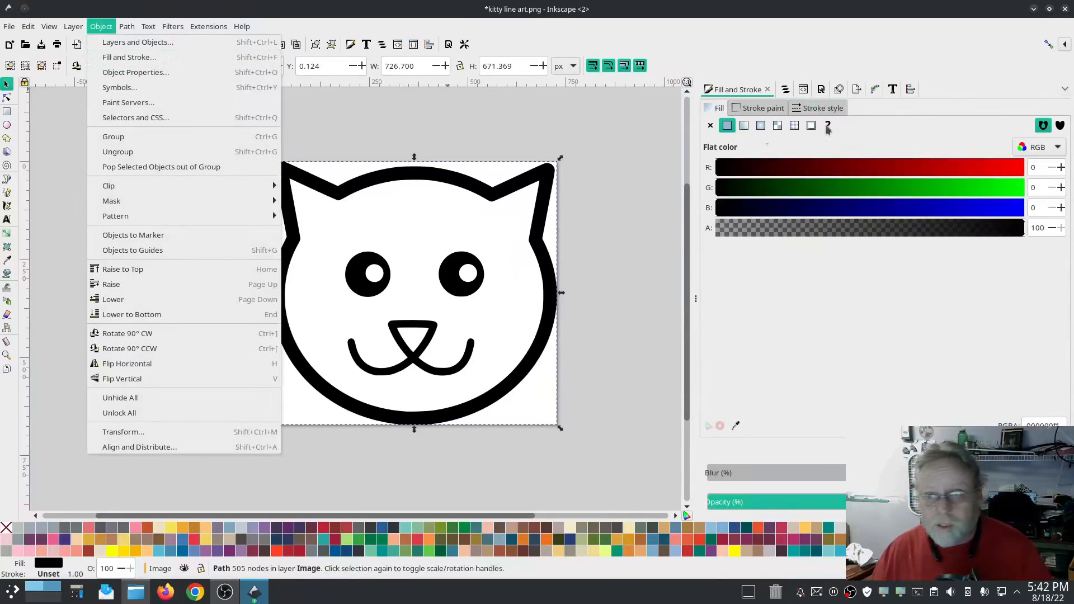
click(931, 130)
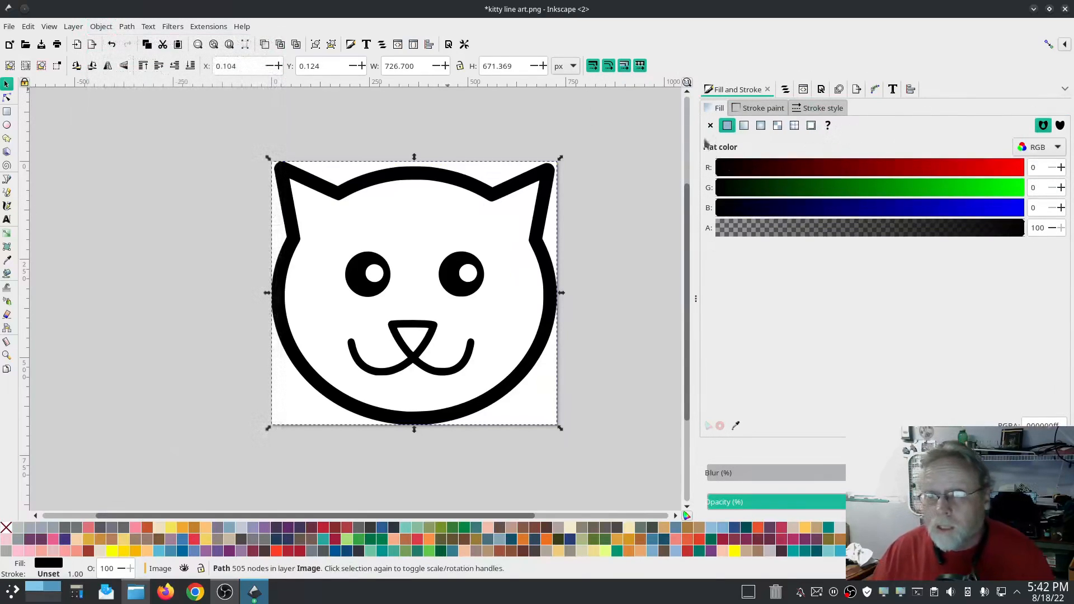
click(710, 126)
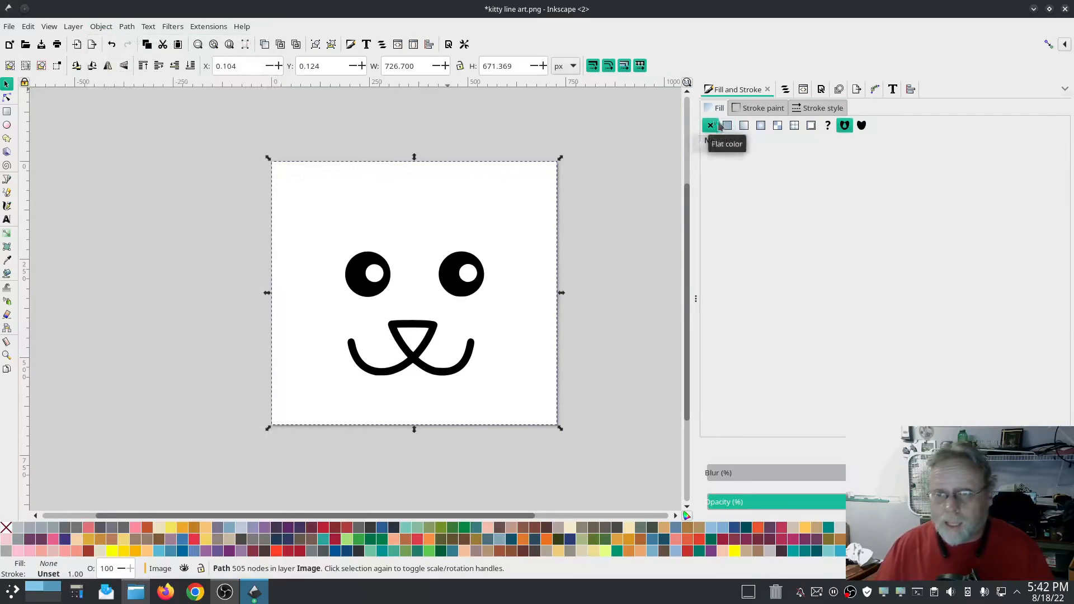
click(747, 109)
click(727, 126)
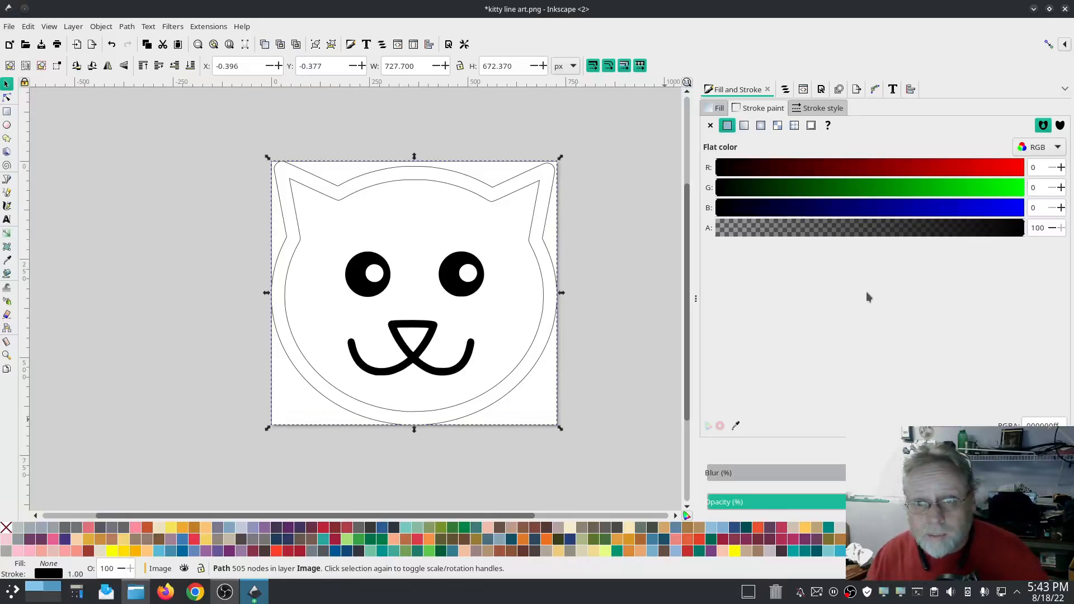
Set the face outline's stroke width to 2 mm, switching the width unit from px to mm
click(833, 110)
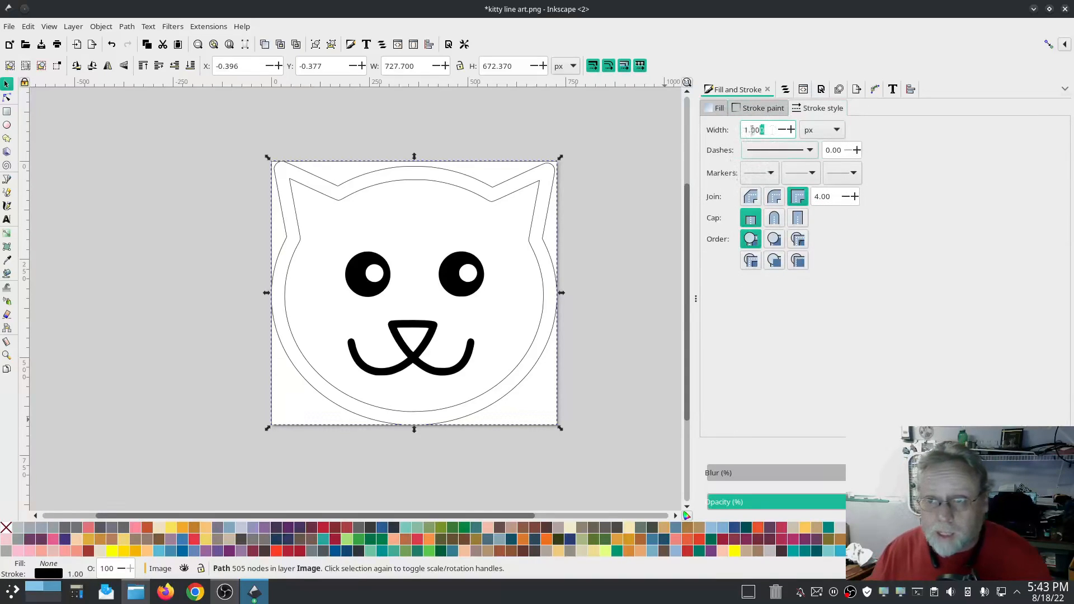
text(2)
key(Return)
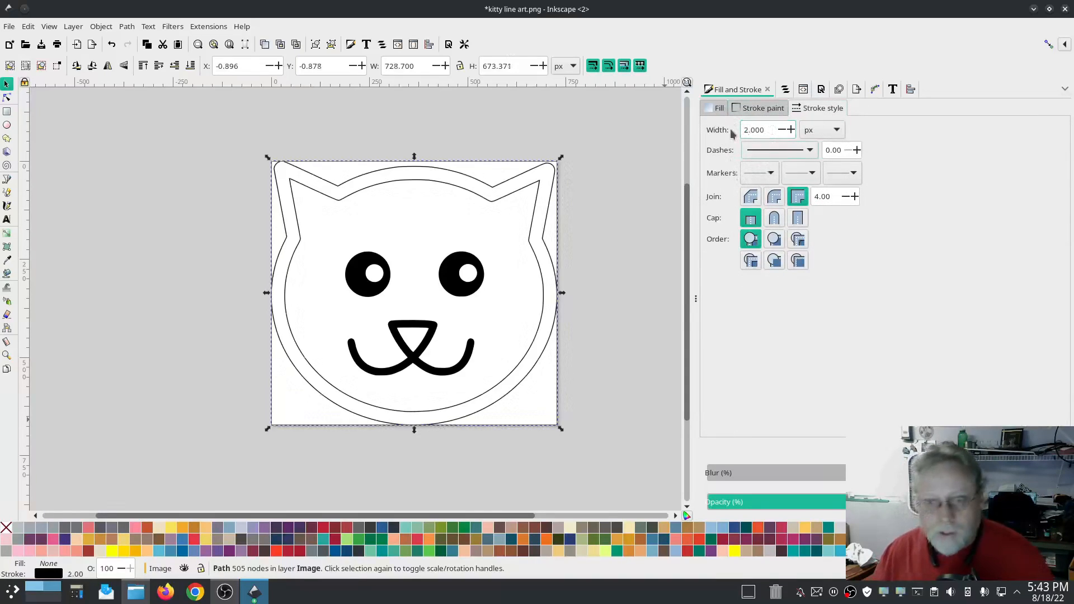
click(837, 130)
click(821, 111)
drag(765, 129, 744, 130)
text(2)
key(Return)
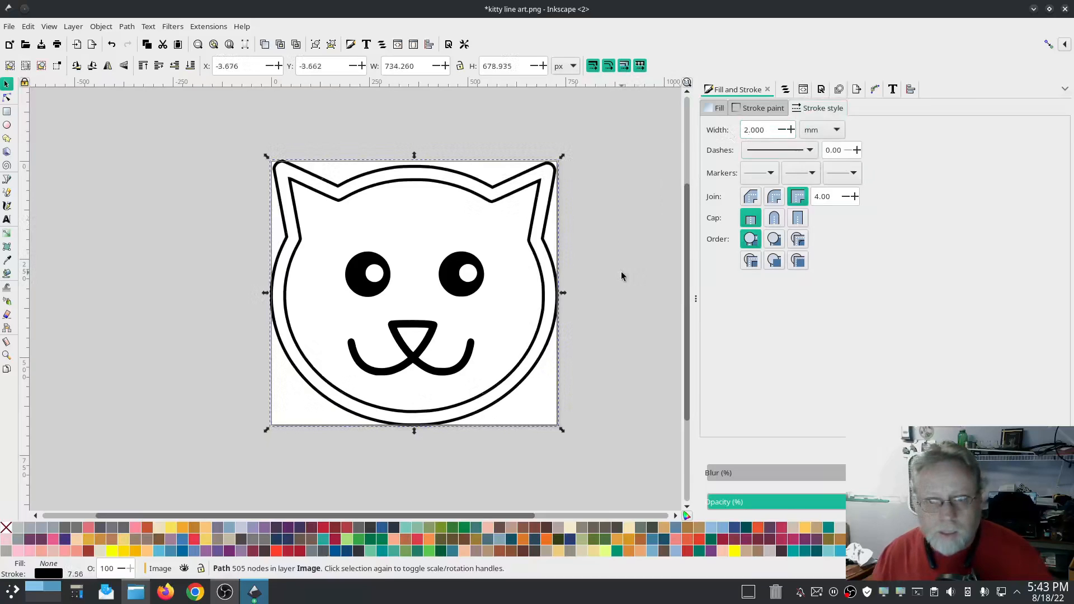
Convert the stroked face outline with Ink/Stitch's Convert Line to Satin, and undo the conversion
click(211, 25)
mouse_move(224, 181)
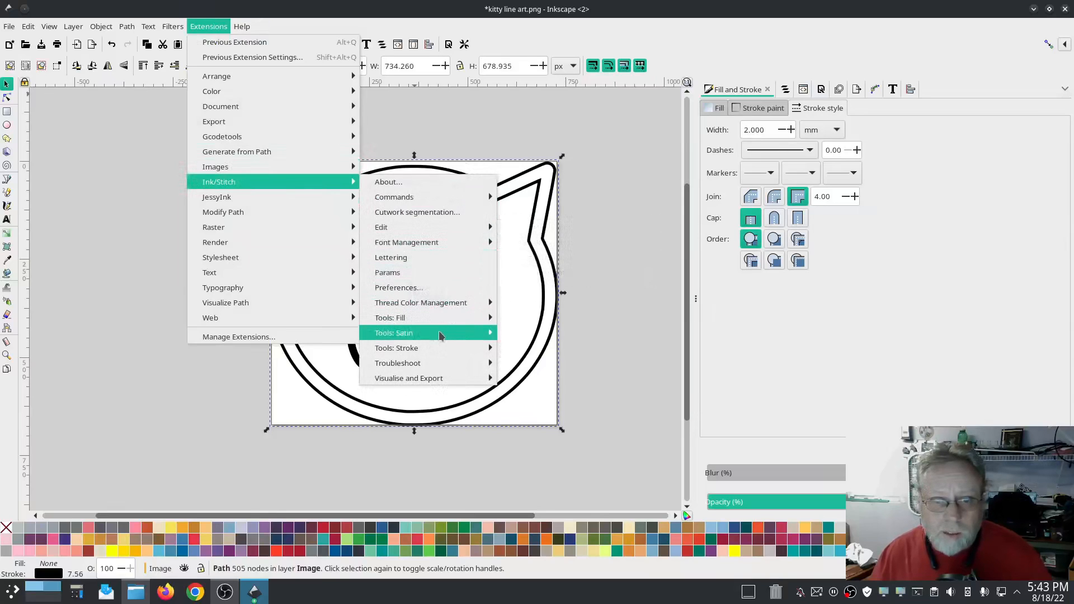
mouse_move(458, 334)
click(561, 349)
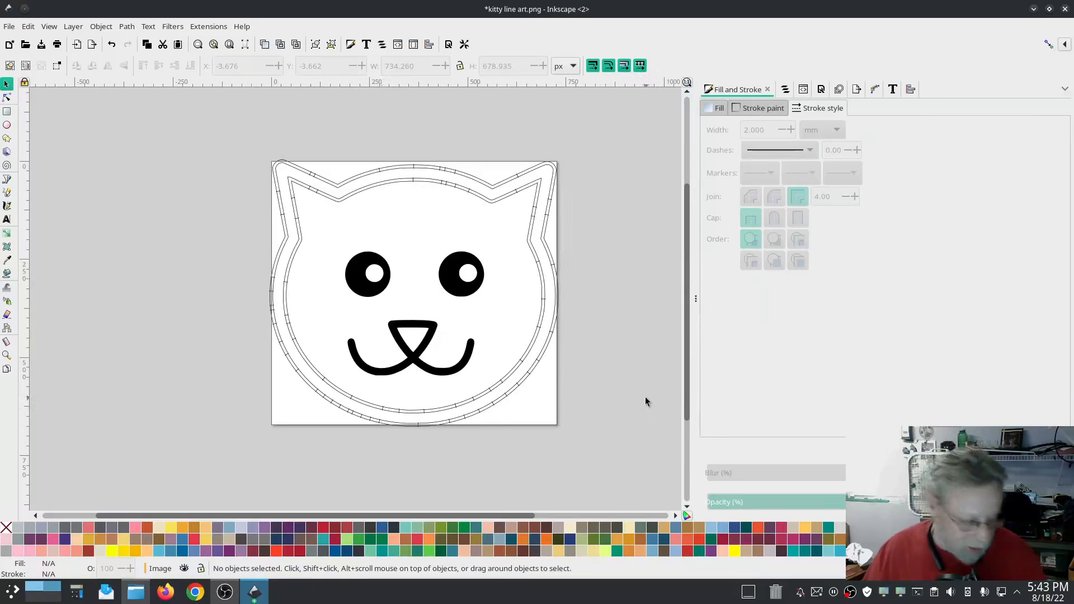
key(ctrl+z)
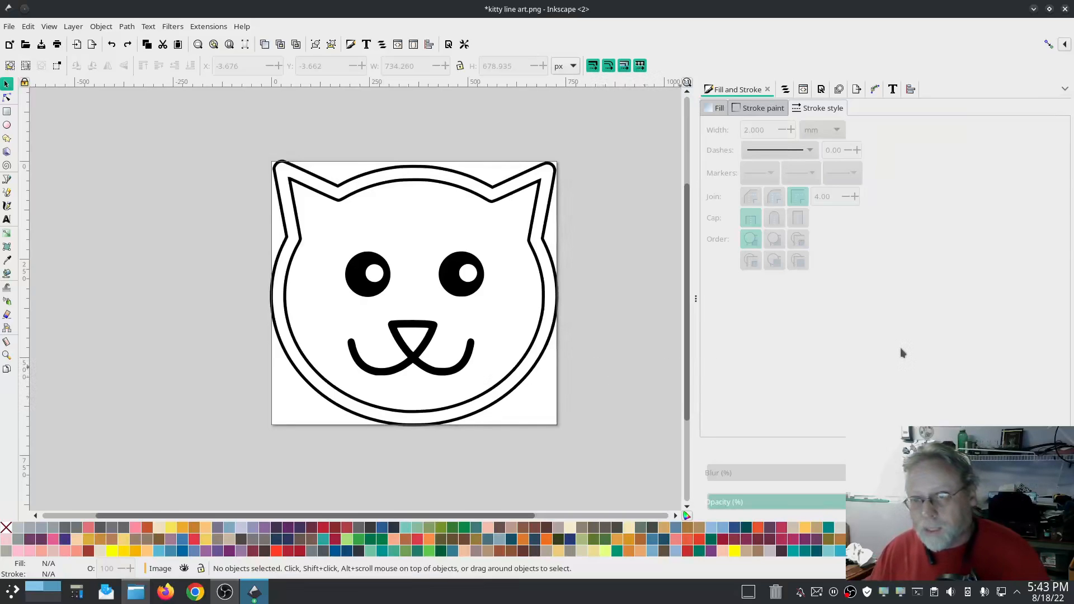
Reselect the face outline, path2766_4, and reduce its stroke width to 0.5 mm
click(785, 89)
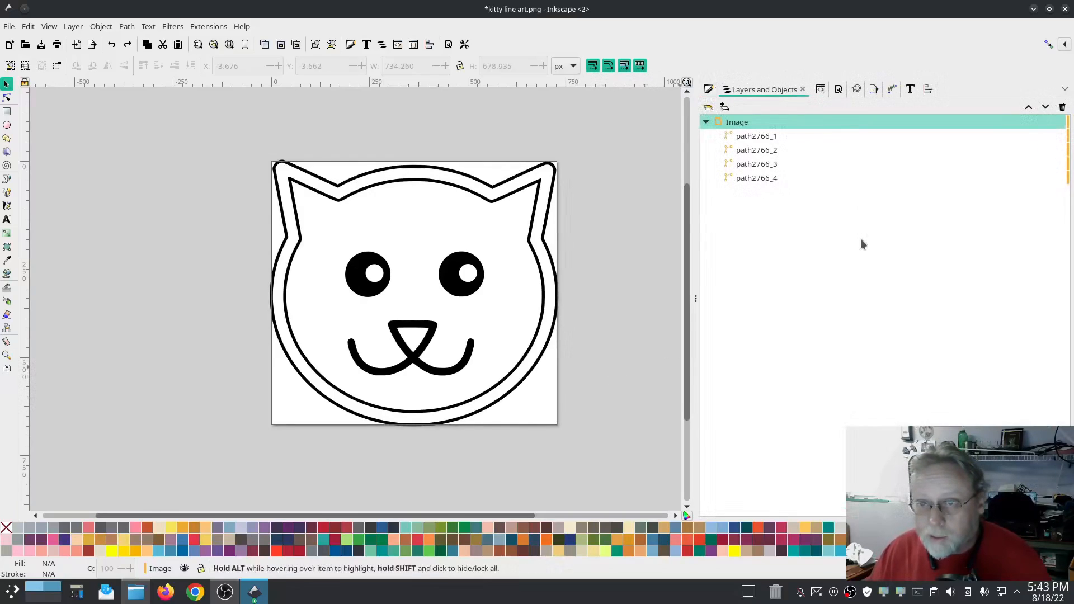
click(769, 179)
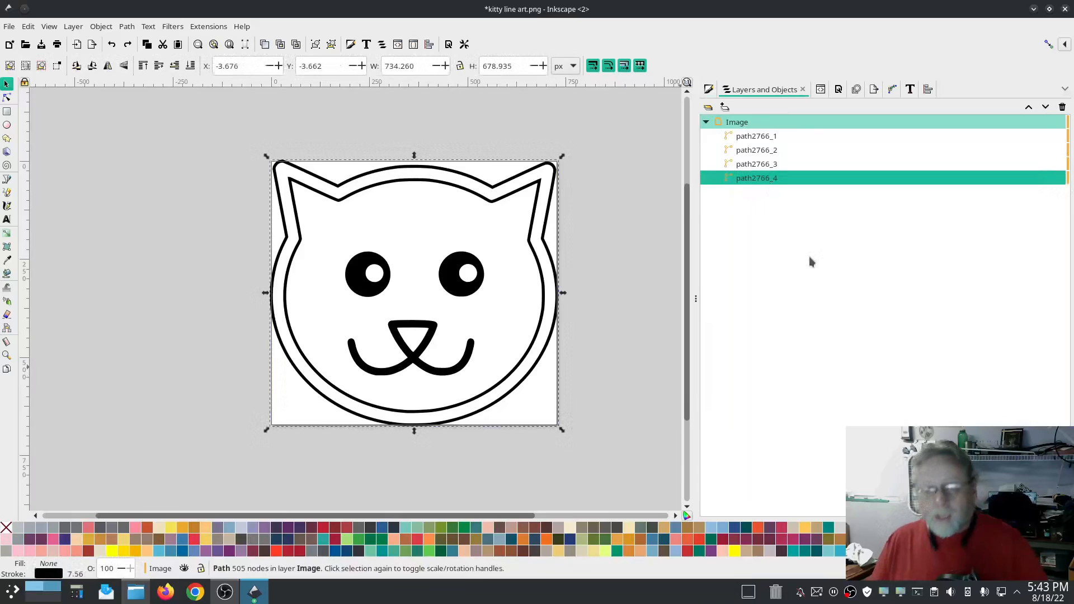
click(708, 90)
click(781, 130)
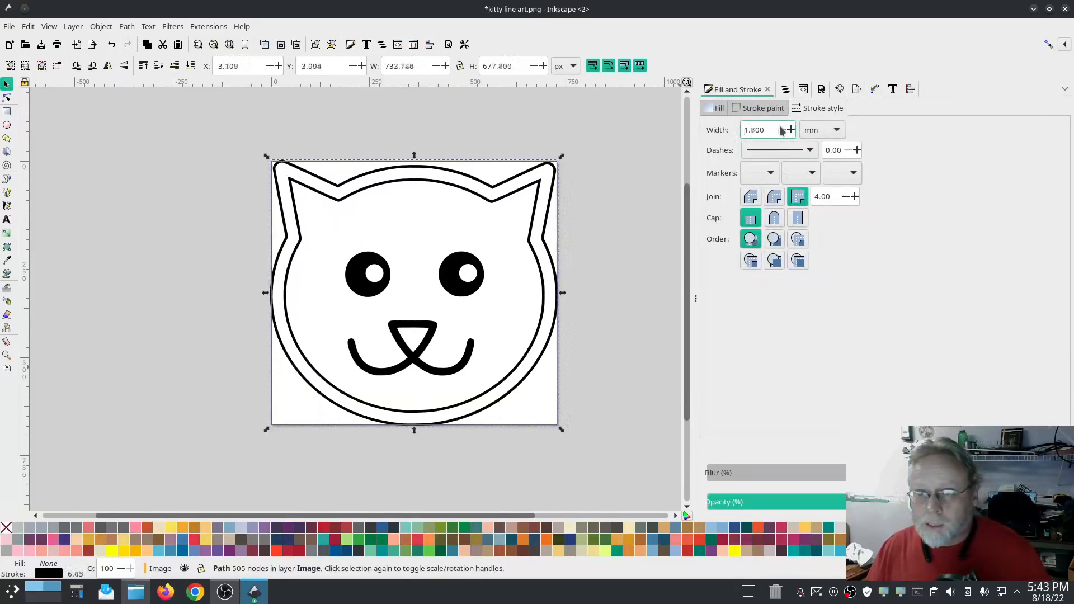
click(781, 129)
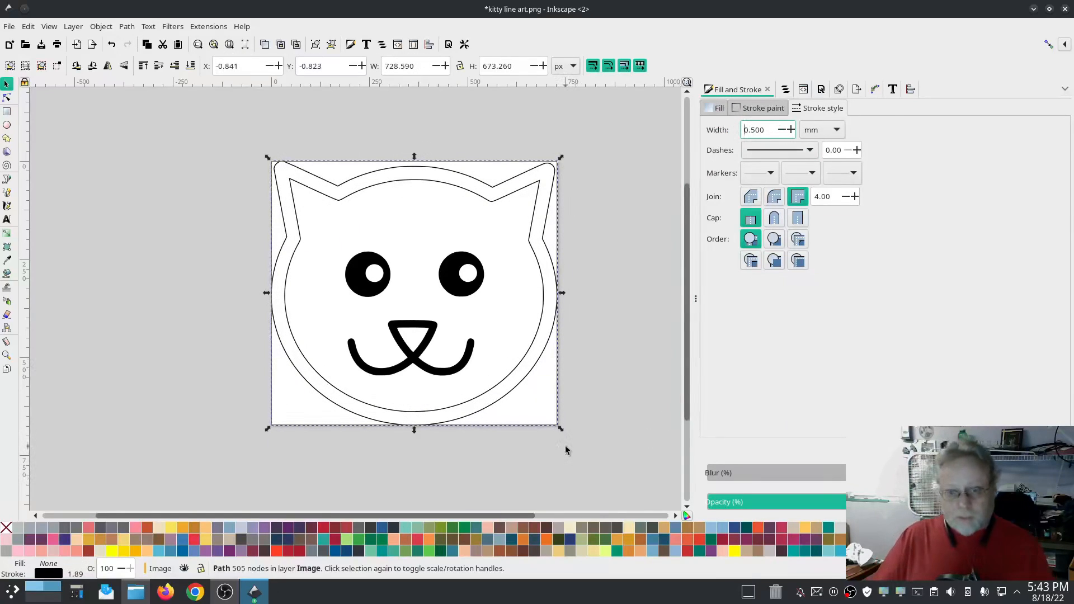
Examine the nodes of the face outline with the Node tool, from the ear corner down around the chin
click(7, 98)
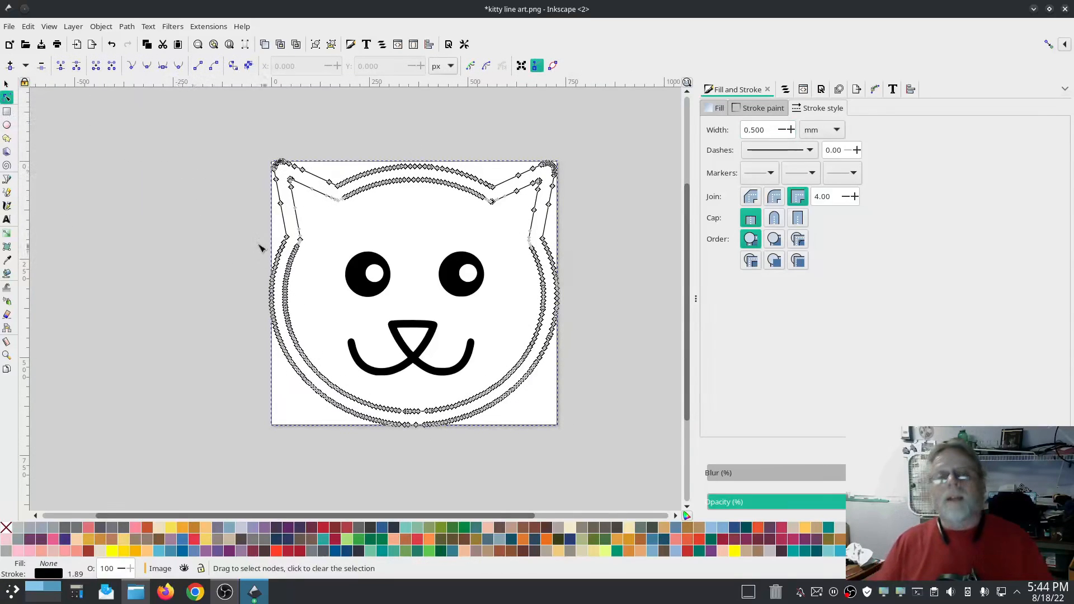
click(290, 184)
scroll(289, 198, up, 2)
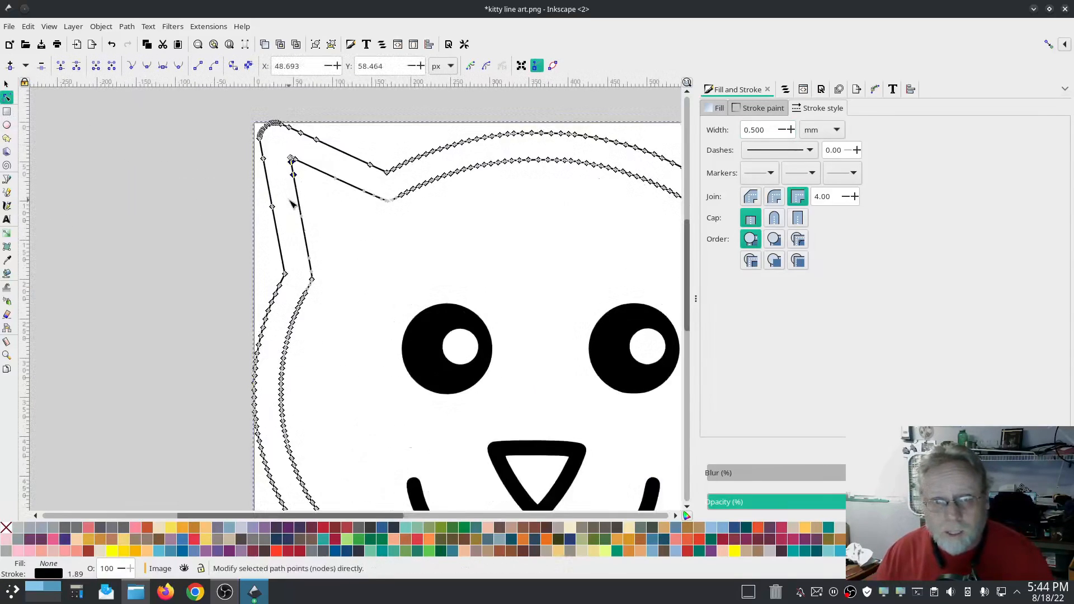
scroll(289, 198, down, 1)
scroll(421, 220, up, 1)
scroll(420, 219, up, 1)
drag(400, 244, 497, 73)
drag(418, 360, 507, 212)
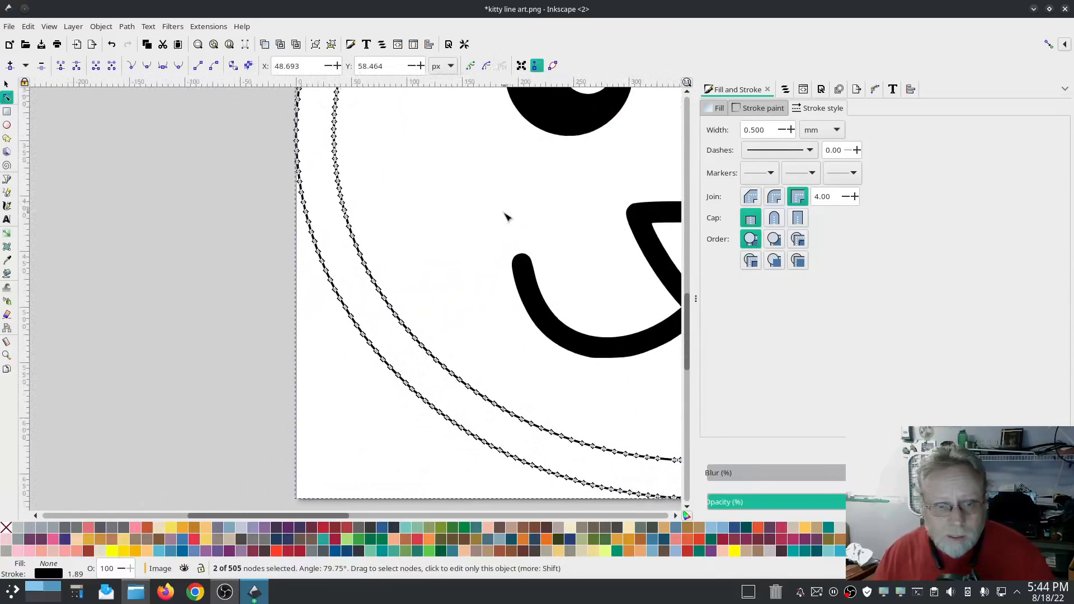
scroll(468, 312, up, 1)
scroll(468, 311, down, 1)
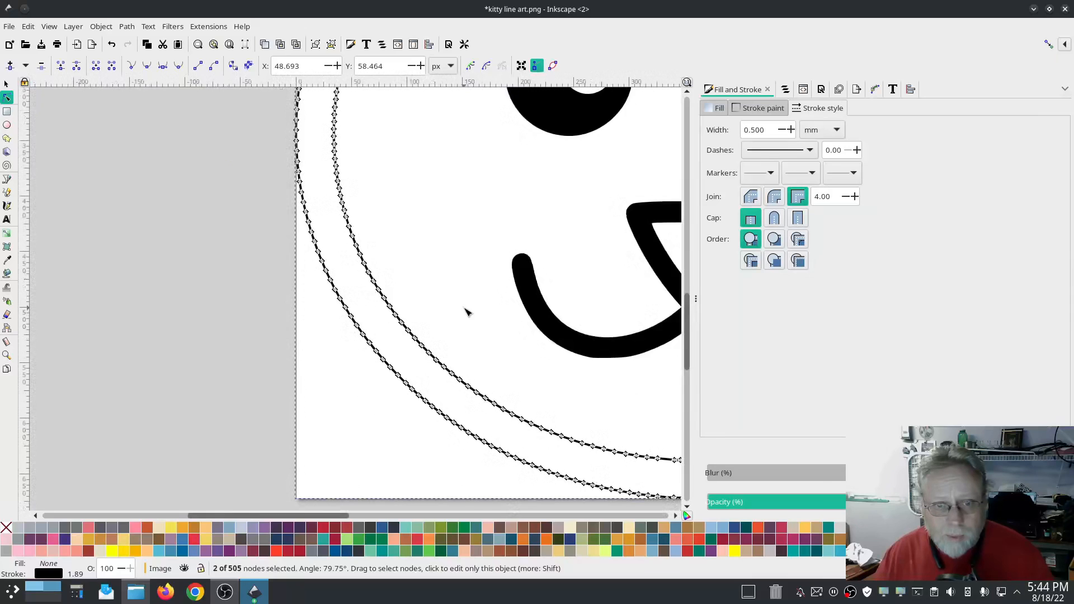
scroll(468, 312, up, 1)
drag(449, 297, 194, 142)
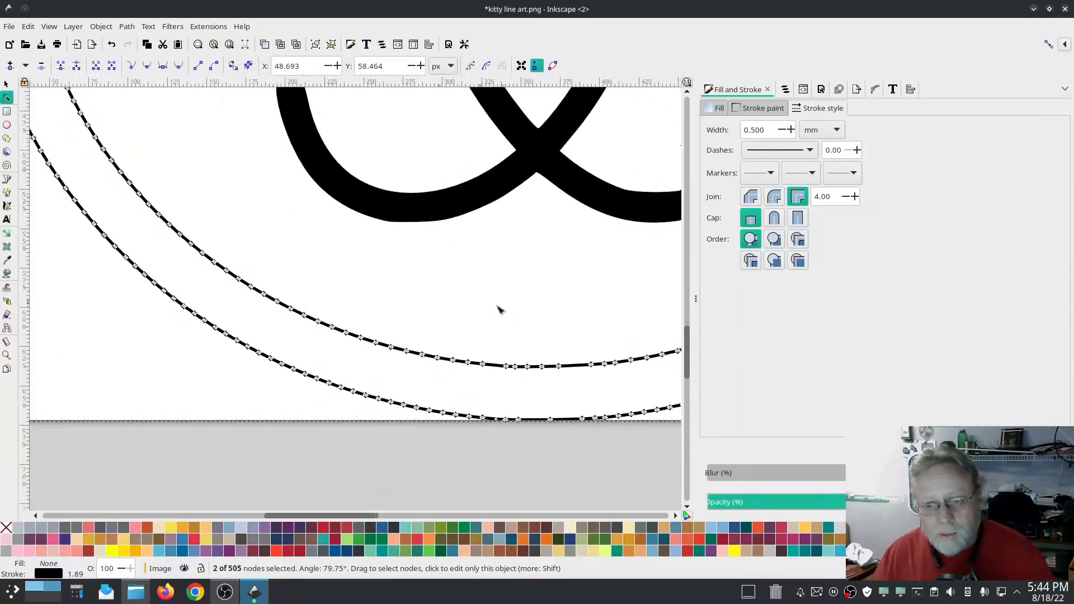
scroll(416, 308, down, 3)
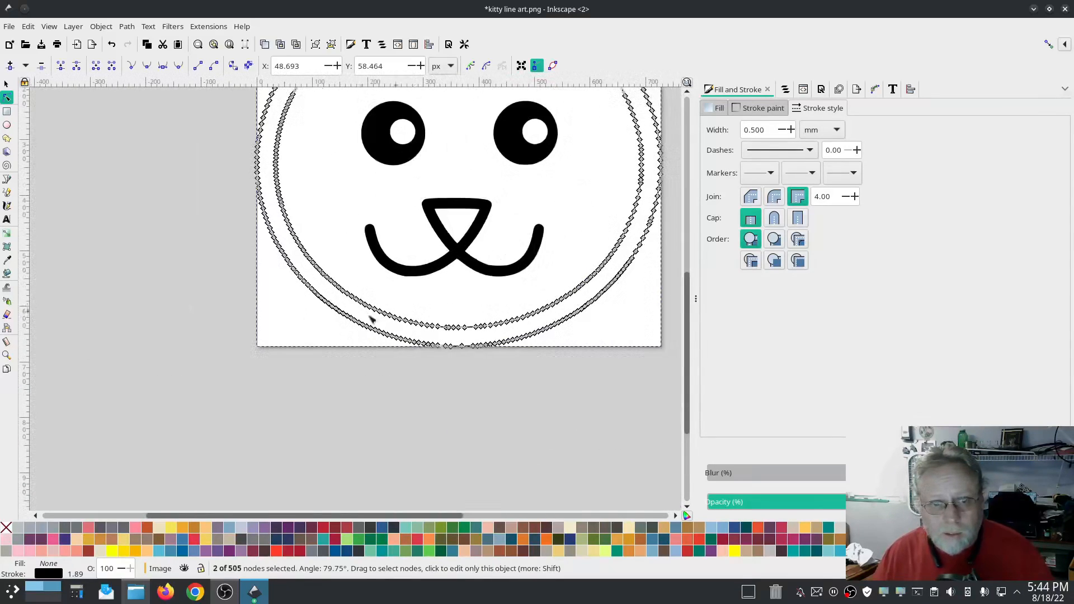
scroll(245, 299, down, 1)
scroll(223, 362, up, 5)
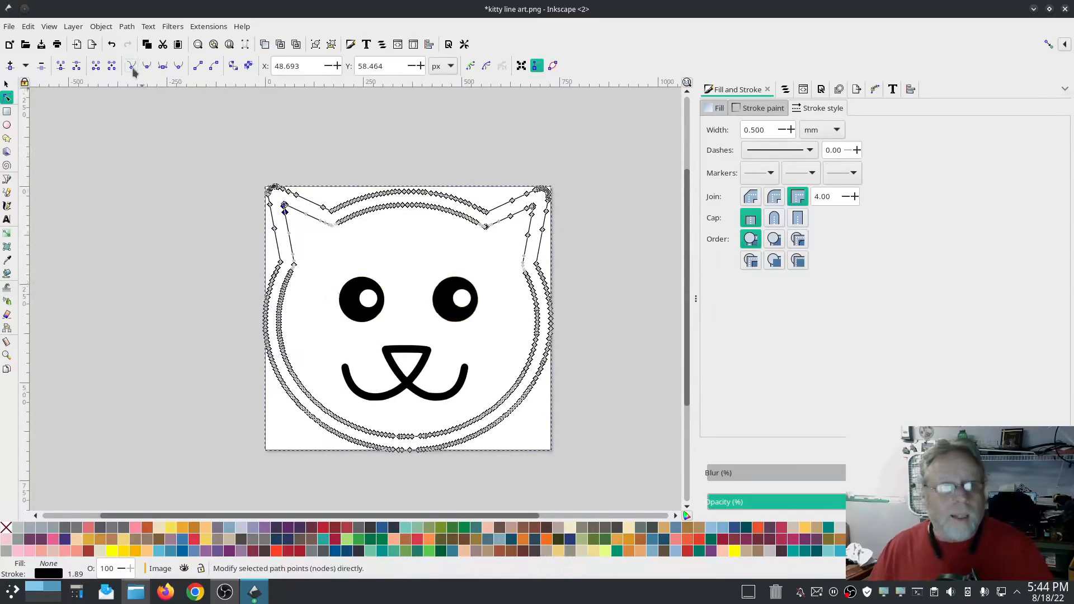
Simplify the face outline path to reduce its nodes, and check the curve around the chin up close
click(127, 28)
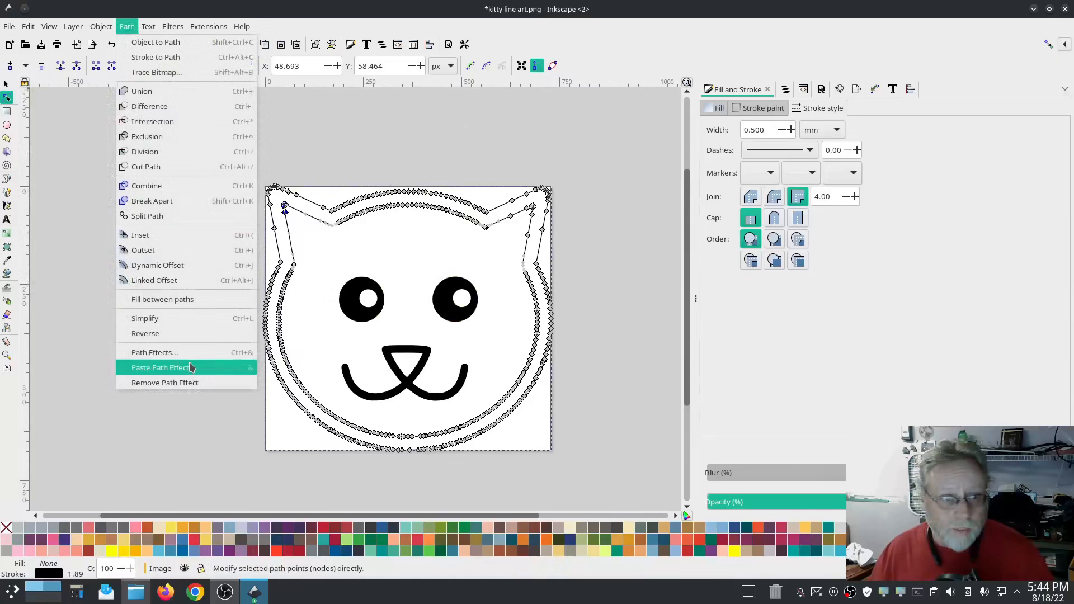
click(147, 319)
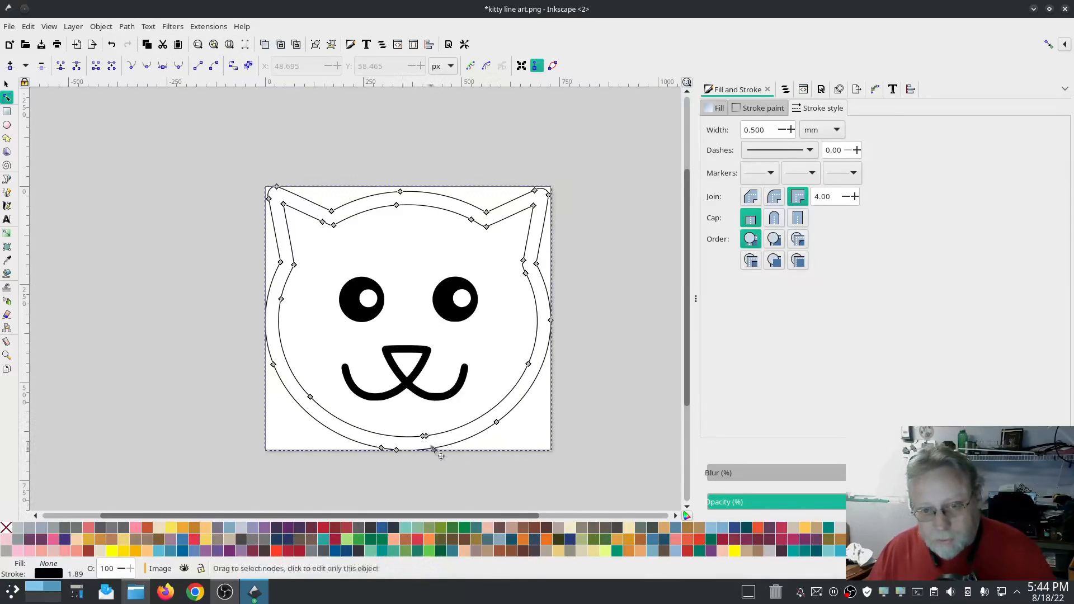
scroll(437, 434, up, 1)
scroll(438, 433, up, 2)
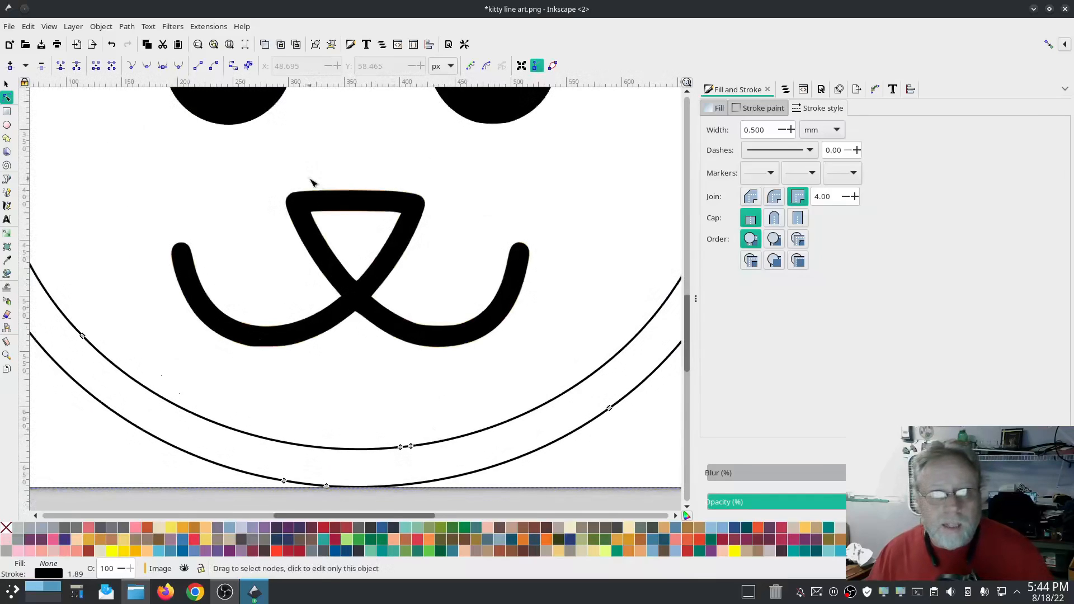
Check the simplified face outline as a whole, reselect it, and locate its path in the document's object list
click(7, 84)
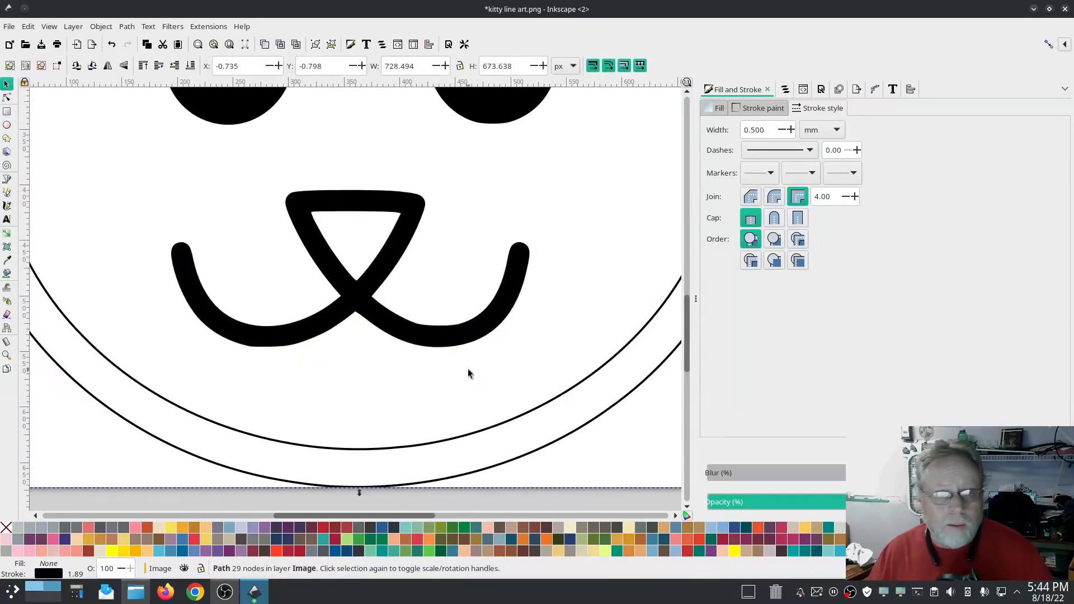
click(432, 444)
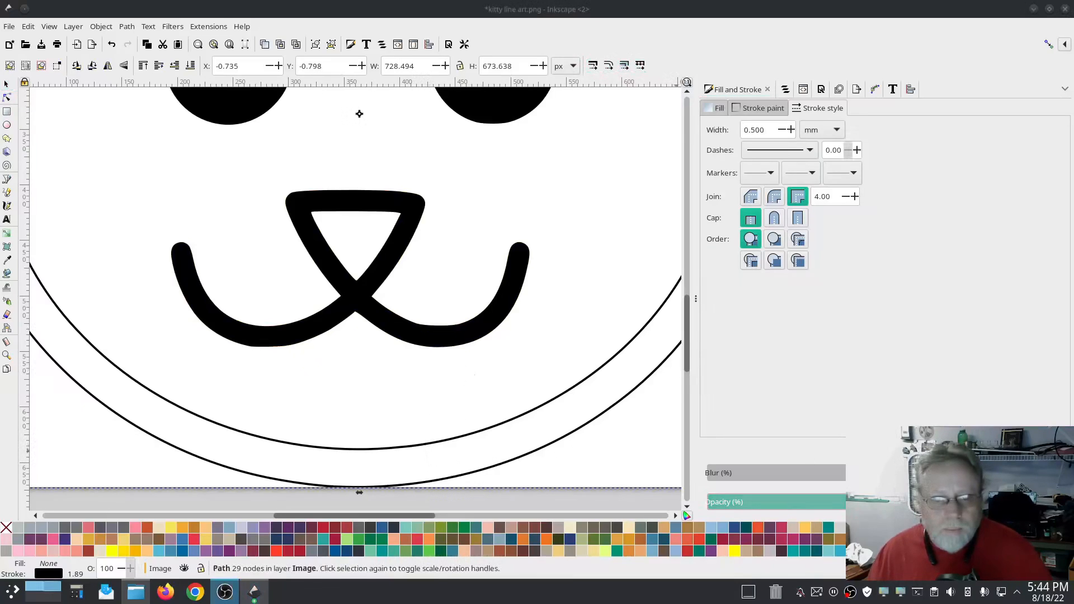
scroll(505, 398, down, 6)
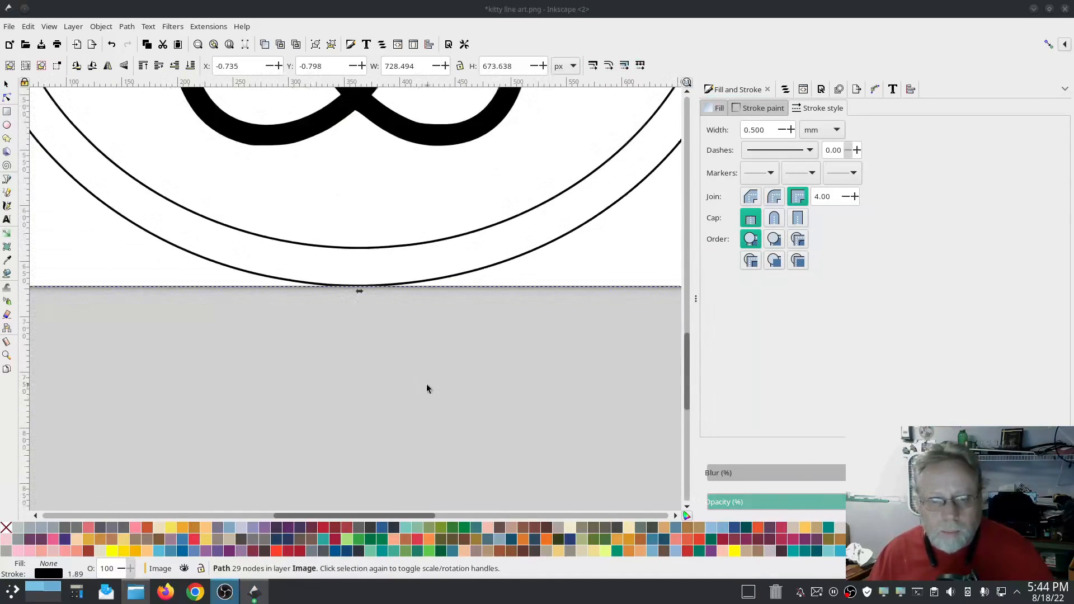
click(424, 386)
ctrl+scroll(399, 358, down, 4)
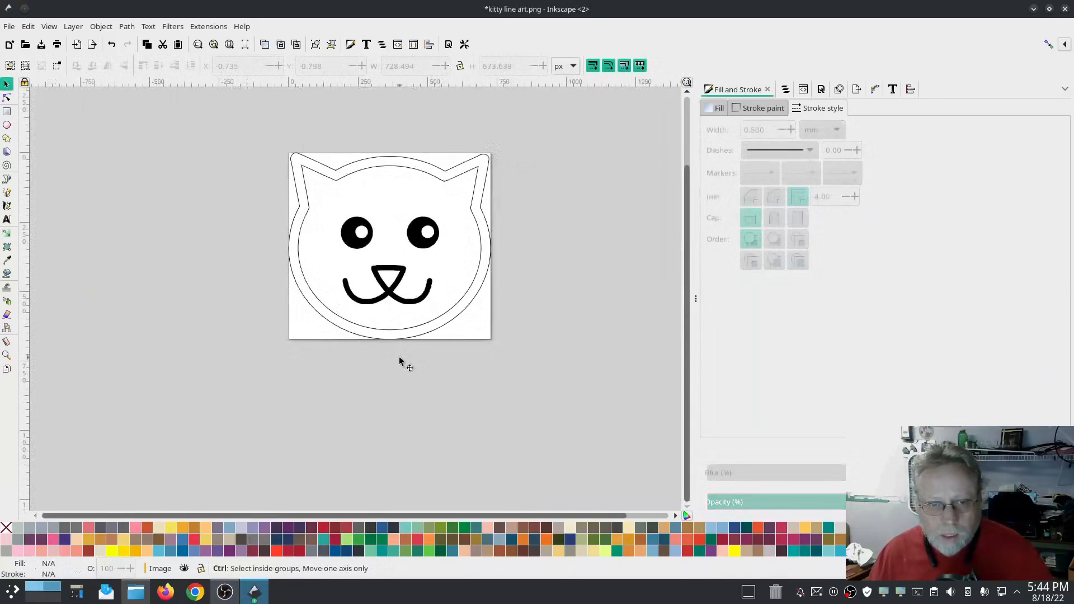
ctrl+scroll(406, 369, up, 2)
scroll(412, 376, up, 4)
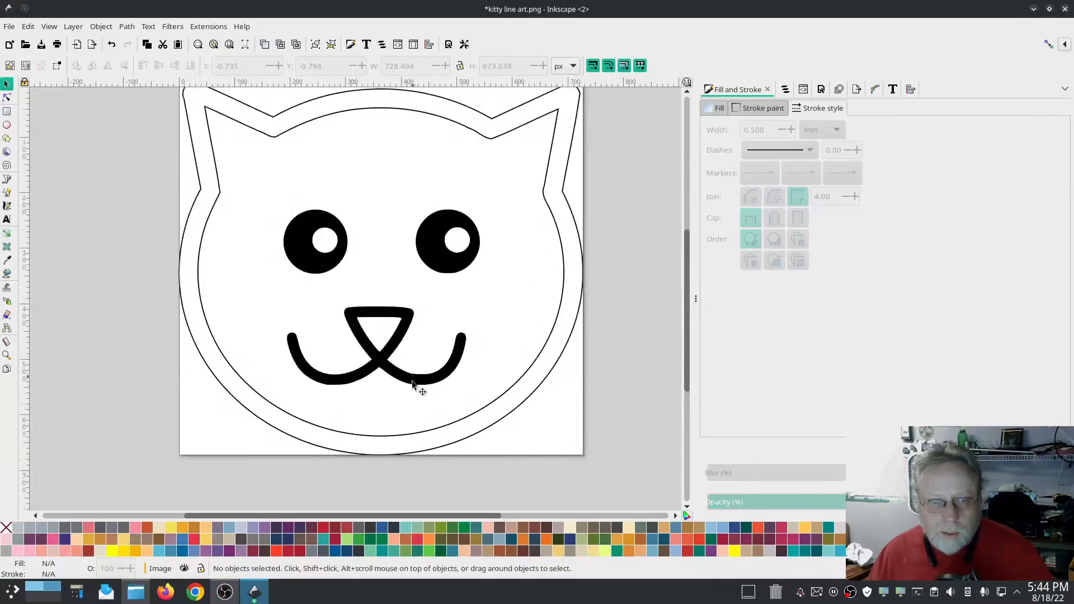
click(410, 440)
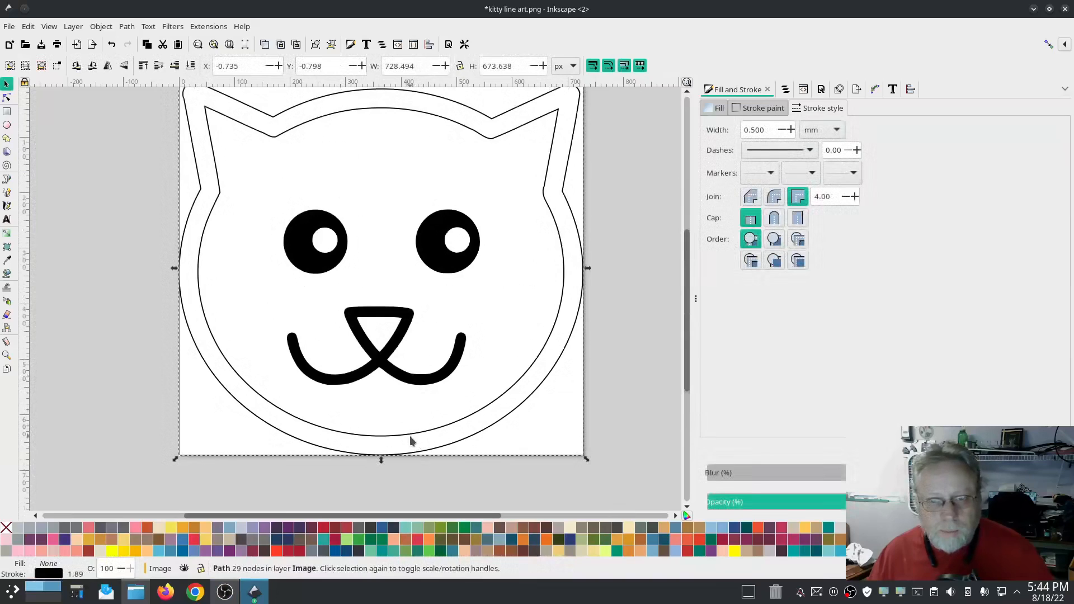
click(785, 90)
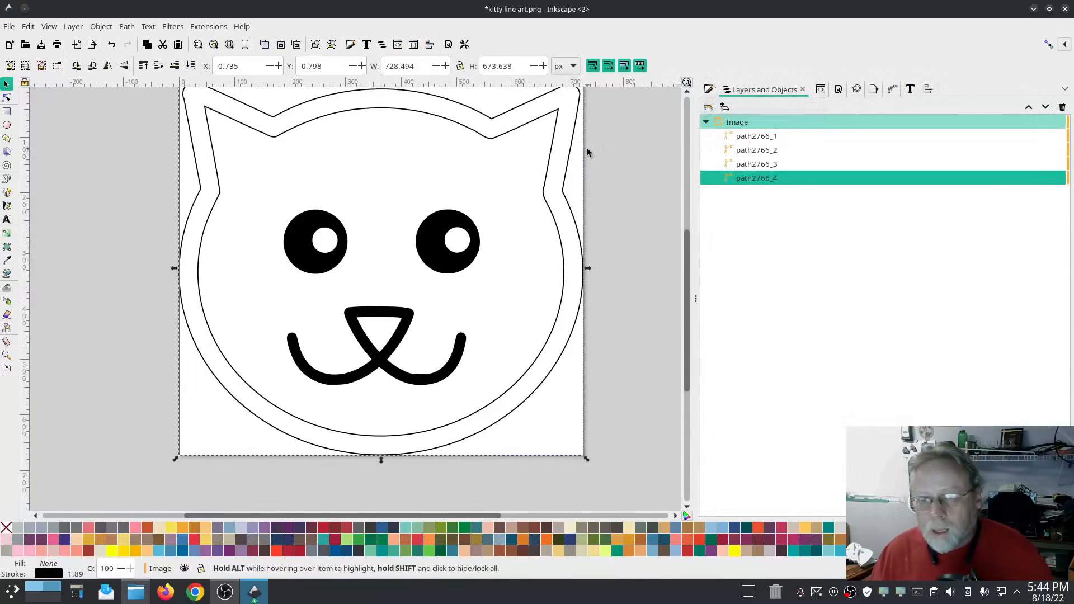
Preview the face outline's running stitches and settings with Ink/Stitch Params, and leave without applying anything
click(208, 26)
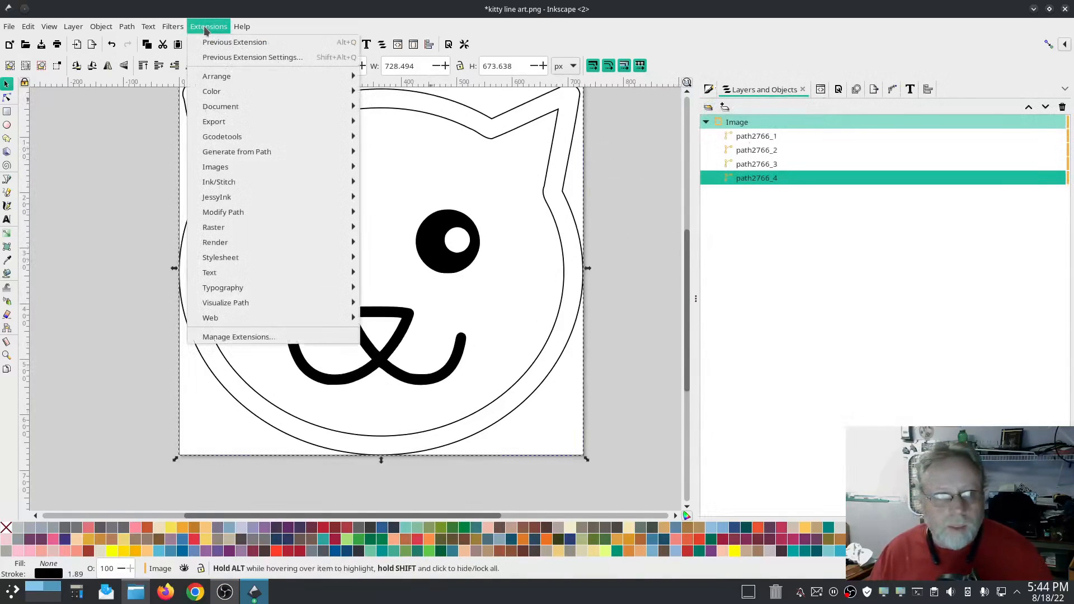
mouse_move(233, 184)
click(427, 274)
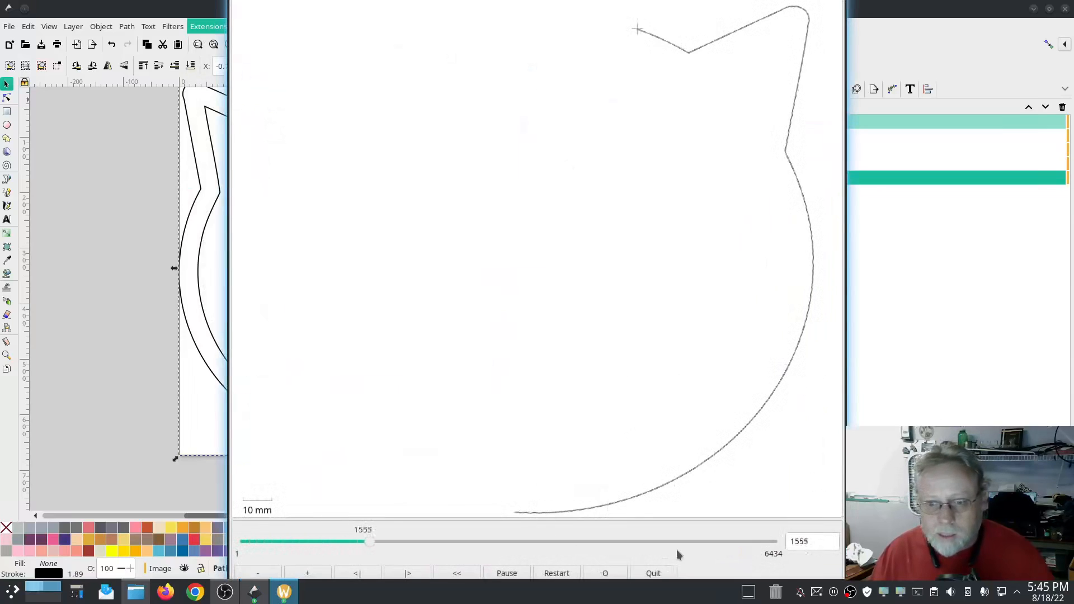
click(654, 573)
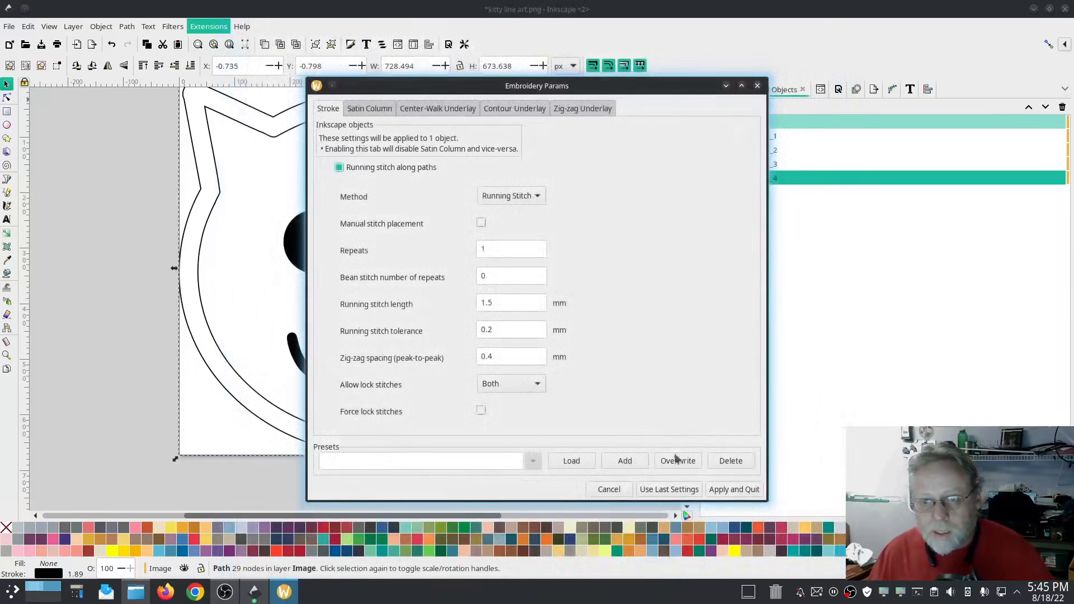
click(609, 490)
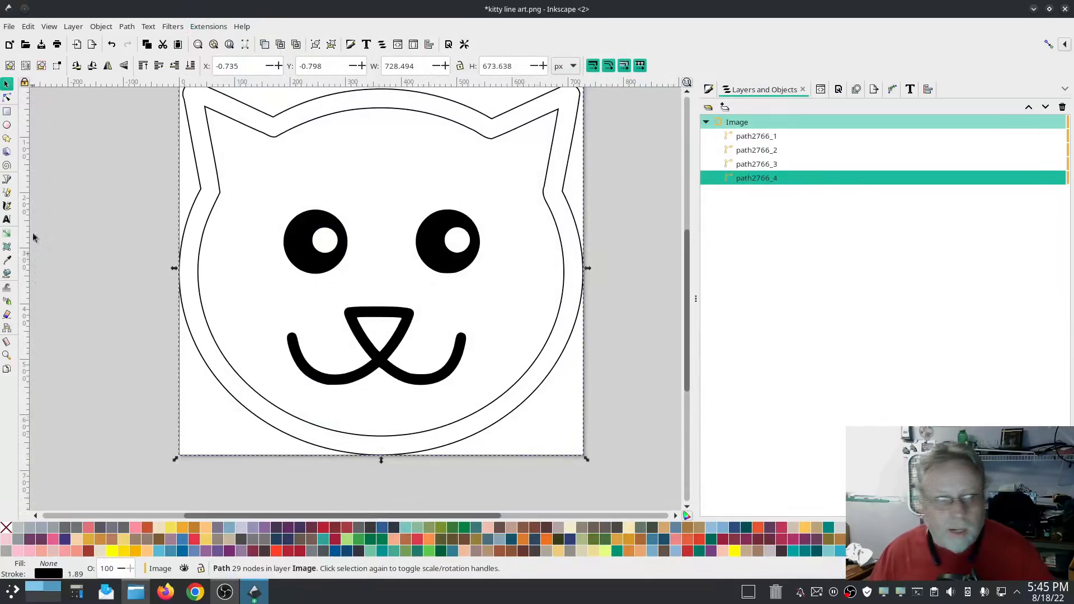
Examine the nodes and handles on the inner and outer curves around the chin with the Node tool
click(7, 97)
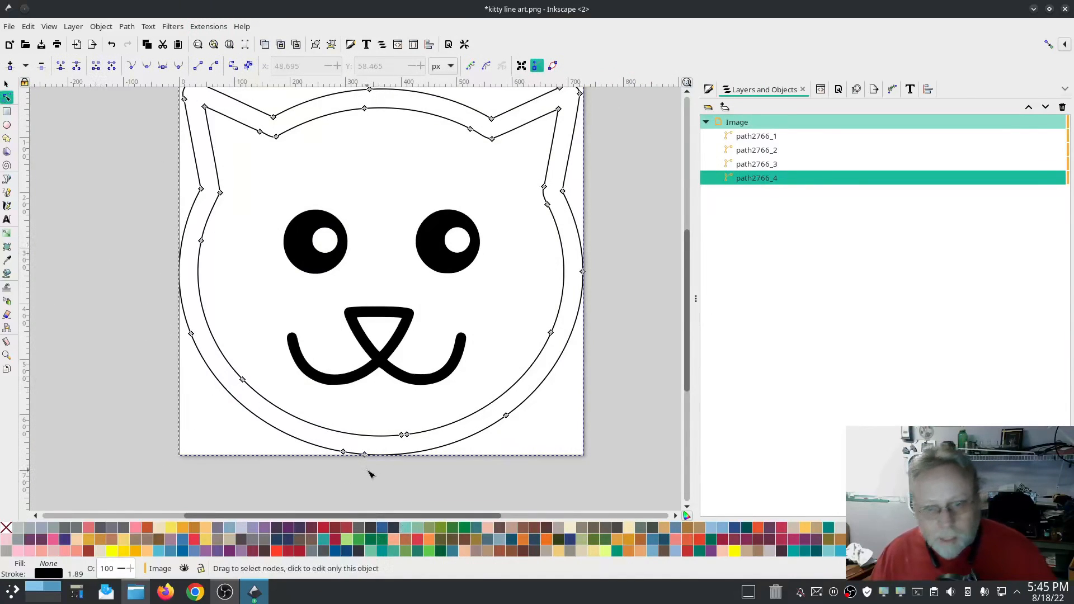
scroll(367, 463, up, 3)
click(366, 444)
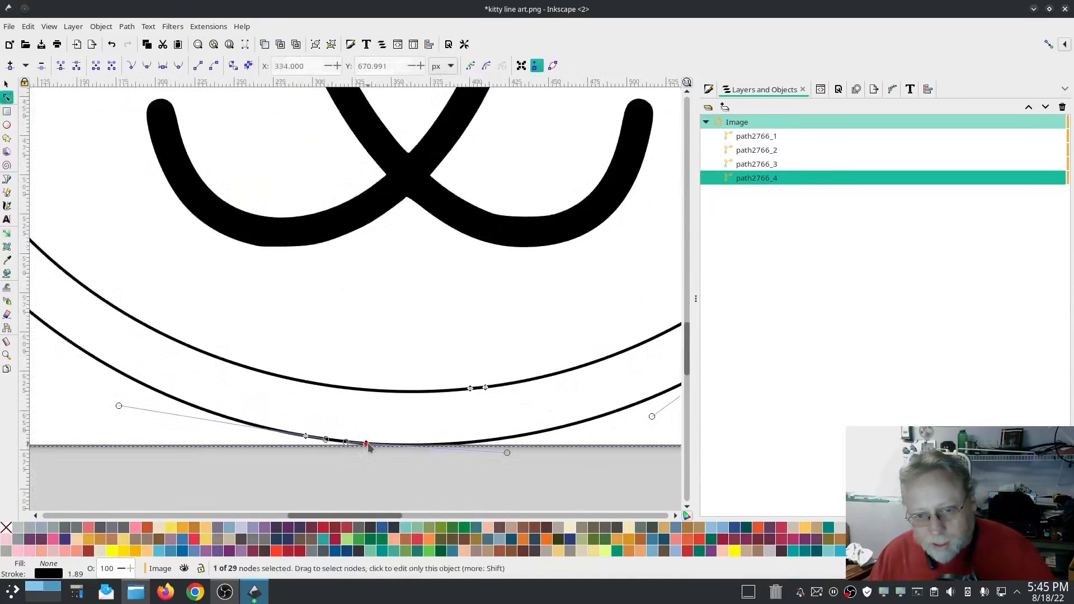
click(471, 388)
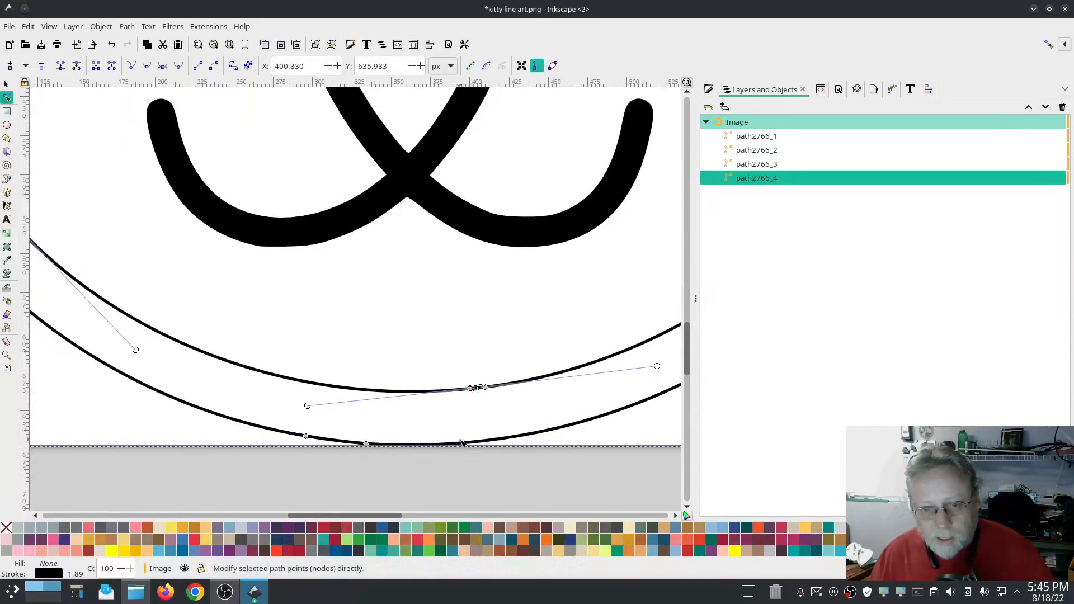
click(367, 444)
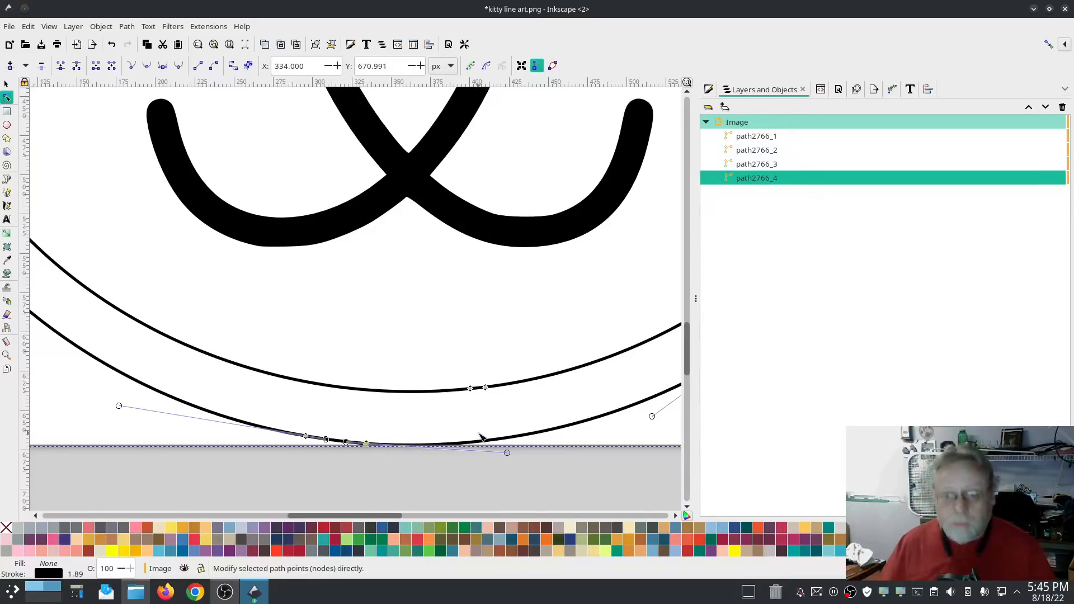
click(383, 497)
click(385, 495)
ctrl+scroll(424, 486, up, 3)
drag(421, 486, 443, 399)
click(338, 375)
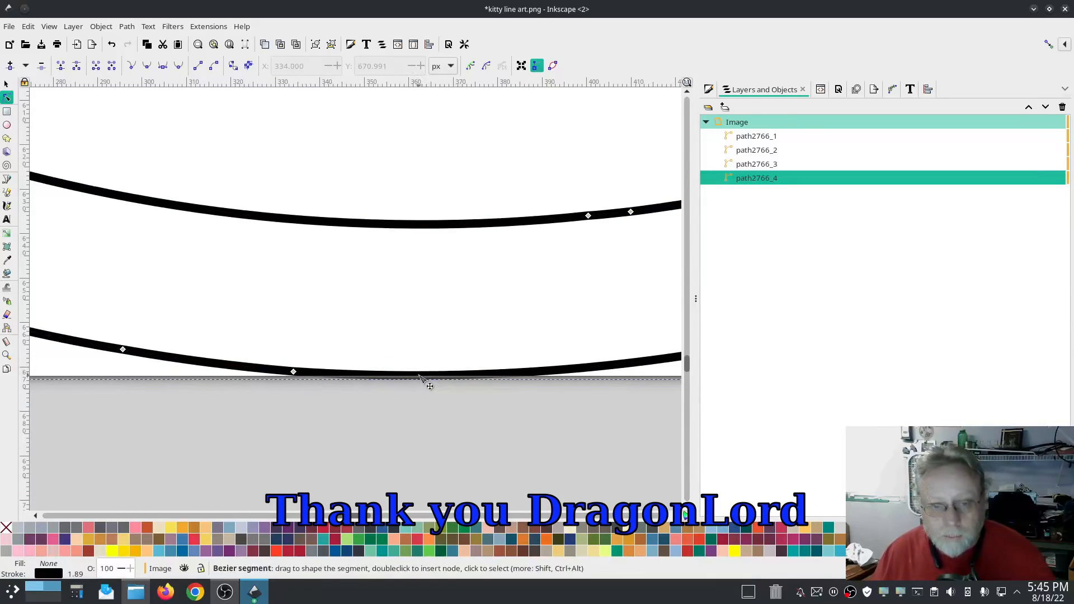
Insert a node at the lowest point of the outer chin curve, and undo the insertion
double_click(410, 378)
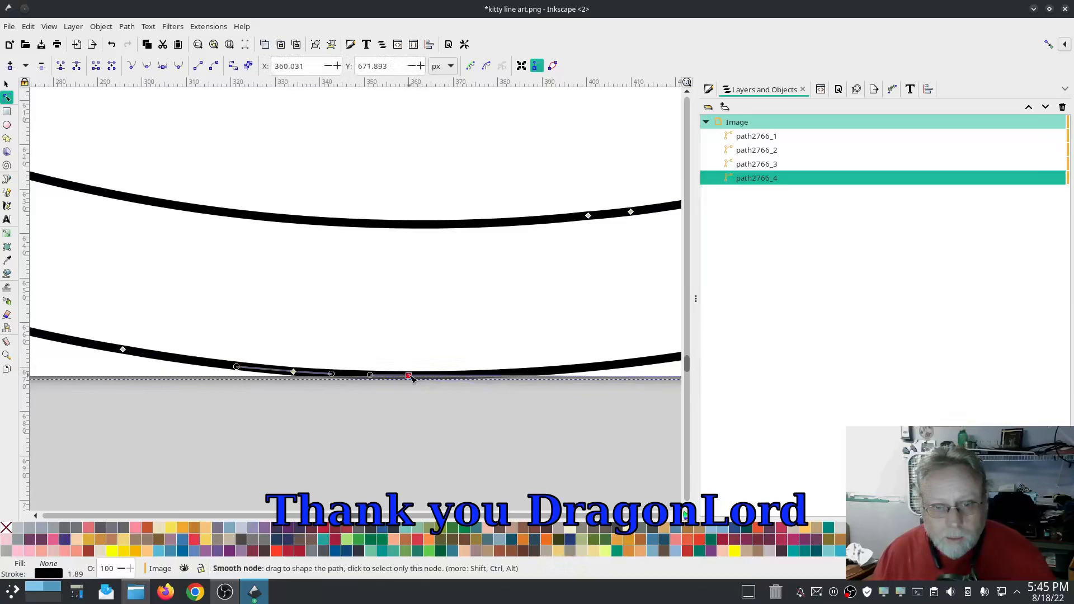
click(407, 411)
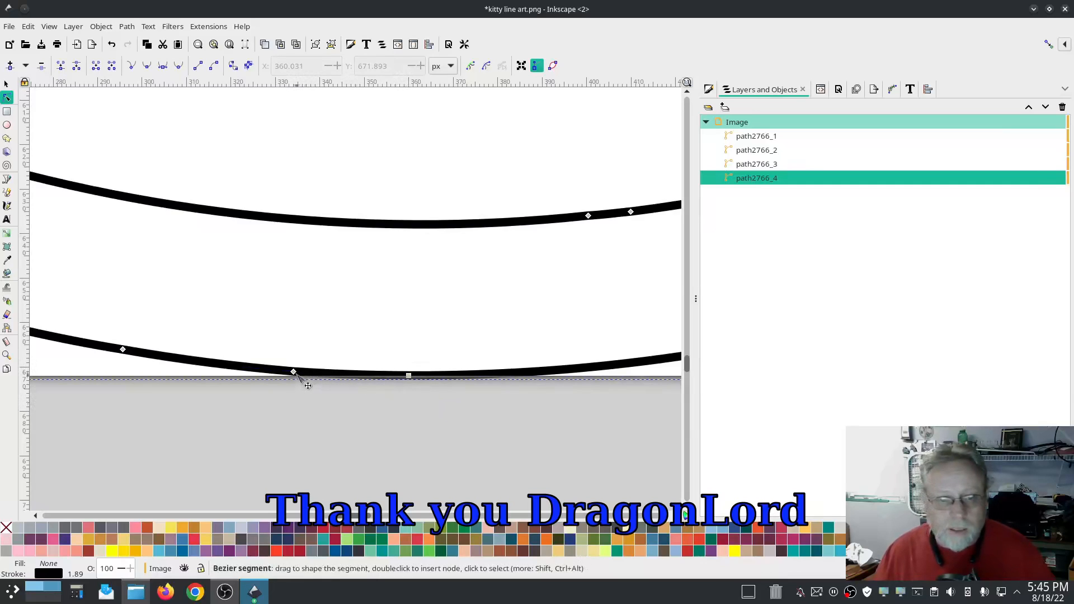
click(409, 376)
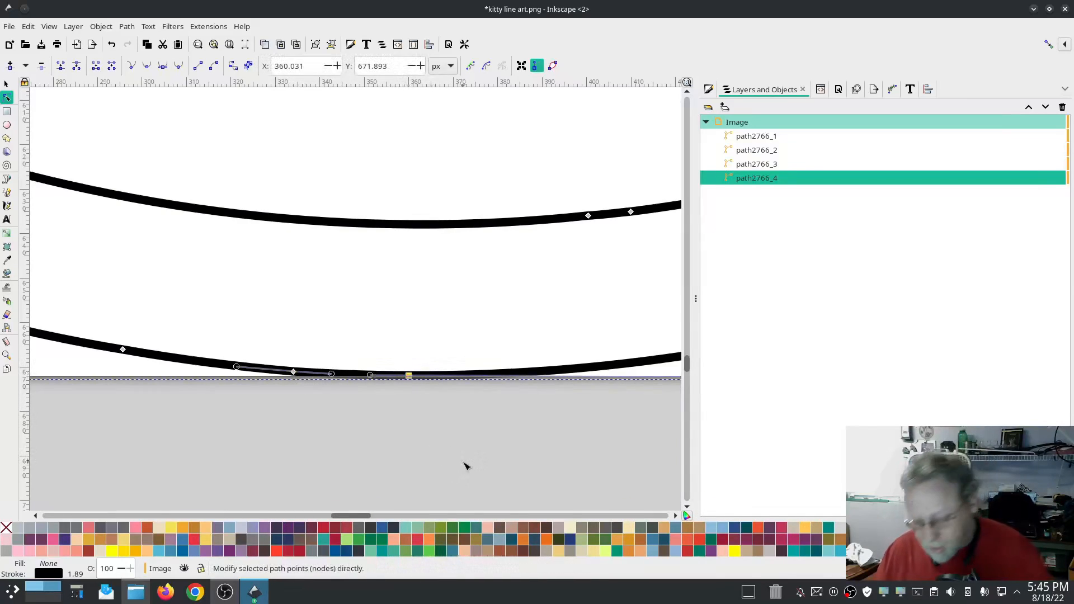
key(ctrl+z)
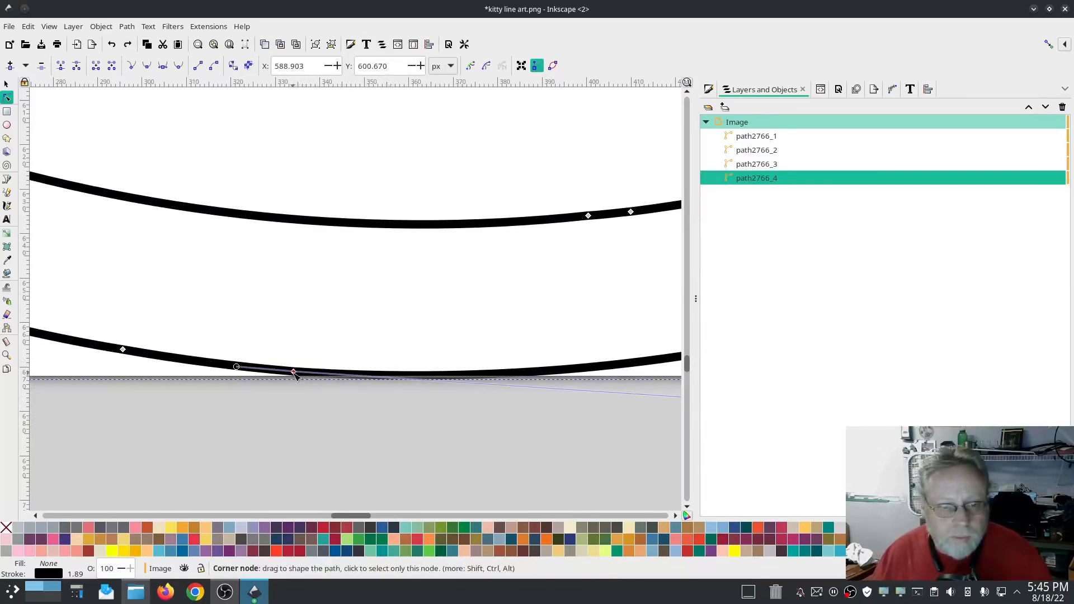
Move the outer chin node to the bottom centre at about X 368, Y 670 px, and adjust its handle to shape the curve
drag(309, 378, 341, 374)
drag(576, 412, 453, 408)
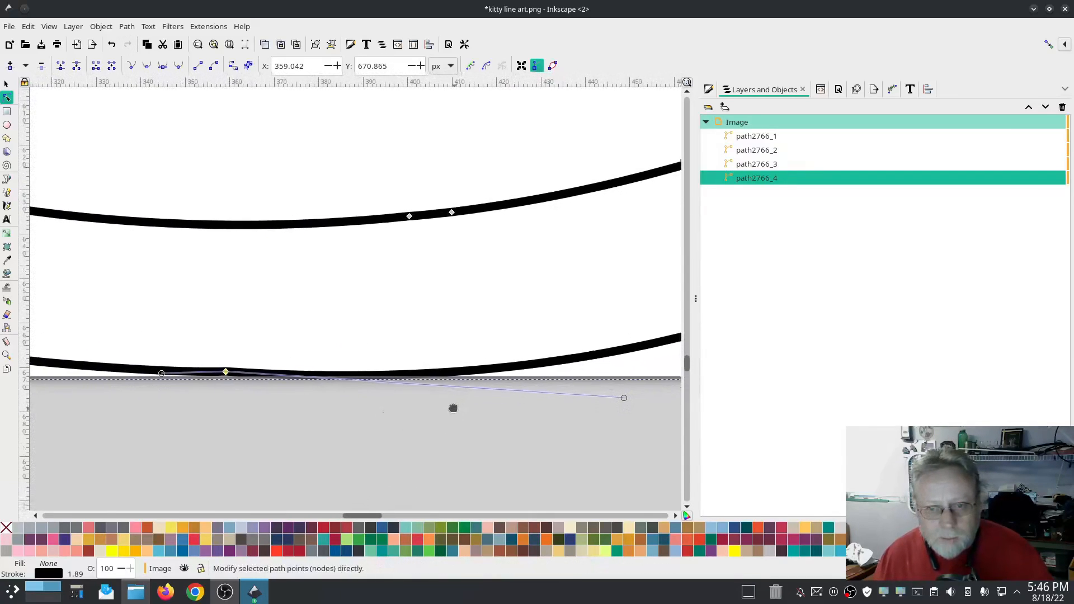
drag(623, 396, 633, 364)
scroll(324, 434, down, 2)
scroll(324, 435, down, 1)
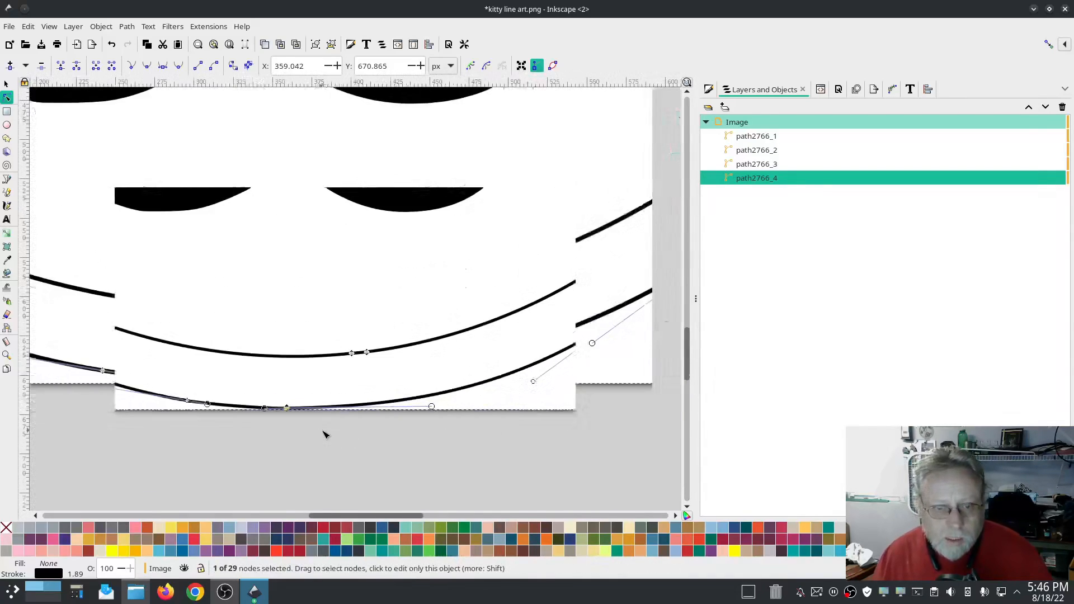
drag(287, 408, 301, 407)
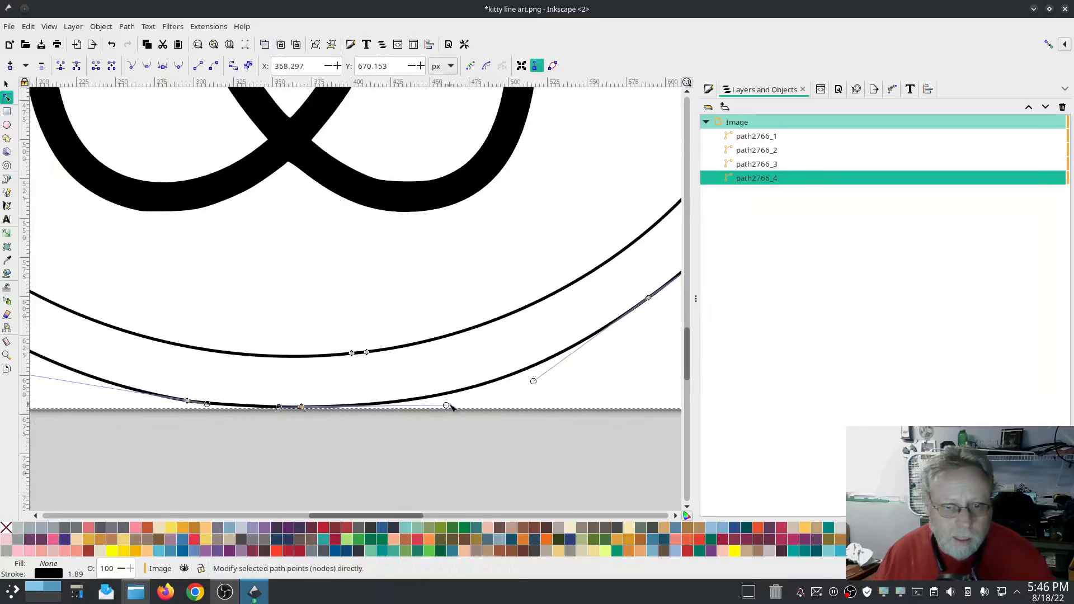
drag(447, 406, 451, 398)
Move the inner chin node to about X 369, Y 638 px above the outer one, and smooth the curve with the handles
drag(352, 353, 305, 356)
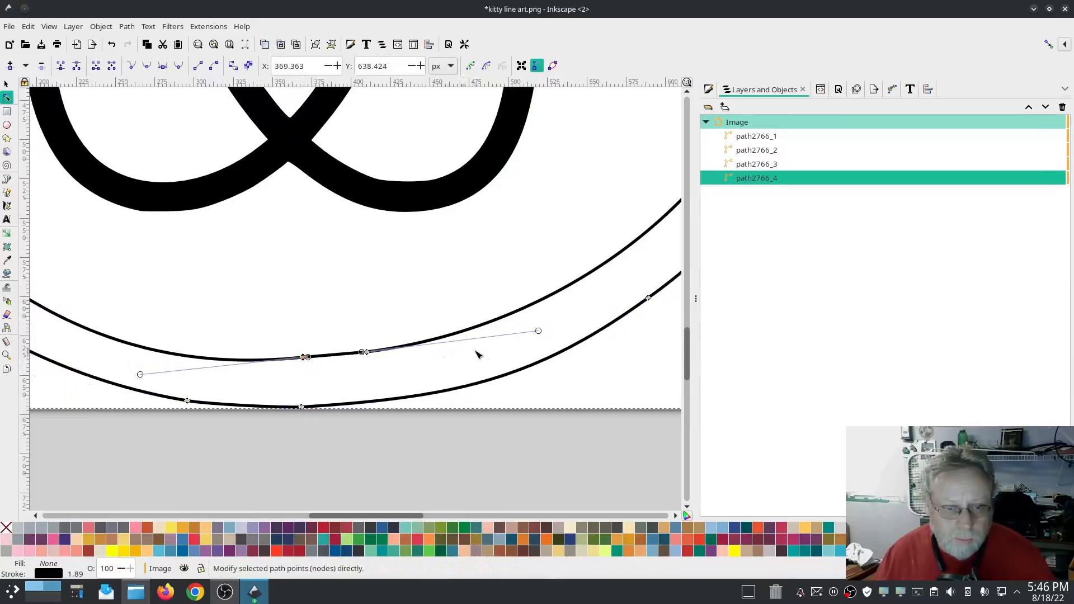
mouse_move(538, 332)
mouse_down()
mouse_move(412, 343)
mouse_move(477, 363)
mouse_move(530, 331)
mouse_up()
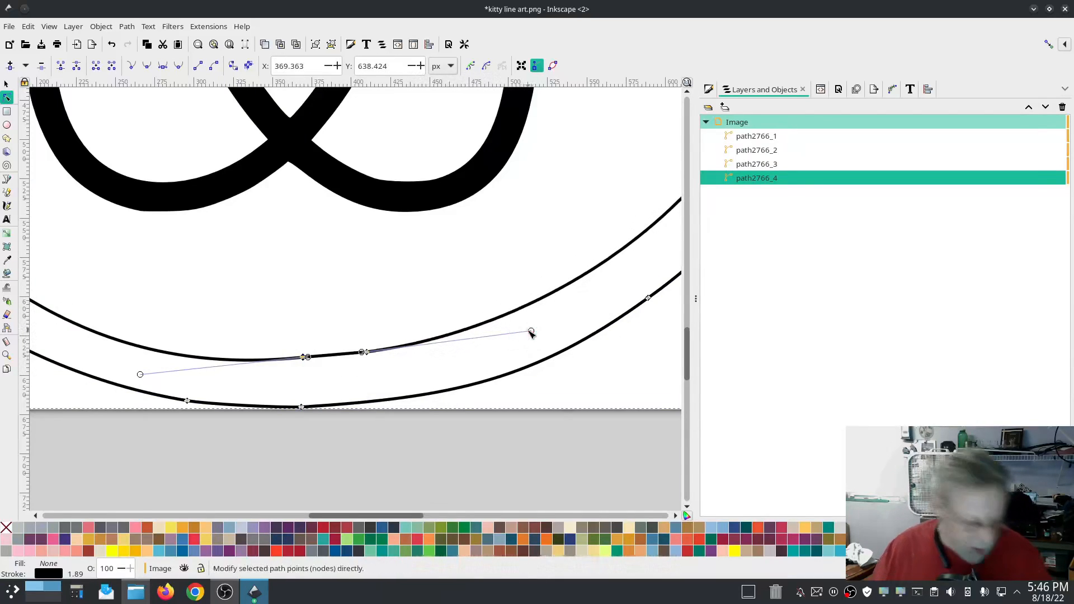
key(ctrl+z)
drag(140, 374, 252, 350)
scroll(352, 360, up, 4)
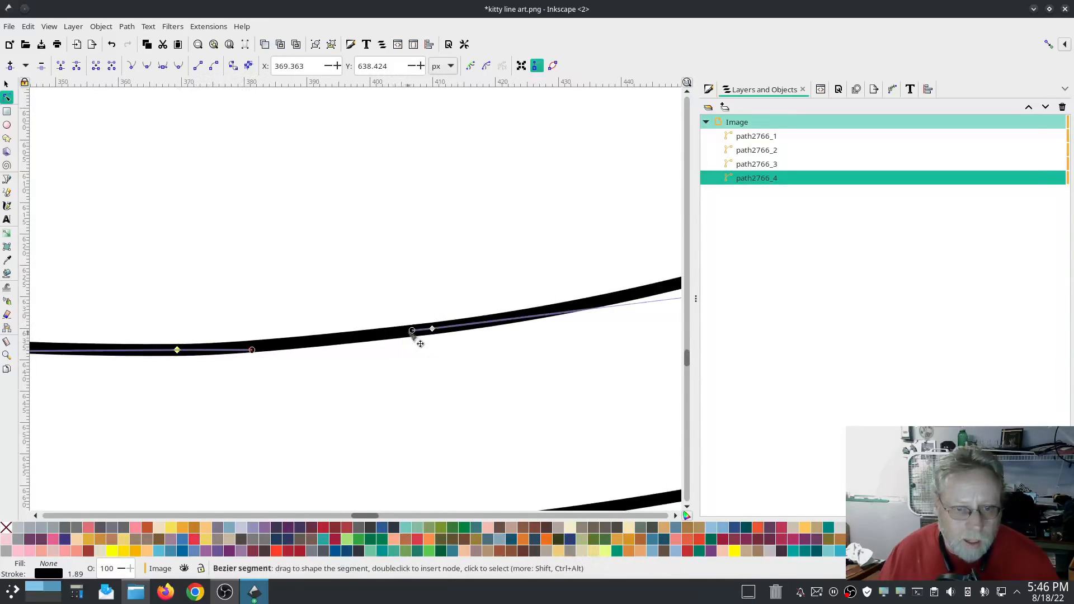
drag(412, 330, 328, 345)
scroll(333, 386, down, 4)
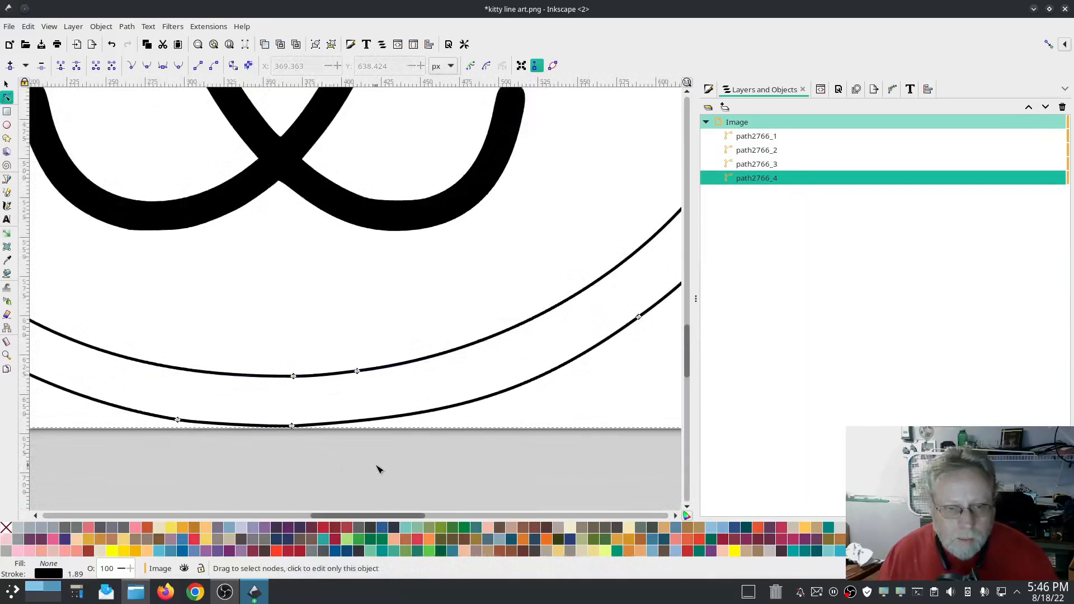
Break the outer outline at its bottom-centre chin node, and pull one loose end slightly downward
click(292, 426)
scroll(293, 443, up, 5)
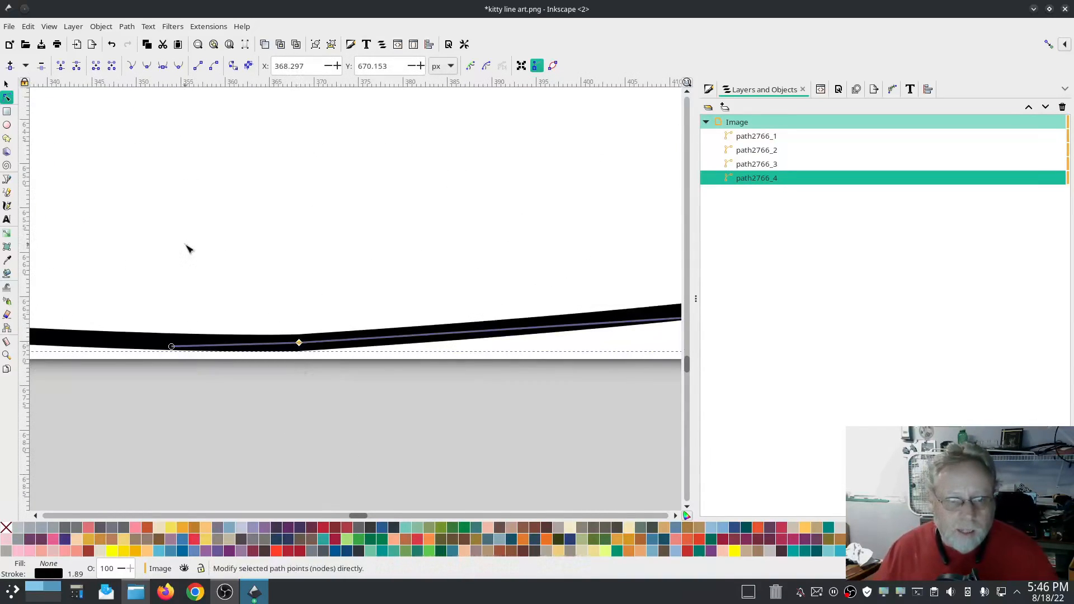
click(77, 68)
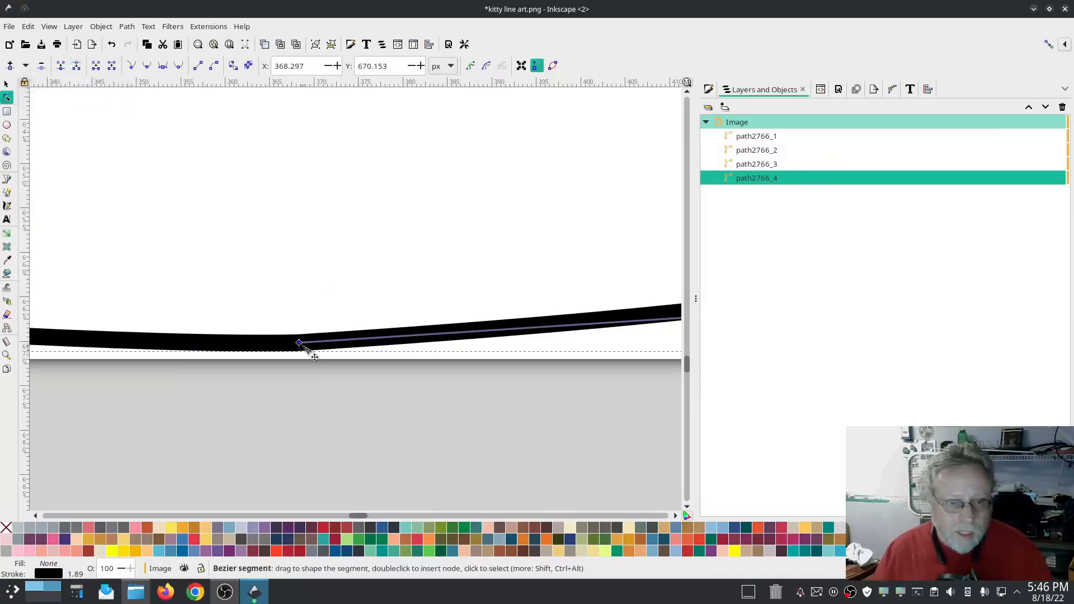
mouse_move(300, 343)
mouse_down()
mouse_move(338, 344)
mouse_move(350, 360)
mouse_move(459, 358)
mouse_move(300, 347)
mouse_up()
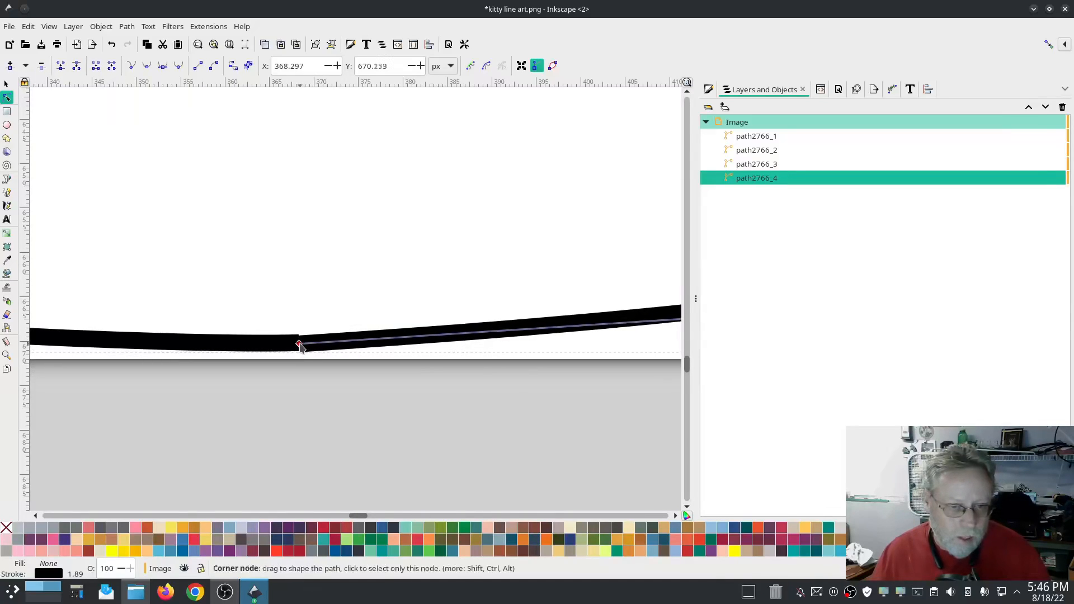
Break the inner outline at its bottom-centre chin node, and nudge the loose ends of both the inner and outer curves slightly apart
scroll(312, 312, up, 2)
click(308, 196)
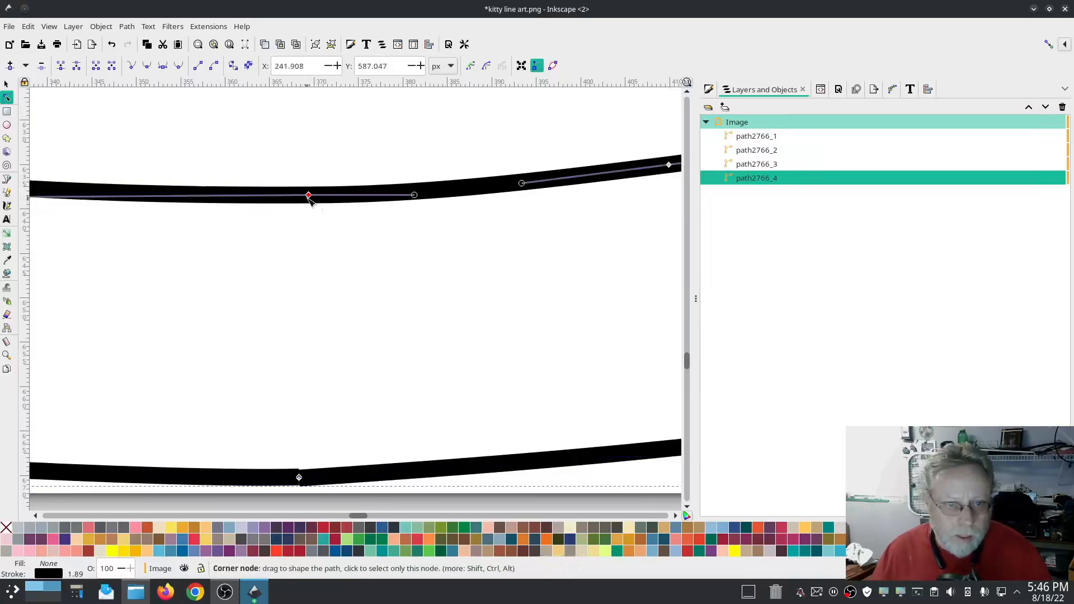
click(77, 66)
drag(310, 198, 310, 196)
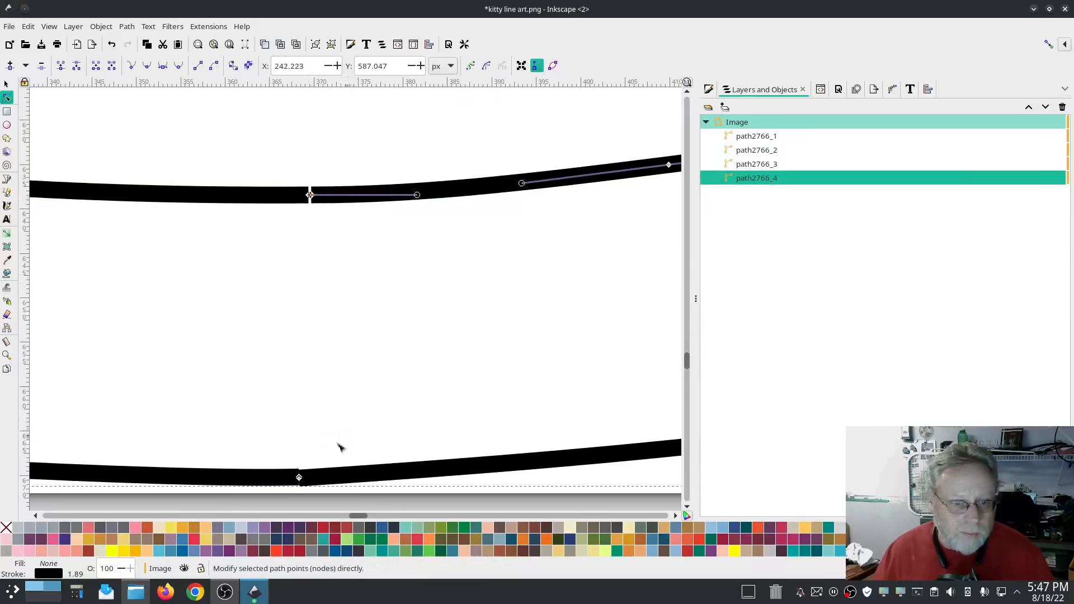
drag(300, 478, 304, 478)
Check the direction of both face curves near the chin by temporarily applying arrow mid markers to the outline, and remove the markers again
scroll(347, 437, down, 7)
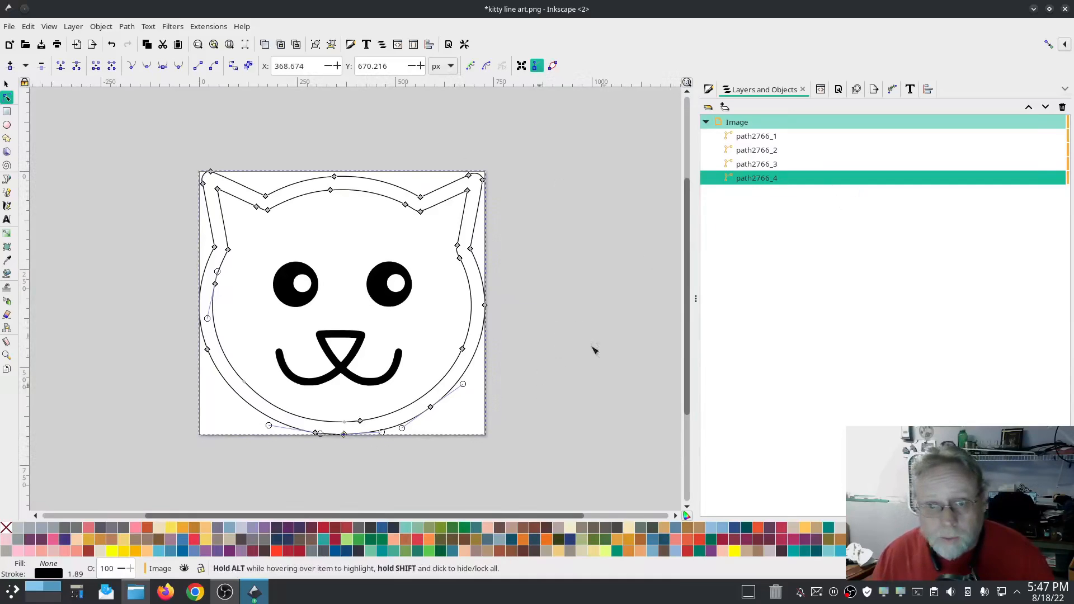
click(709, 90)
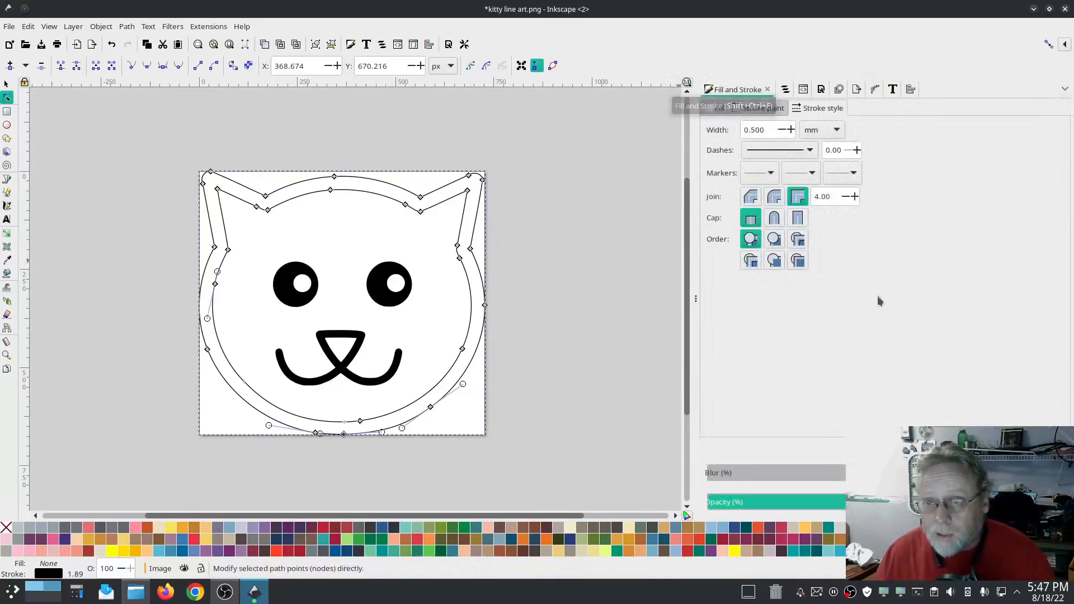
click(806, 175)
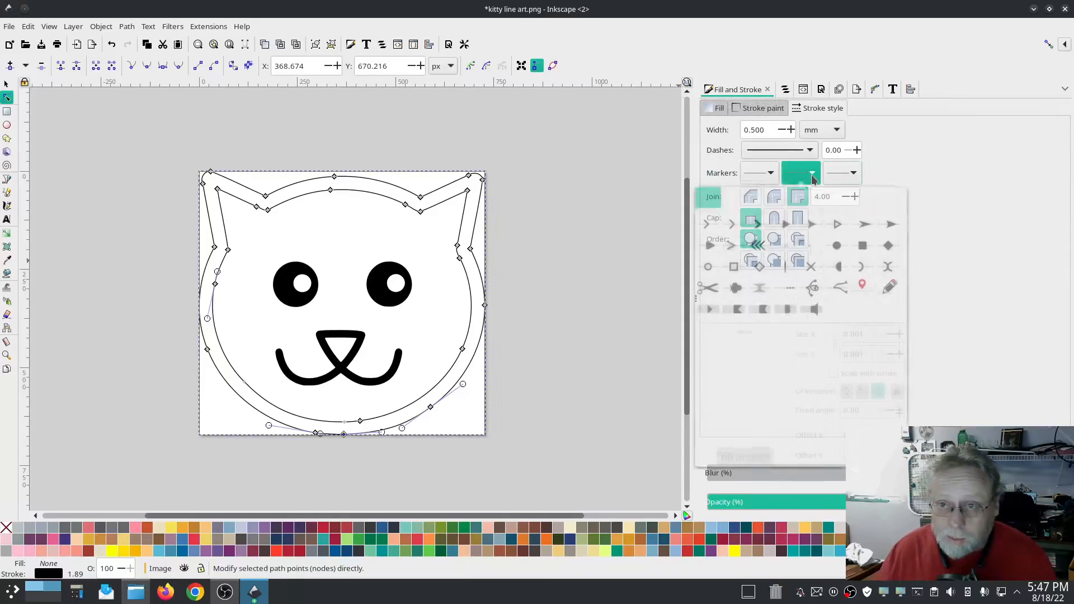
click(731, 229)
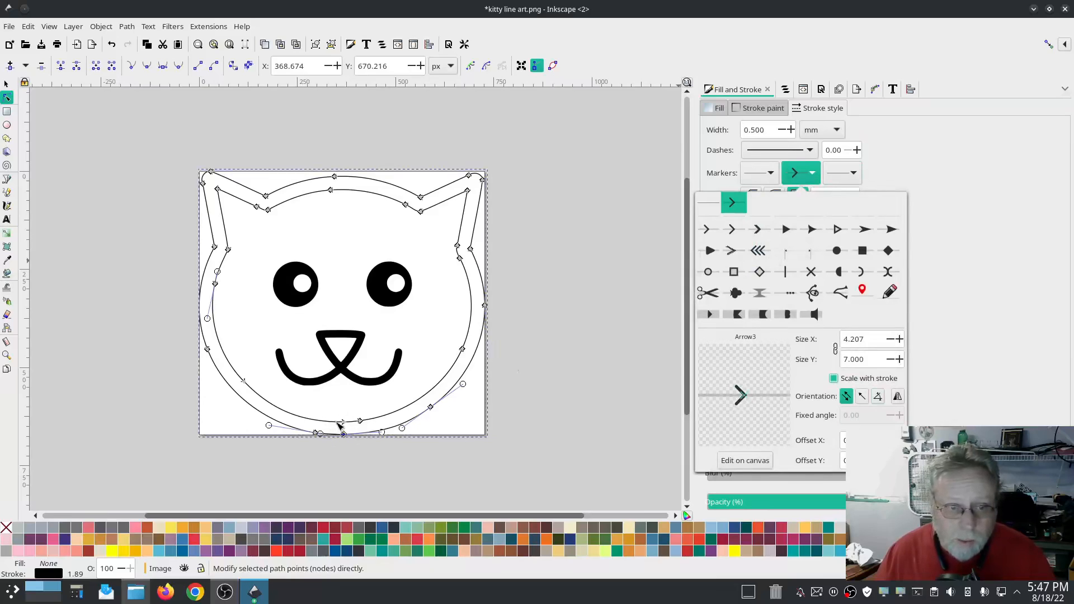
click(348, 475)
scroll(350, 448, up, 6)
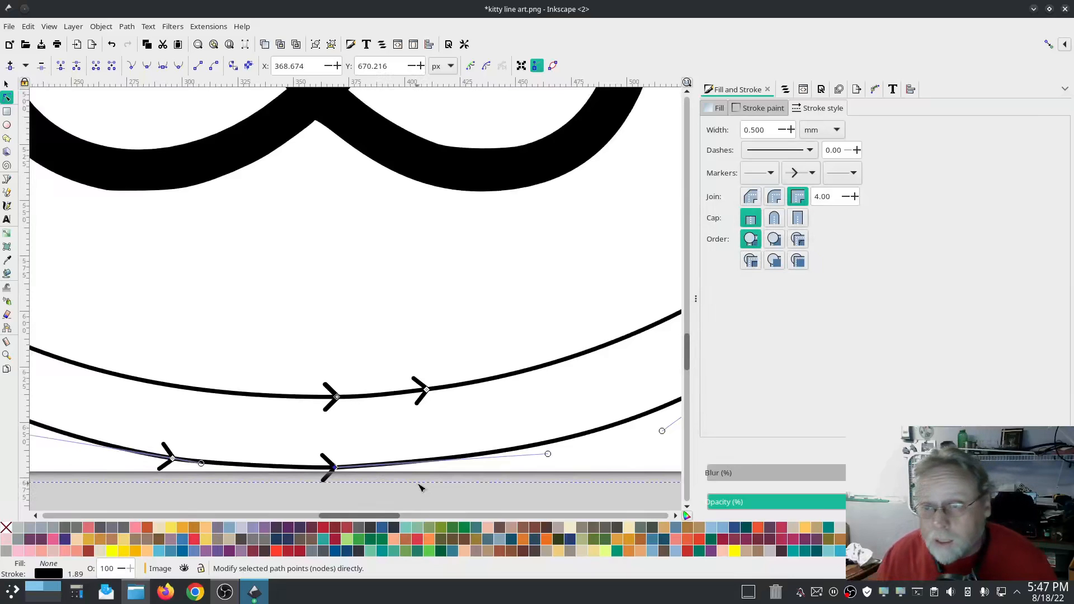
click(801, 173)
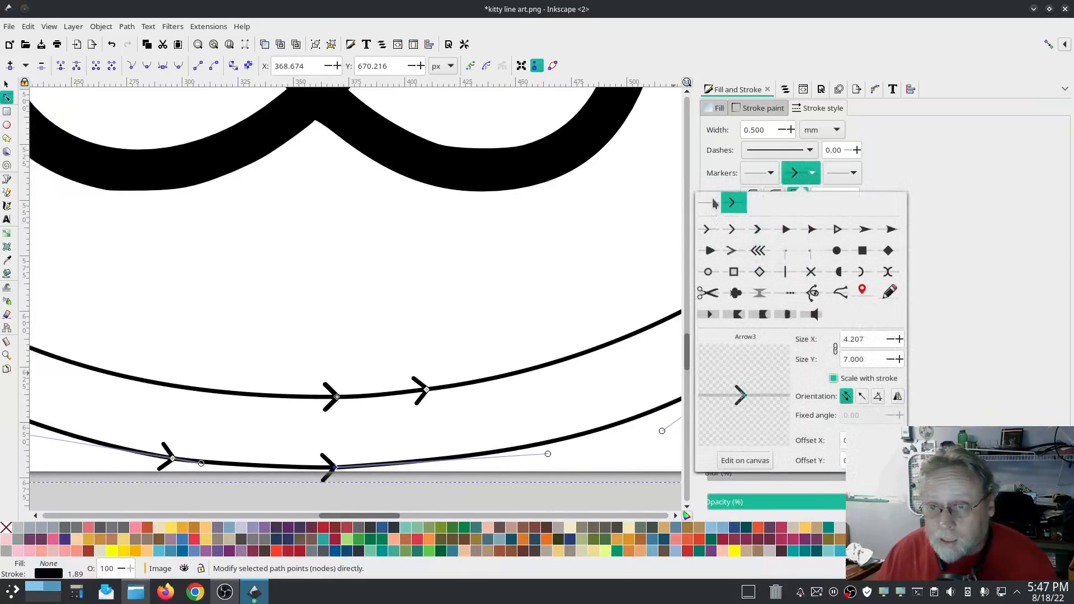
click(708, 203)
click(523, 490)
scroll(506, 484, down, 5)
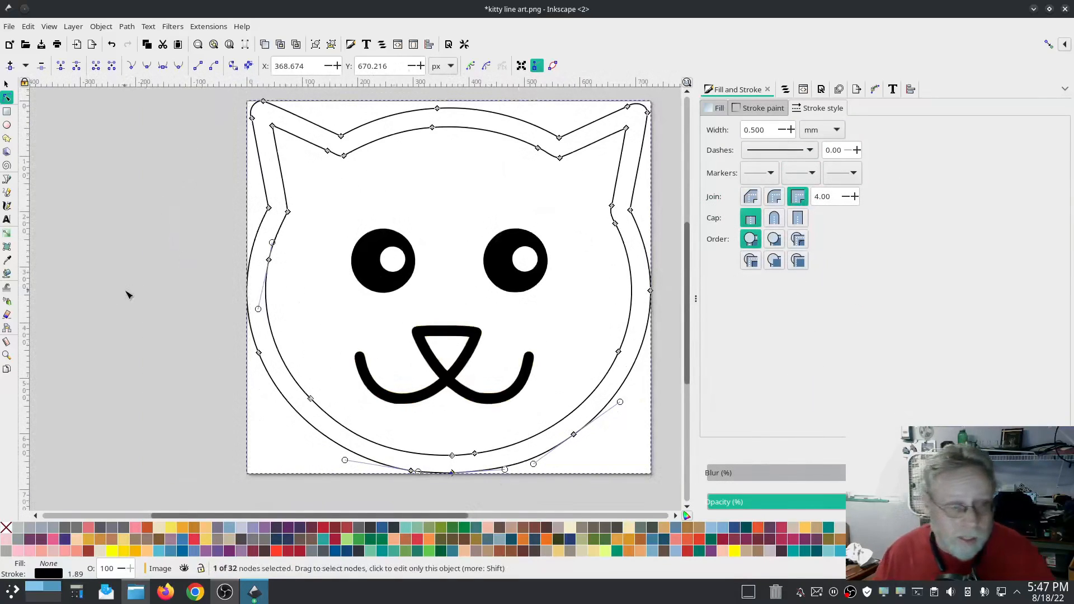
Draw five straight rungs across both face curves with the Pencil tool: lower right, right side, top centre, left side and lower left
click(7, 191)
click(513, 441)
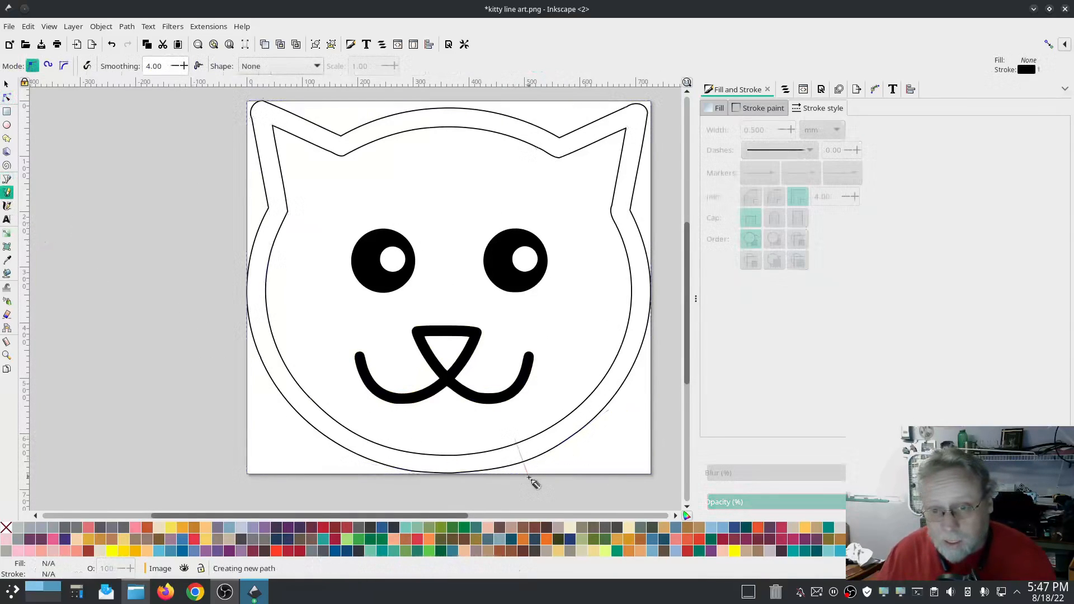
click(530, 467)
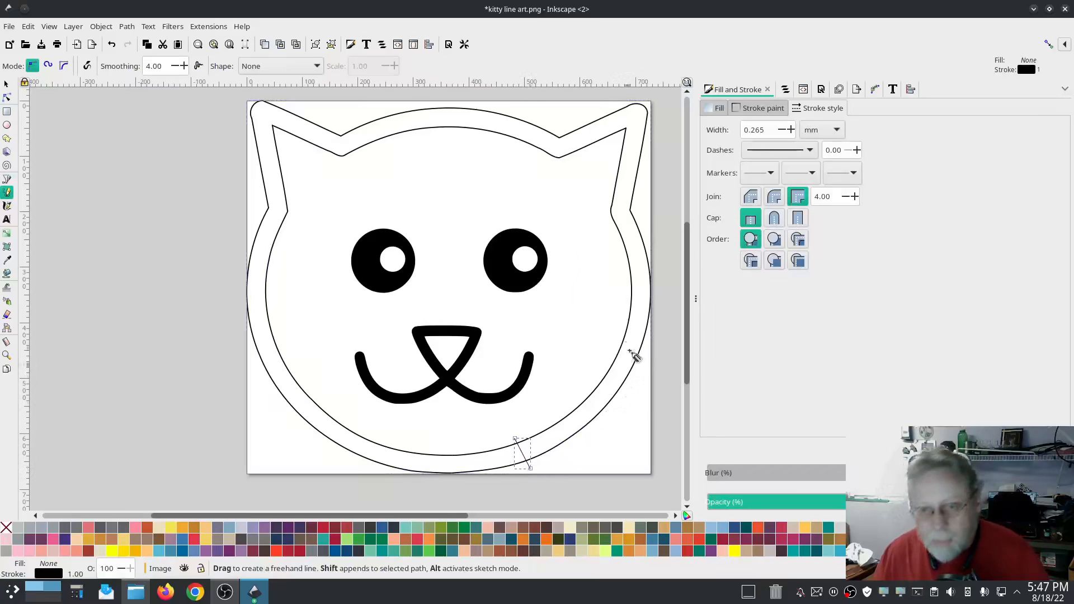
click(623, 299)
click(656, 299)
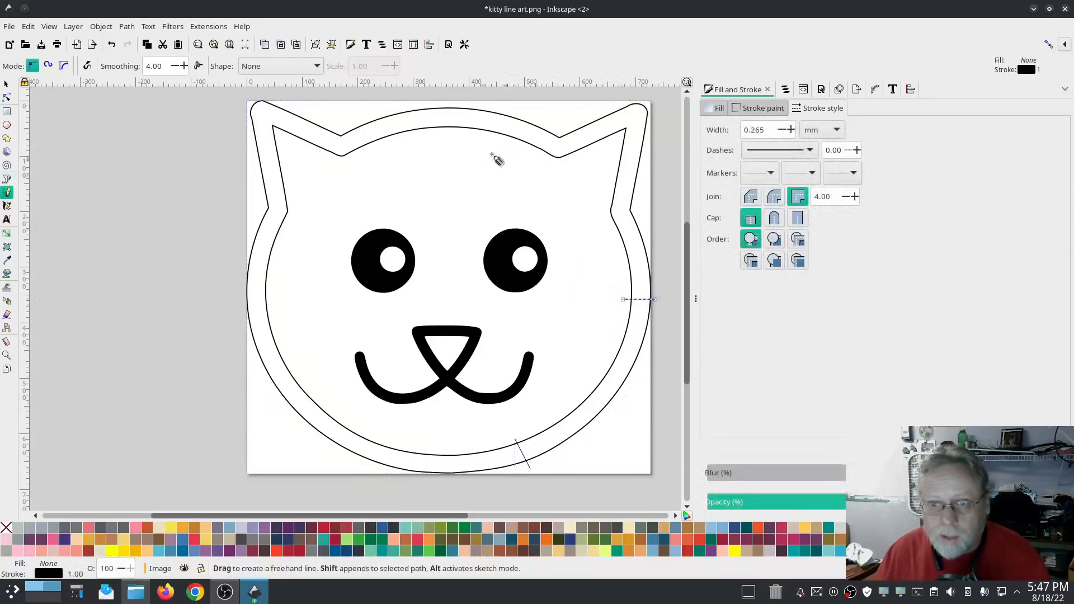
click(455, 131)
click(455, 105)
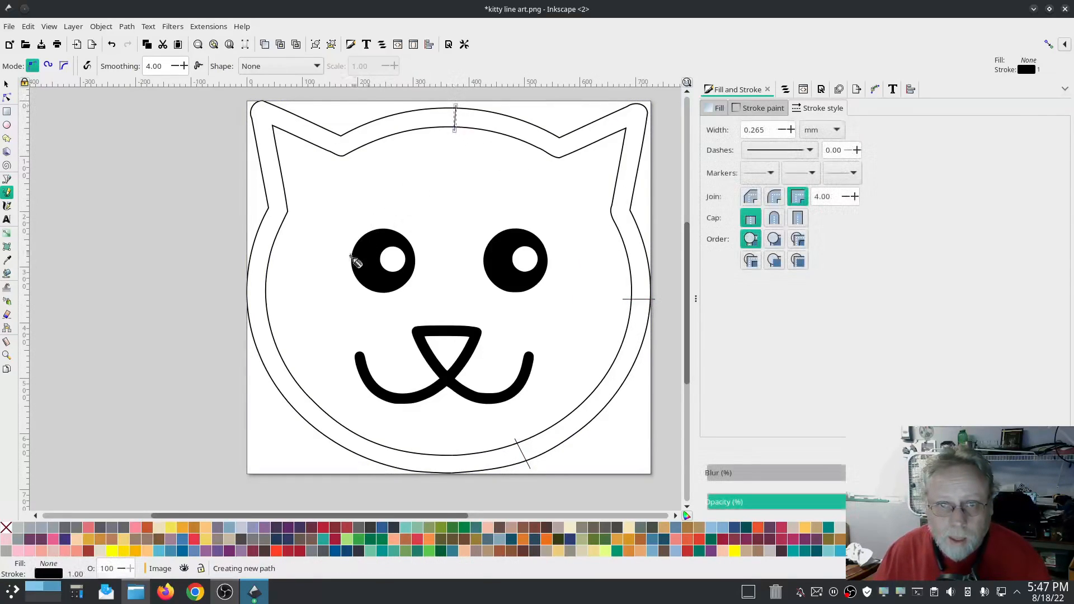
click(288, 290)
click(229, 289)
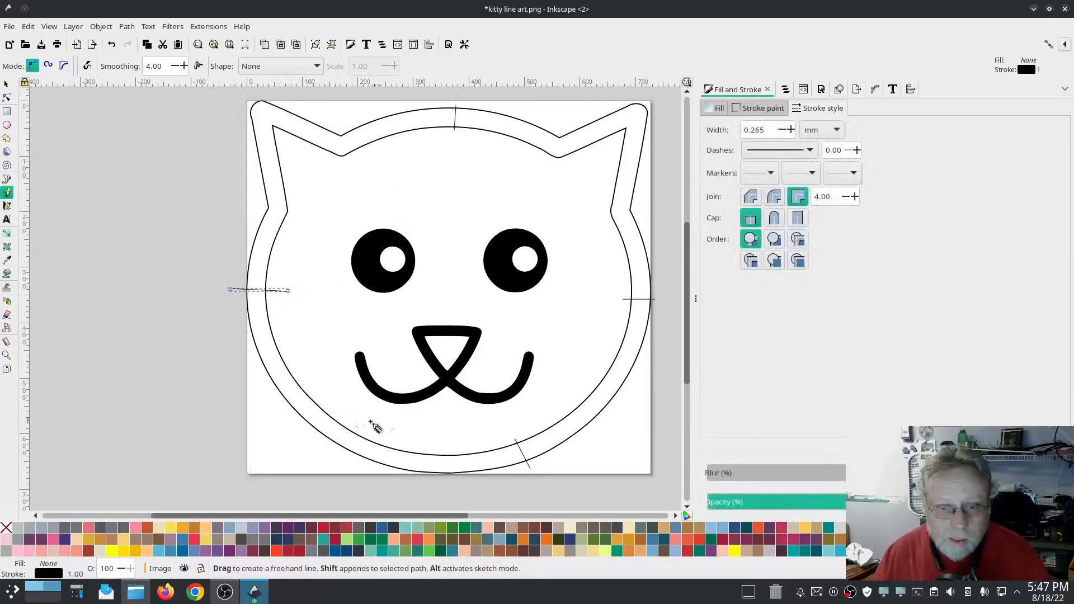
click(364, 425)
click(351, 460)
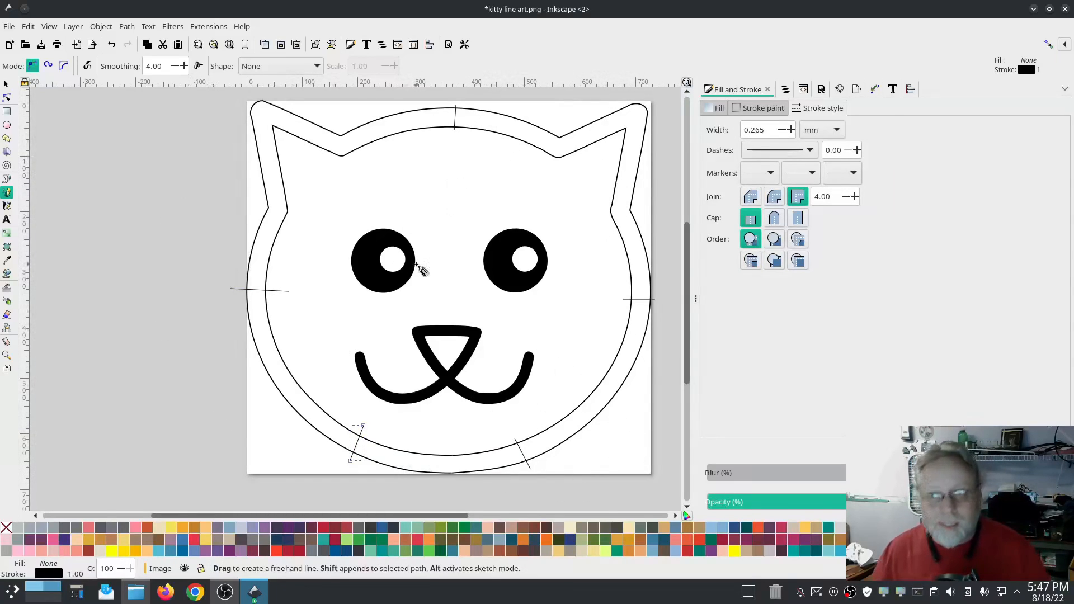
Select the listed paths one by one to identify the face outline, mouth, eyes and first rung
click(785, 90)
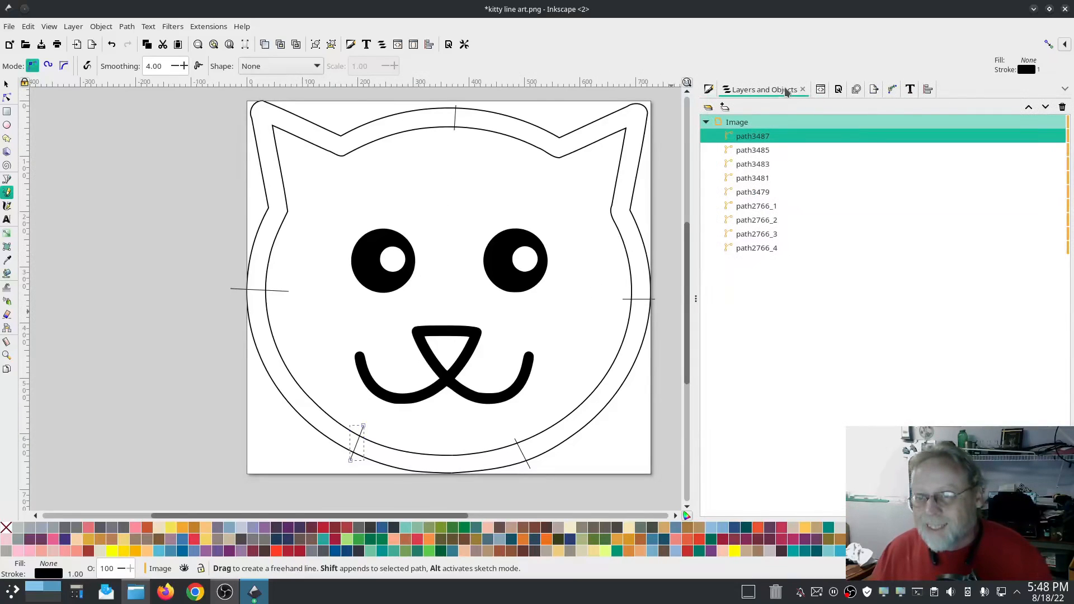
click(769, 252)
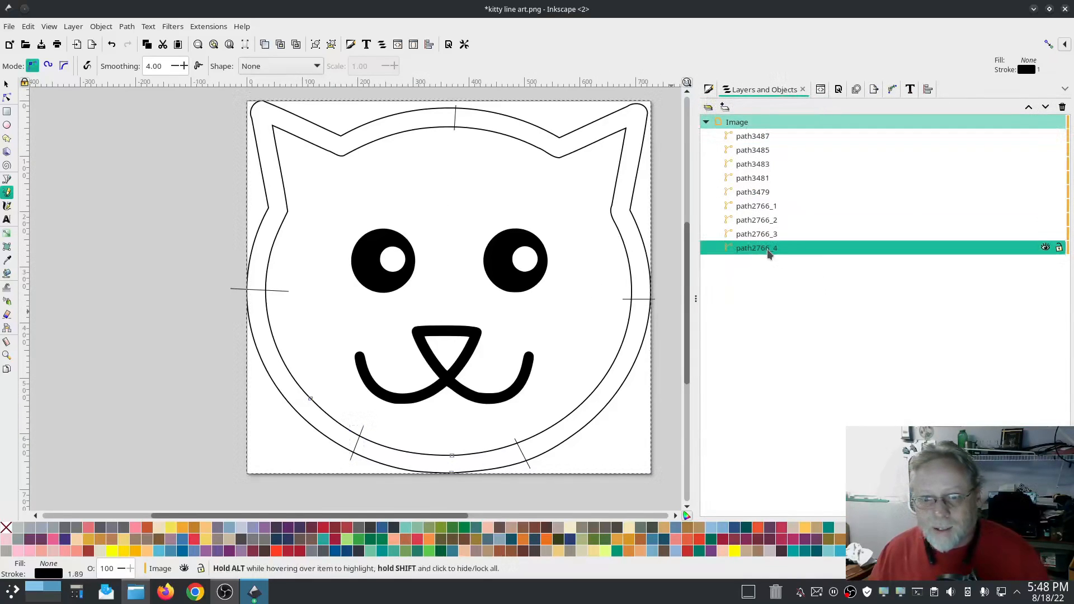
click(769, 235)
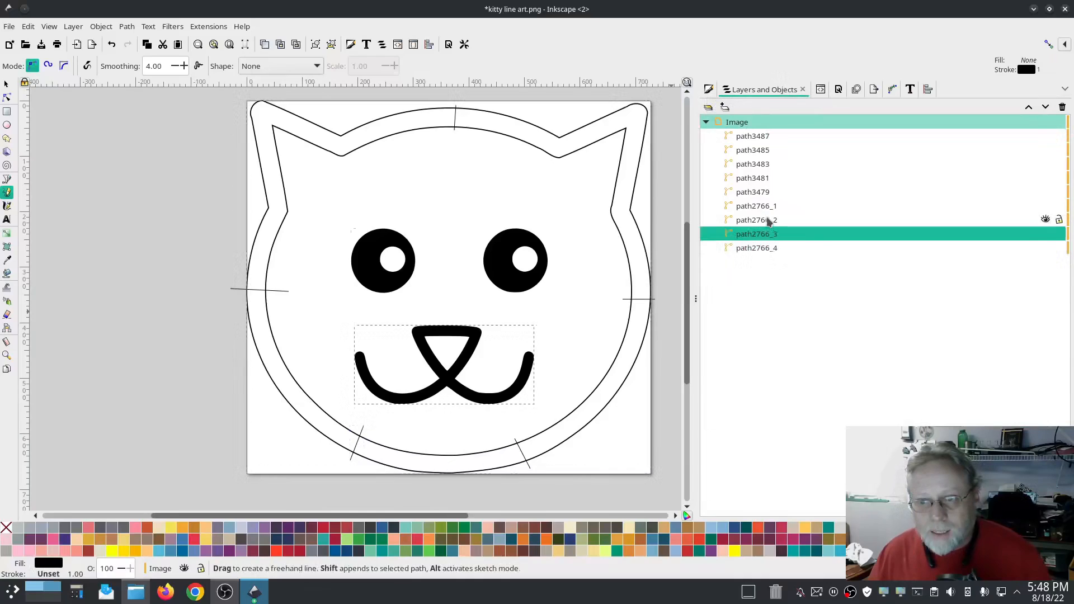
click(766, 221)
click(764, 206)
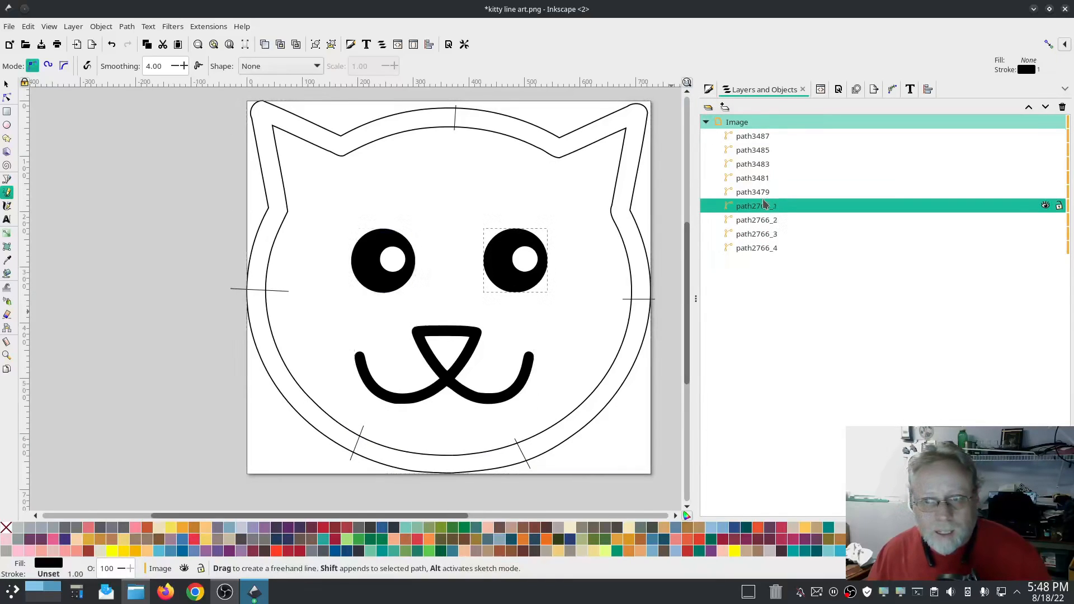
click(771, 248)
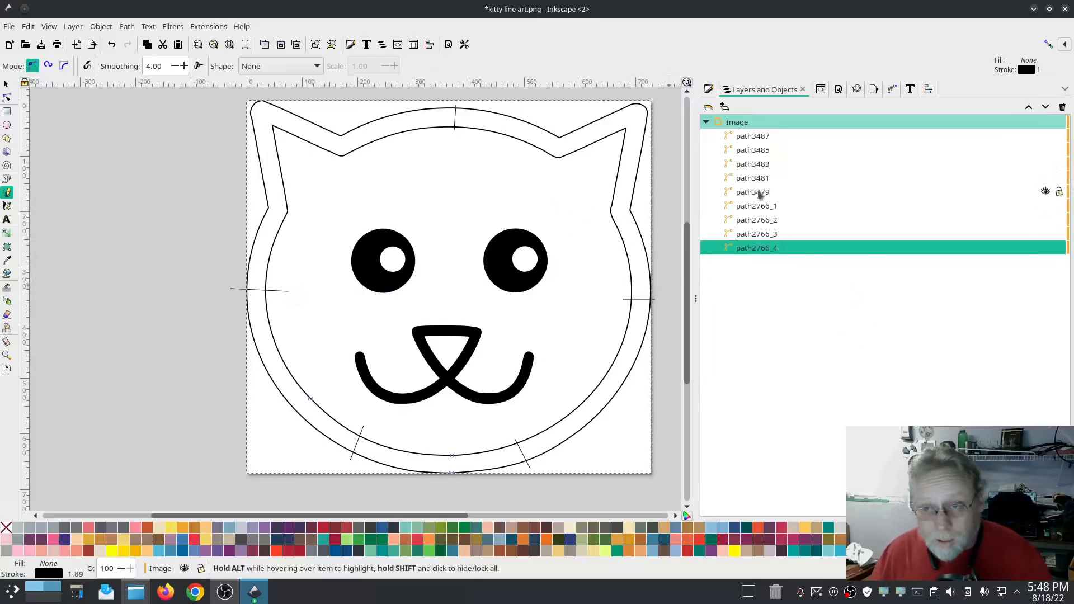
click(760, 193)
Combine the face outline path2766_4 with all five rungs into a single path
click(765, 250)
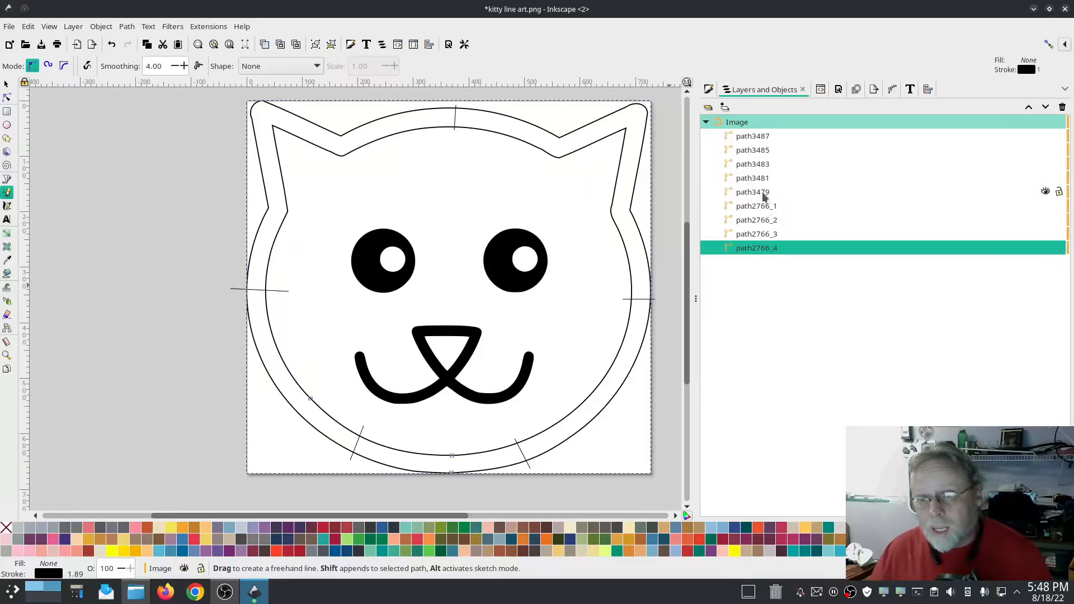
ctrl+click(764, 193)
ctrl+click(760, 178)
ctrl+click(755, 164)
ctrl+click(754, 150)
ctrl+click(752, 136)
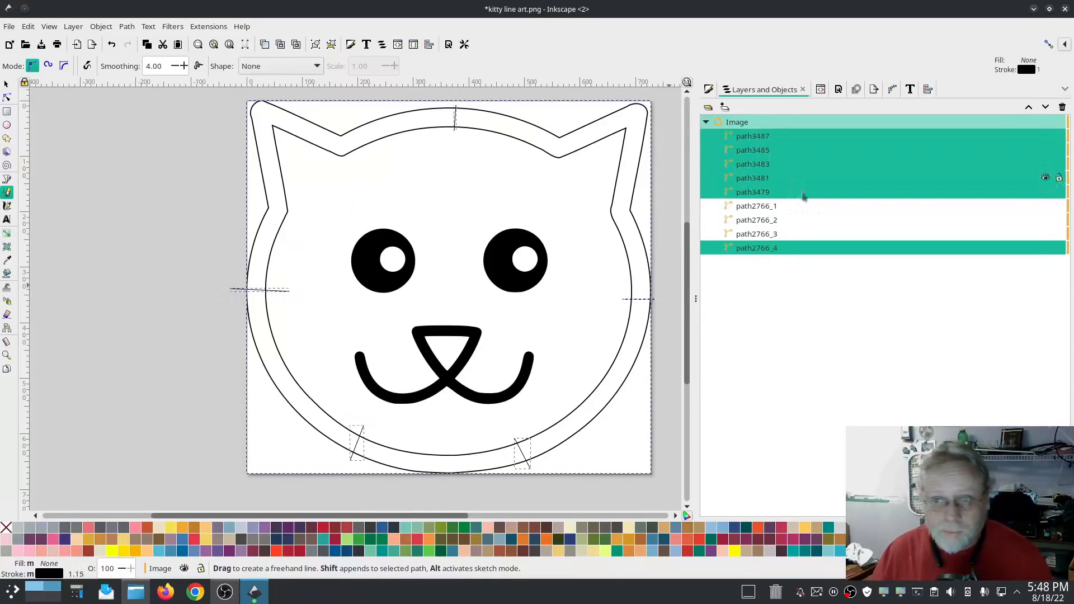
click(127, 26)
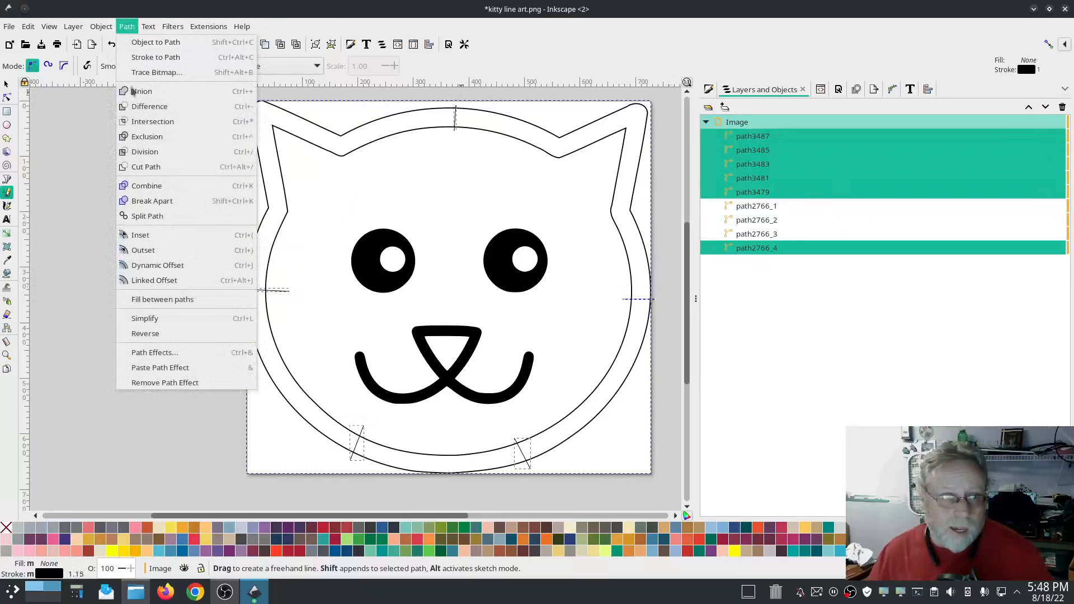
click(146, 186)
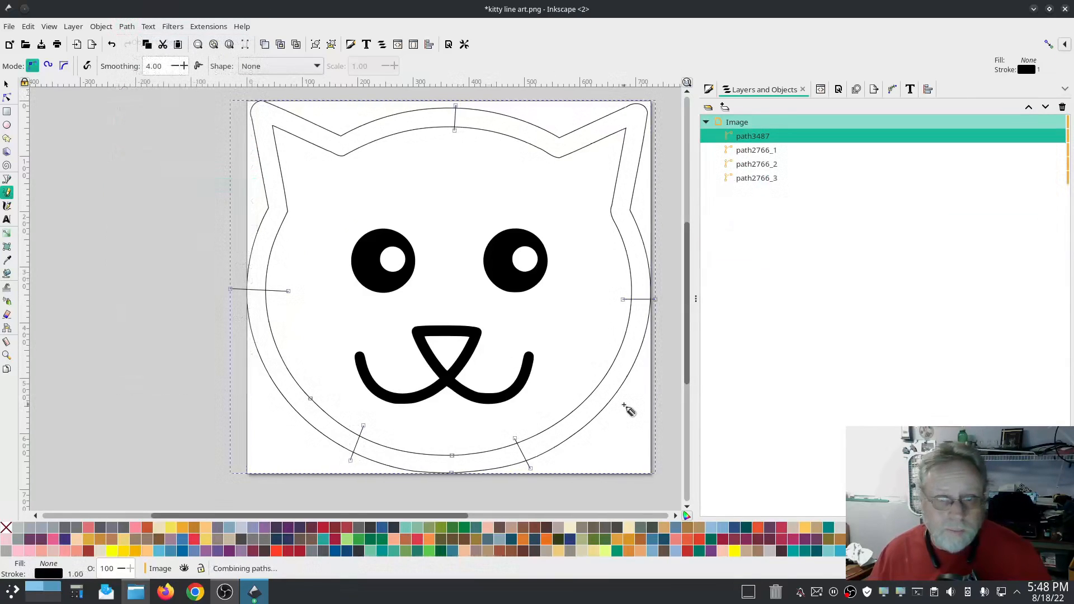
Preview the combined path as a custom satin column in Ink/Stitch Params, examine the simulated stitching around the face, and close without applying
click(209, 26)
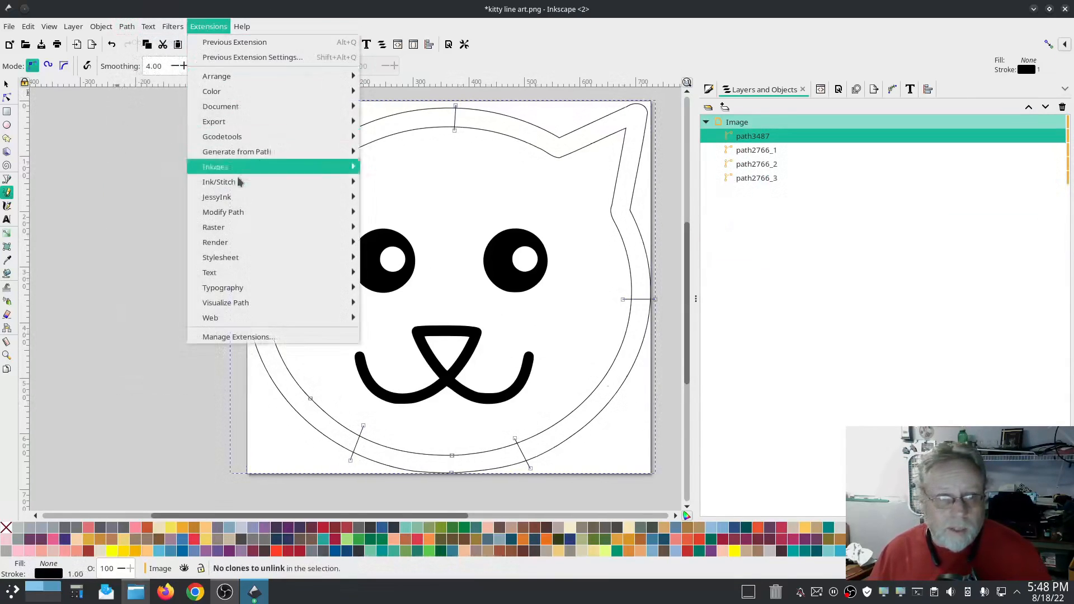
mouse_move(237, 182)
click(531, 286)
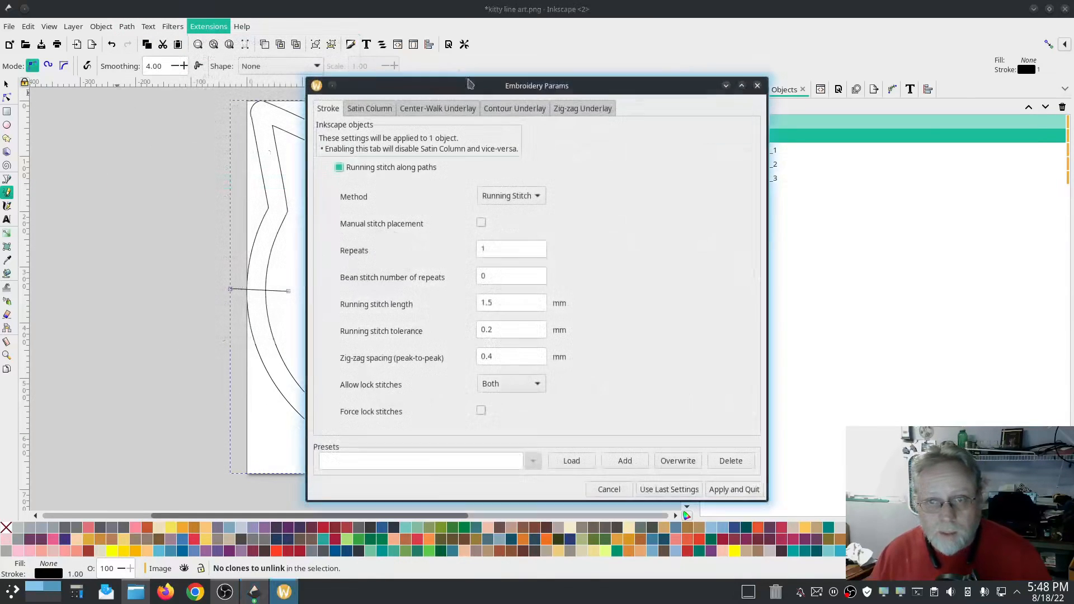
drag(411, 84, 115, 57)
click(51, 82)
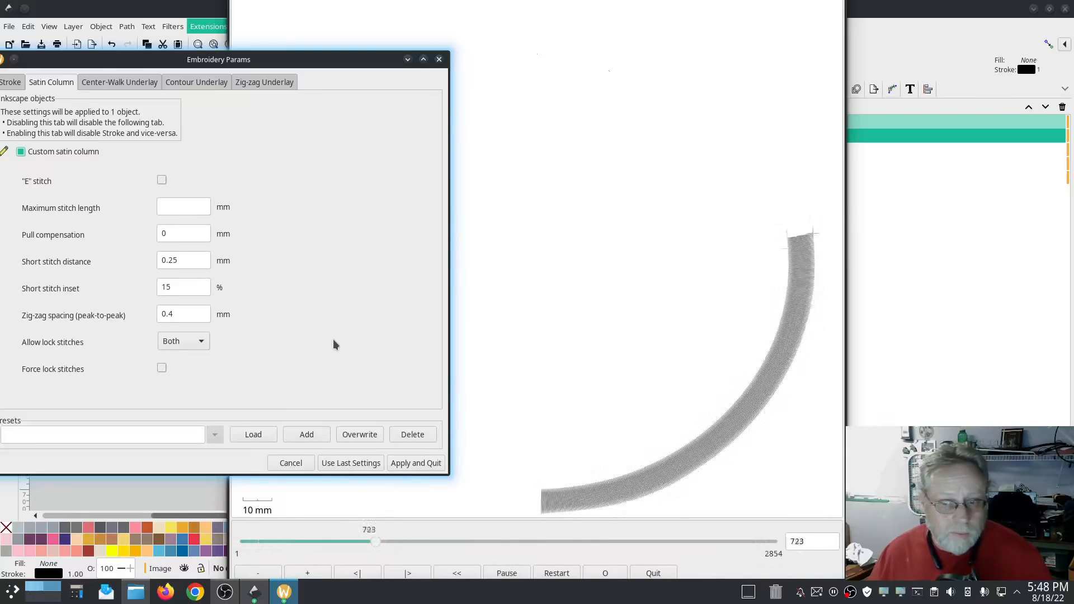
click(585, 380)
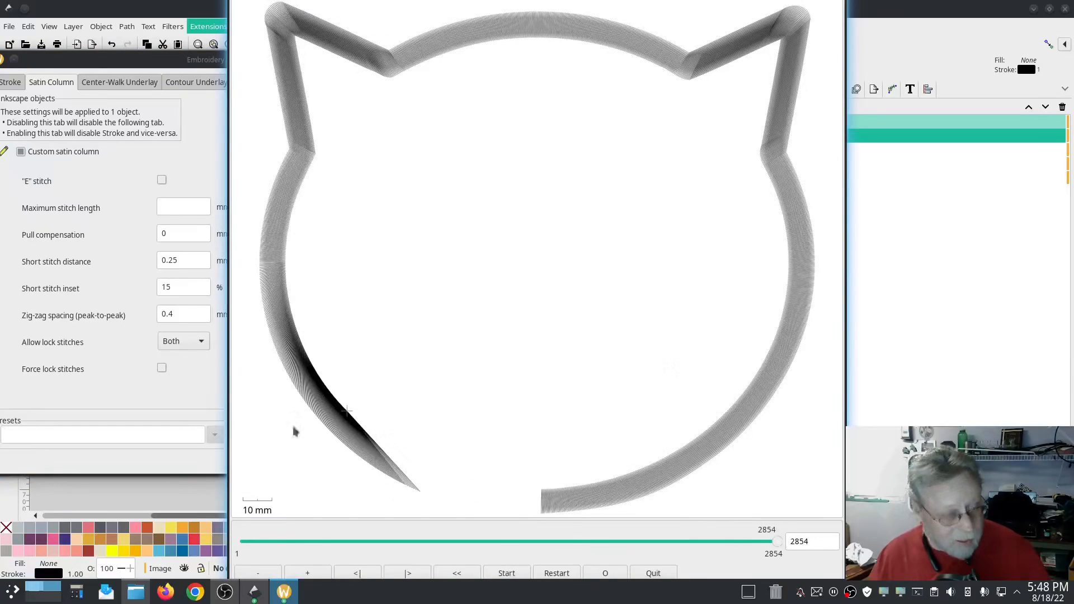
click(143, 393)
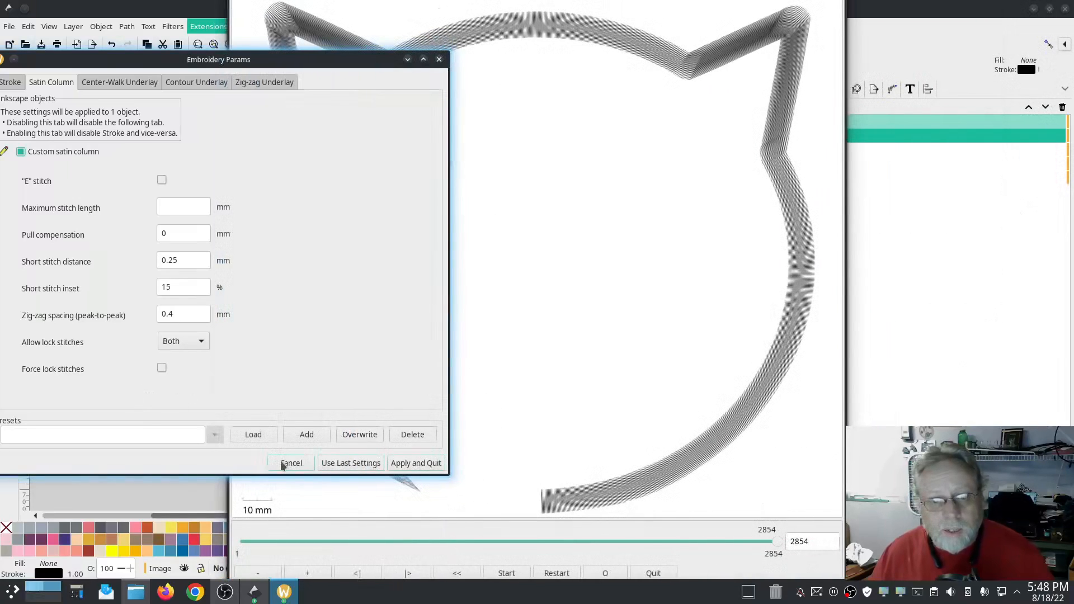
click(290, 463)
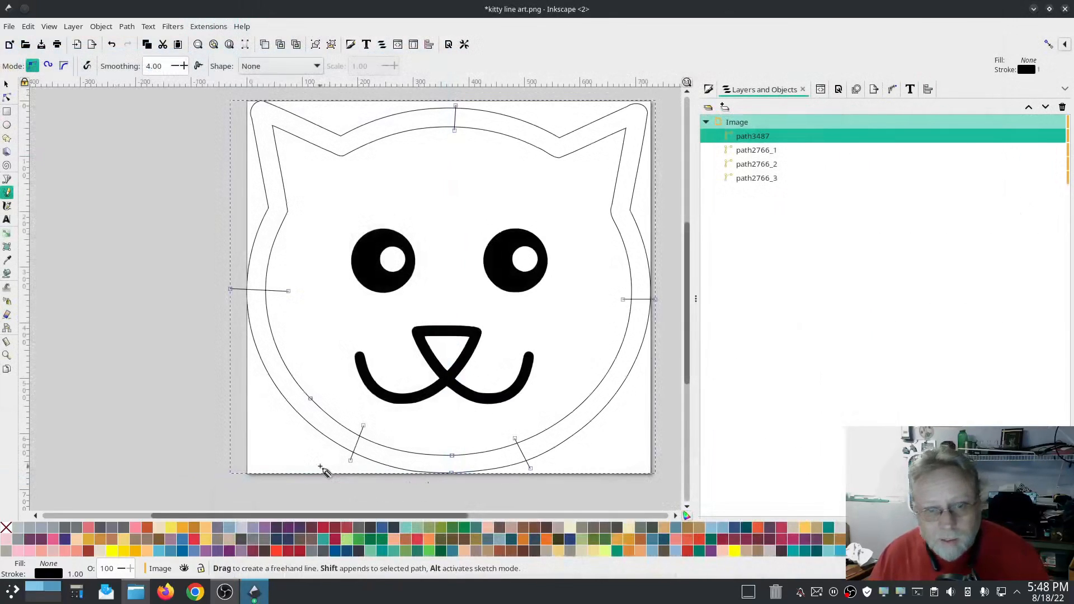
Pull apart the two loose inner-curve ends at the face's lower left, moving one to about X 126, Y 532 px
click(7, 97)
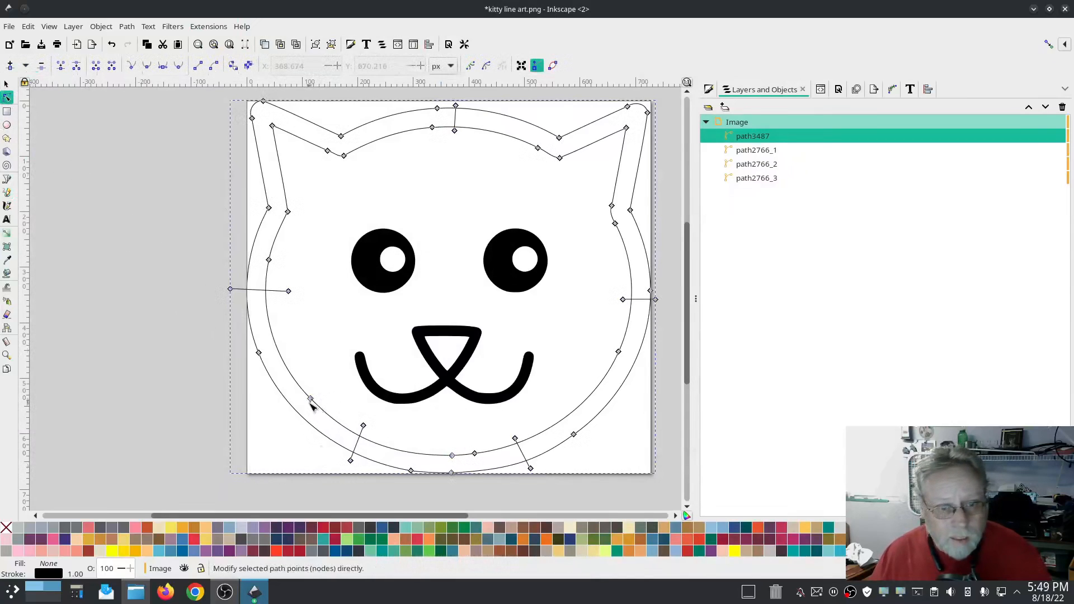
click(309, 398)
mouse_move(310, 400)
mouse_down()
mouse_move(350, 443)
mouse_move(300, 378)
mouse_move(317, 401)
mouse_up()
click(311, 399)
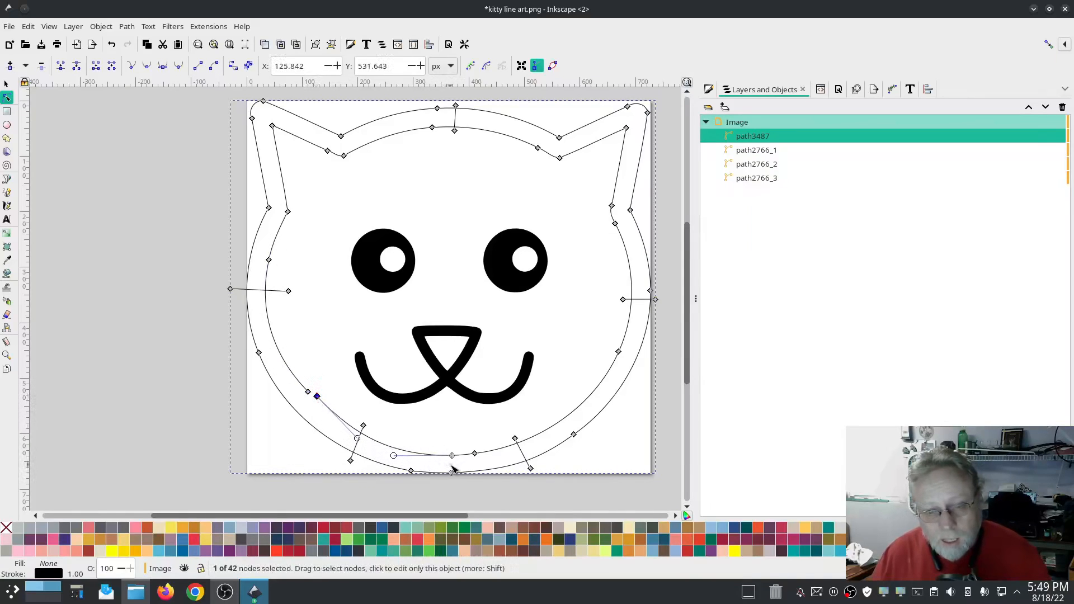
Delete the detached inner-curve segment between the lower-left break and the bottom-centre chin
scroll(453, 469, up, 3)
drag(457, 439, 456, 438)
click(212, 387)
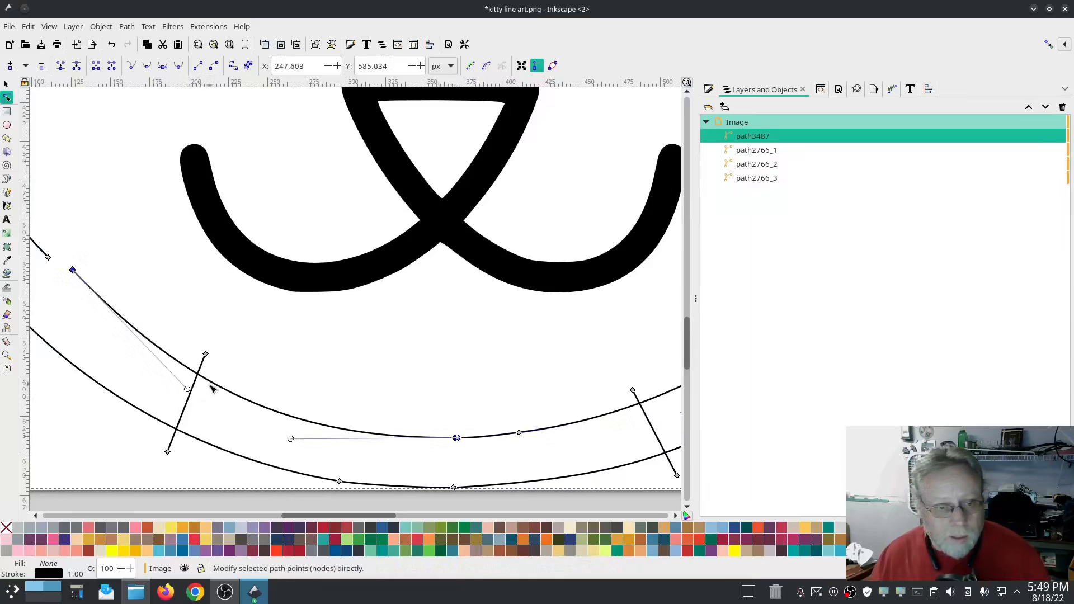
key(Delete)
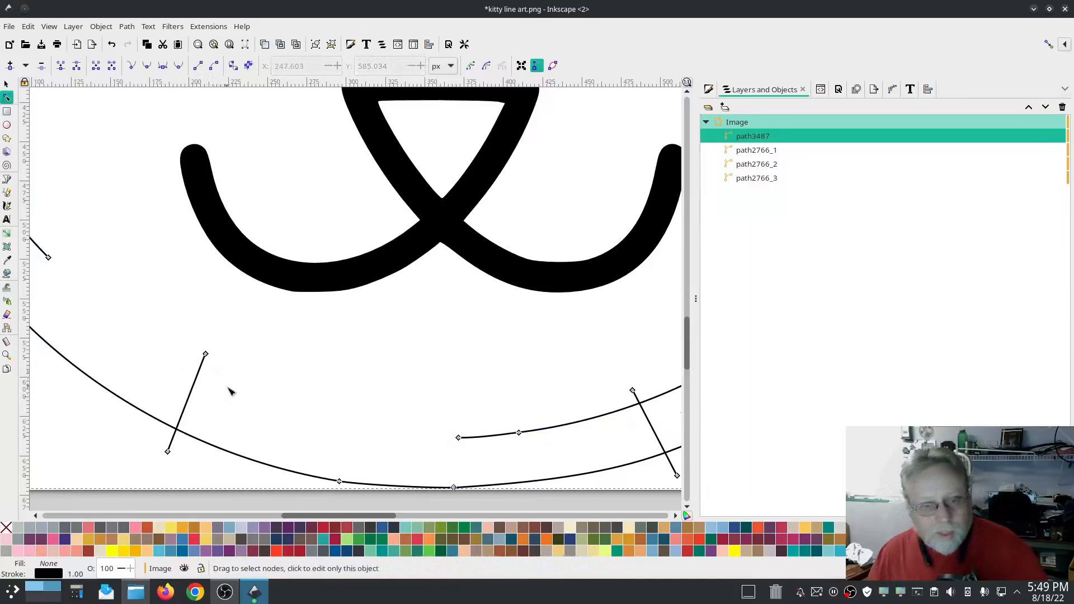
Bridge the inner curve's gap with a straight Pen segment from its lower-left end to the chin end, and switch to node editing
key(b)
click(48, 257)
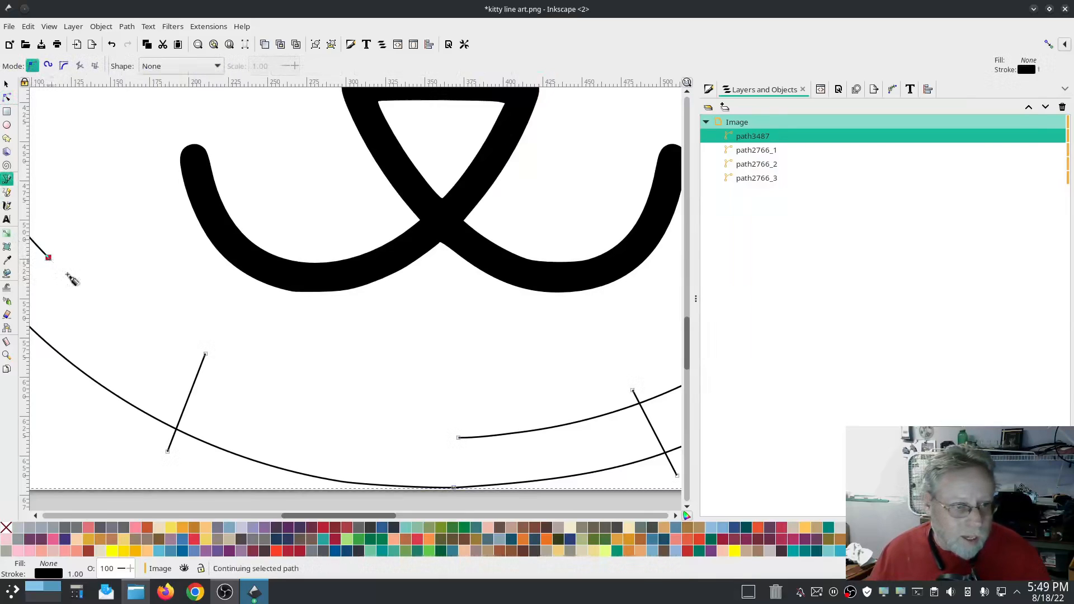
click(458, 439)
scroll(316, 427, down, 2)
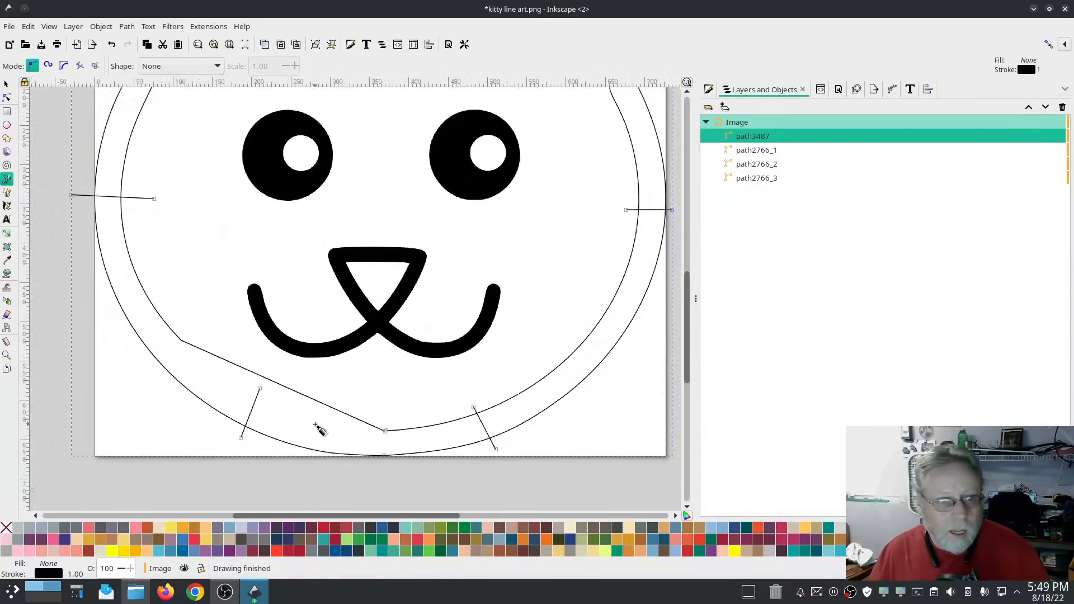
click(7, 98)
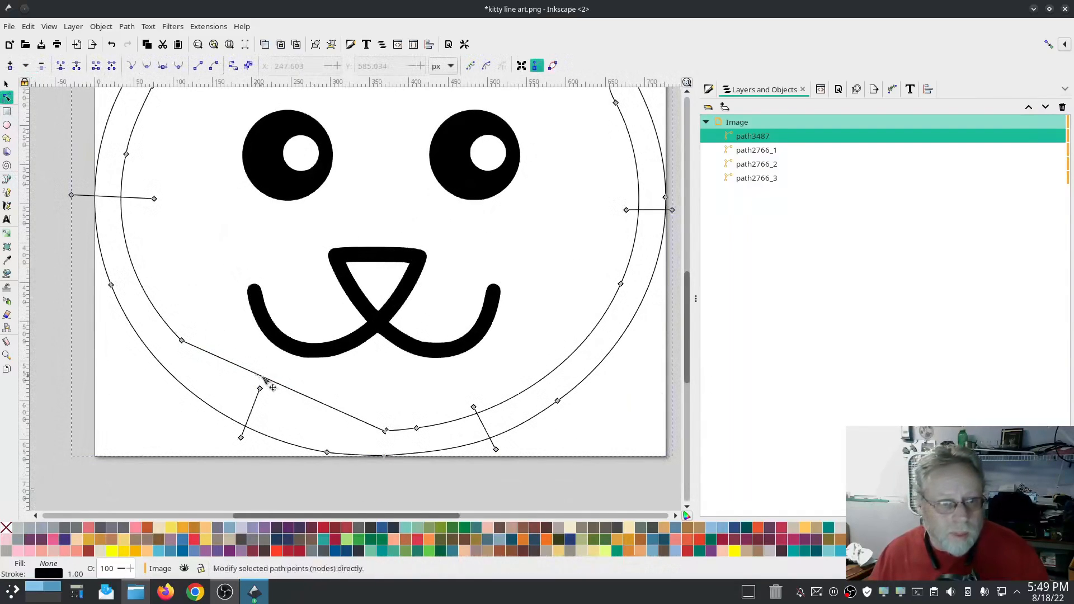
Bend the bridging segment to follow the face's lower-left curve, then preview the path as a custom satin column in Ink/Stitch Params and apply it
drag(267, 381, 274, 407)
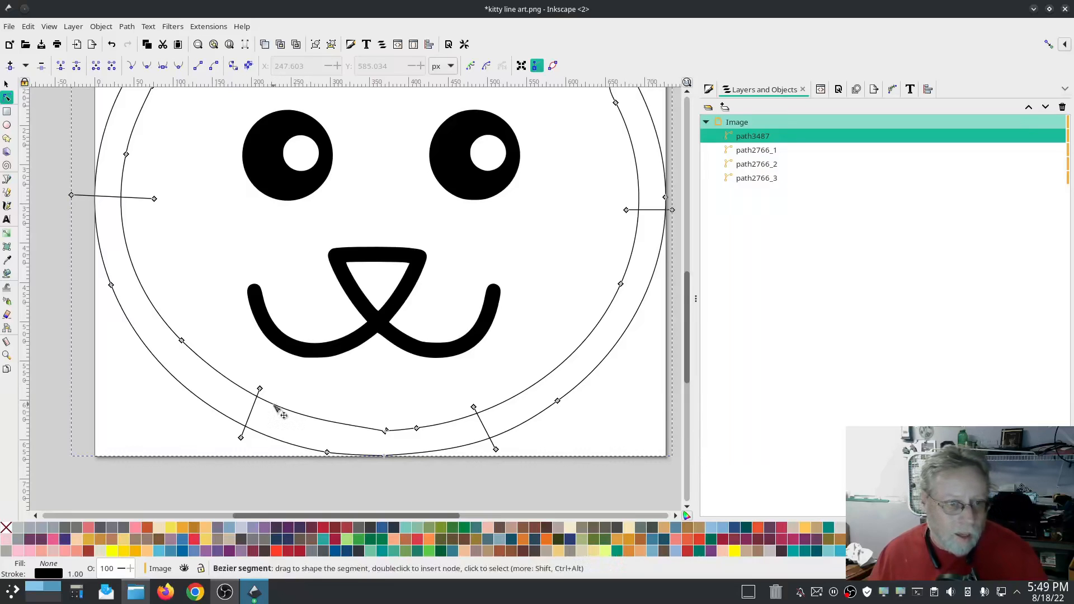
click(208, 26)
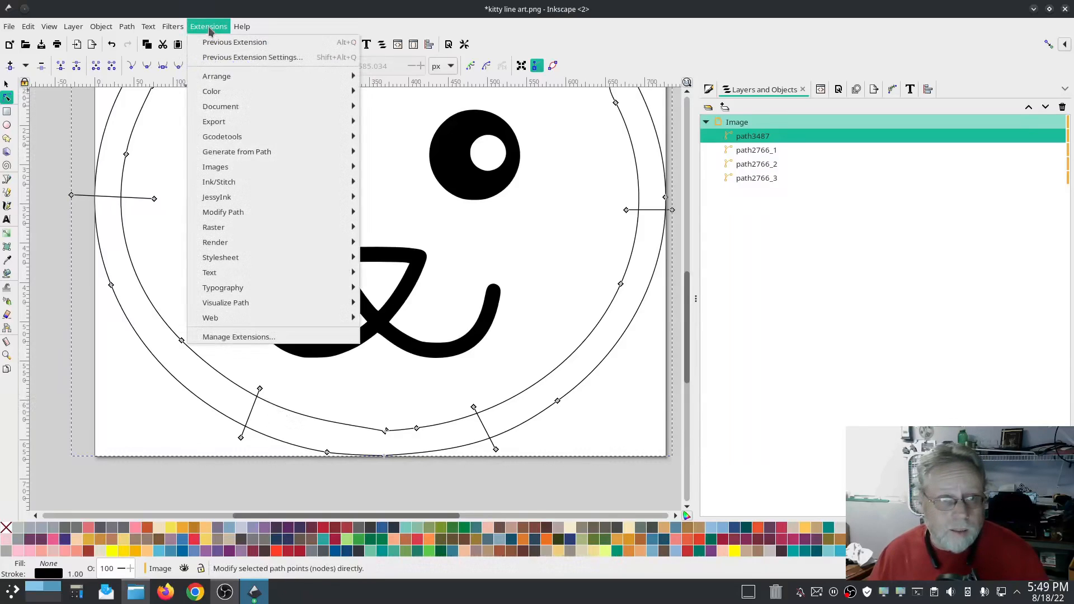
mouse_move(246, 182)
click(400, 278)
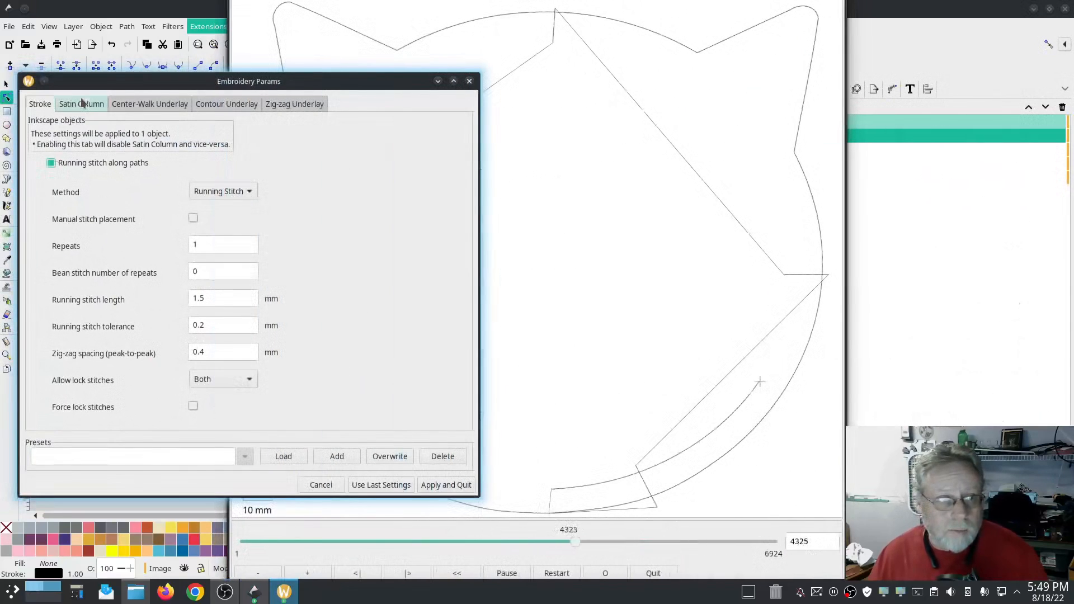
click(82, 103)
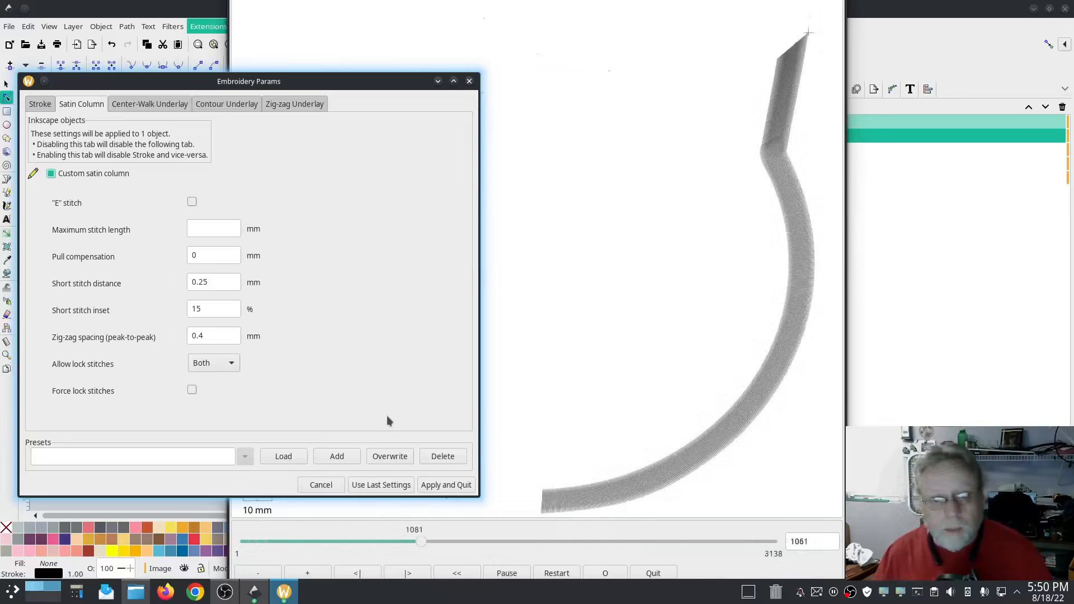
click(542, 385)
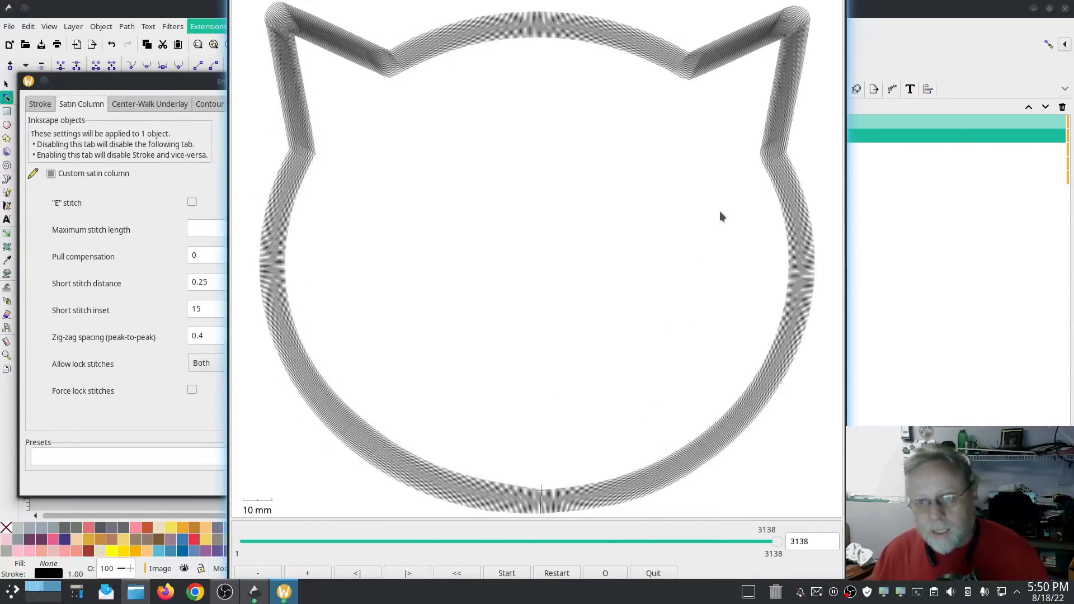
click(653, 573)
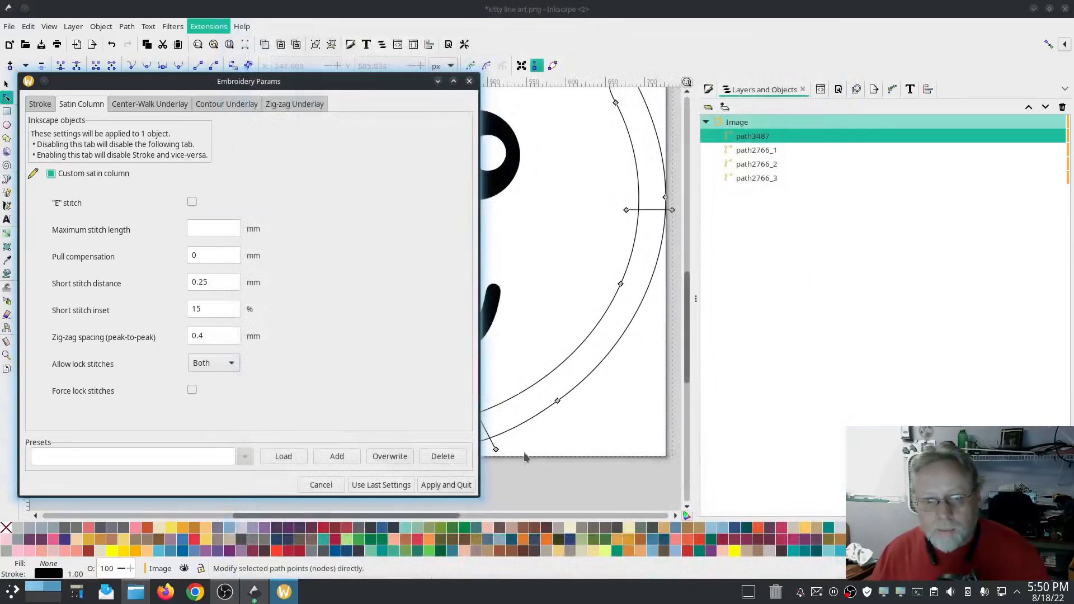
click(448, 486)
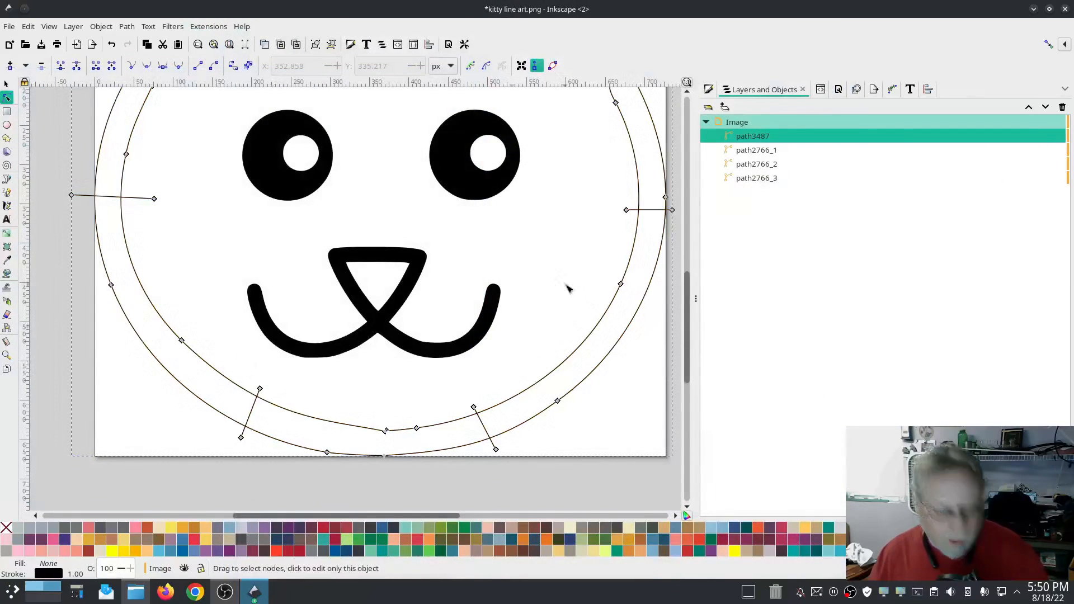
Undo the satin settings, the bridging segment, the segment deletion and the node moves, back to the original inner curve with its coinciding lower-left ends
key(ctrl+z)
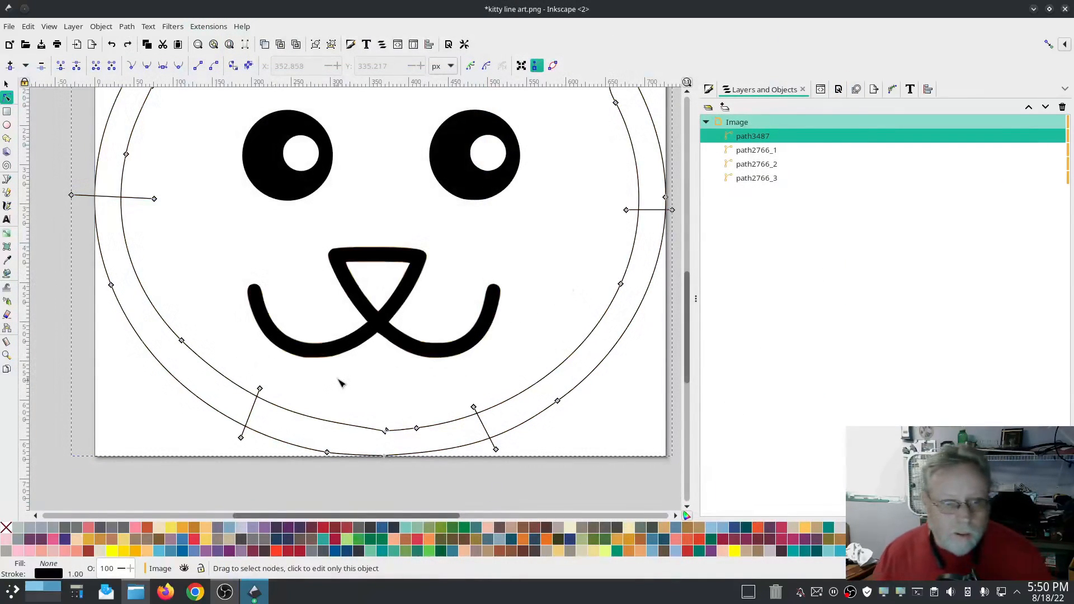
key(ctrl+z)
key(ctrl+z)
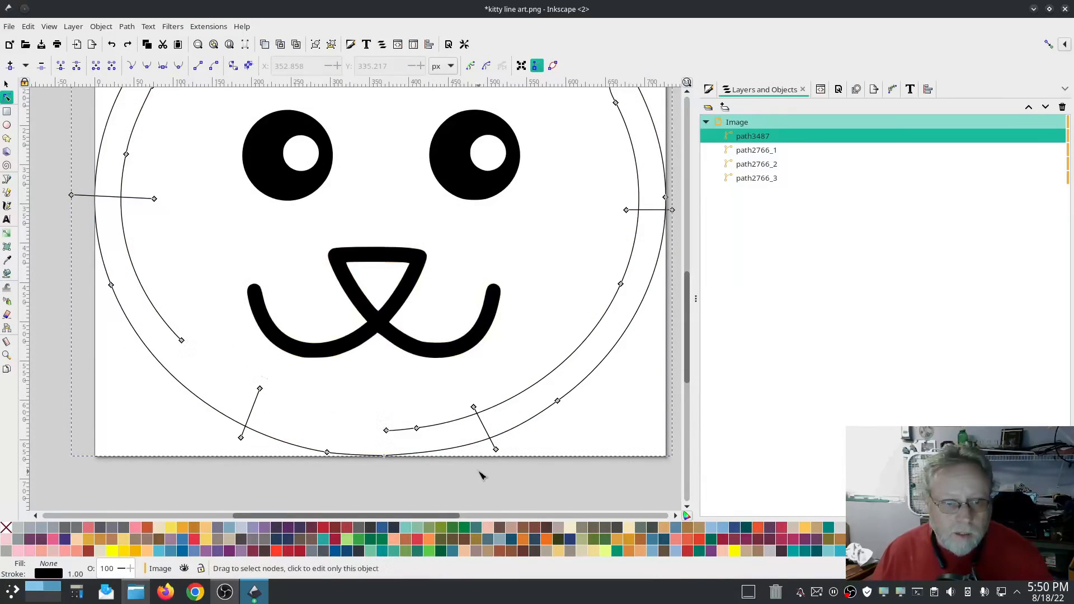
key(ctrl+z)
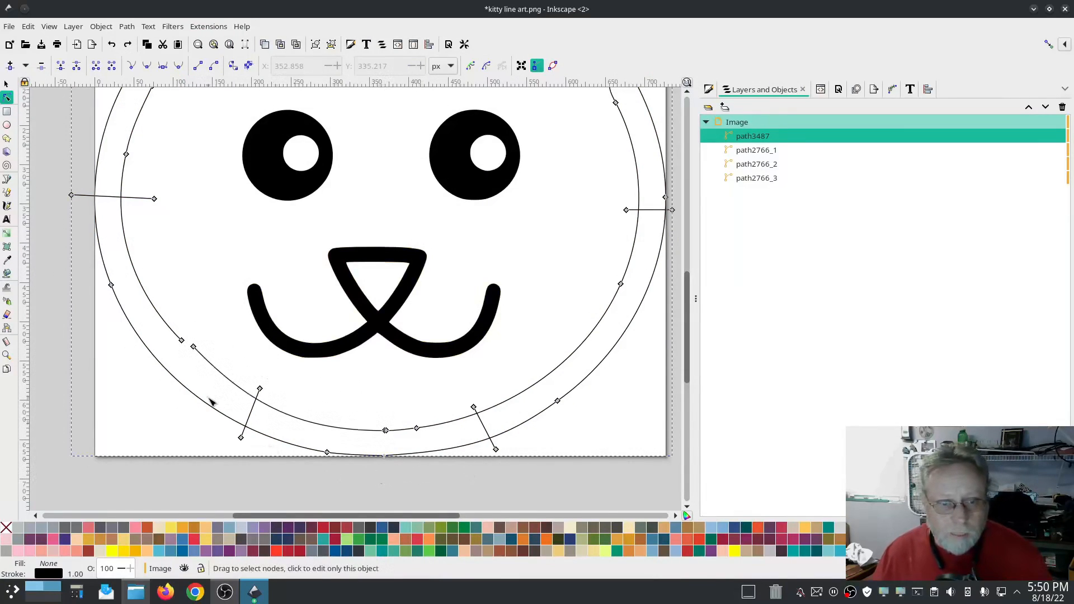
key(ctrl+z)
key(ctrl+z)
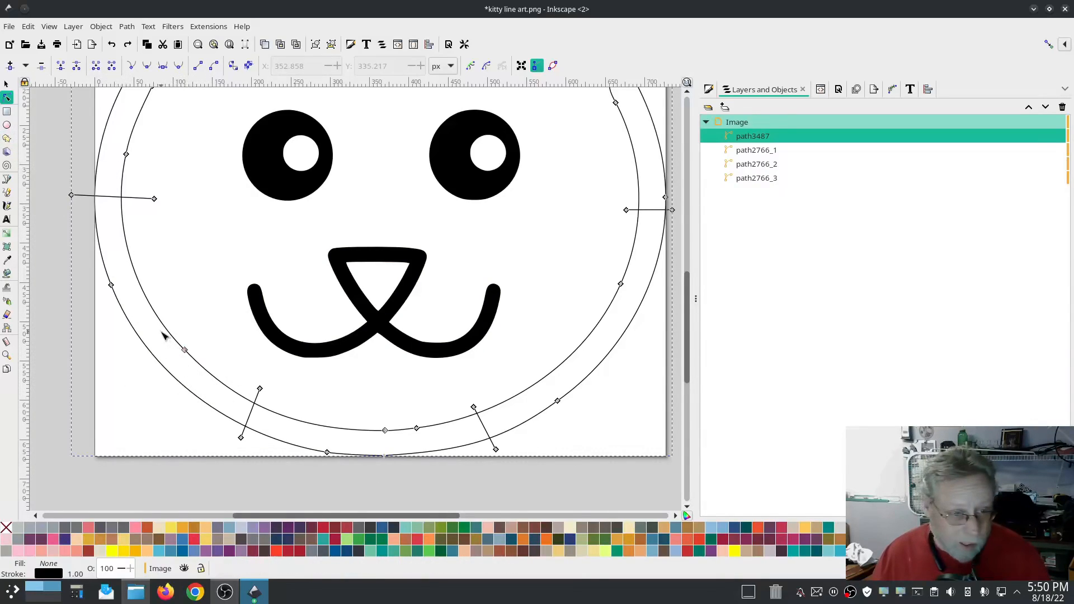
Join the two coinciding end nodes of the inner curve at the face's lower left into one node, and check the segments on either side
click(185, 350)
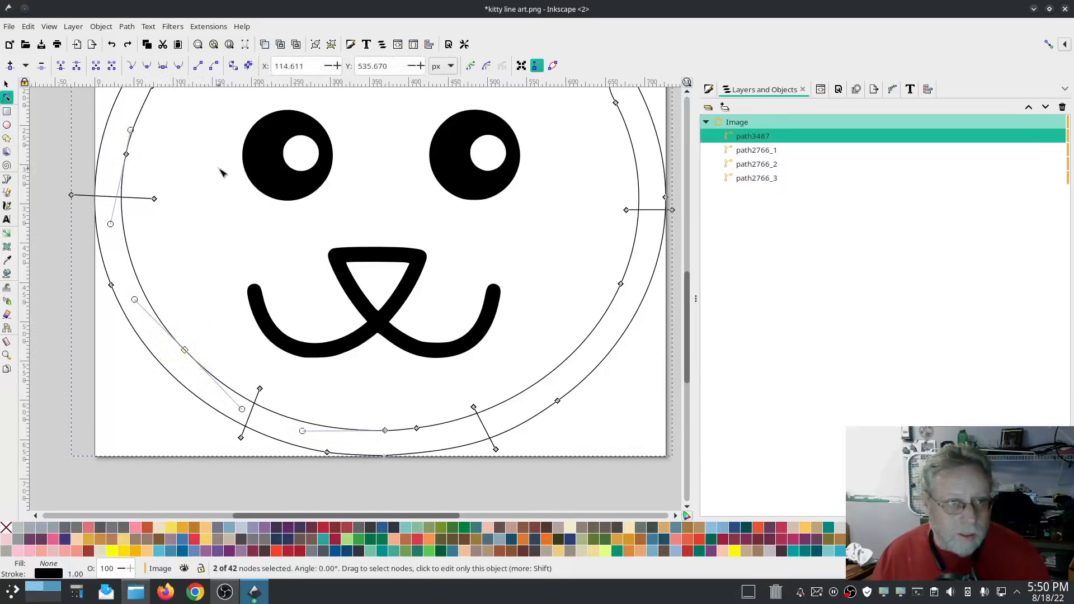
click(61, 66)
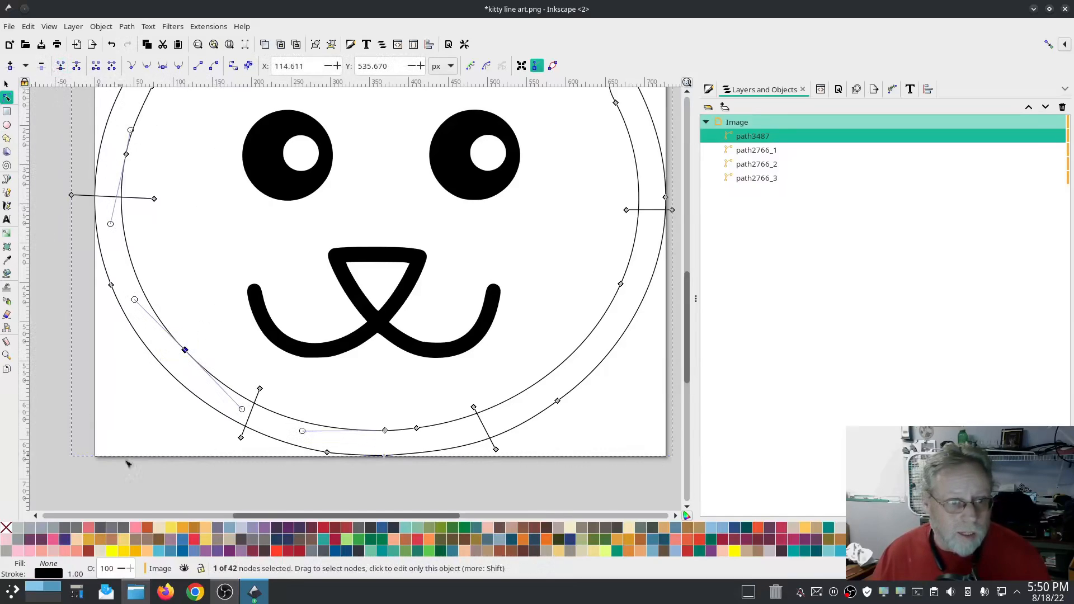
click(343, 486)
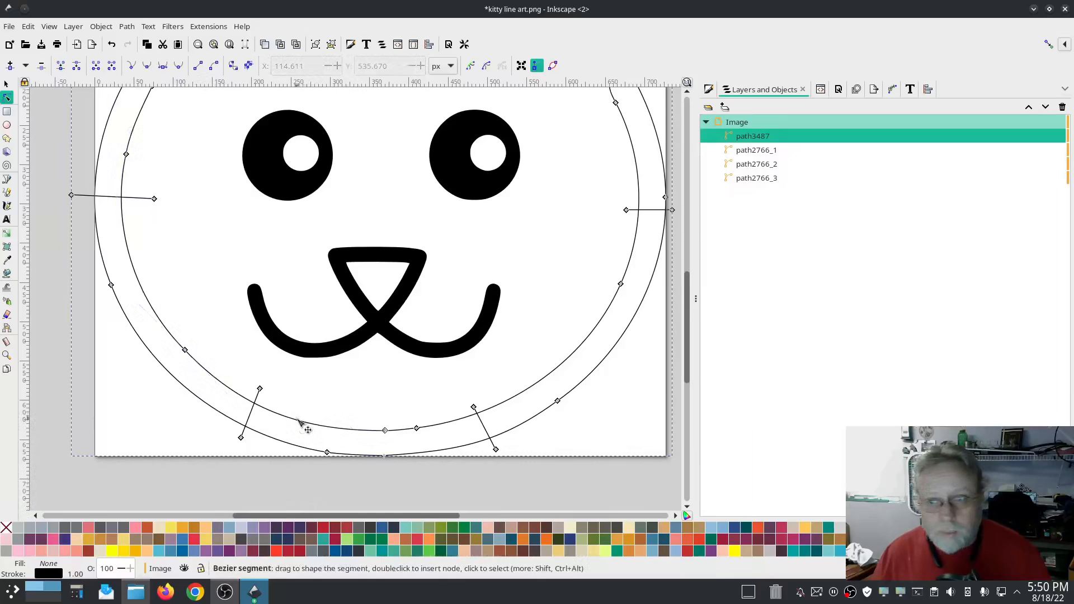
click(164, 319)
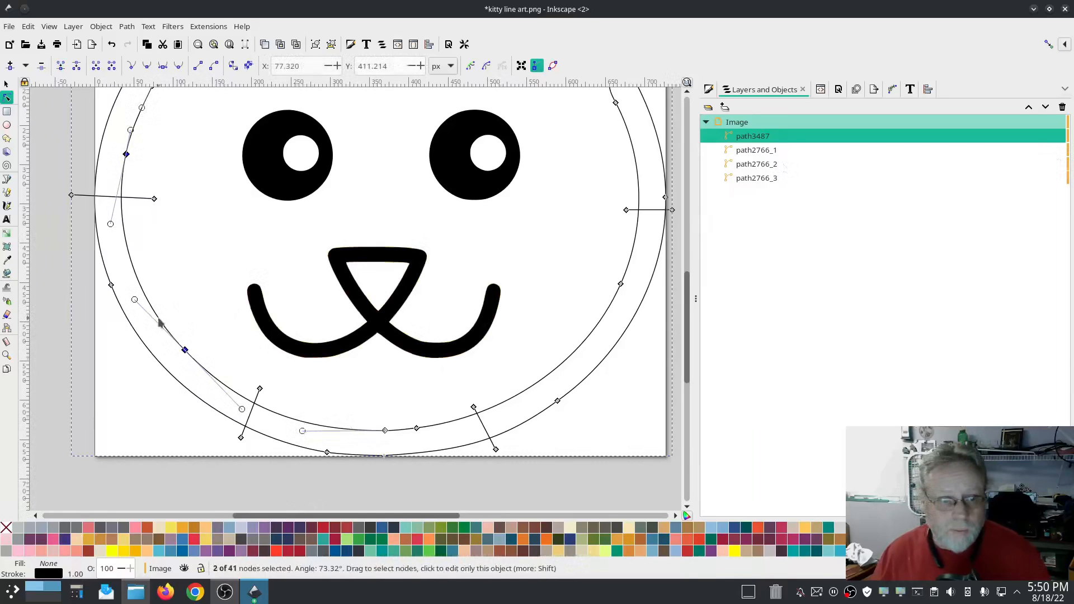
click(304, 423)
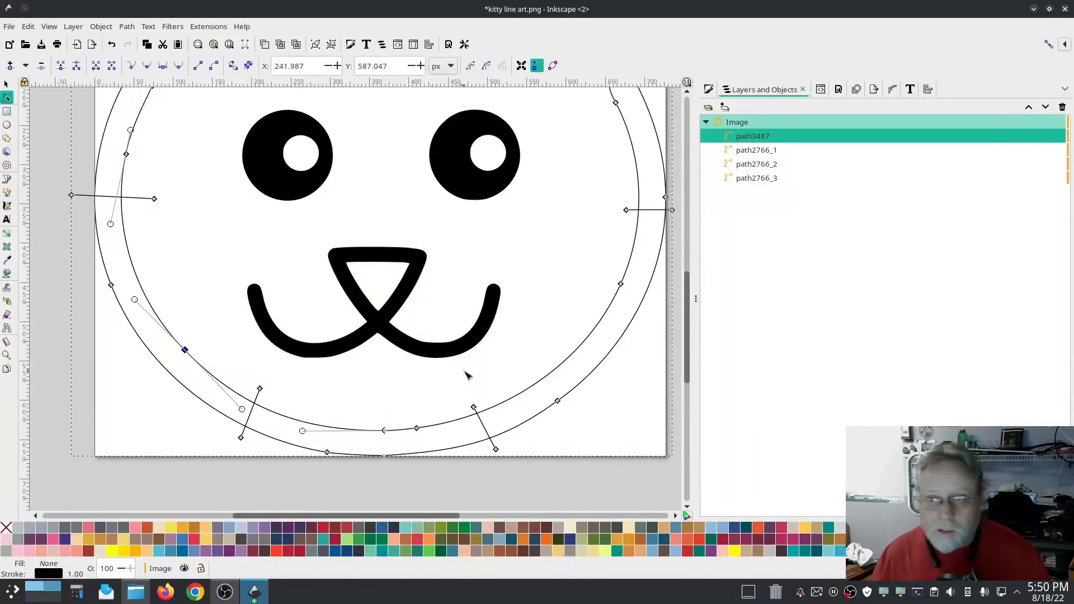
Open Ink/Stitch Params for the rejoined face outline path
click(209, 26)
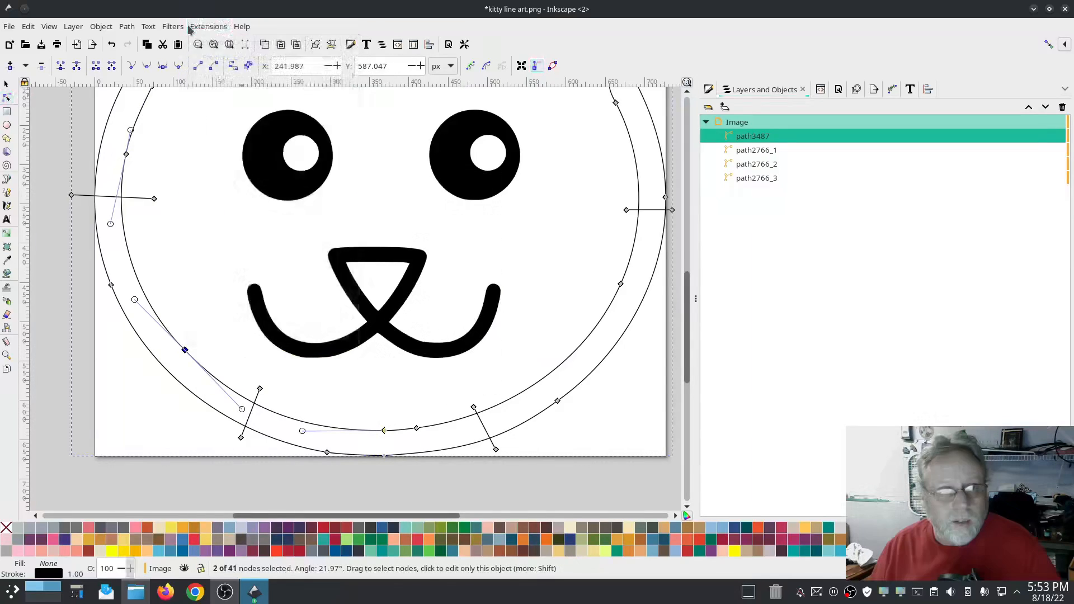
click(209, 26)
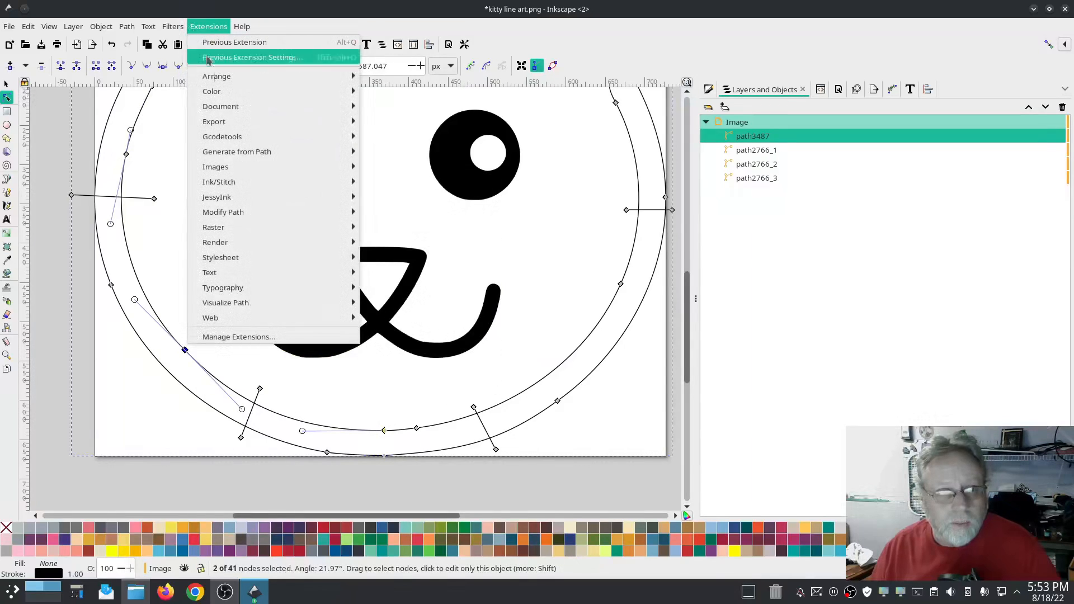
mouse_move(237, 181)
click(408, 273)
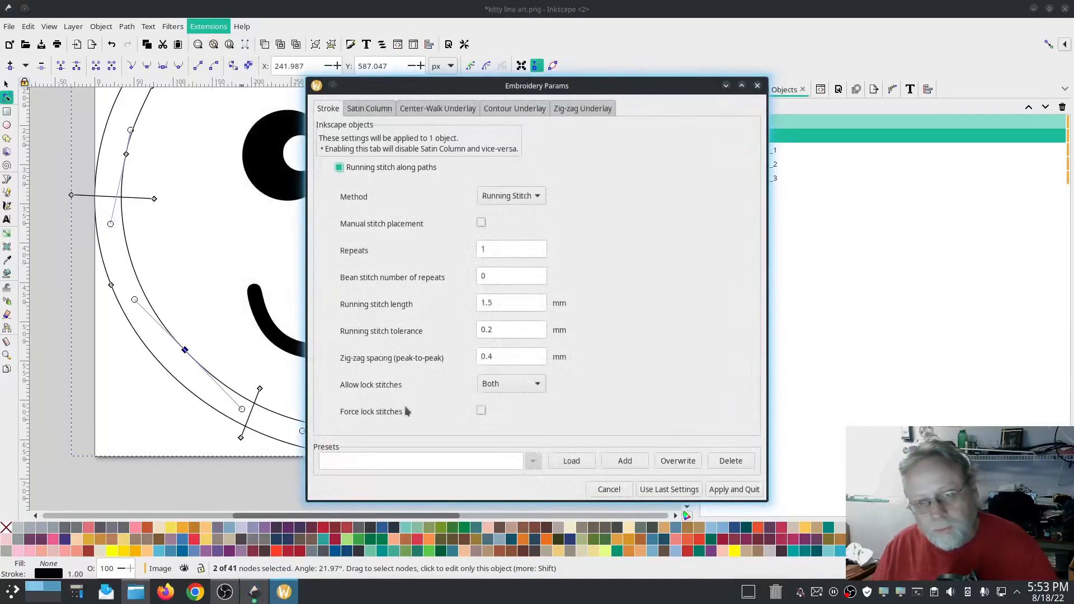
Set the cat-head outline to stitch as a custom satin column, previewing its stitches before applying the embroidery parameters
drag(499, 78, 264, 94)
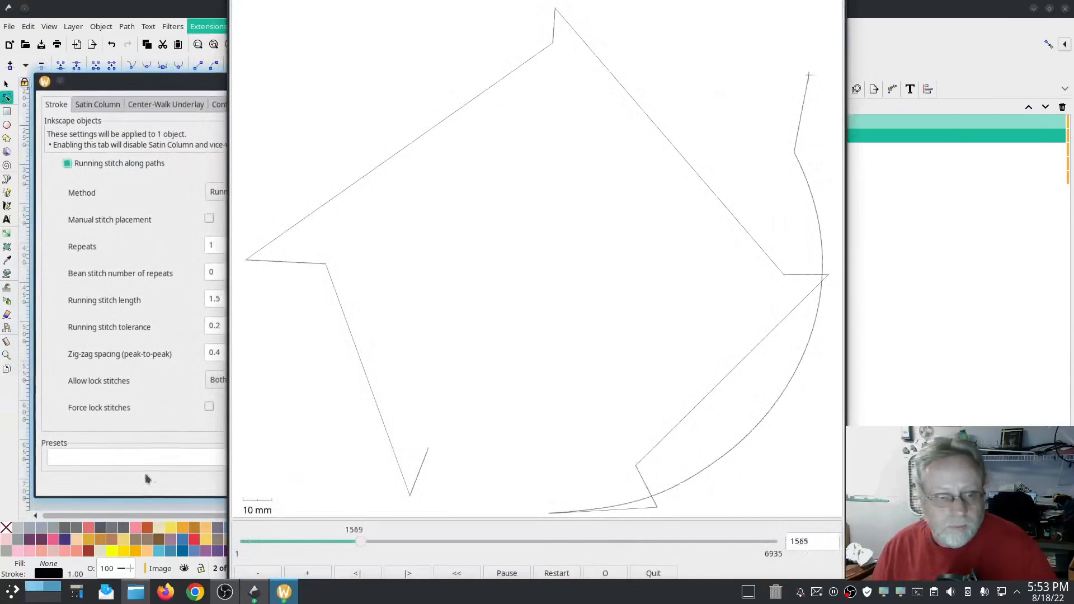
click(90, 106)
click(67, 174)
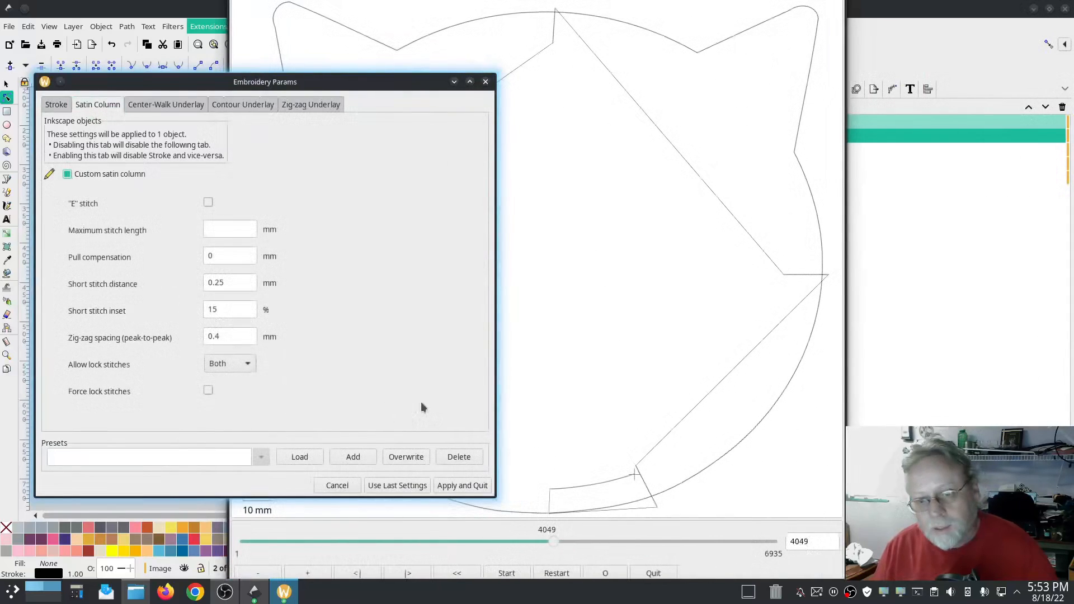
click(555, 438)
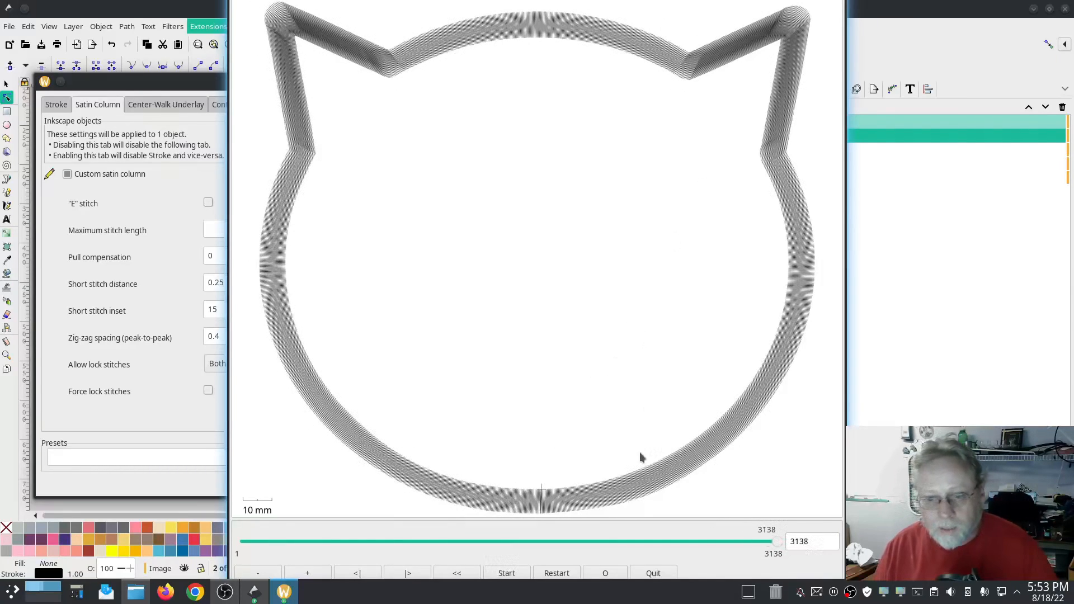
click(652, 573)
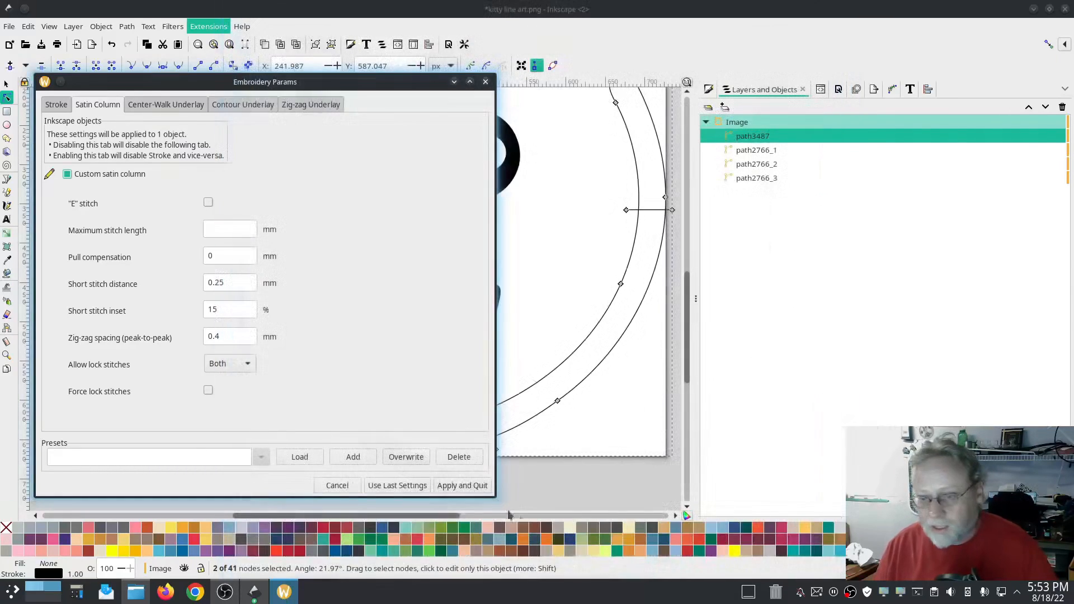
click(469, 484)
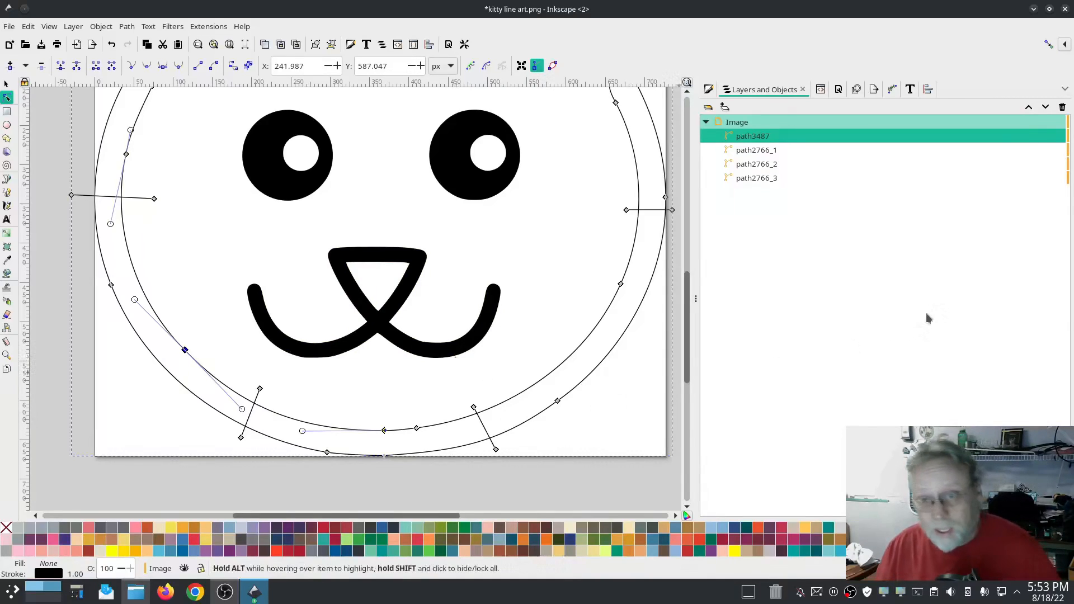
Close the "kitty line art.png" document and save its changes
click(1066, 9)
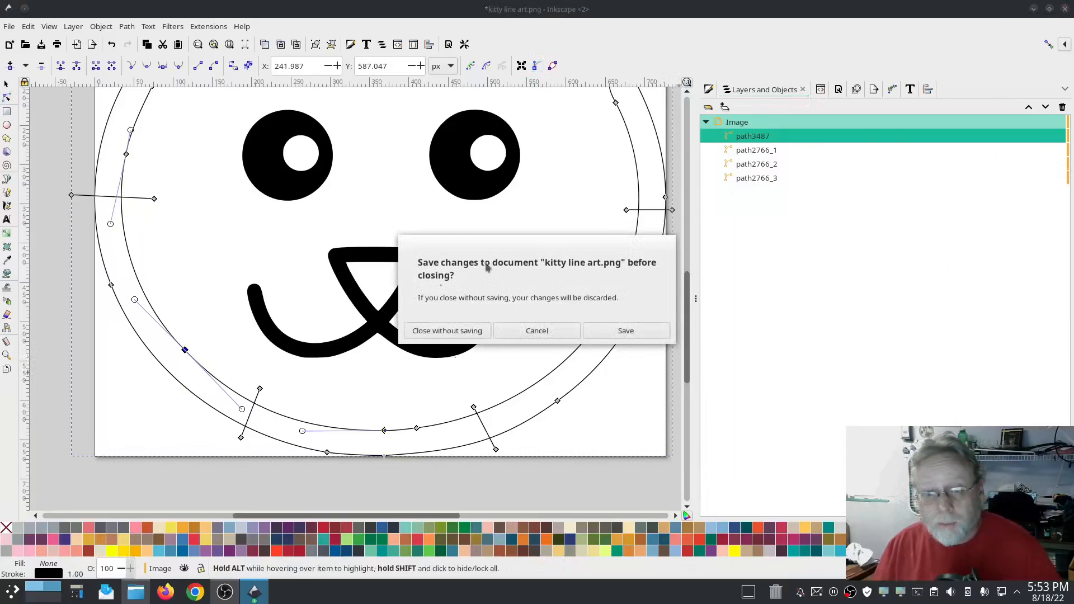
click(635, 334)
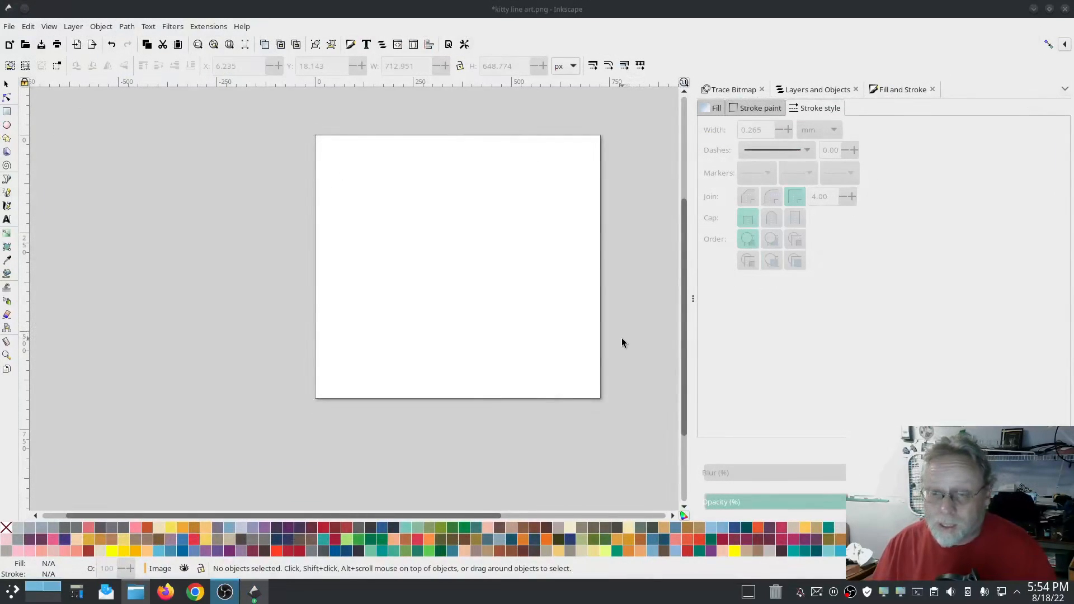
scroll(622, 338, up, 3)
drag(628, 355, 505, 328)
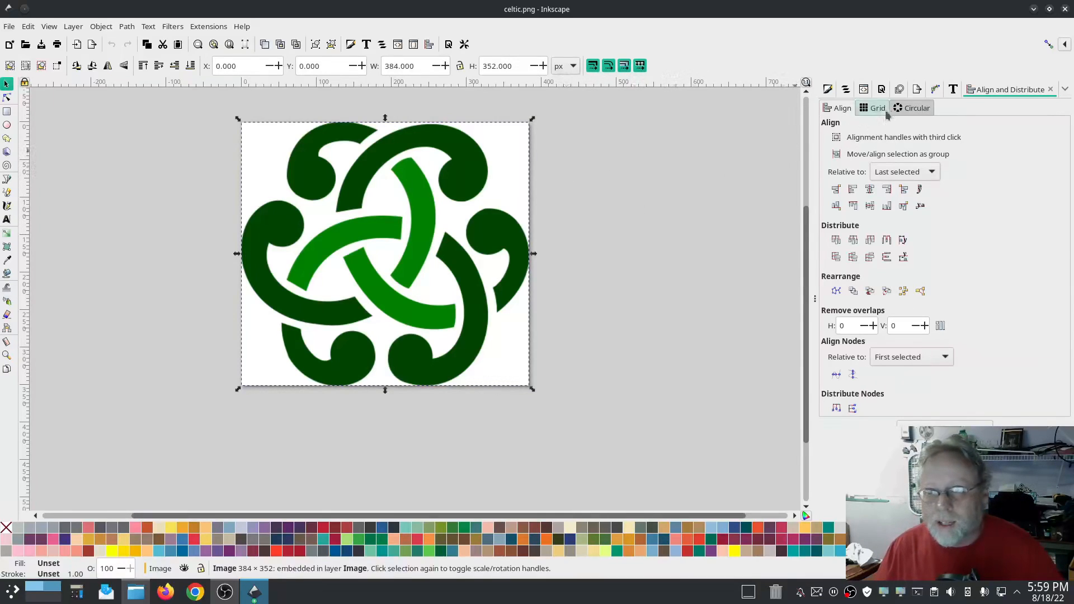
Trace the green Celtic knot image in a single scan using Centerline tracing (autotrace)
click(900, 90)
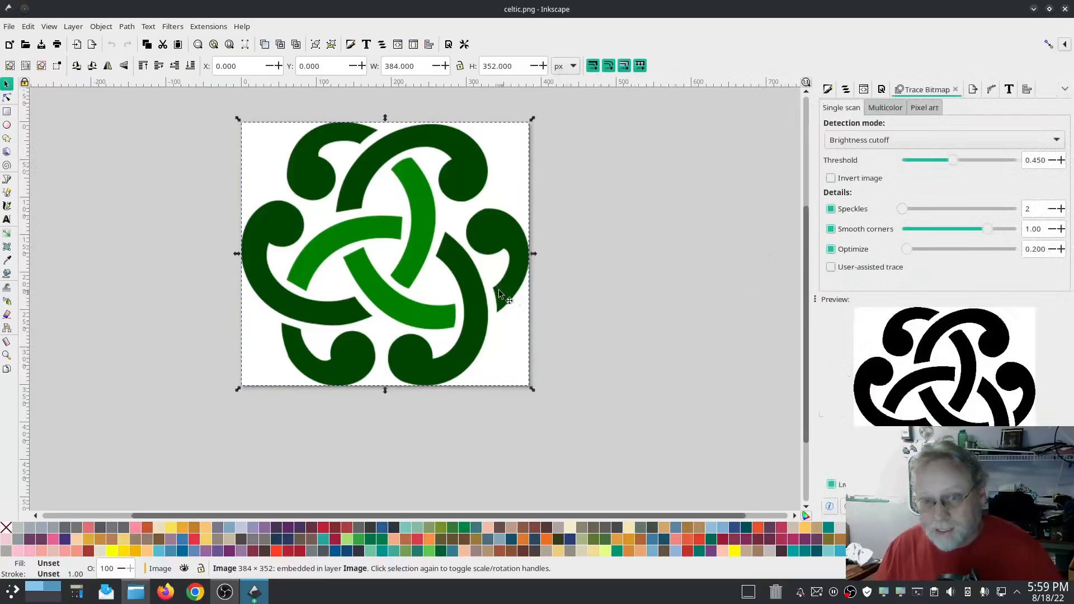
click(471, 280)
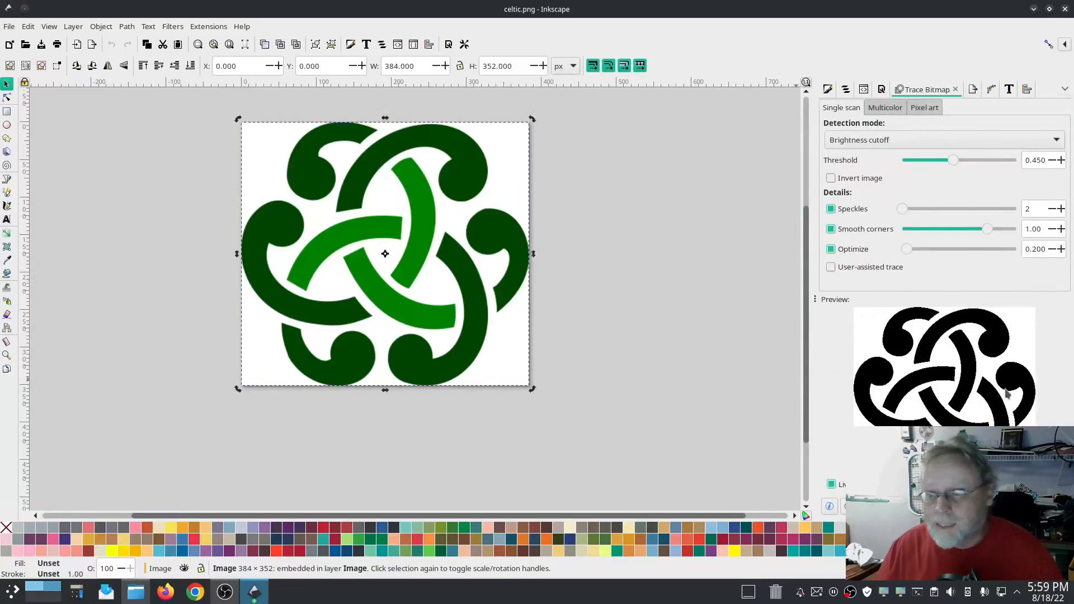
click(889, 145)
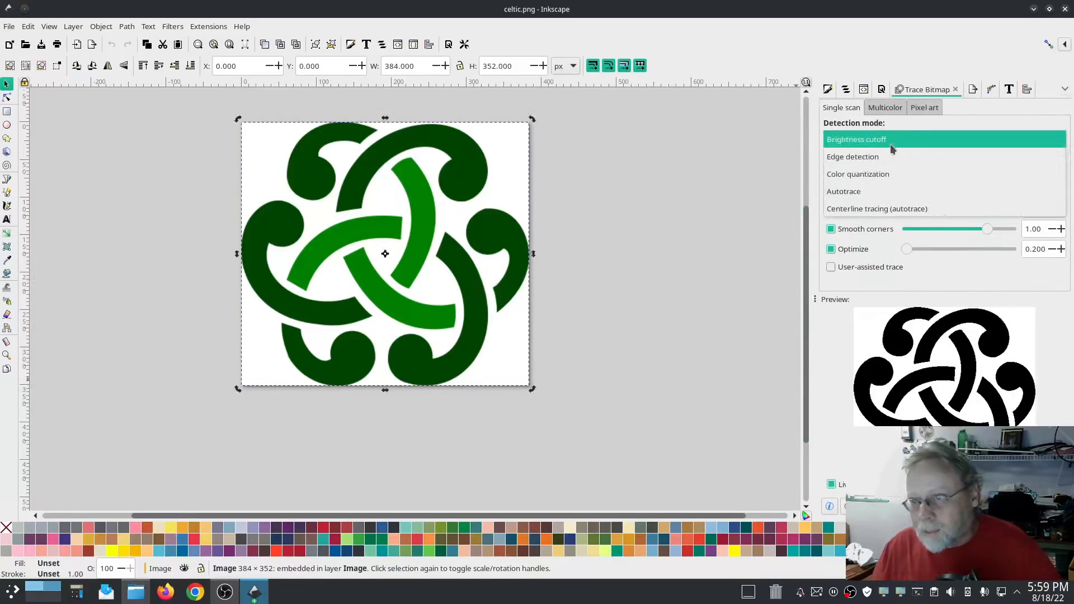
click(879, 210)
click(1043, 506)
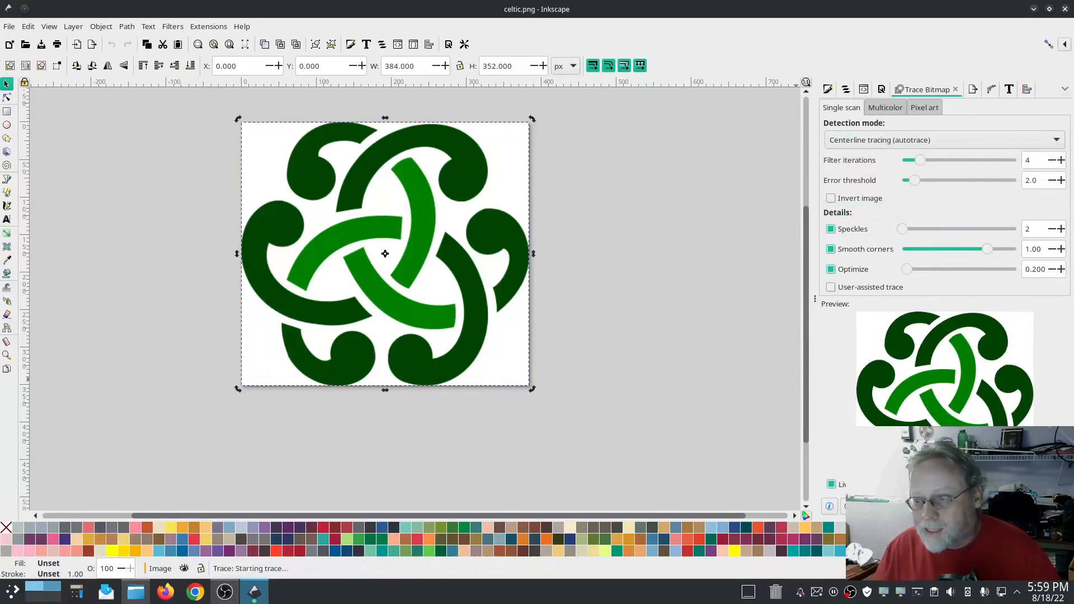
Hide the original Celtic image to examine the centerline trace on its own, and show the image again
click(846, 90)
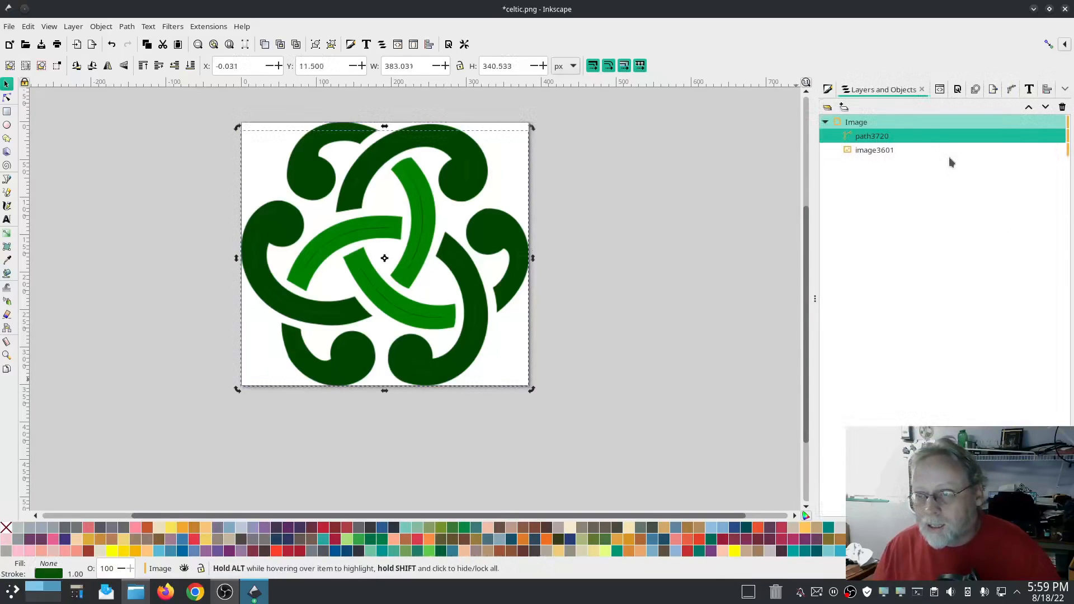
click(1045, 150)
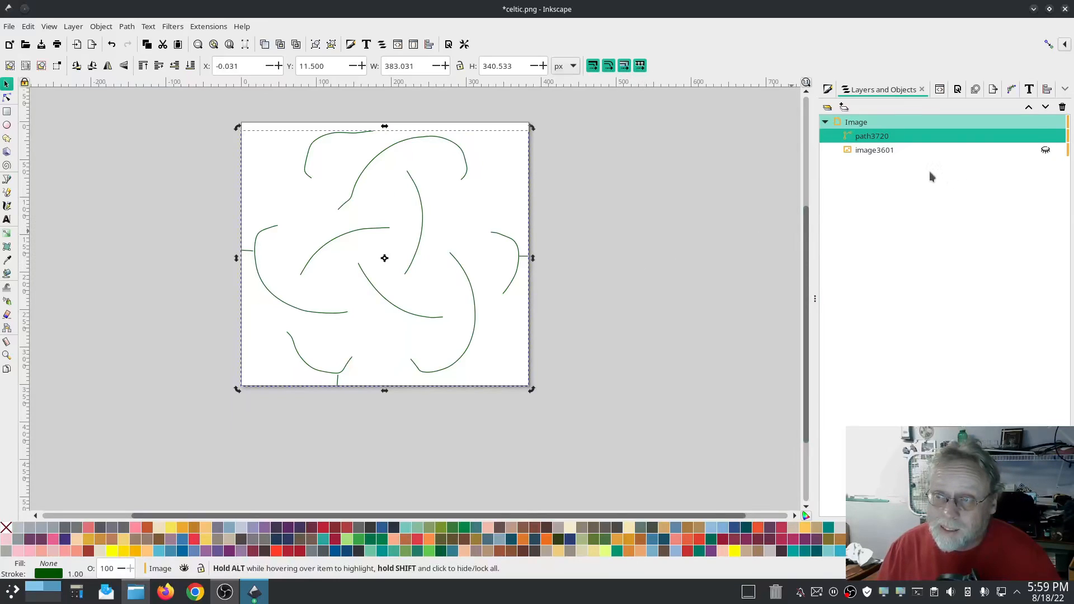
click(1045, 151)
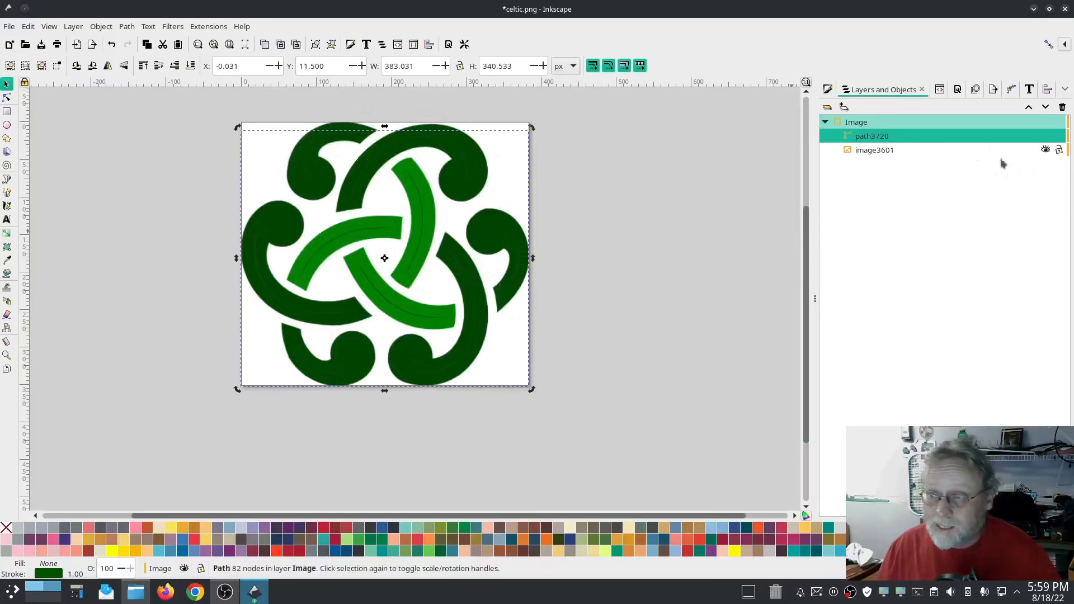
Delete the traced centerline path and select the original Celtic knot image
click(884, 152)
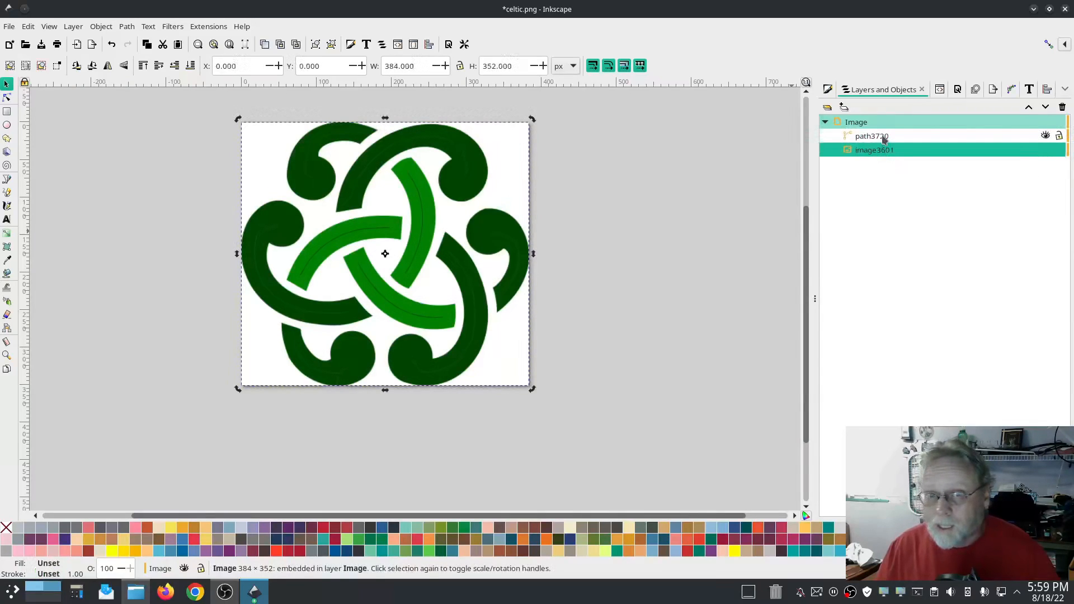
click(883, 139)
key(Delete)
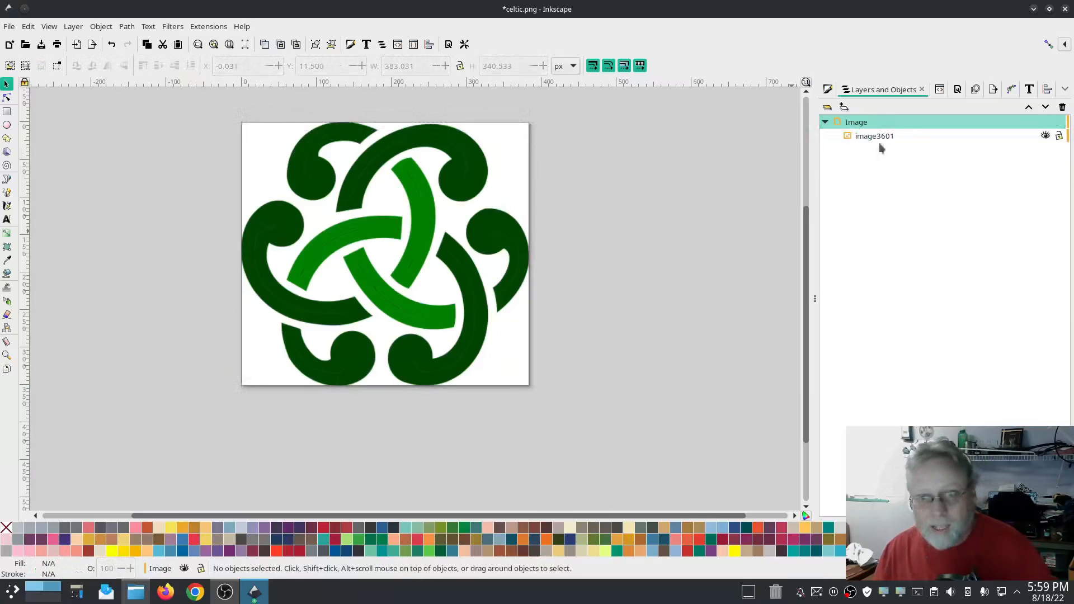
click(885, 139)
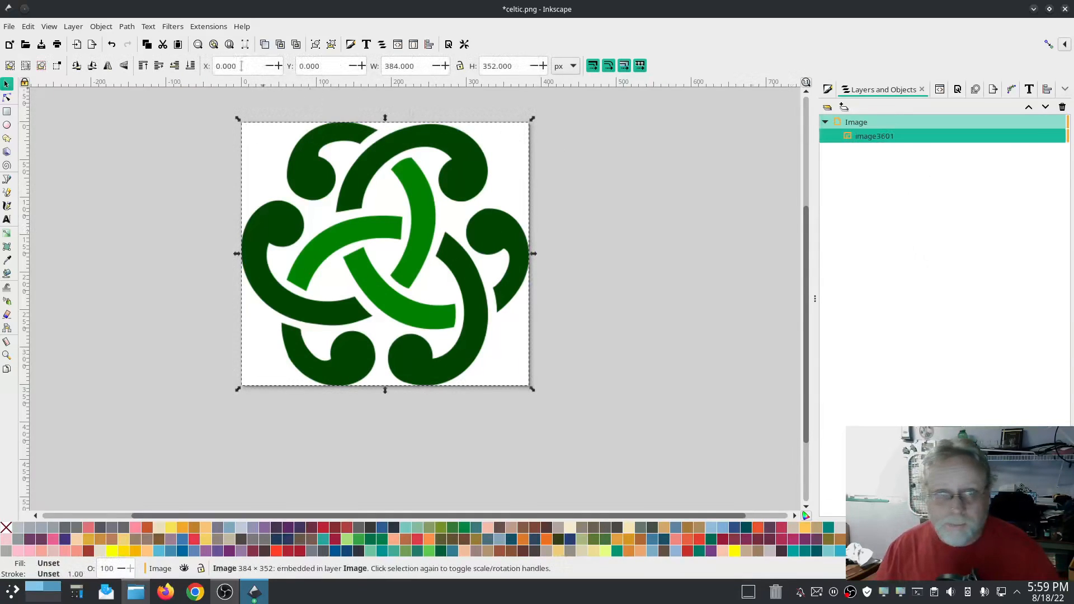
click(207, 27)
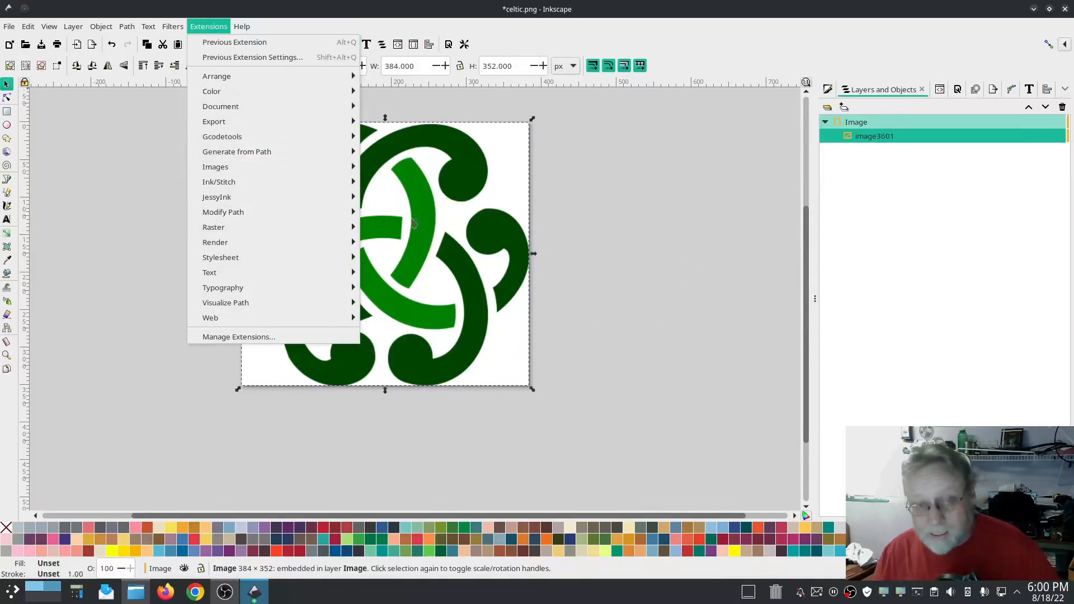
mouse_move(292, 181)
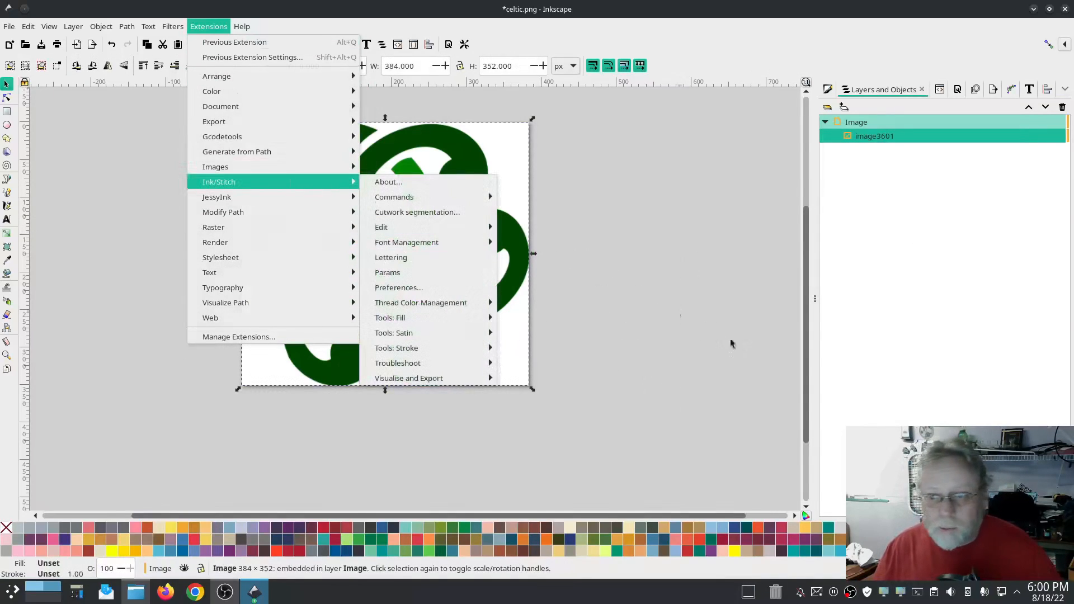
click(715, 333)
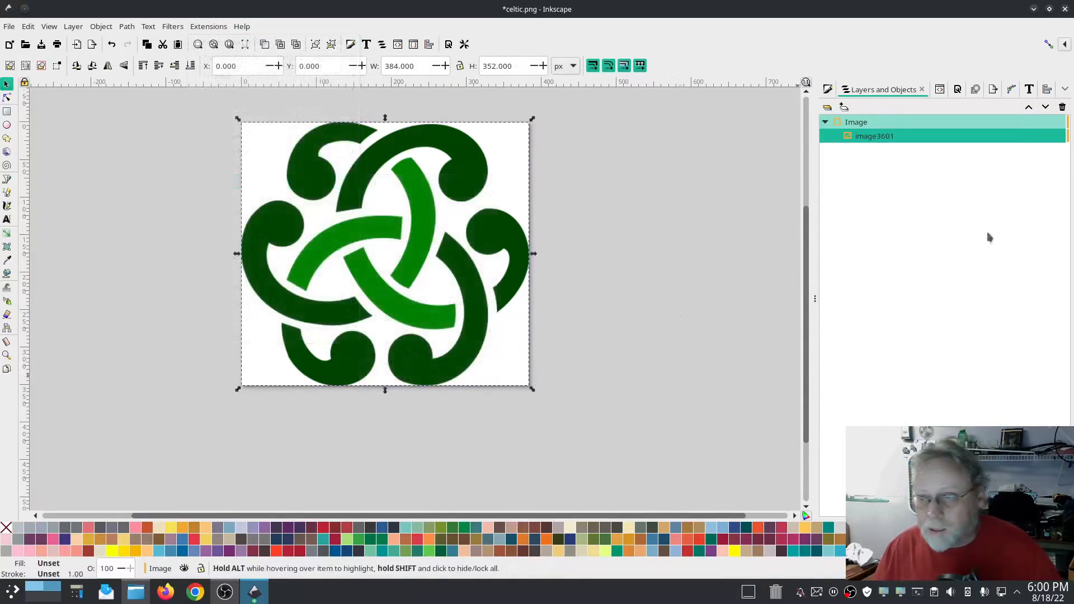
Preview a single-scan trace of the Celtic knot with Color quantization and set the detection mode to Brightness cutoff
click(976, 90)
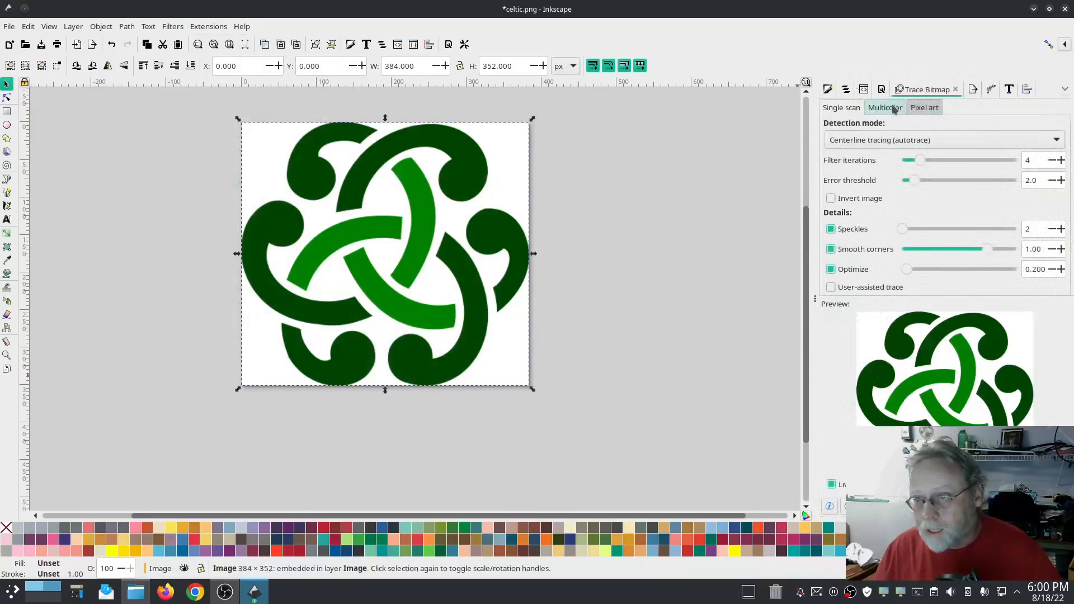
click(867, 141)
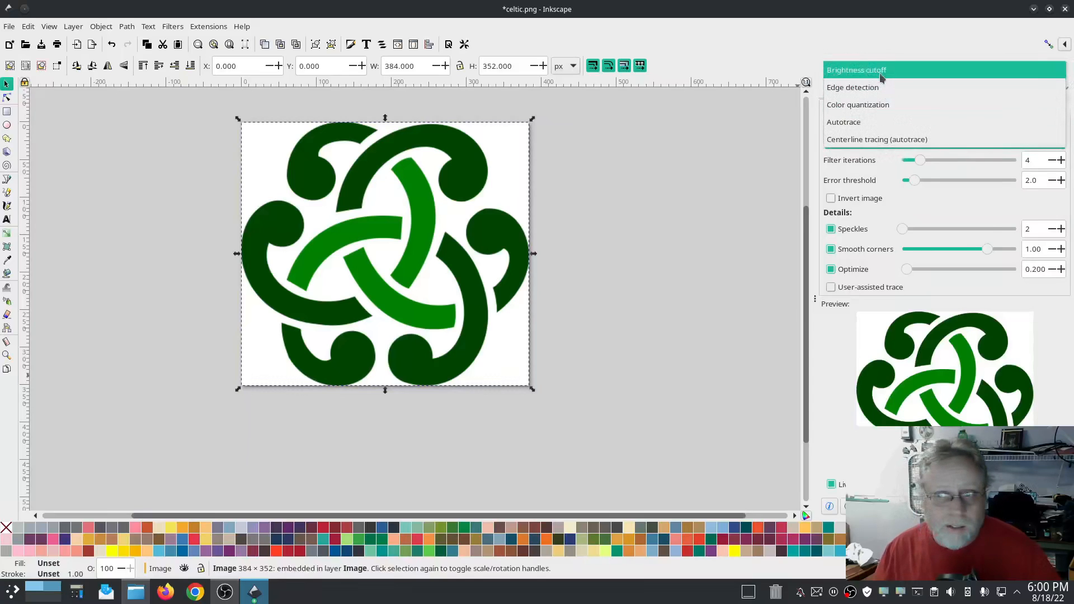
click(883, 72)
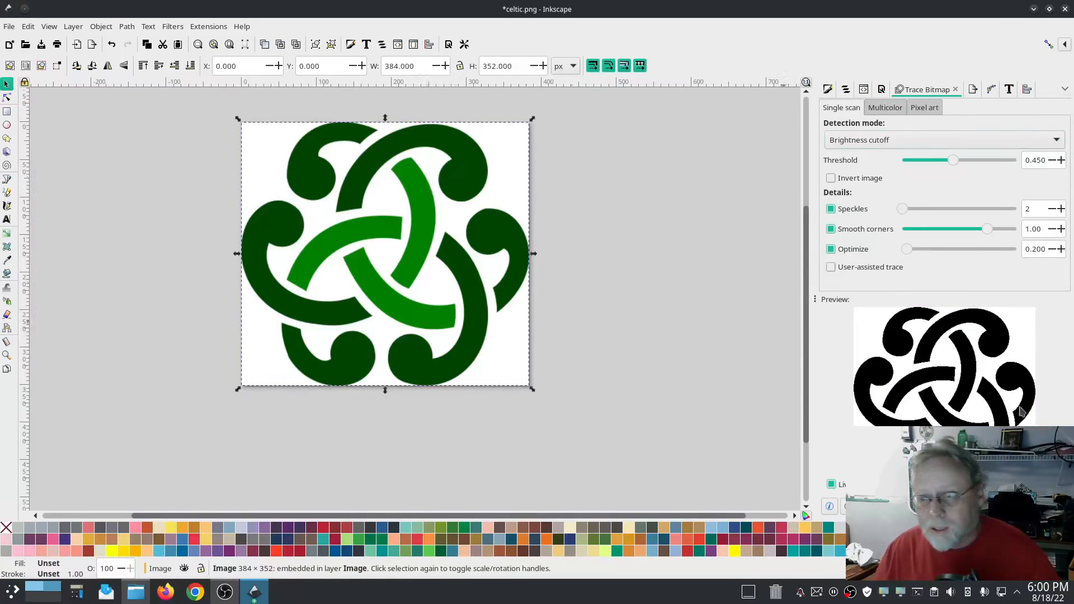
click(856, 144)
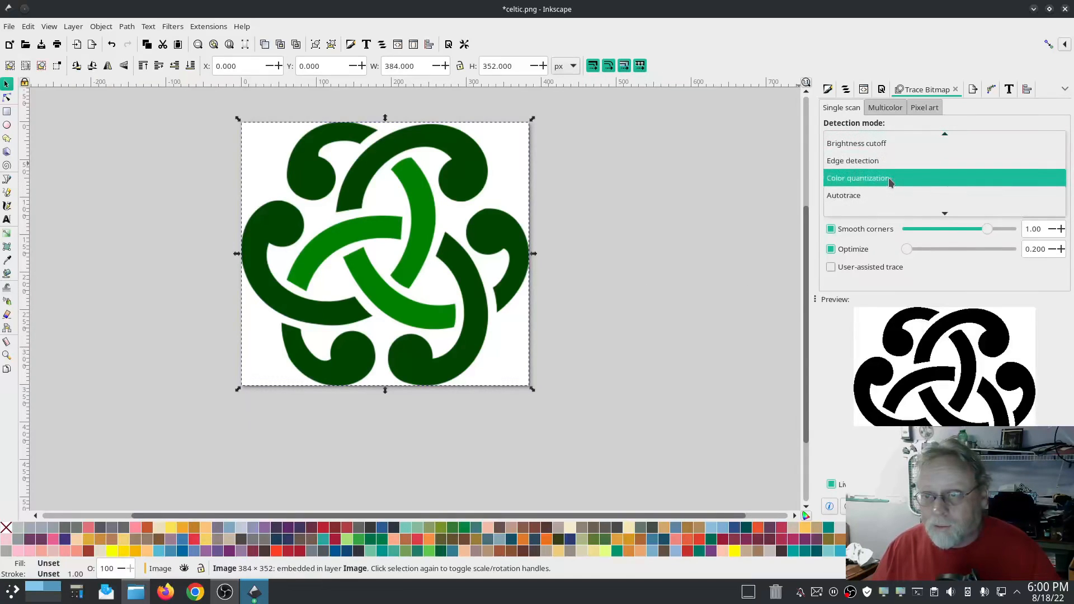
click(888, 176)
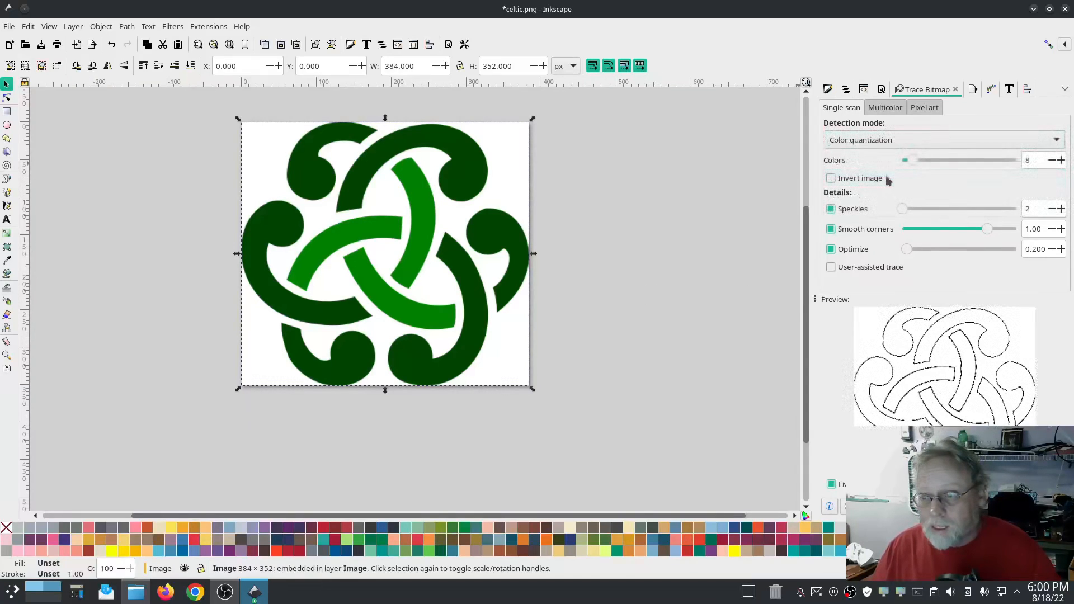
click(894, 142)
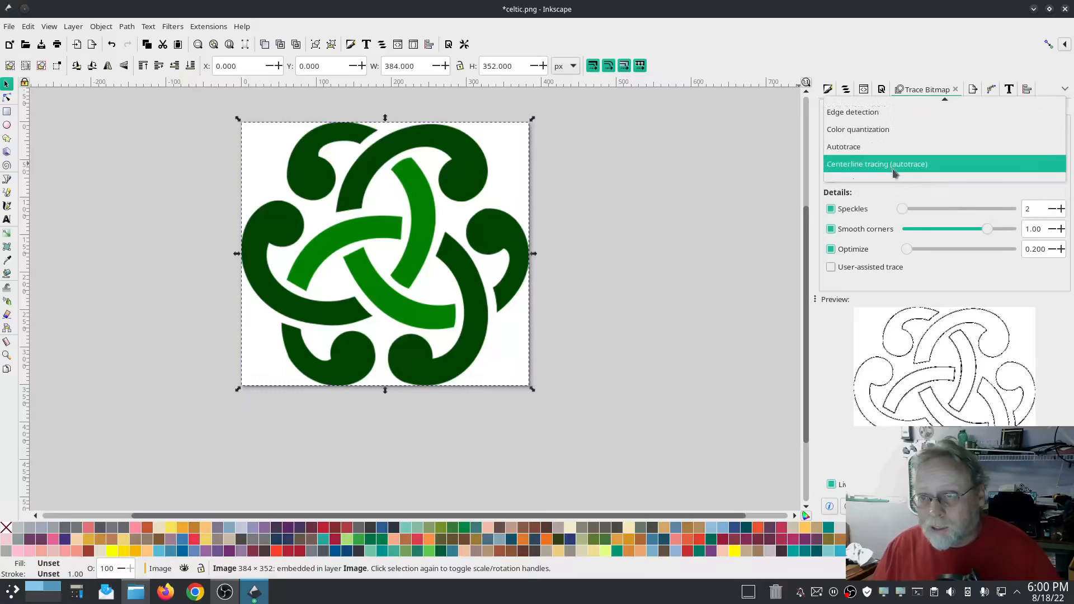
click(891, 107)
Preview the multicolor trace of the Celtic knot with the Grays and Brightness steps detection modes
click(891, 107)
click(895, 144)
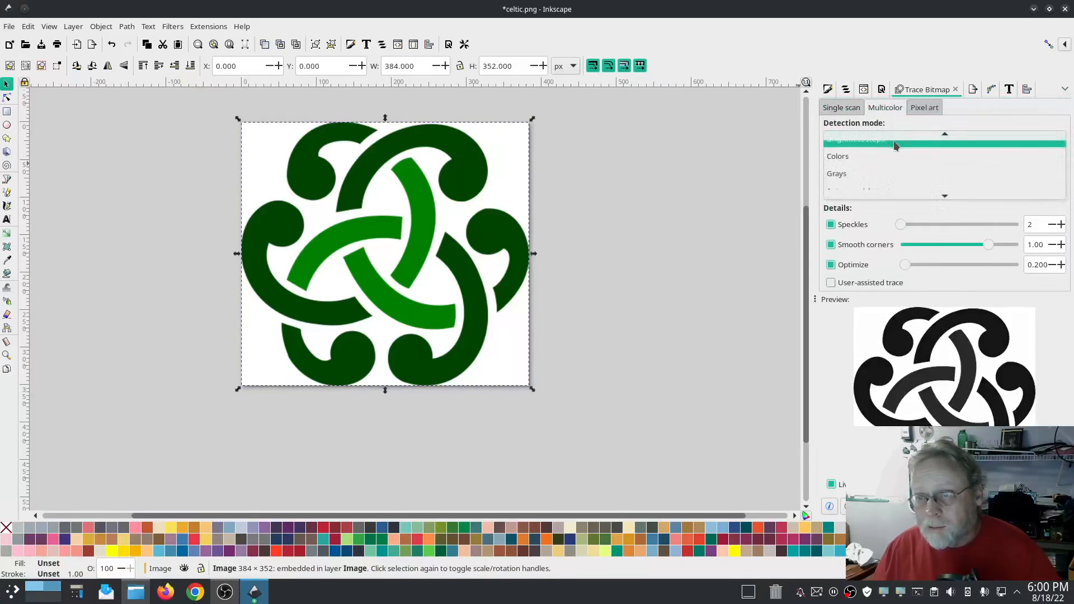
click(890, 171)
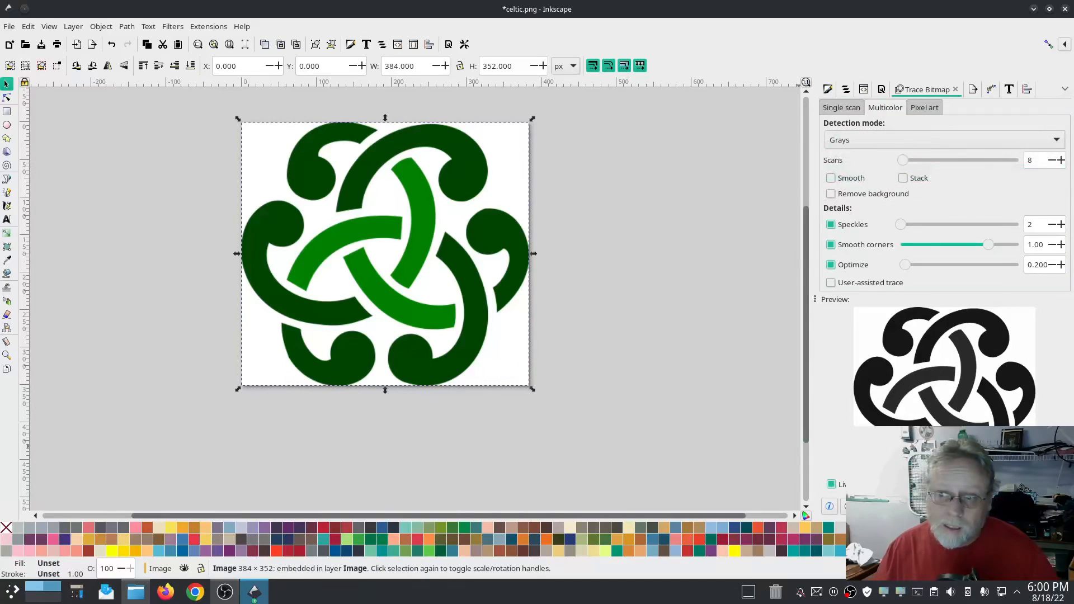
click(894, 144)
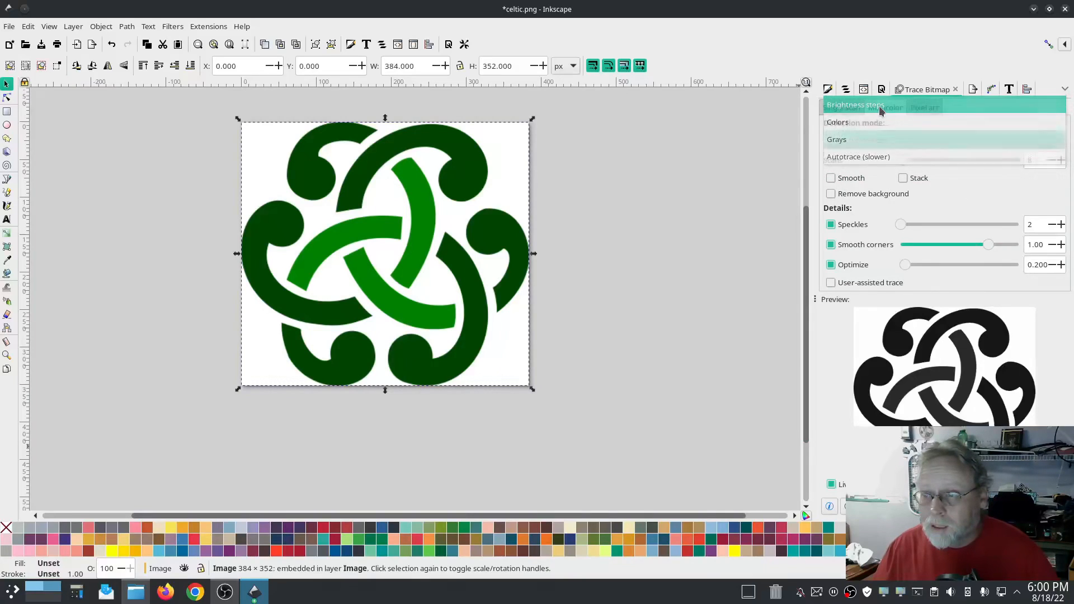
click(878, 105)
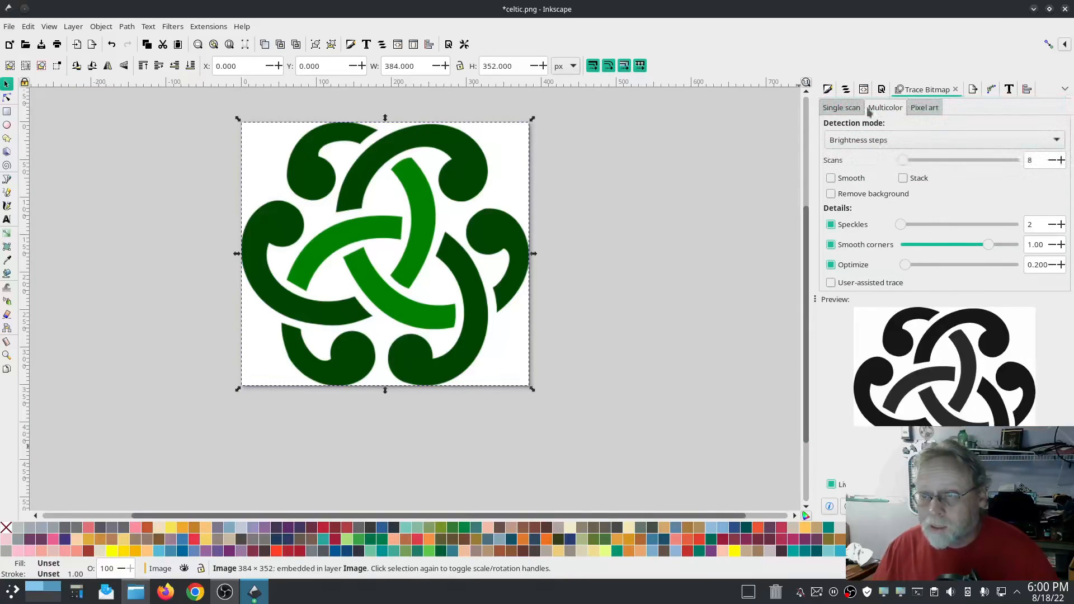
Trace the Celtic knot image in a single scan using Brightness cutoff with a threshold of 0.450
click(828, 89)
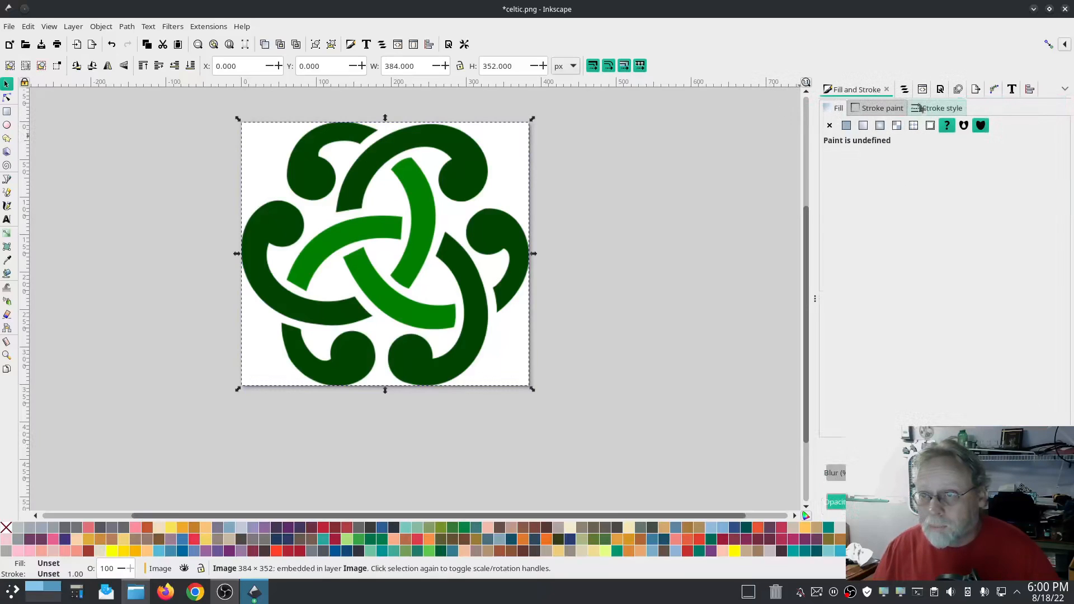
click(959, 90)
click(842, 108)
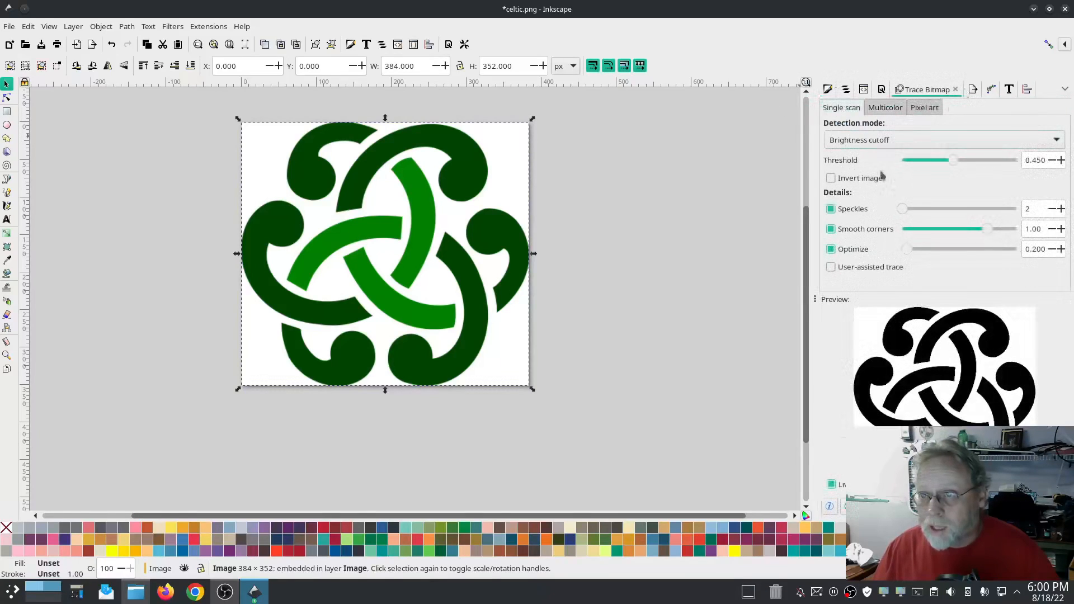
click(860, 144)
click(859, 144)
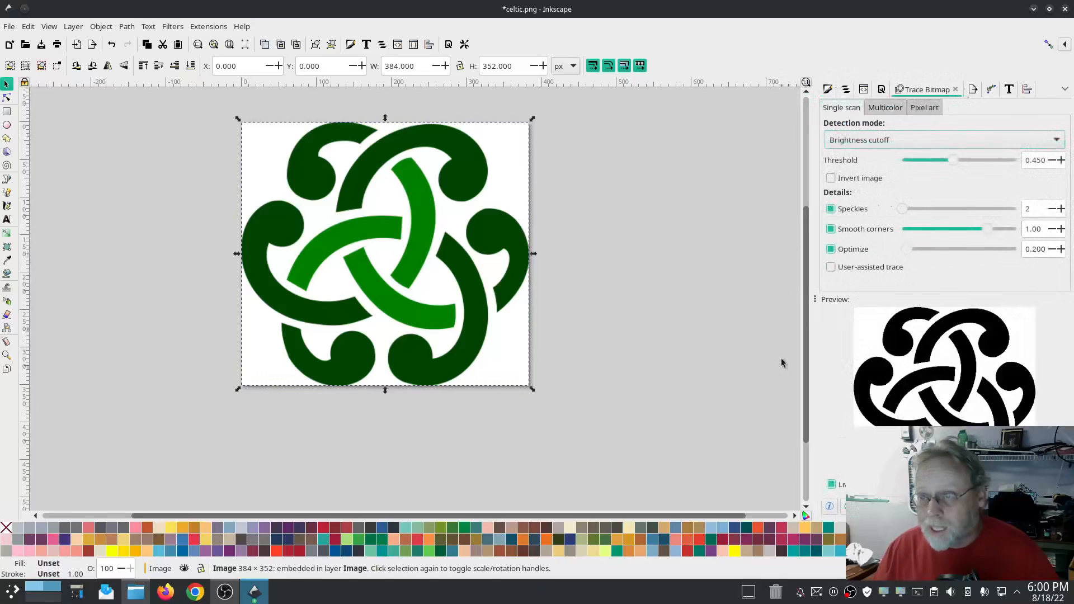
click(1047, 506)
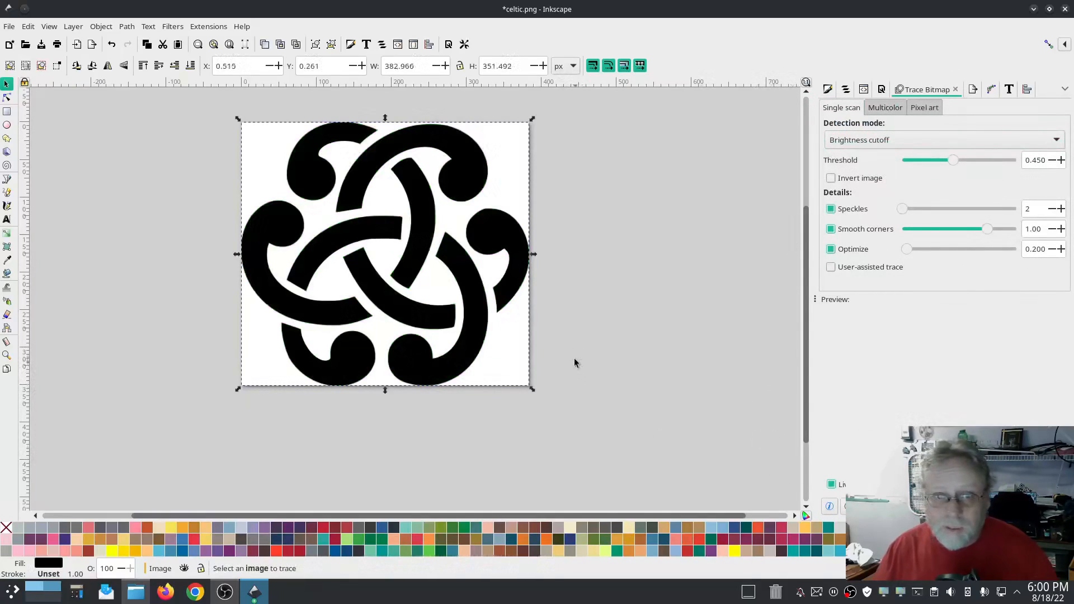
Delete the original Celtic knot bitmap from the Image layer, keeping the traced path
click(846, 92)
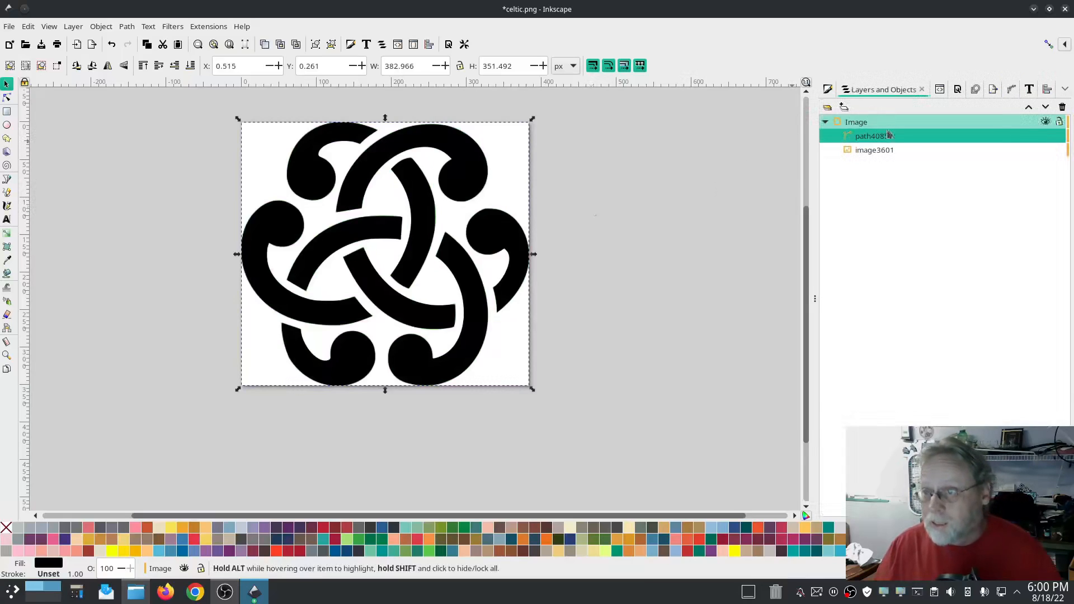
click(892, 151)
key(Delete)
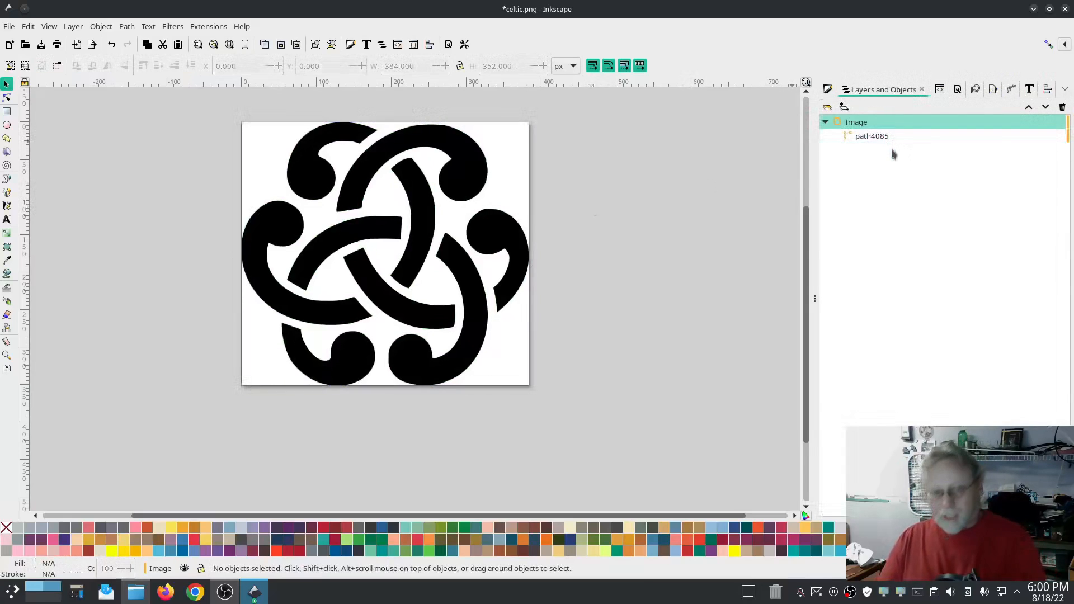
Break the traced knot path apart with Ink/Stitch Break Apart Fill Objects using the Simple method, and expand the Image layer
click(883, 140)
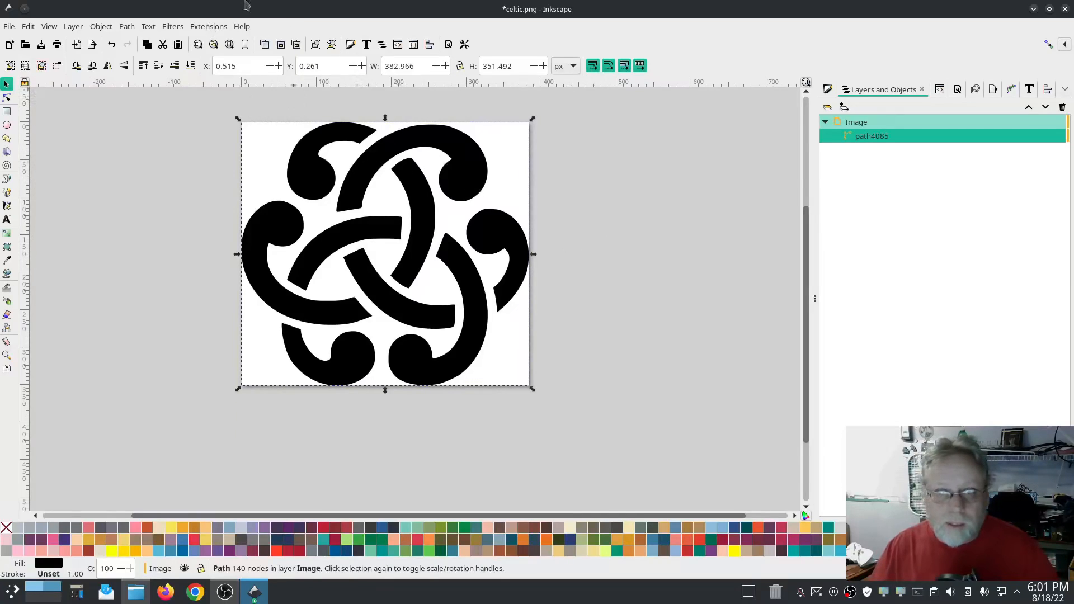
click(203, 28)
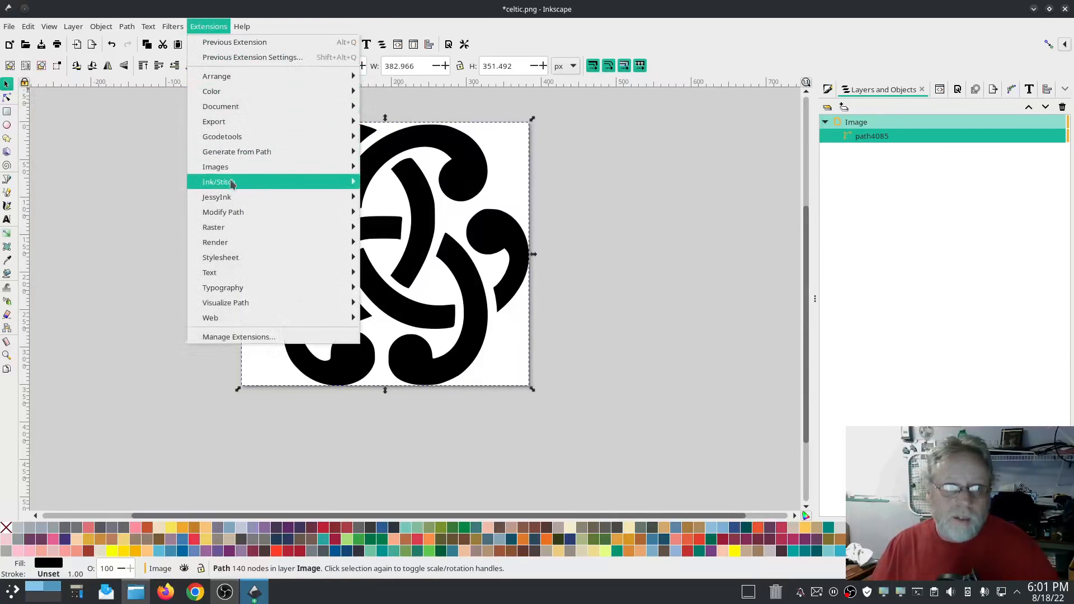
mouse_move(233, 182)
mouse_move(447, 203)
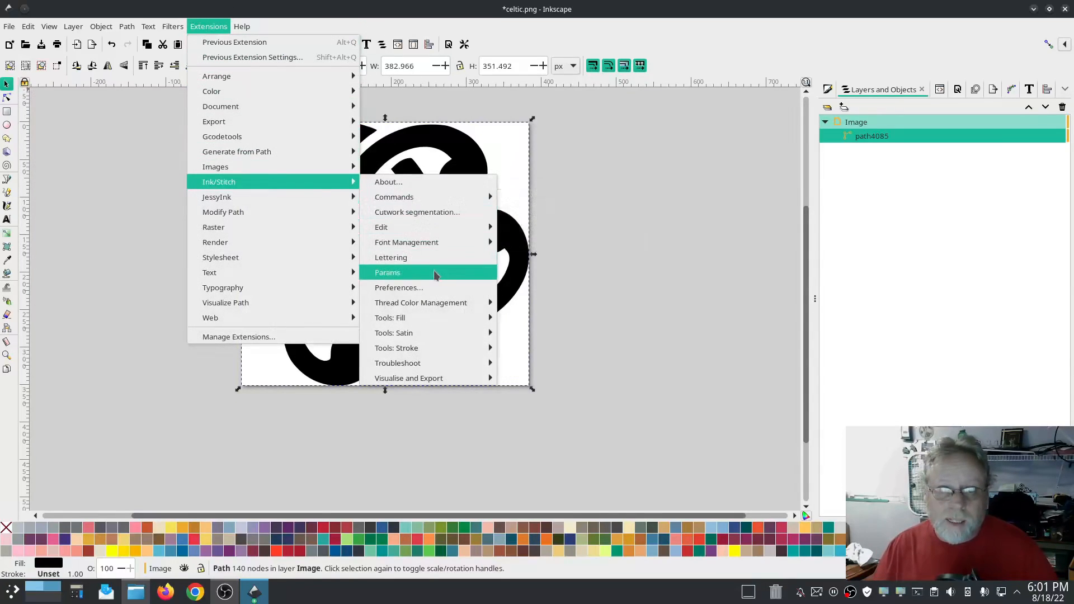
mouse_move(431, 317)
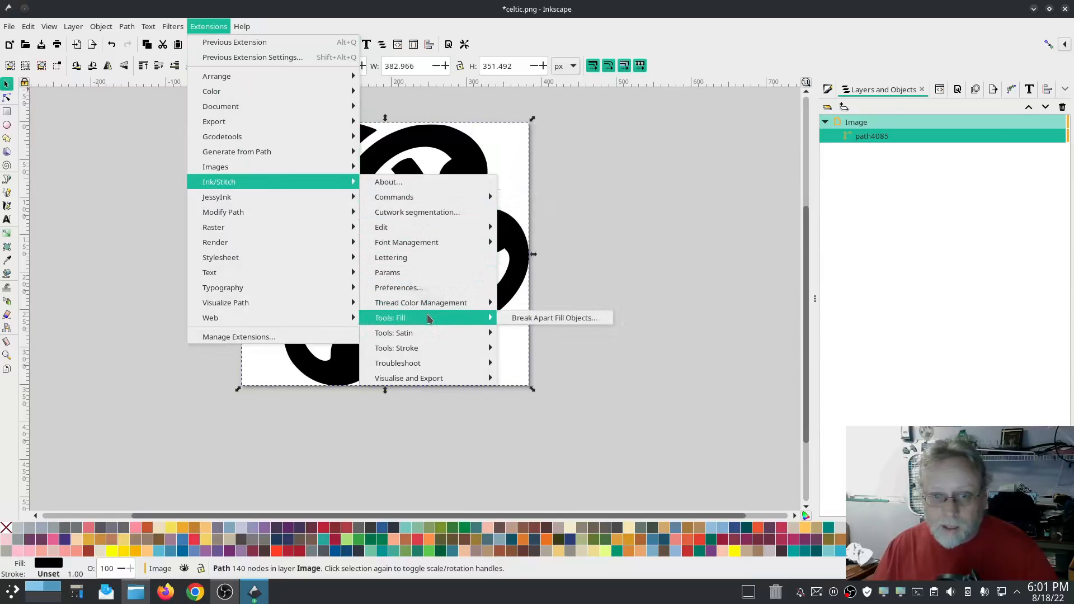
click(548, 317)
click(655, 343)
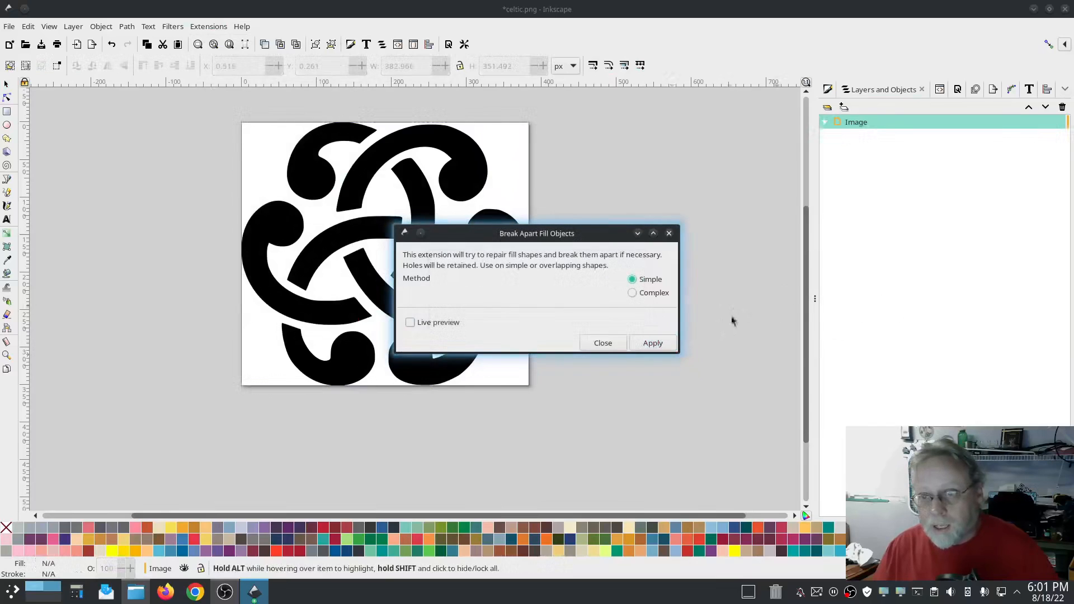
click(599, 344)
click(825, 122)
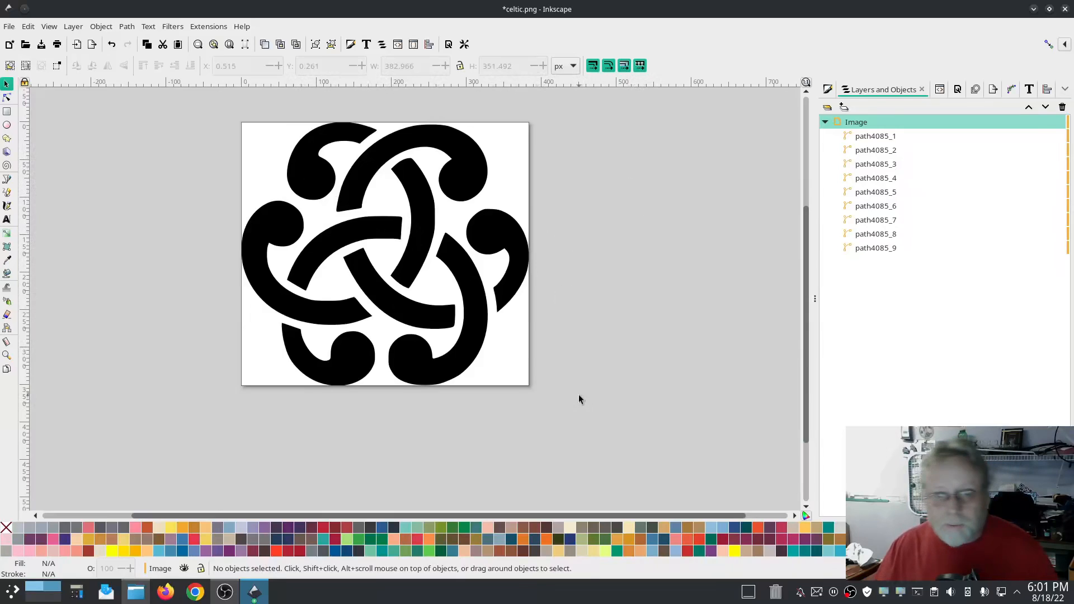
Select all nine knot paths, remove their fill and give them a flat color stroke
click(870, 248)
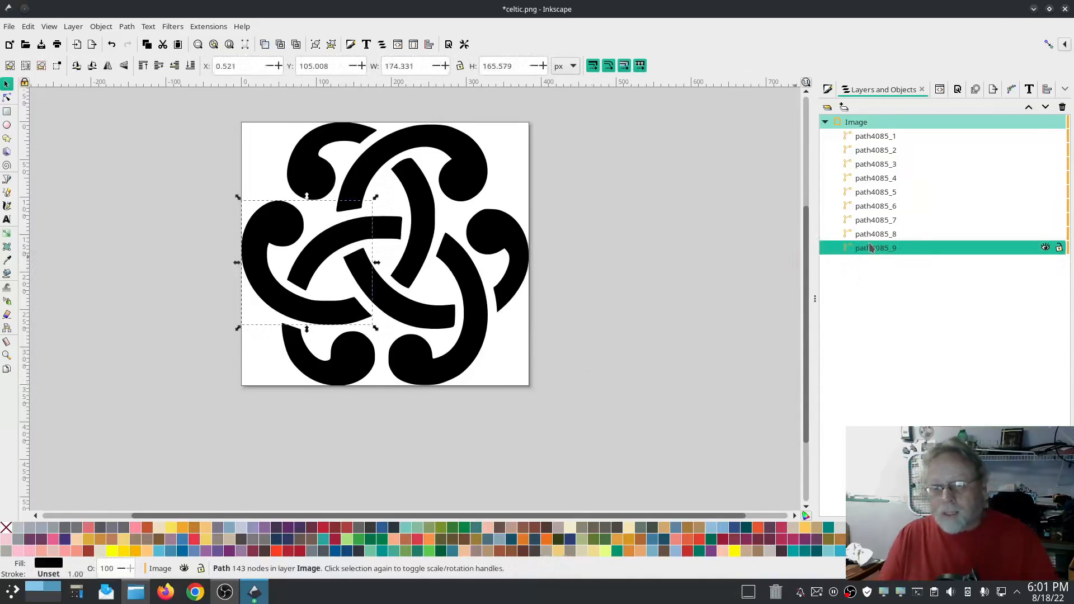
click(862, 138)
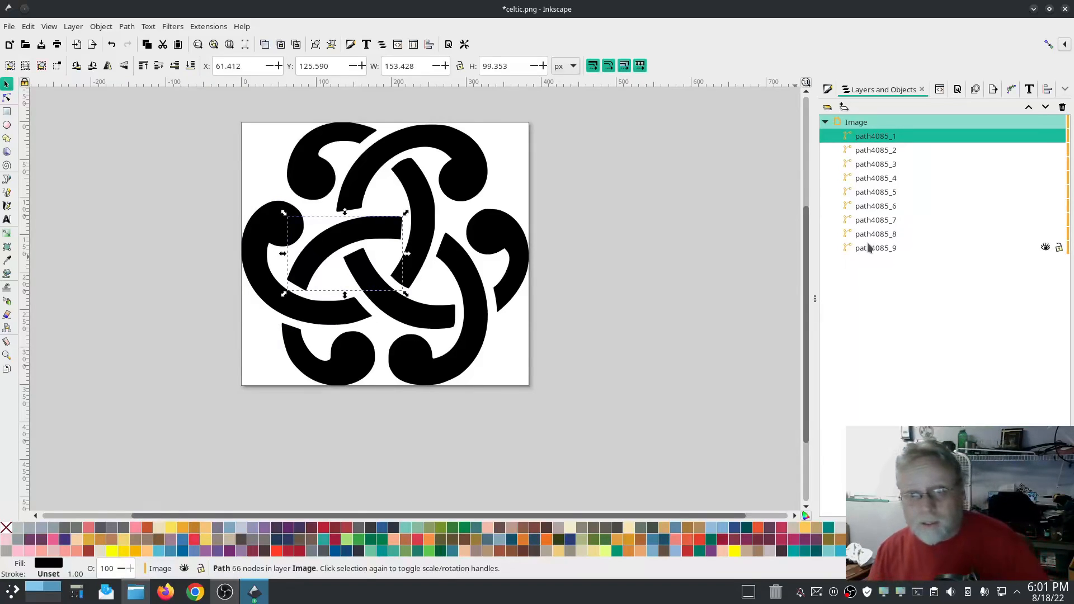
click(877, 248)
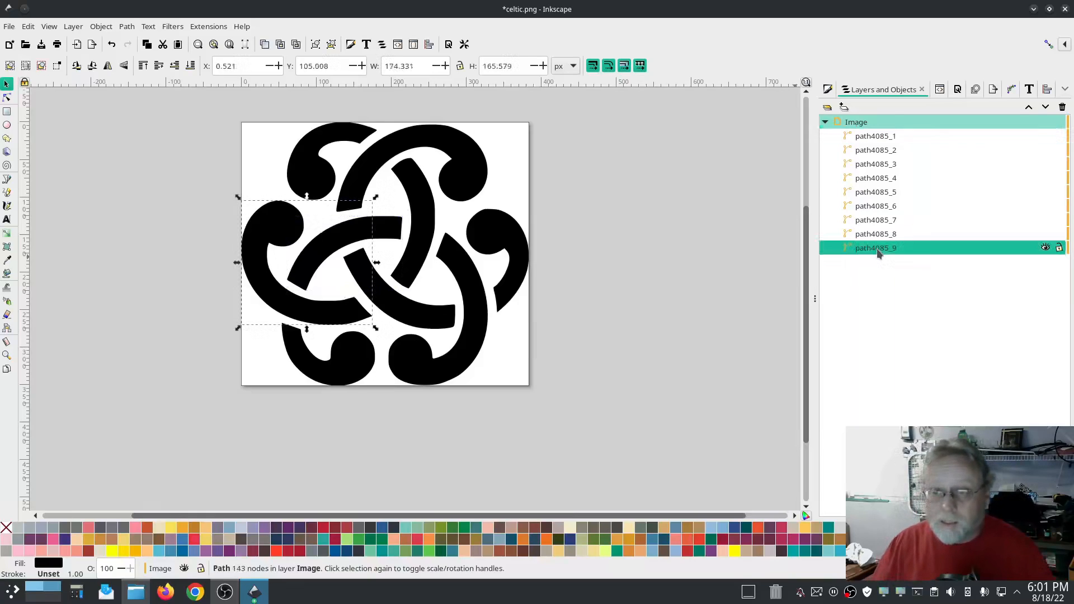
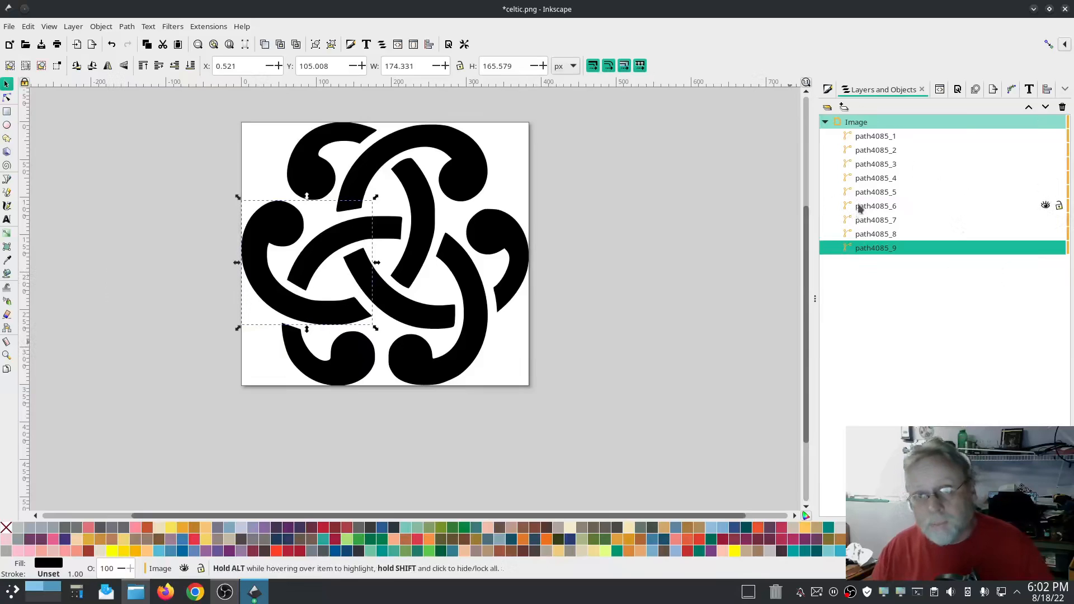
shift+click(876, 139)
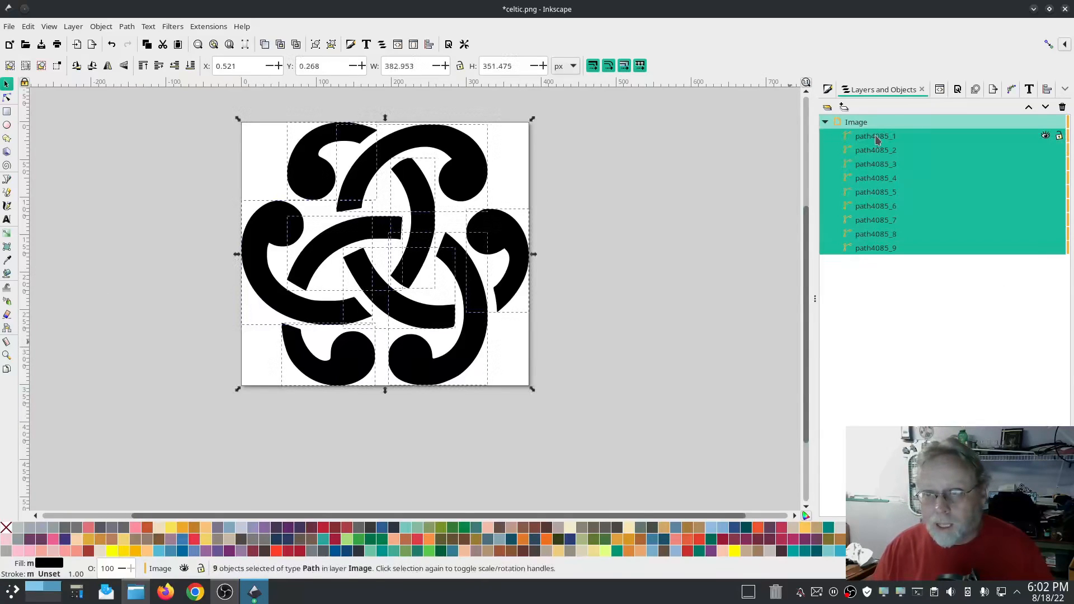
click(828, 90)
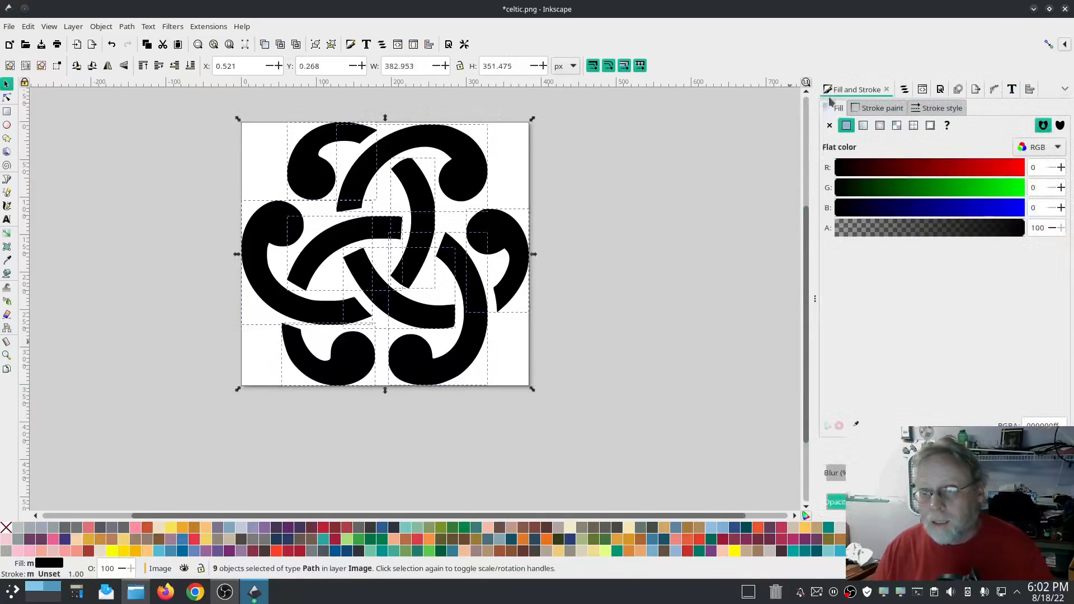
click(830, 125)
click(878, 108)
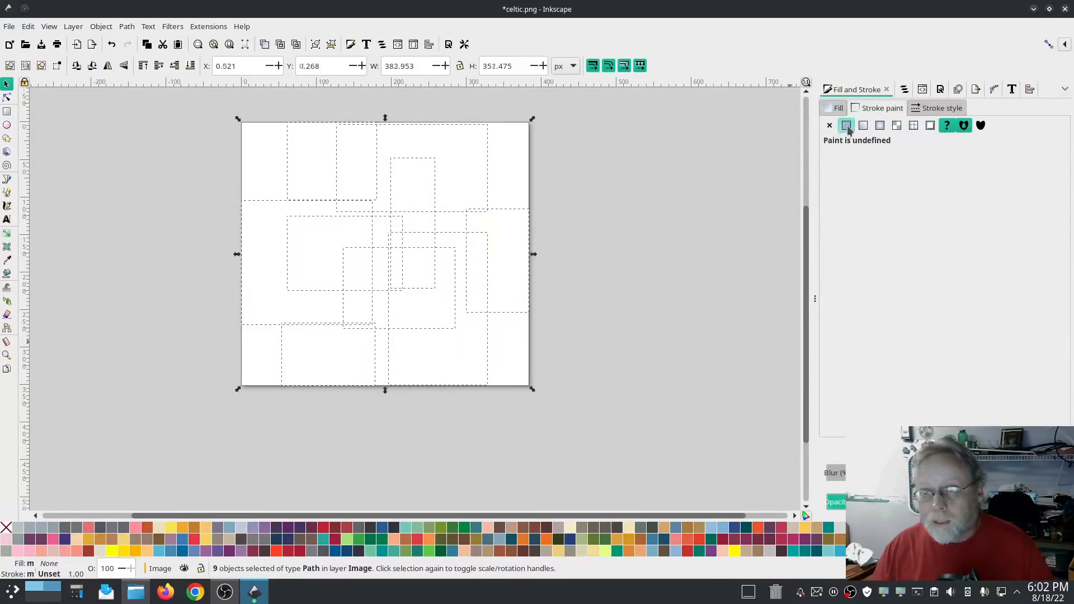
click(846, 125)
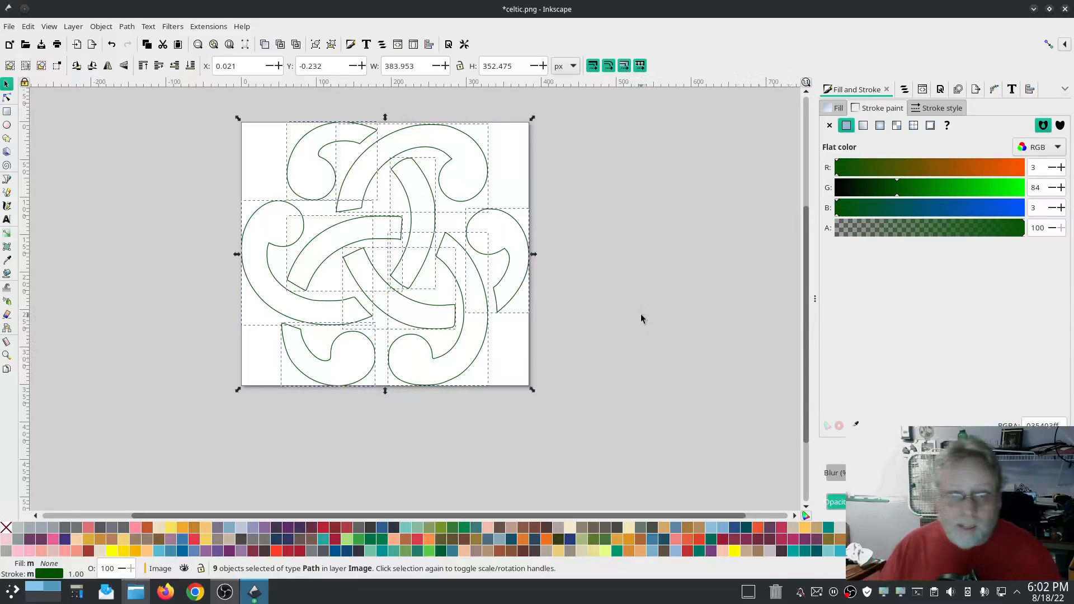
Simplify all nine knot paths to reduce their nodes
click(905, 89)
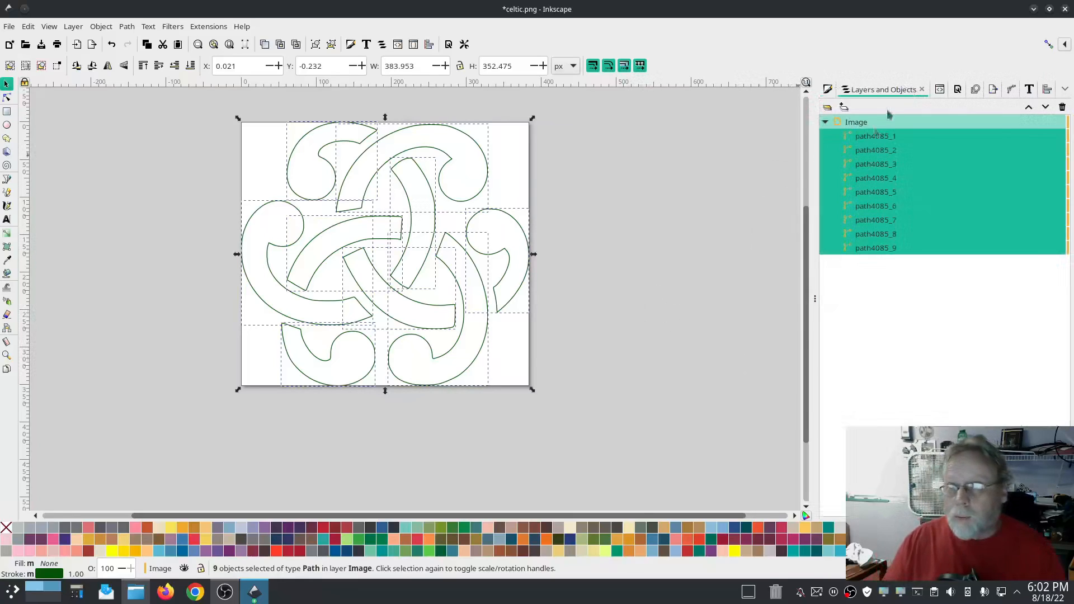
click(837, 269)
click(861, 248)
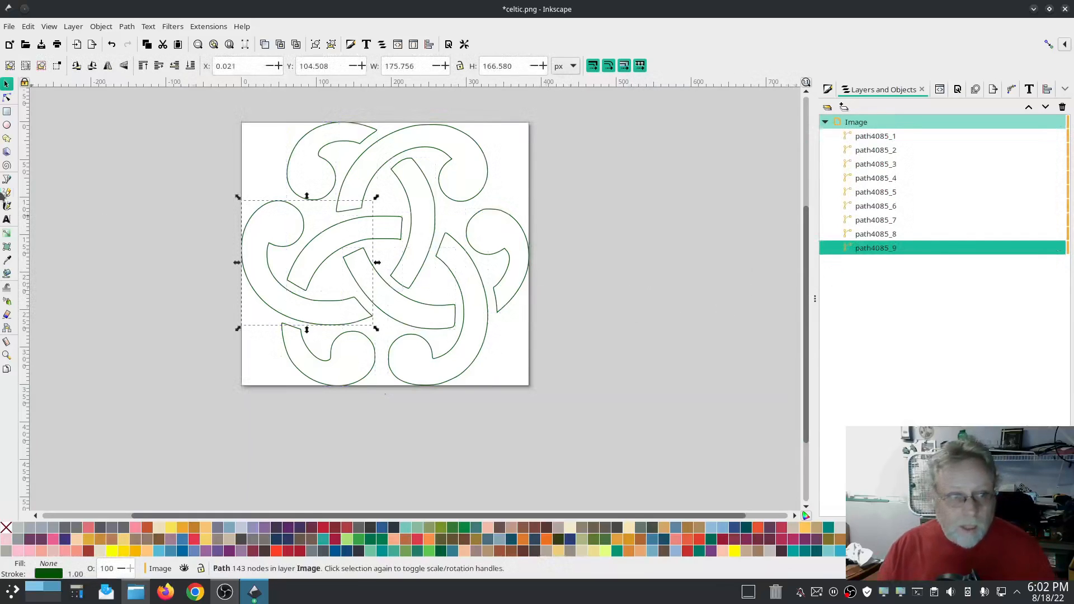
click(7, 98)
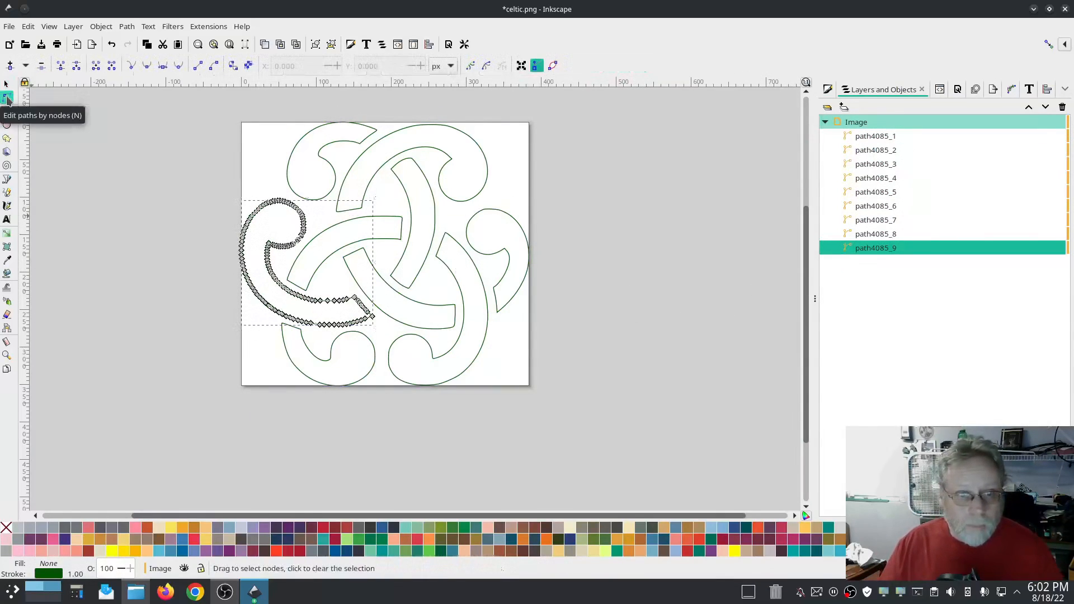
shift+click(880, 140)
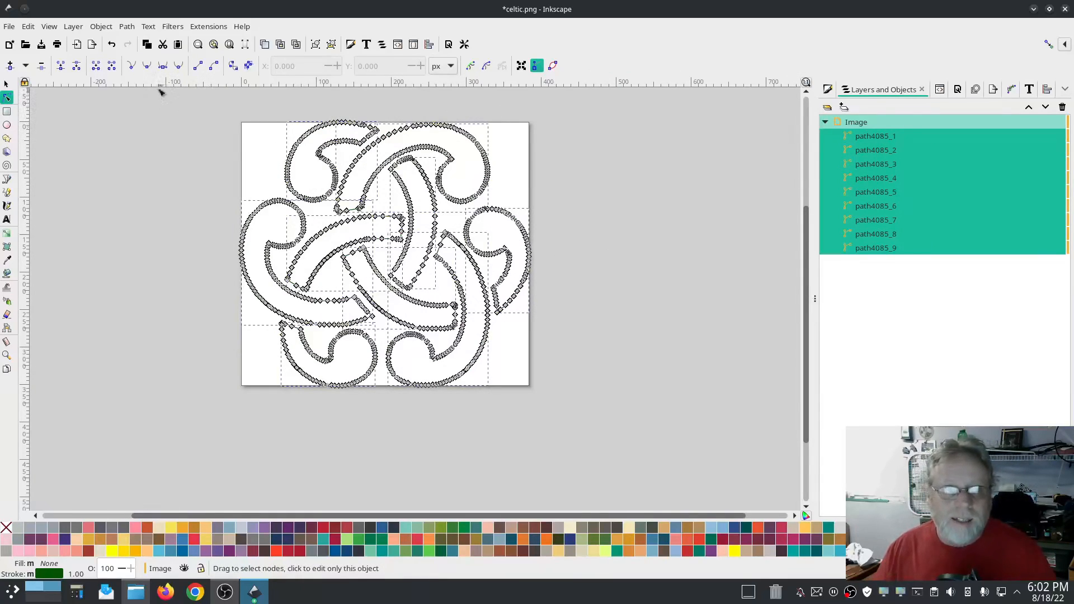
click(126, 27)
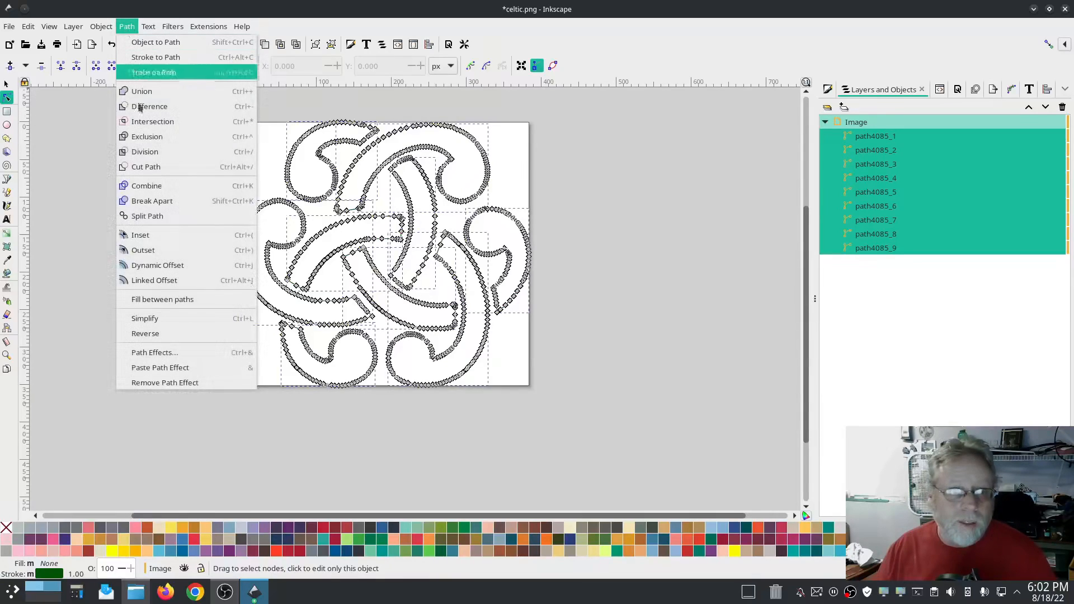
click(151, 319)
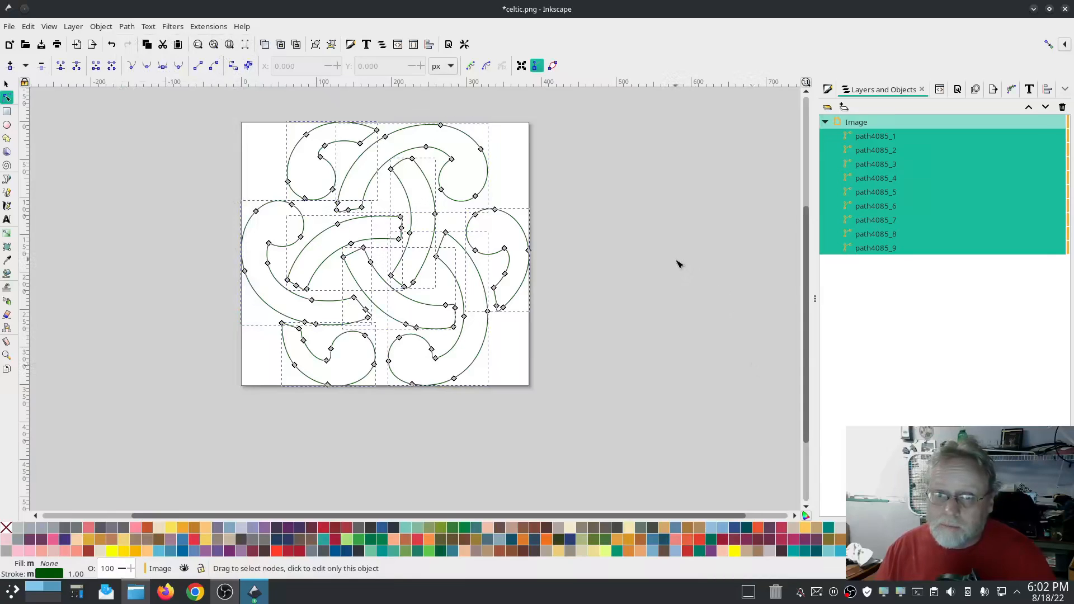
click(727, 338)
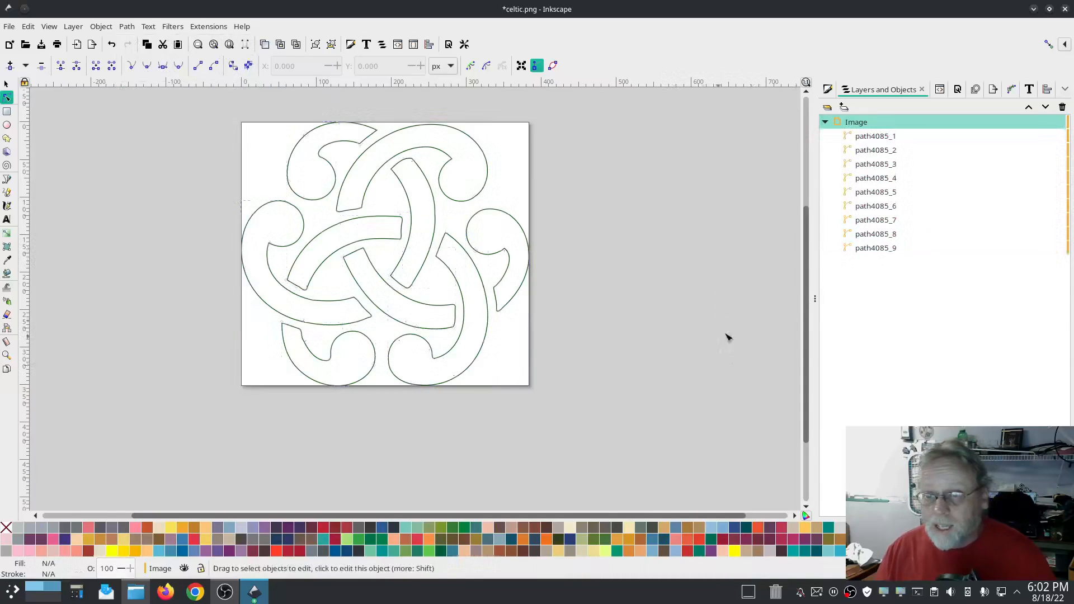
Open the tail end of the left curl (path4085_9) by breaking its outline at the end's middle node and deleting the loose segments
click(873, 248)
ctrl+scroll(255, 280, up, 3)
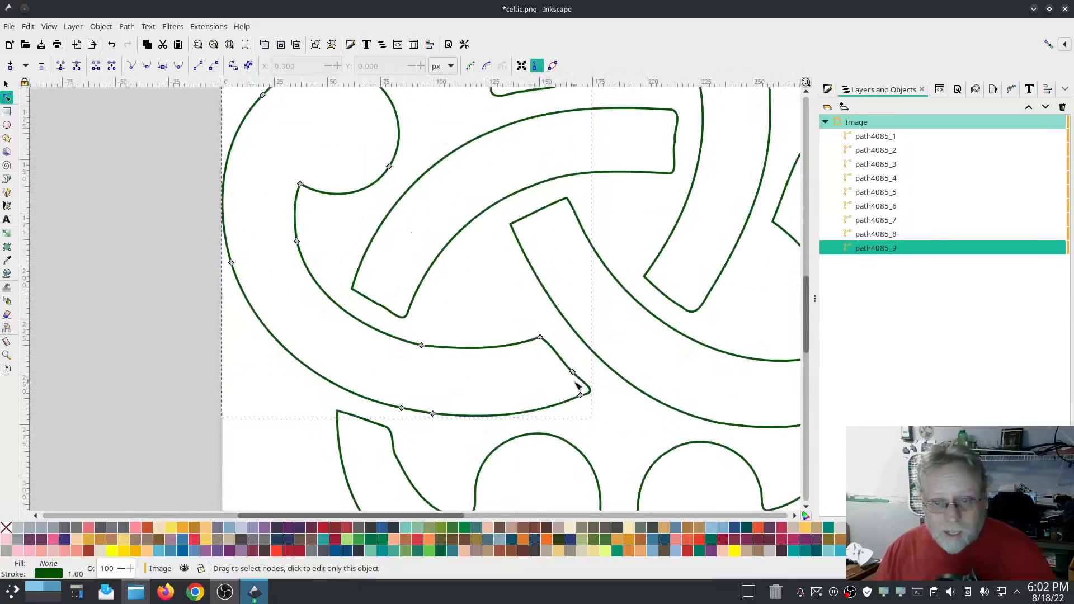
click(573, 372)
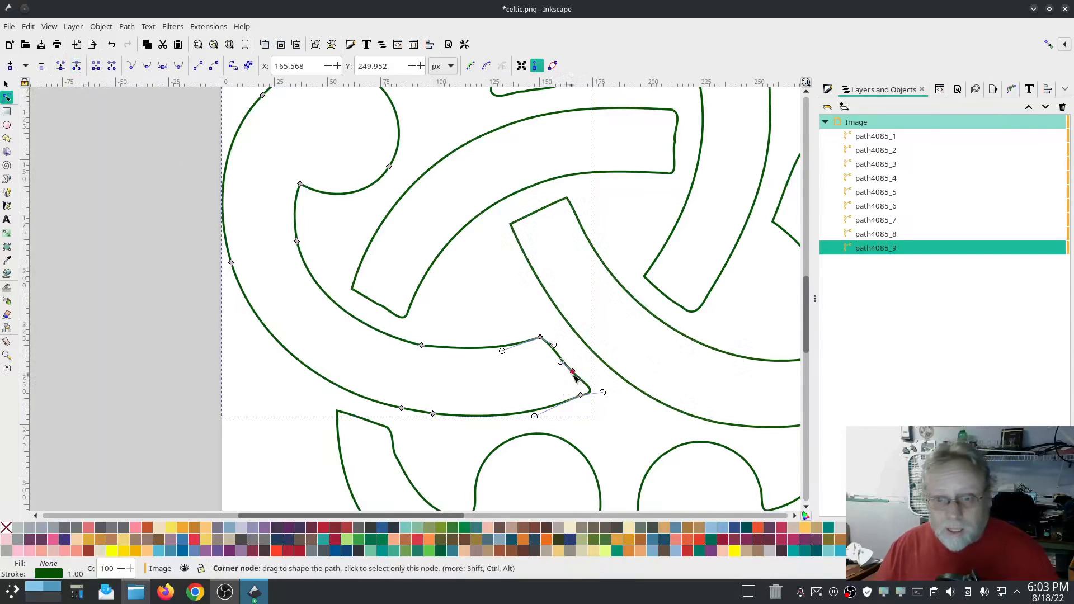
mouse_move(572, 371)
mouse_down()
mouse_move(580, 384)
mouse_move(569, 367)
mouse_up()
key(ctrl+z)
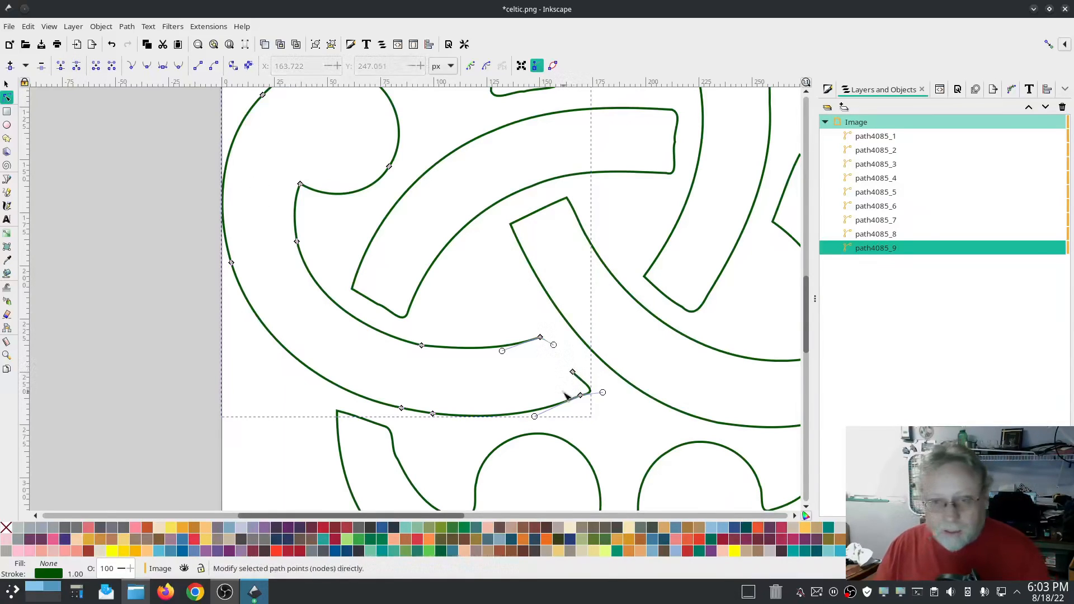
key(Delete)
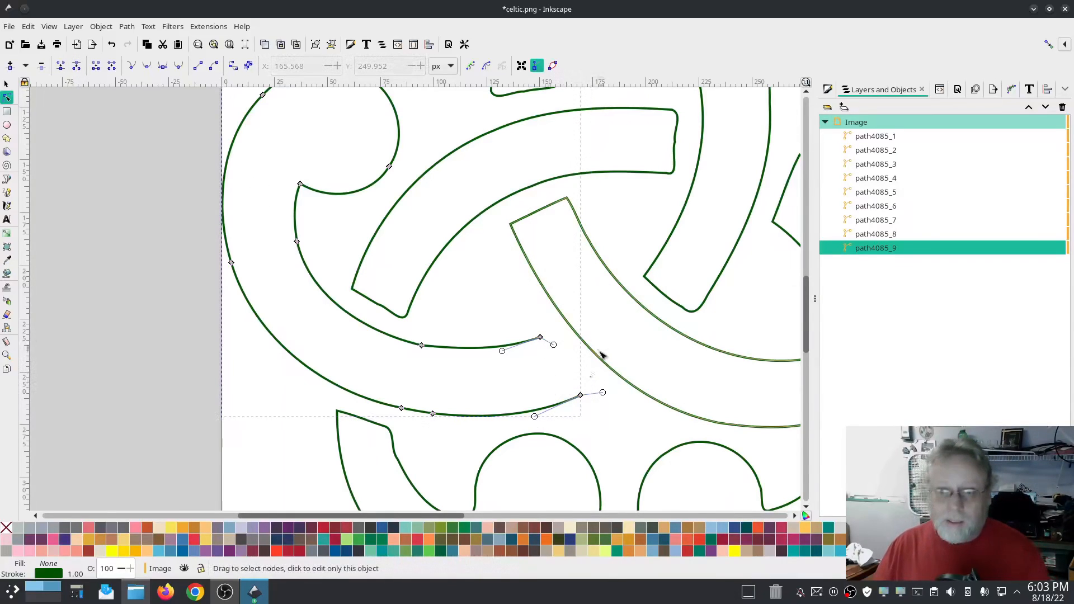
Open the round head of the left curl by adding a node on its outer curve, breaking the path there and deleting the loose segments
drag(348, 213, 369, 327)
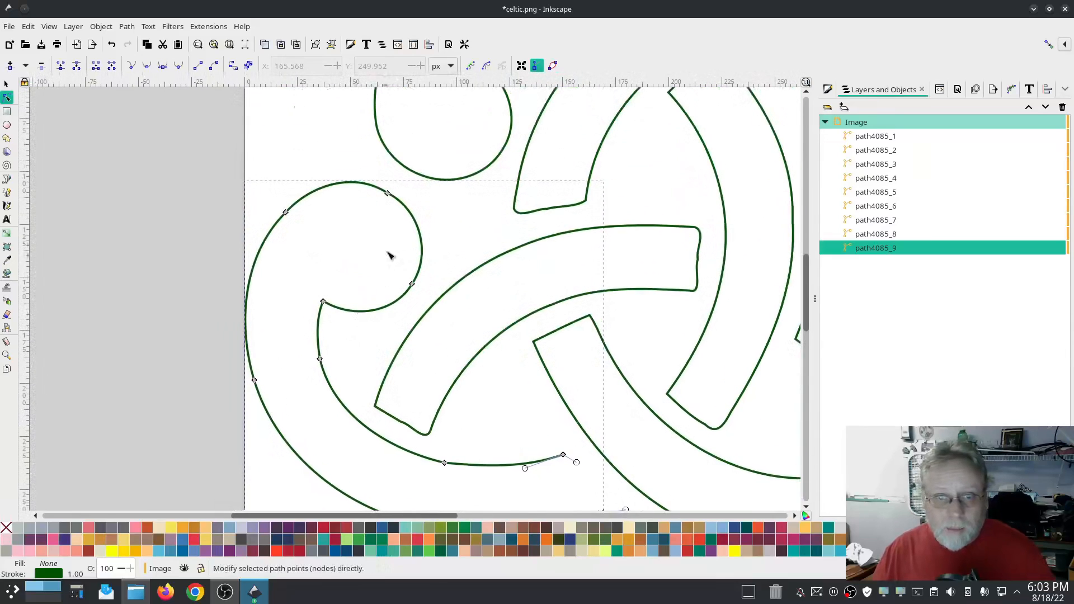
double_click(417, 225)
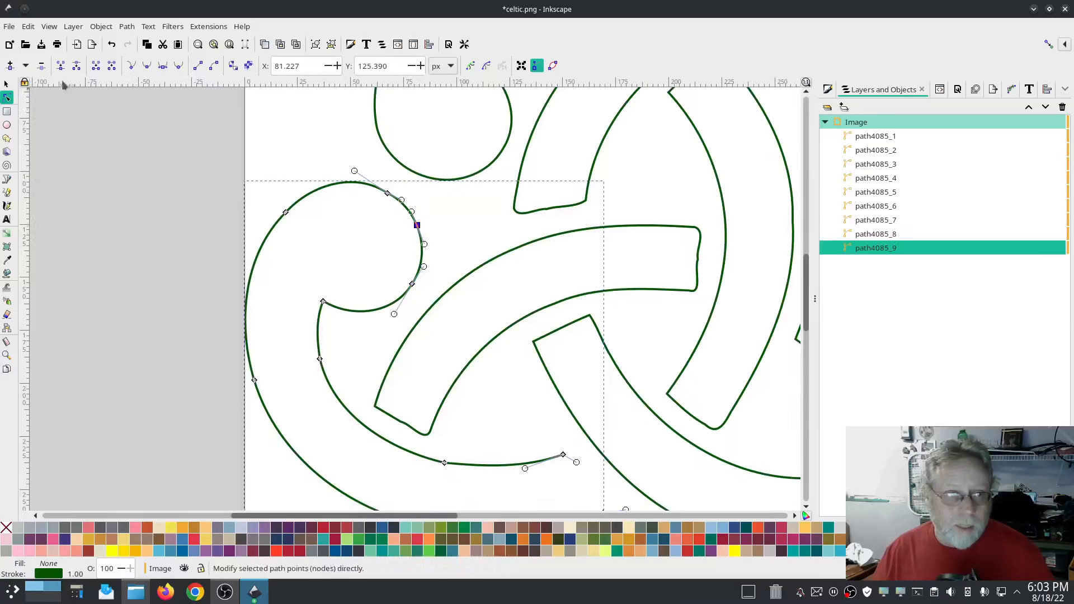
click(76, 66)
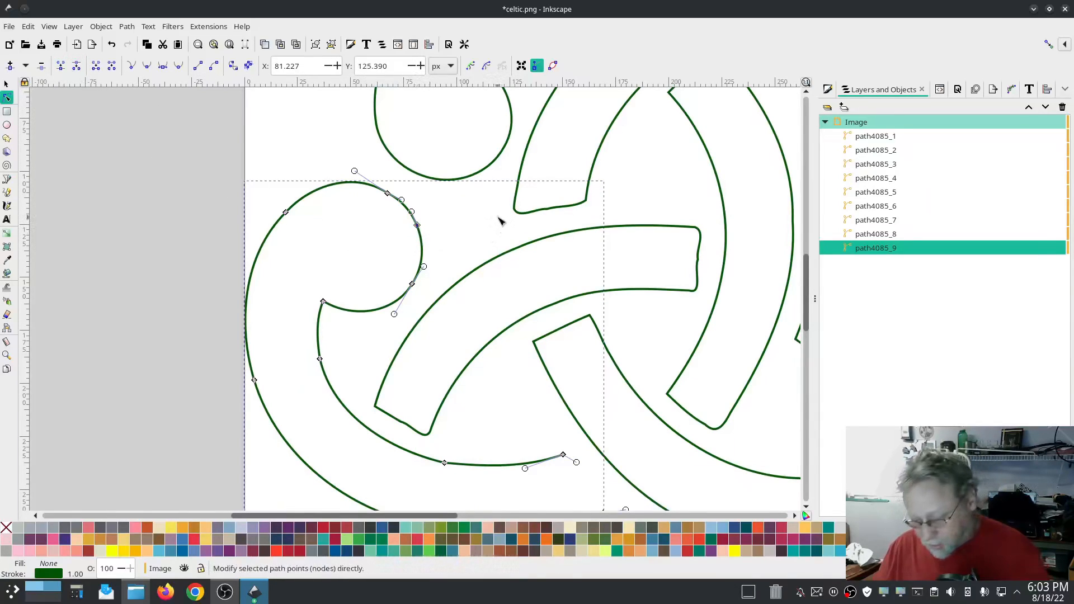
click(417, 225)
key(Delete)
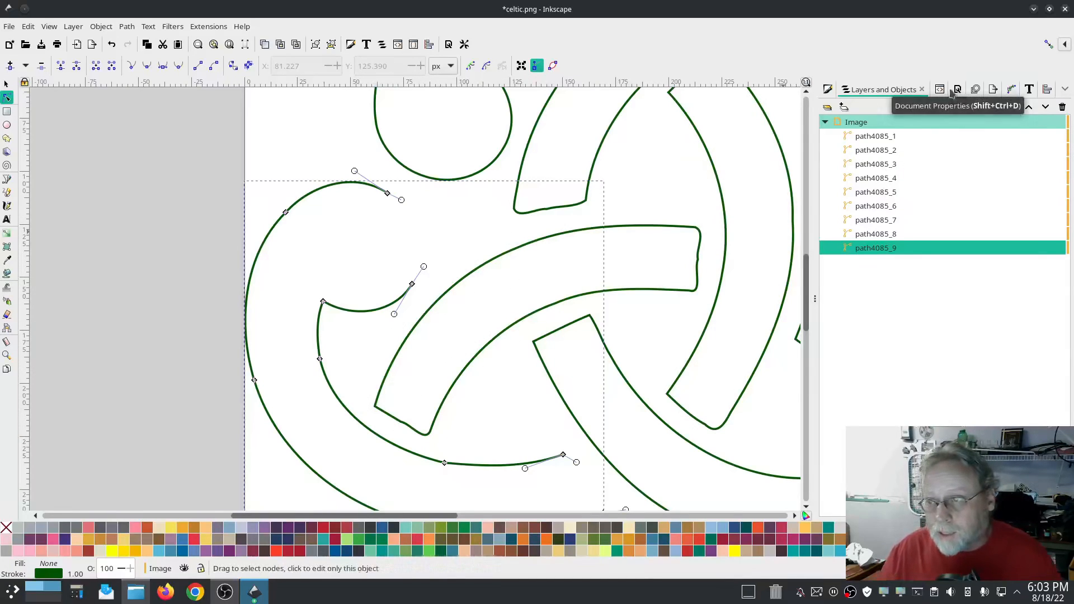
Add Arrow4 mid markers to the left curl's stroke to show the direction of its two rails
click(828, 89)
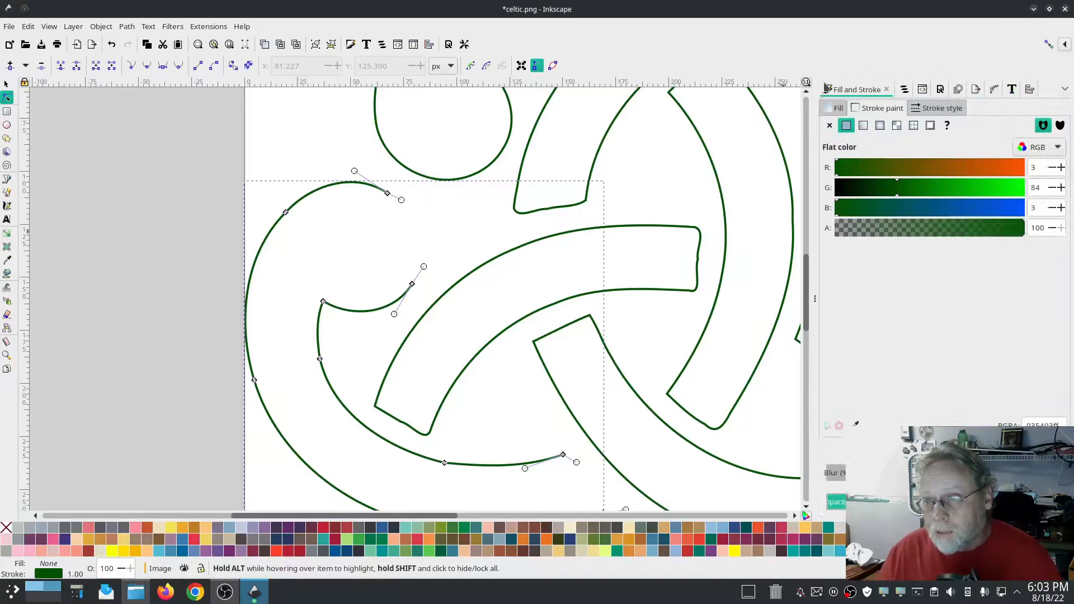
click(937, 108)
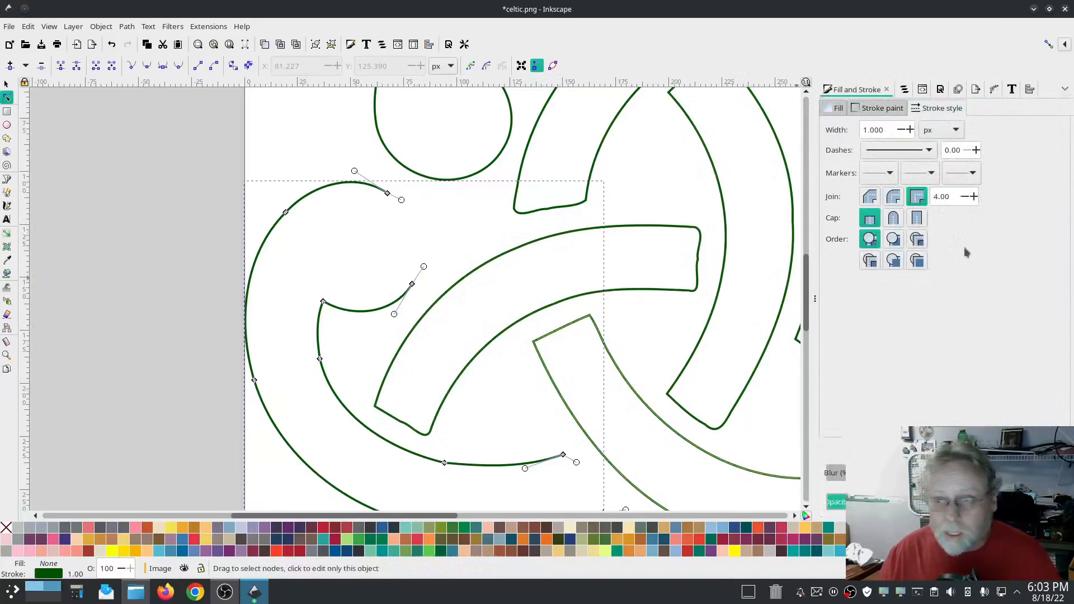
click(933, 175)
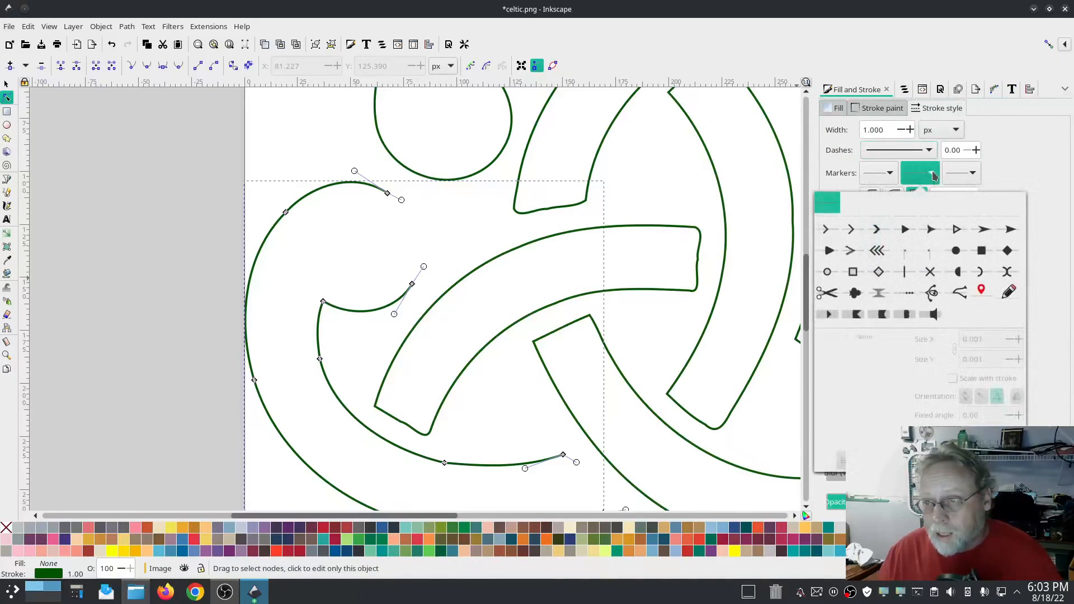
click(876, 230)
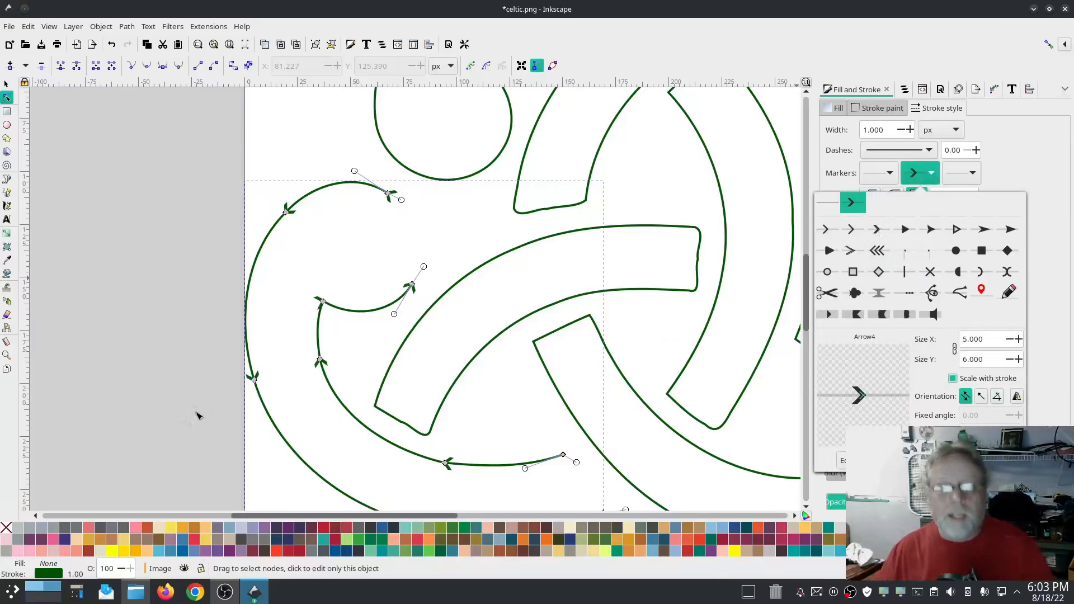
Check the Node tool preferences for the options that show path direction on outlines
click(201, 407)
scroll(202, 410, down, 5)
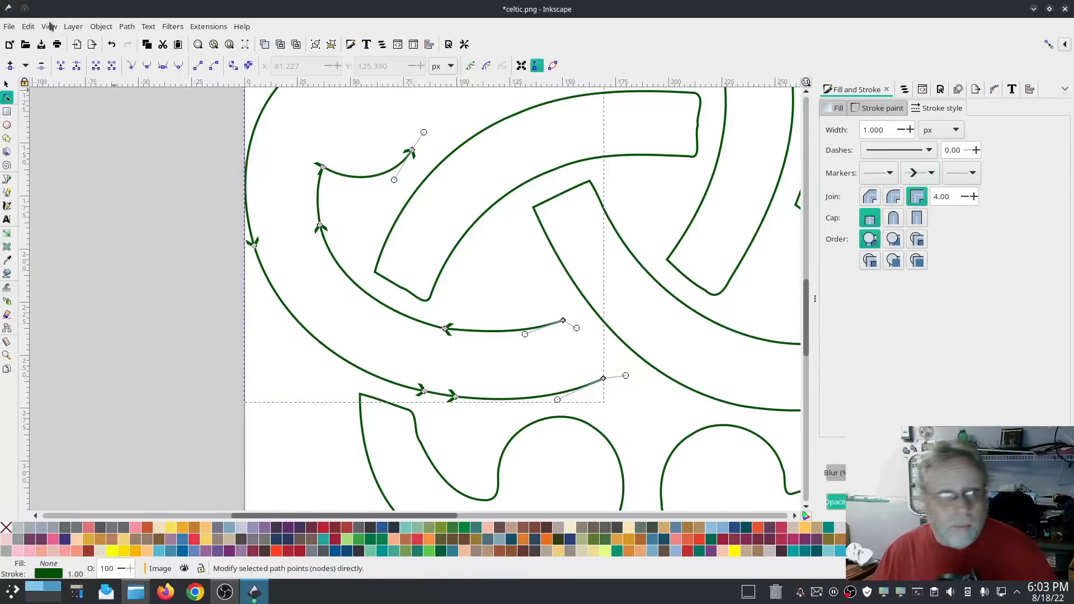
click(28, 26)
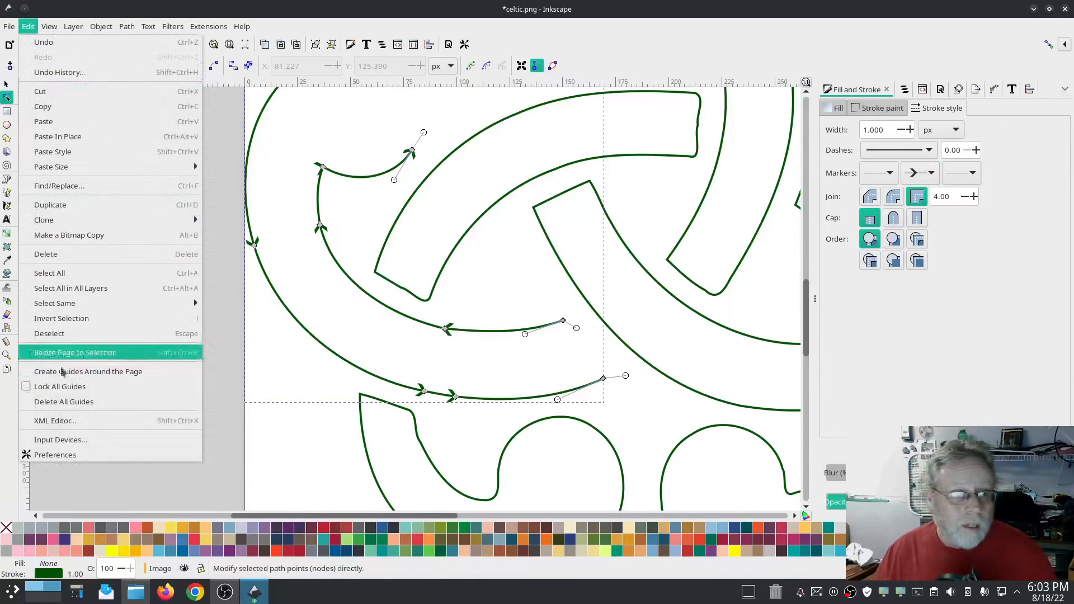
click(54, 455)
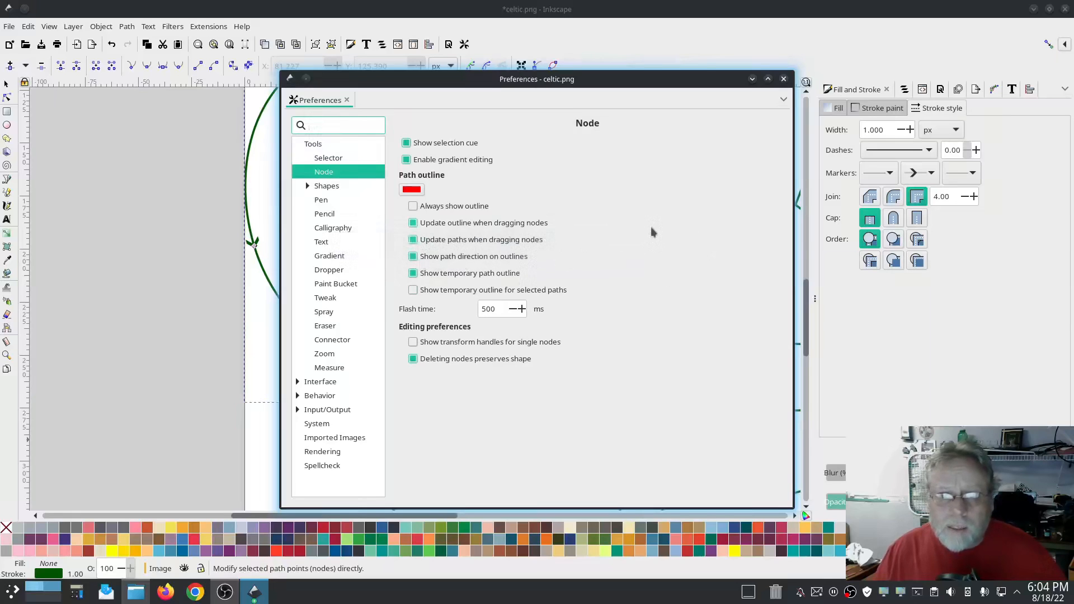
click(784, 79)
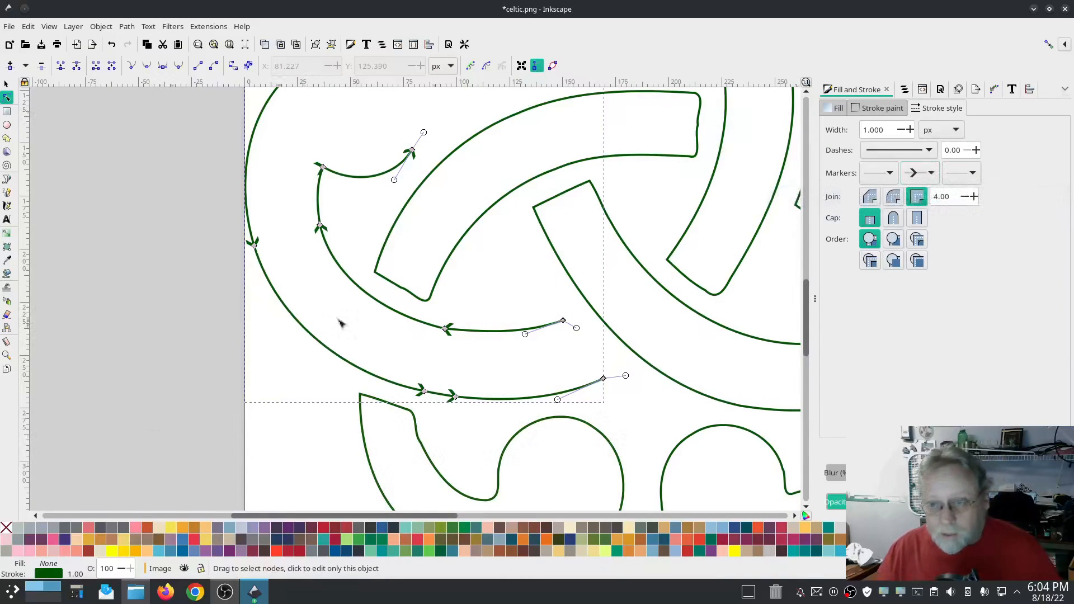
Try an Arrow3 start marker on the left curl's stroke and reset the start marker to none
click(893, 173)
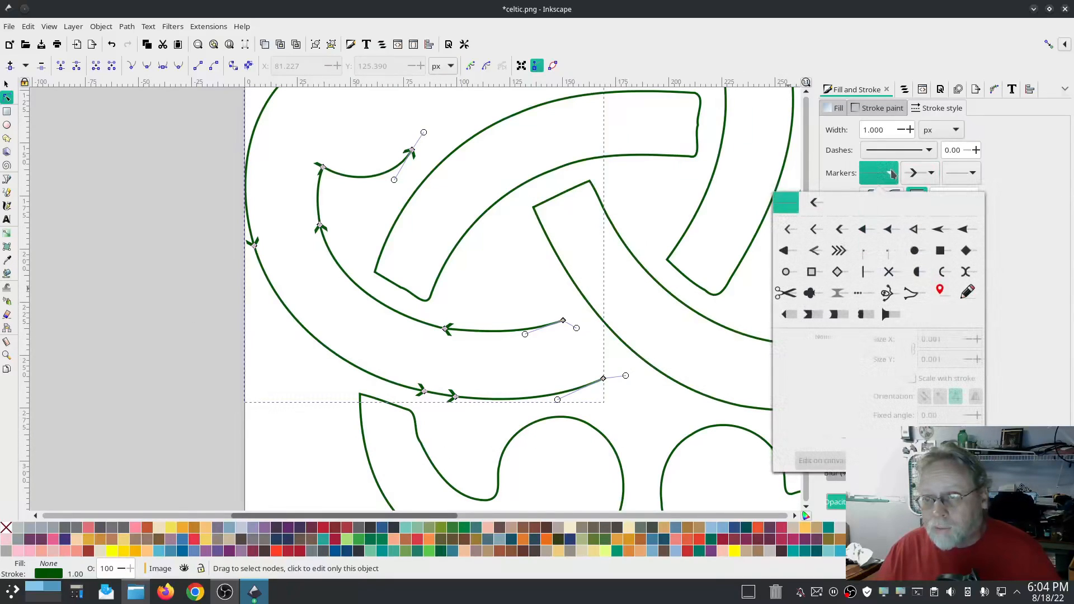
click(815, 231)
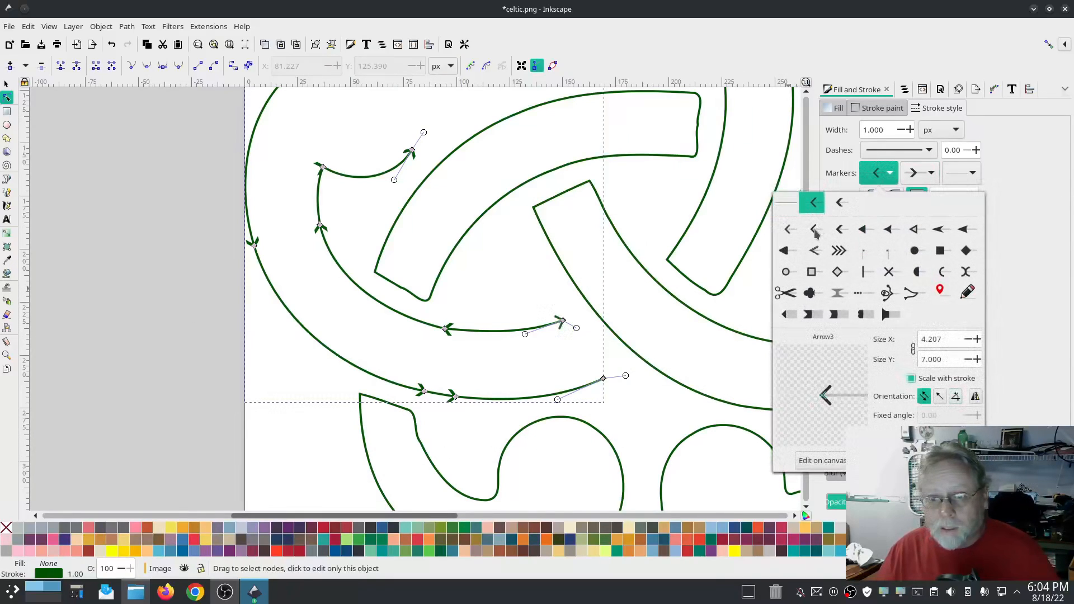
click(891, 174)
click(891, 175)
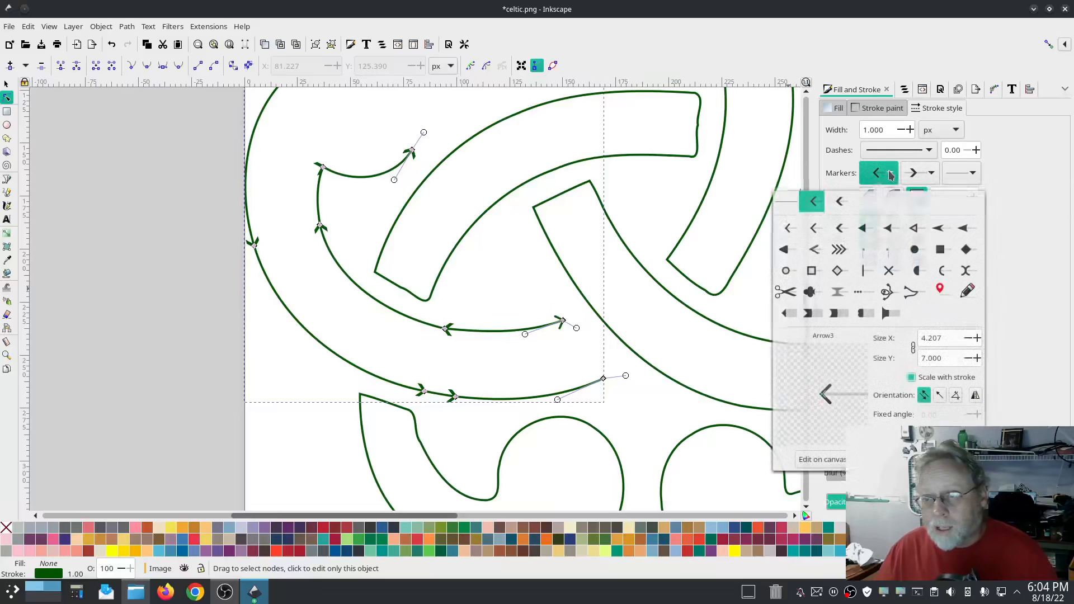
click(786, 202)
click(179, 330)
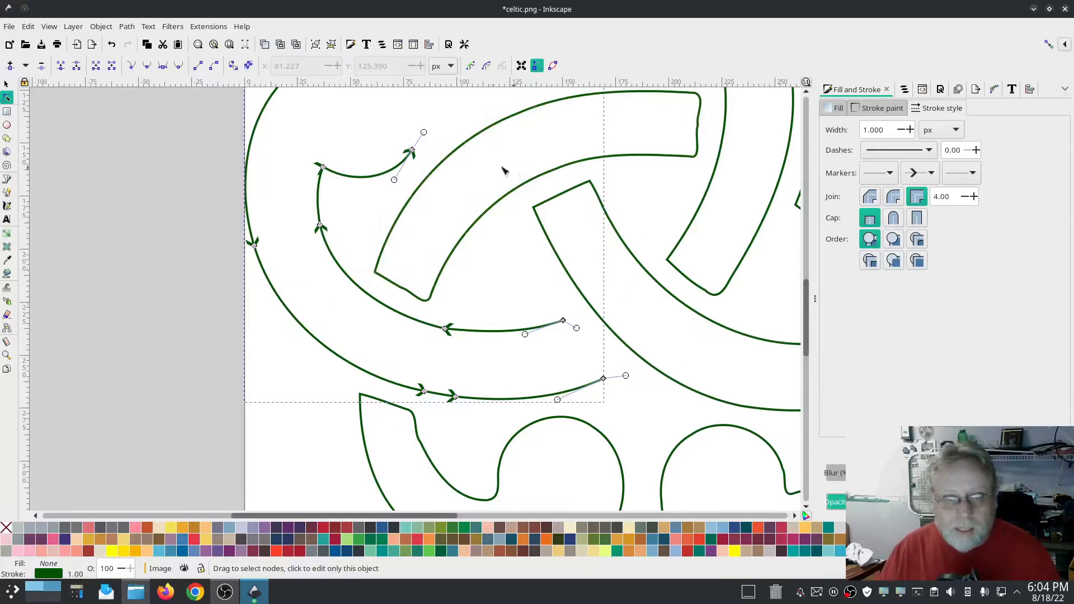
Break the left curl apart so its inner and outer rails are separate paths
click(127, 26)
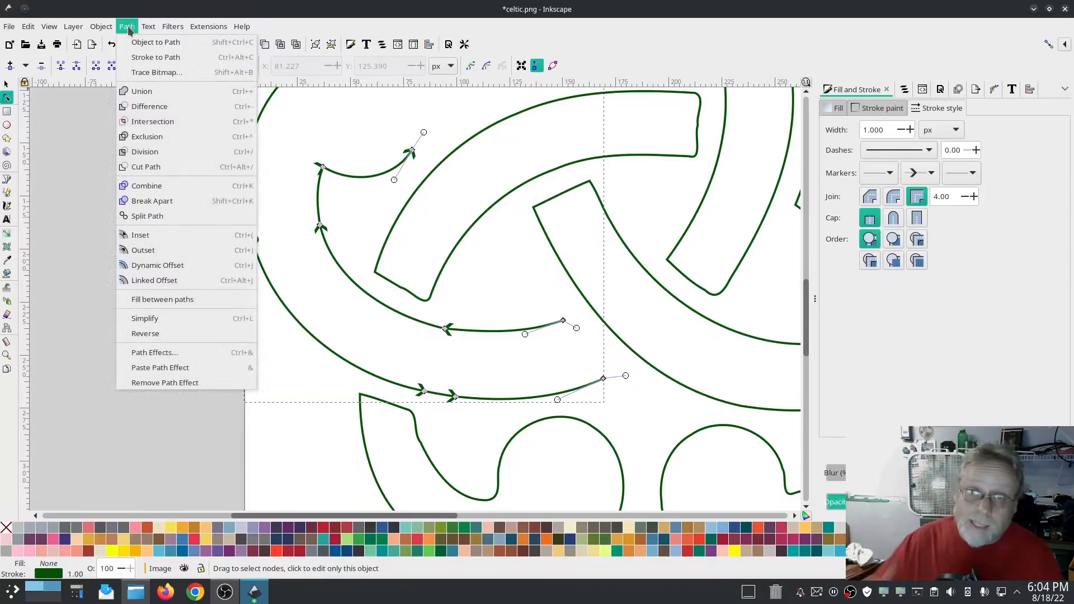
click(165, 201)
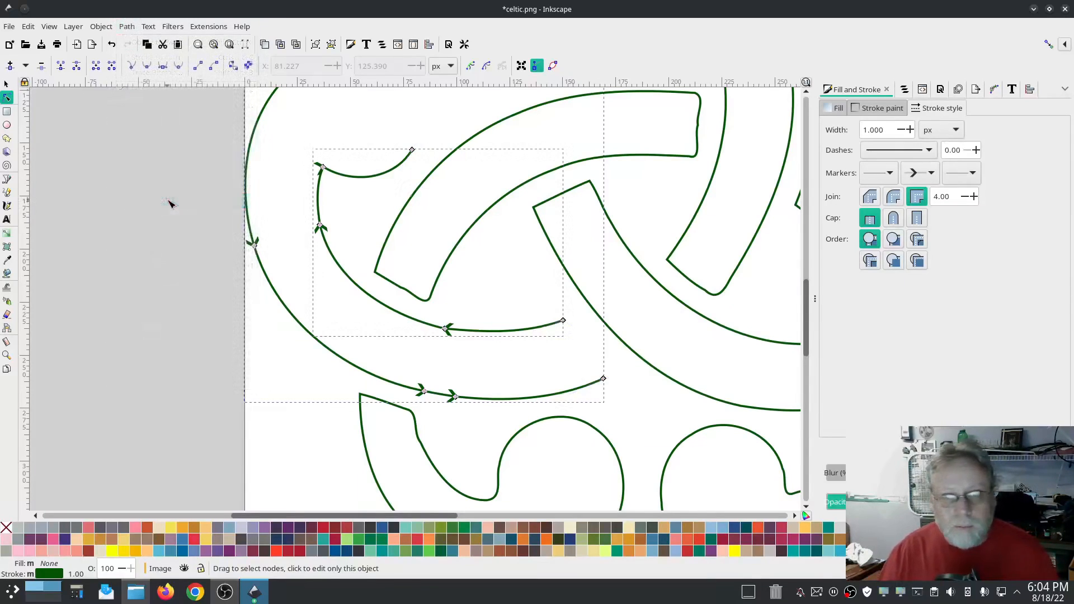
click(126, 280)
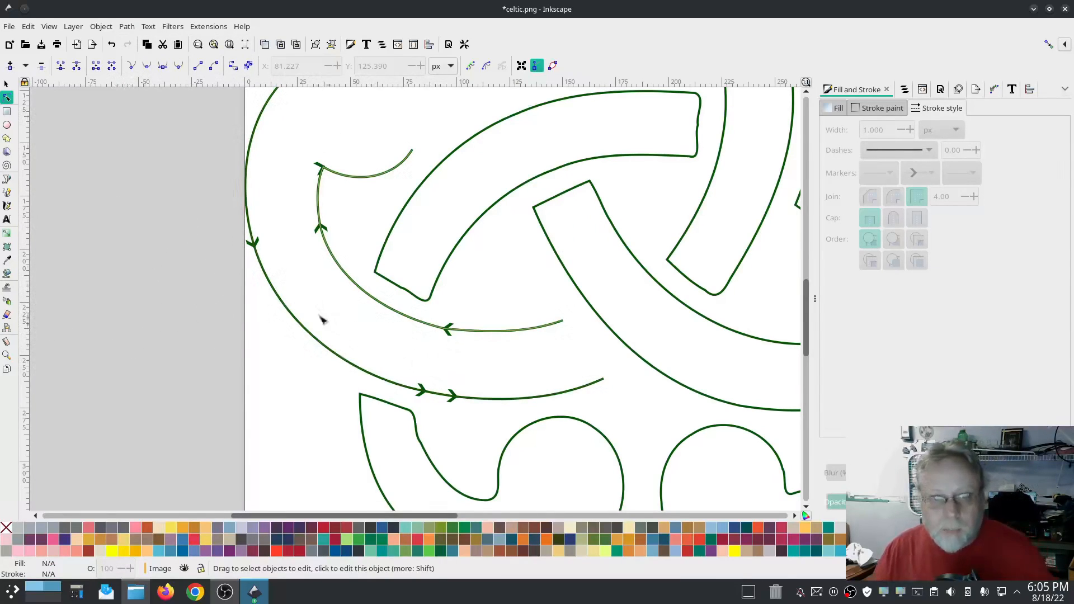
Reverse the direction of the left curl's outer rail to match the inner rail
click(283, 302)
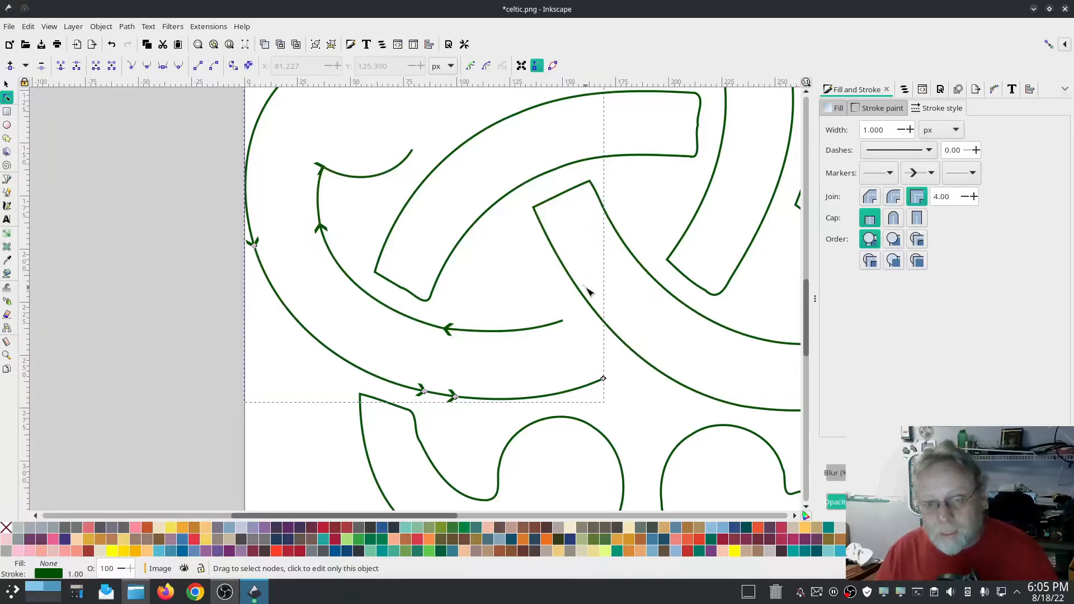
click(132, 28)
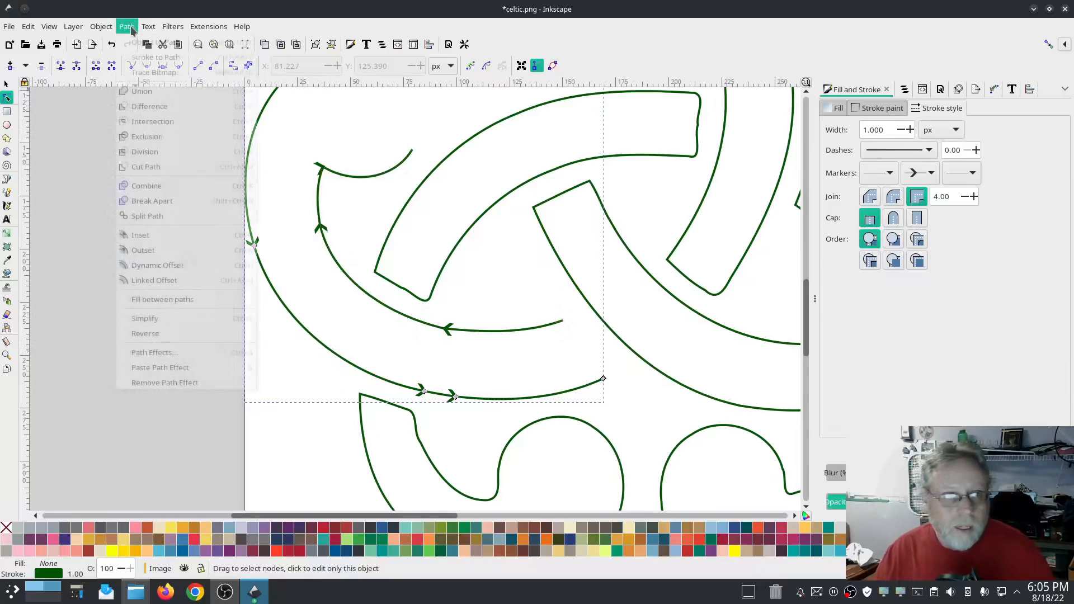
click(140, 334)
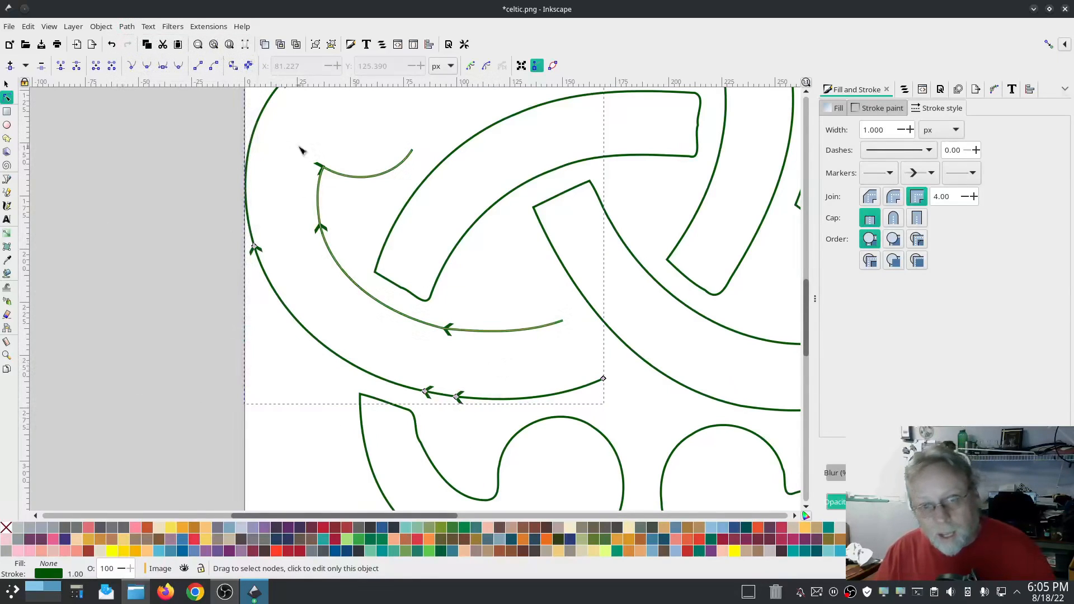
click(155, 266)
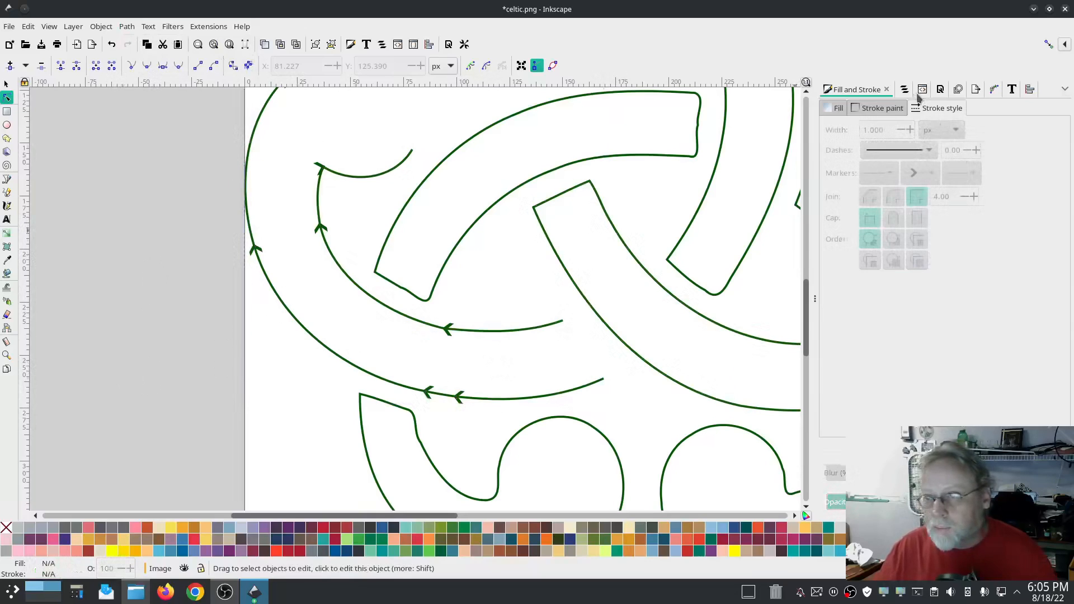
Group the left curl's inner rail (path4085_9) with its outer rail (path4208)
click(905, 90)
click(876, 248)
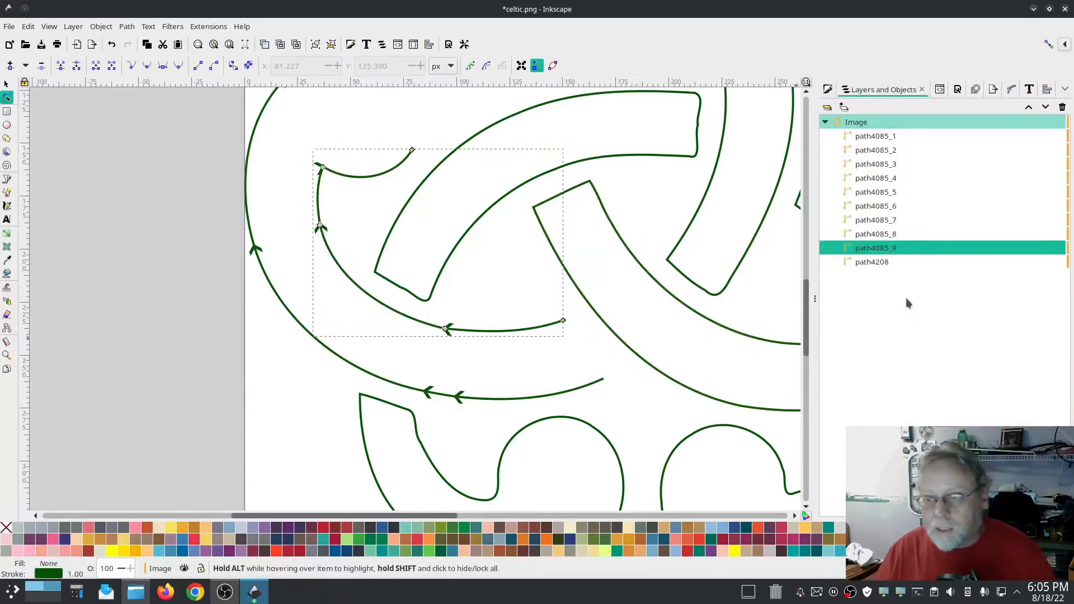
click(873, 263)
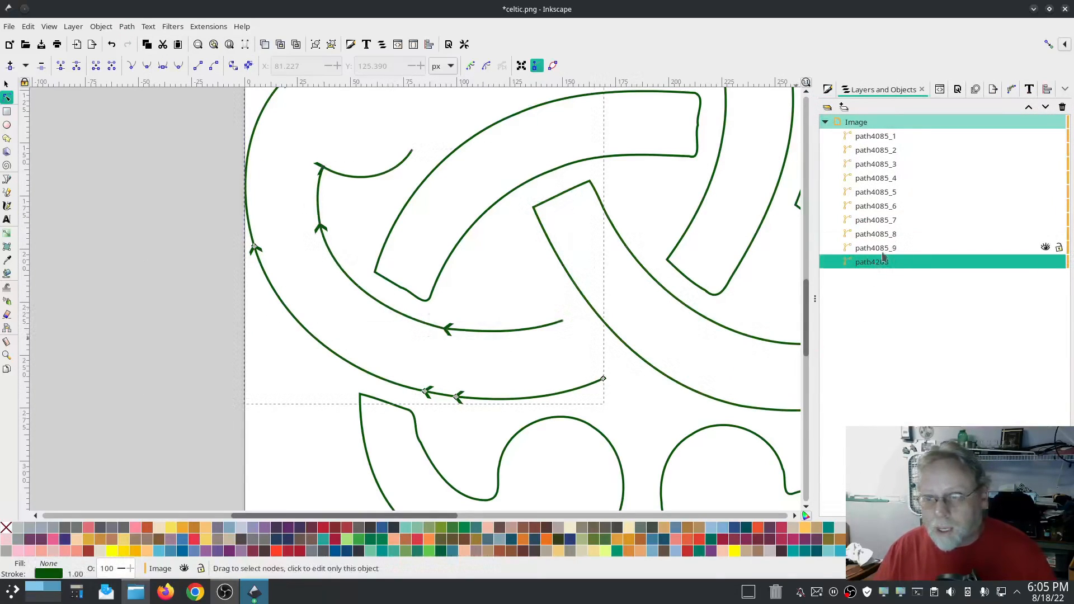
click(882, 251)
click(878, 263)
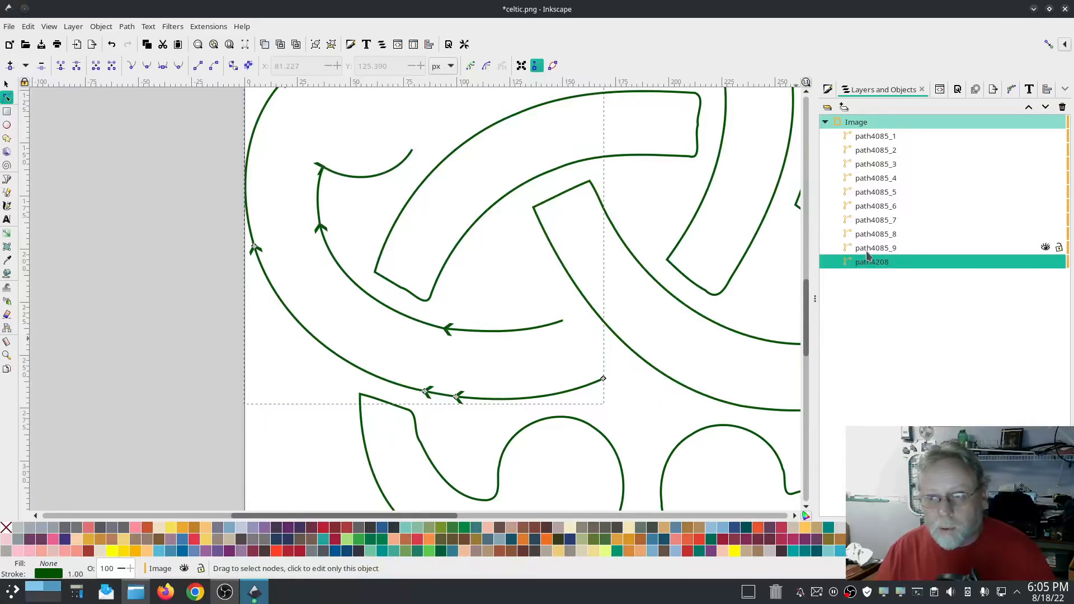
shift+click(873, 250)
right_click(873, 250)
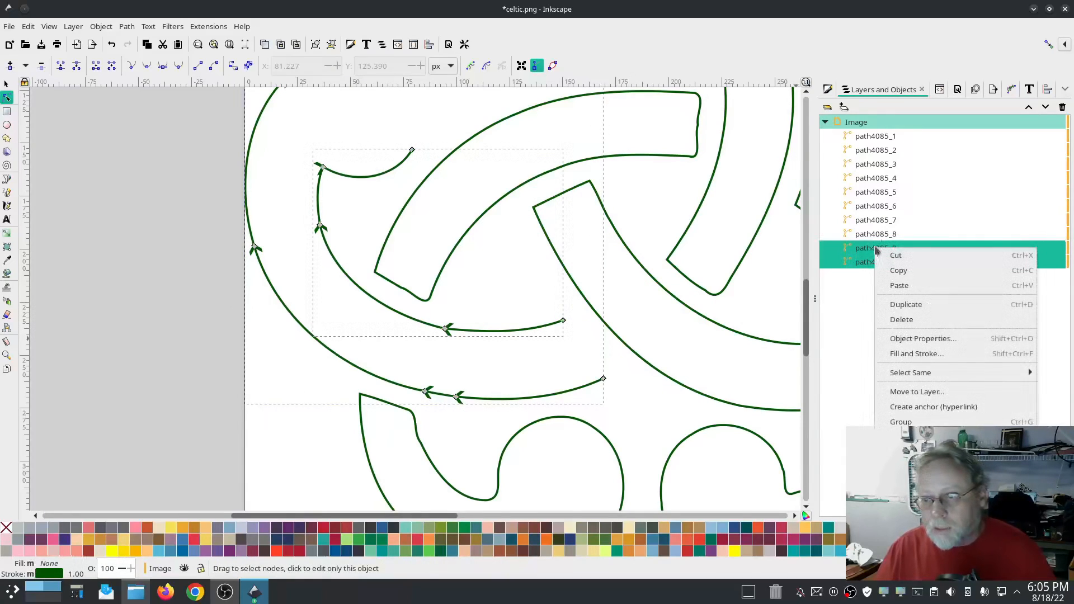
click(904, 421)
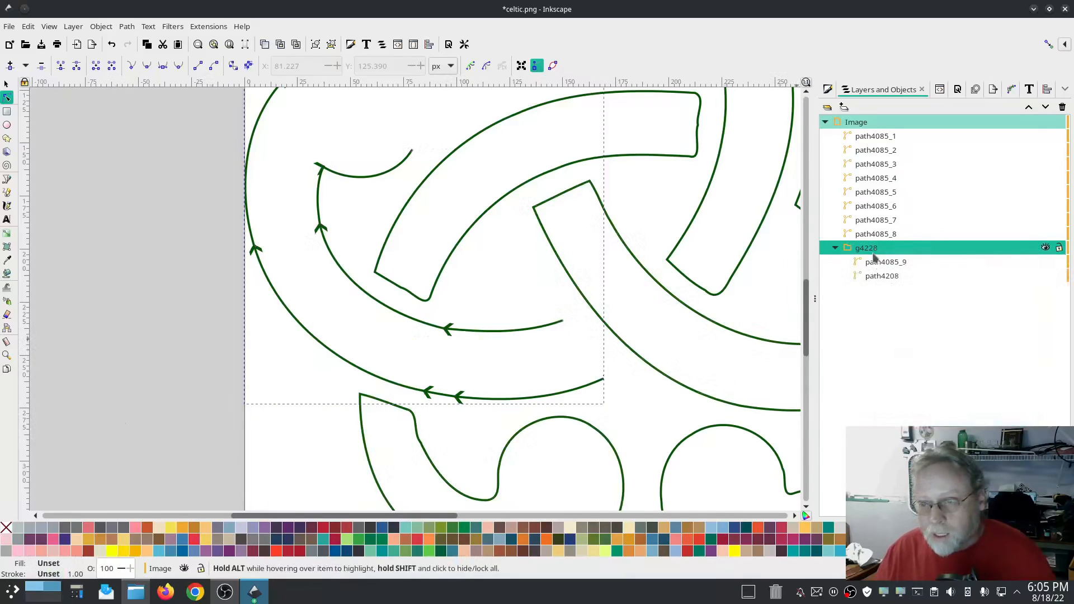
Draw three straight rungs with the Pencil tool across both rails: near the tail end, at the lower bend and below the round head
click(7, 192)
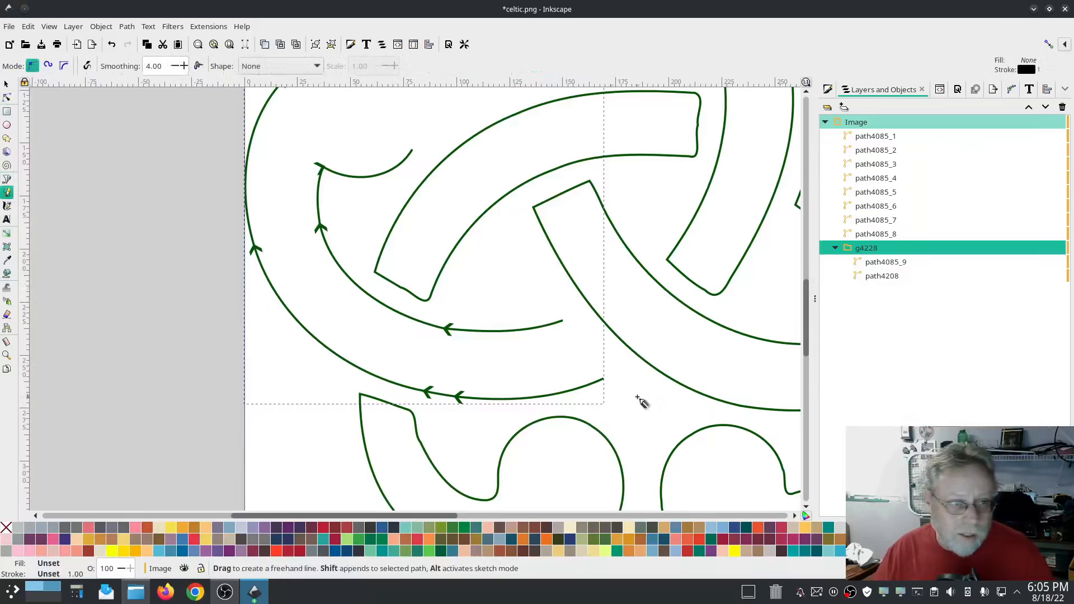
click(529, 318)
click(572, 394)
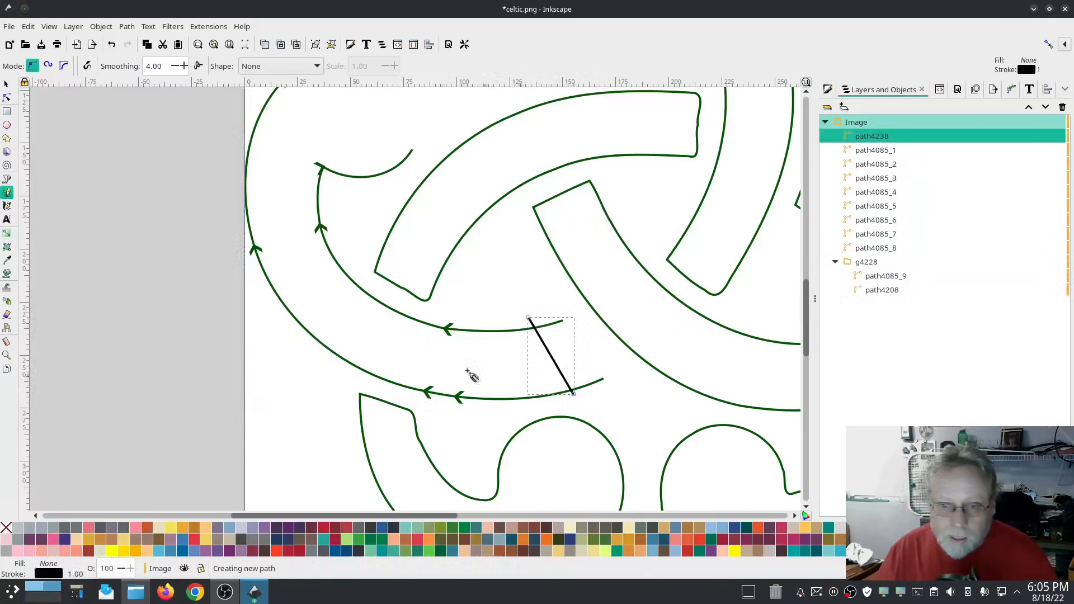
click(377, 288)
click(319, 360)
click(333, 189)
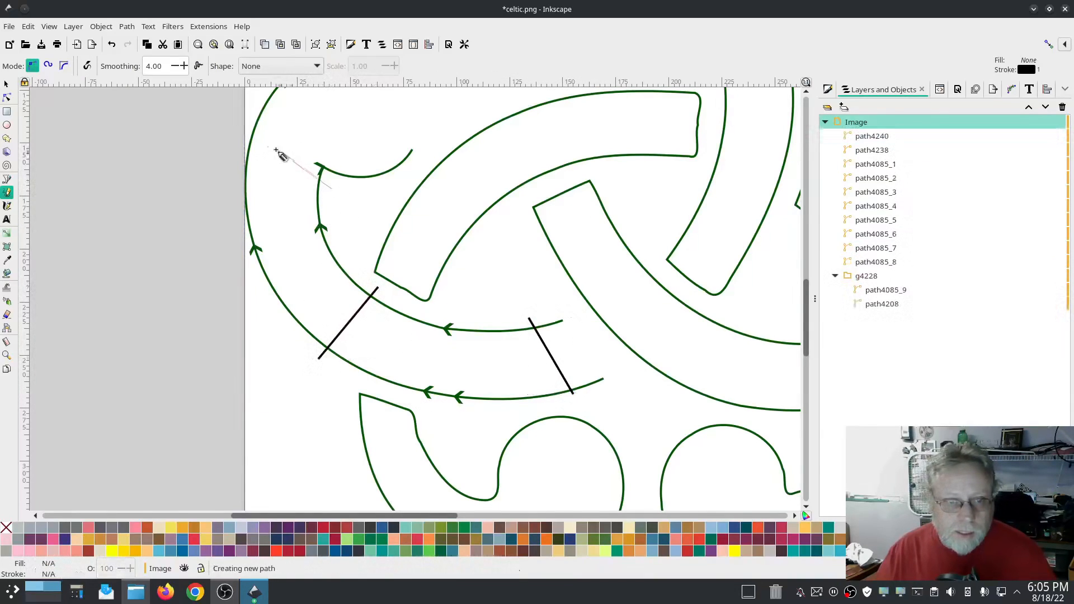
click(246, 130)
Move the three rung lines into the group that holds the left curl's two rails
scroll(266, 168, up, 6)
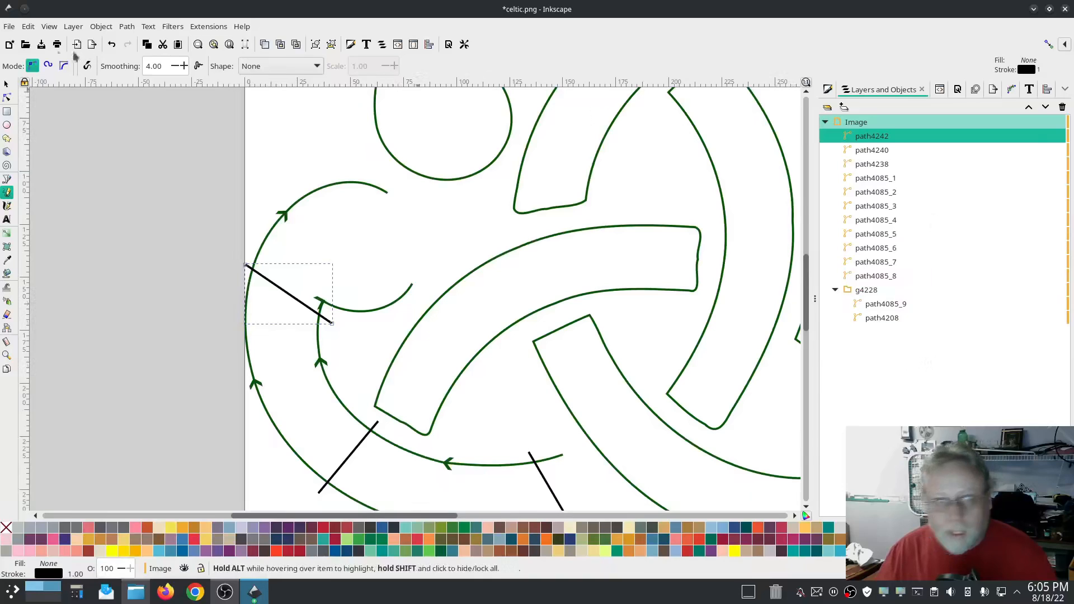
click(6, 84)
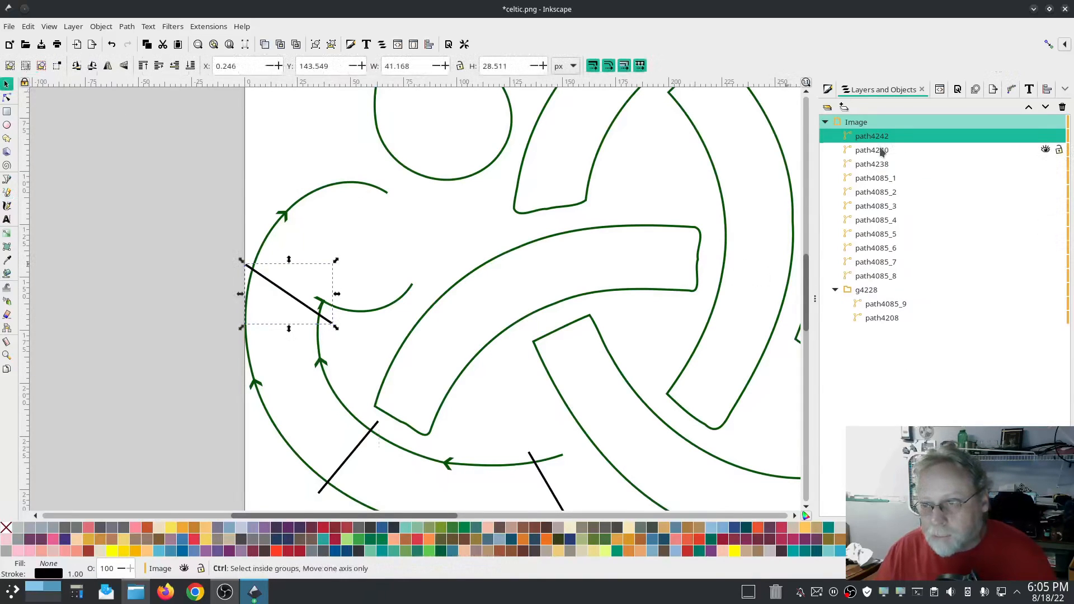
shift+click(881, 164)
drag(884, 150, 903, 290)
Combine the two rails and three rungs of the left curl into a single path
click(896, 318)
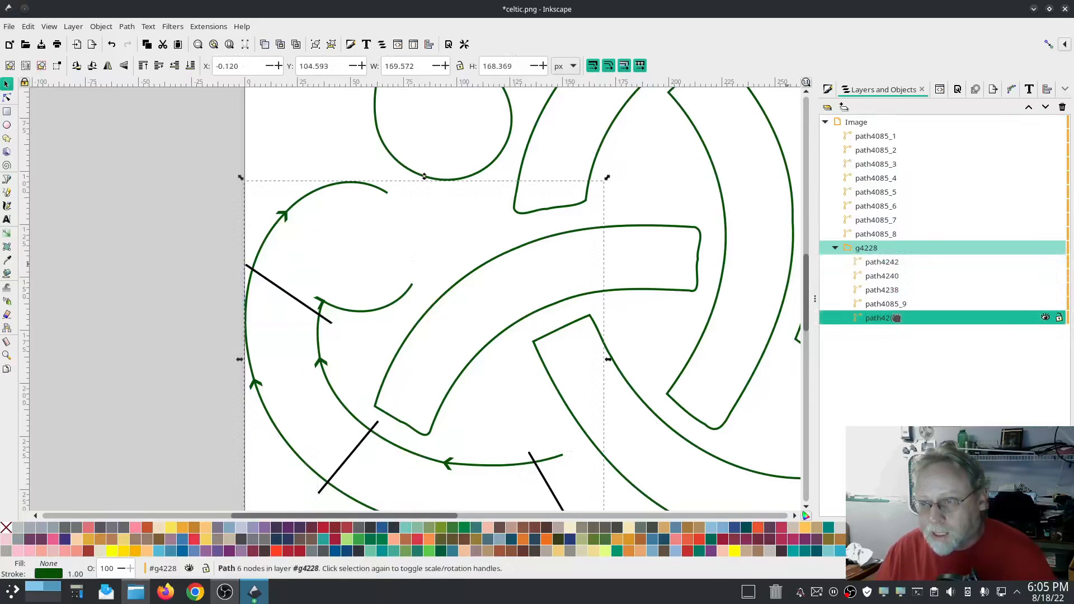
shift+click(882, 262)
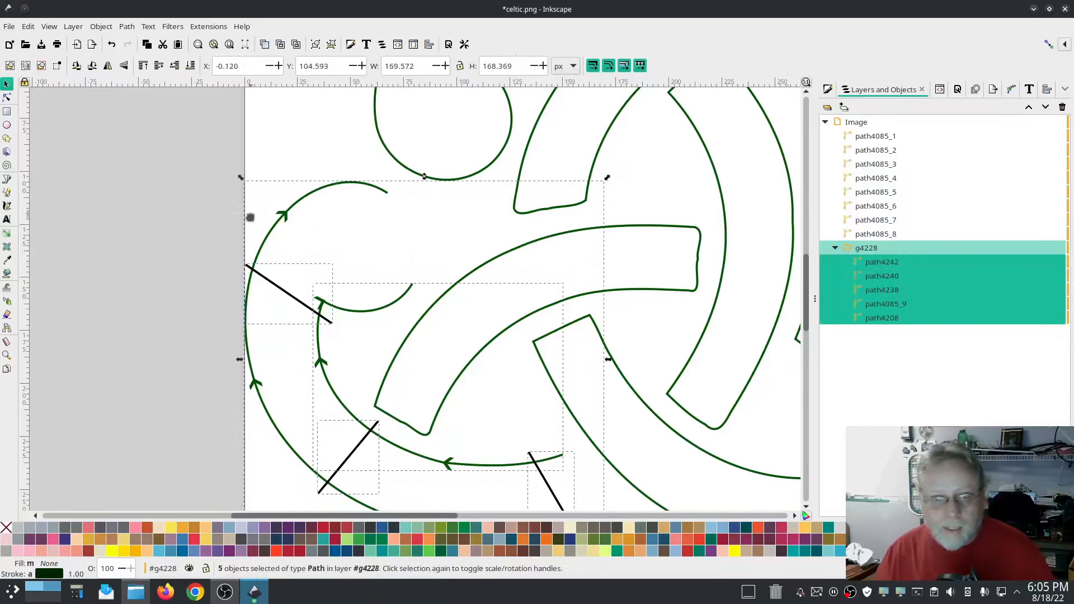
click(126, 27)
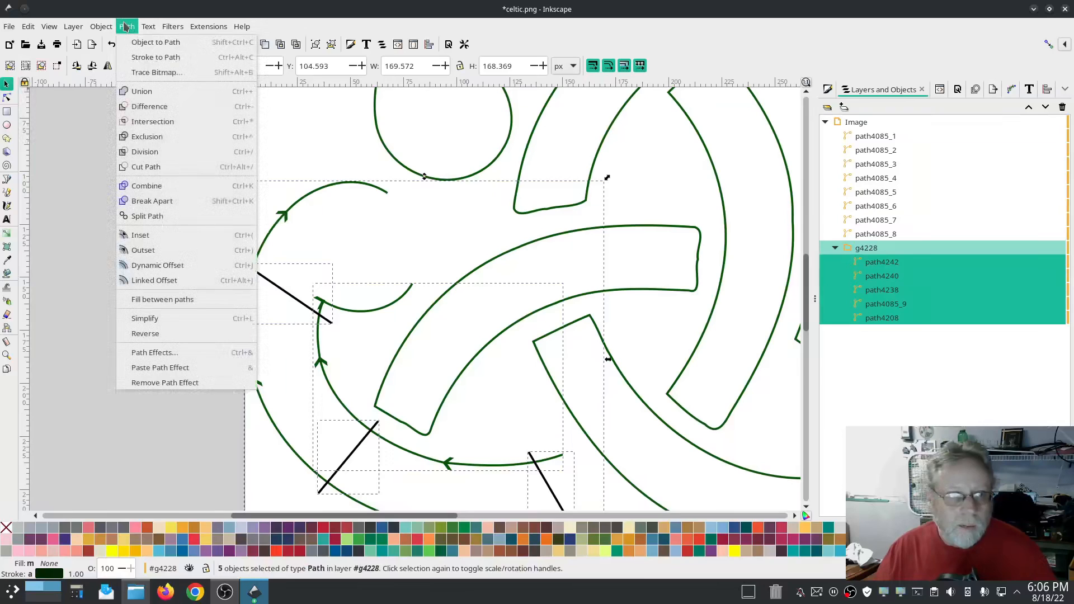
click(147, 185)
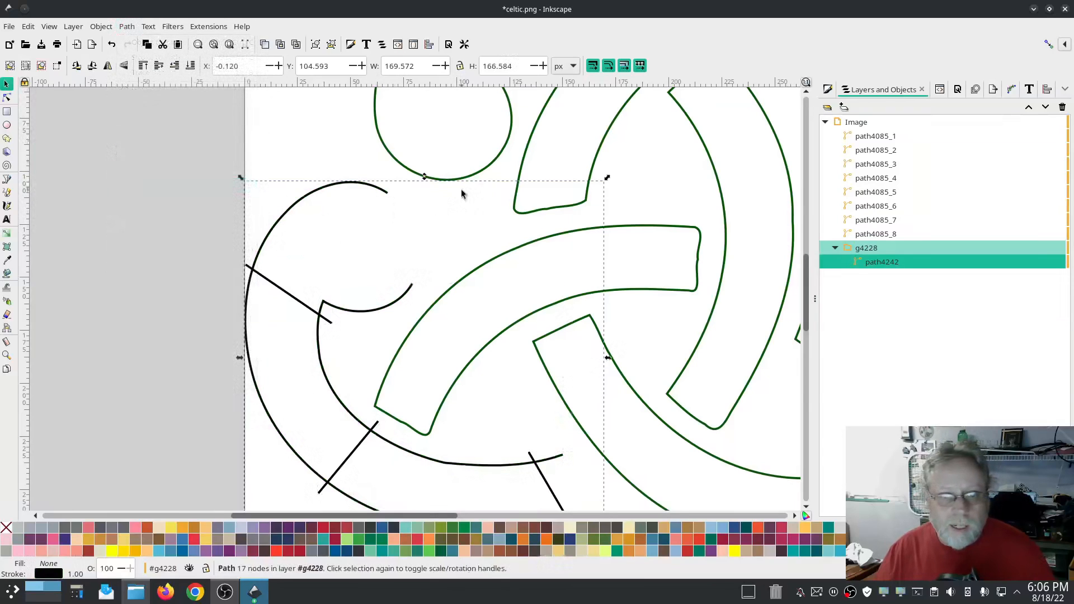
Enable Custom satin column for the combined left curl in the Ink/Stitch Params, check the stitch preview and apply the settings
click(208, 26)
mouse_move(313, 182)
mouse_move(462, 248)
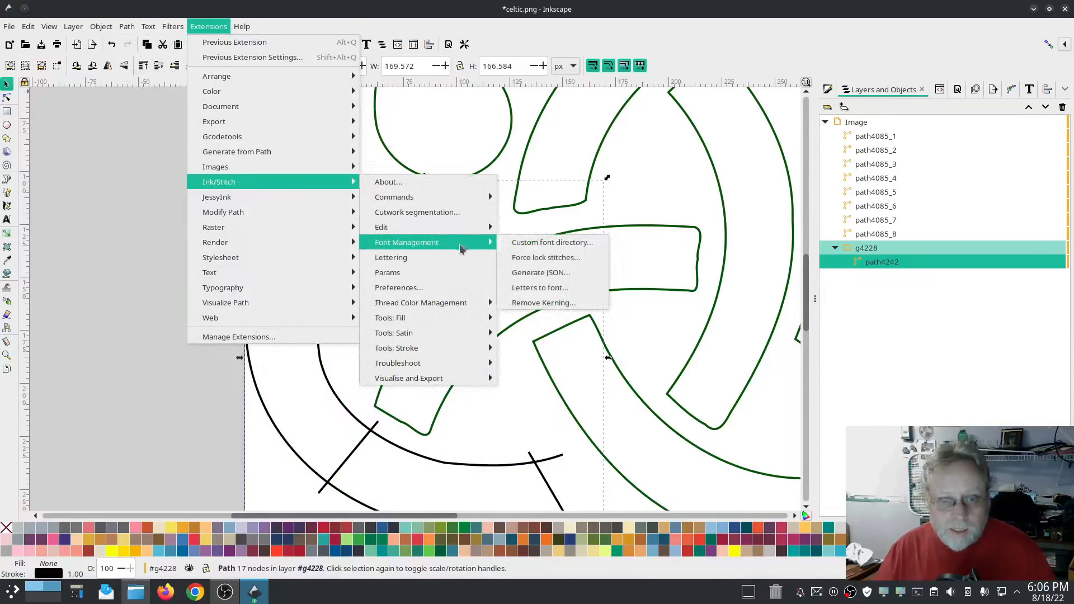
click(450, 272)
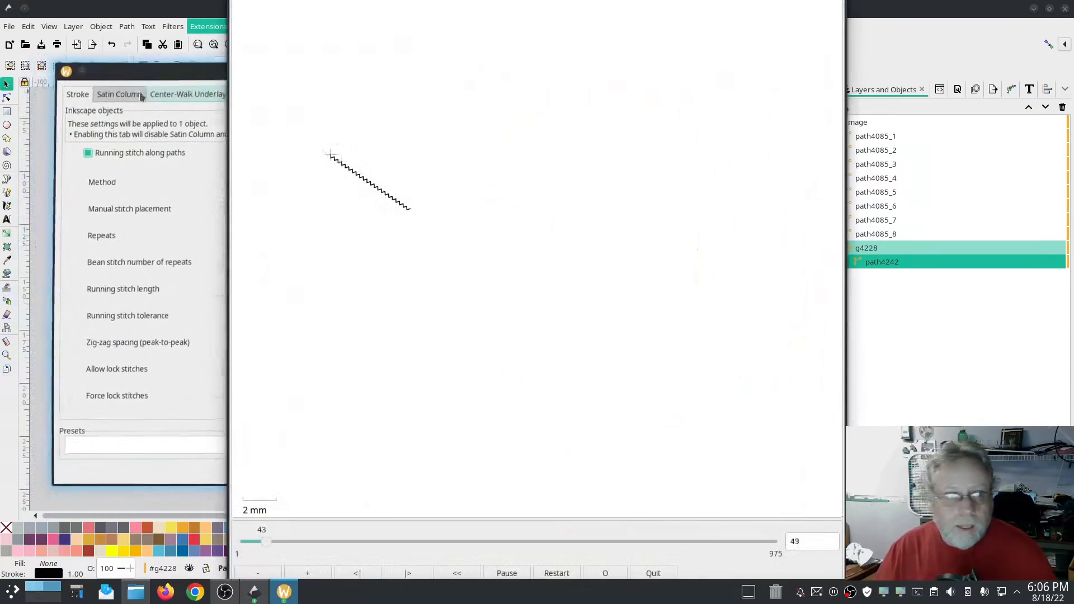
click(123, 99)
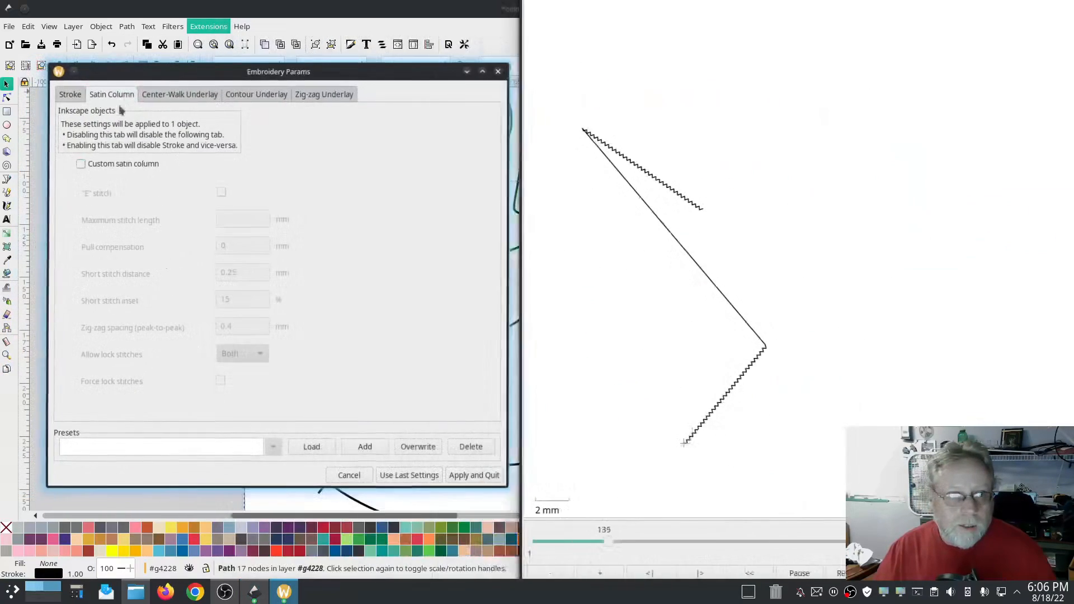
click(82, 163)
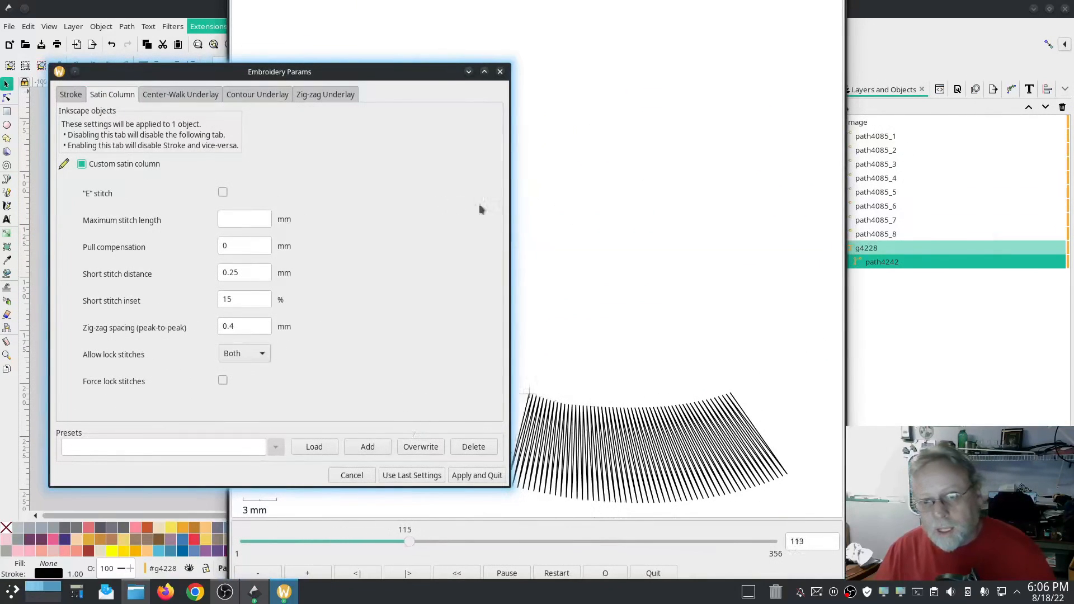
click(722, 238)
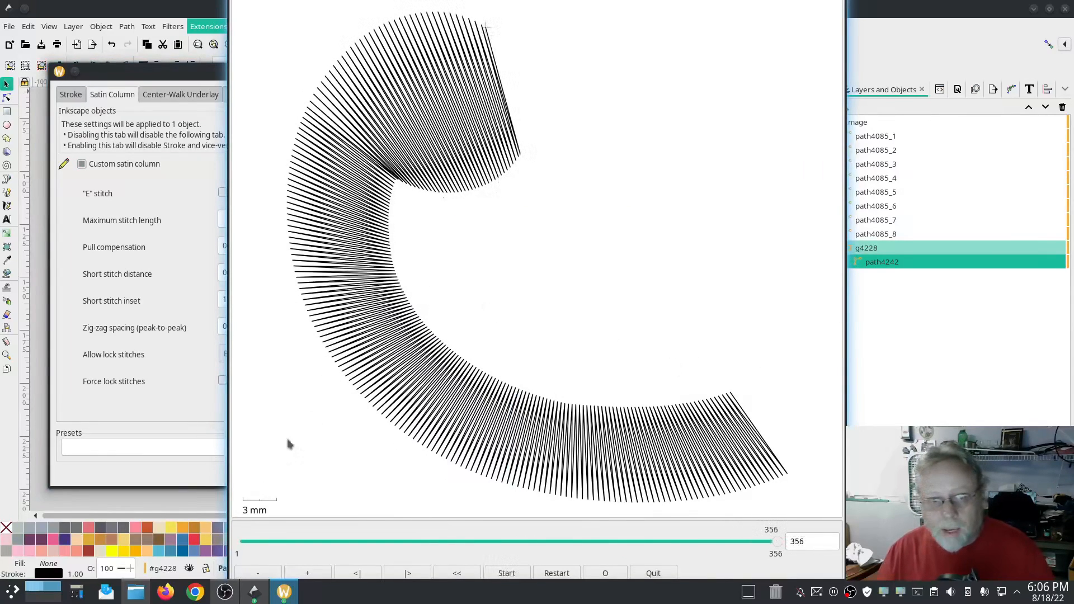
click(167, 395)
click(496, 477)
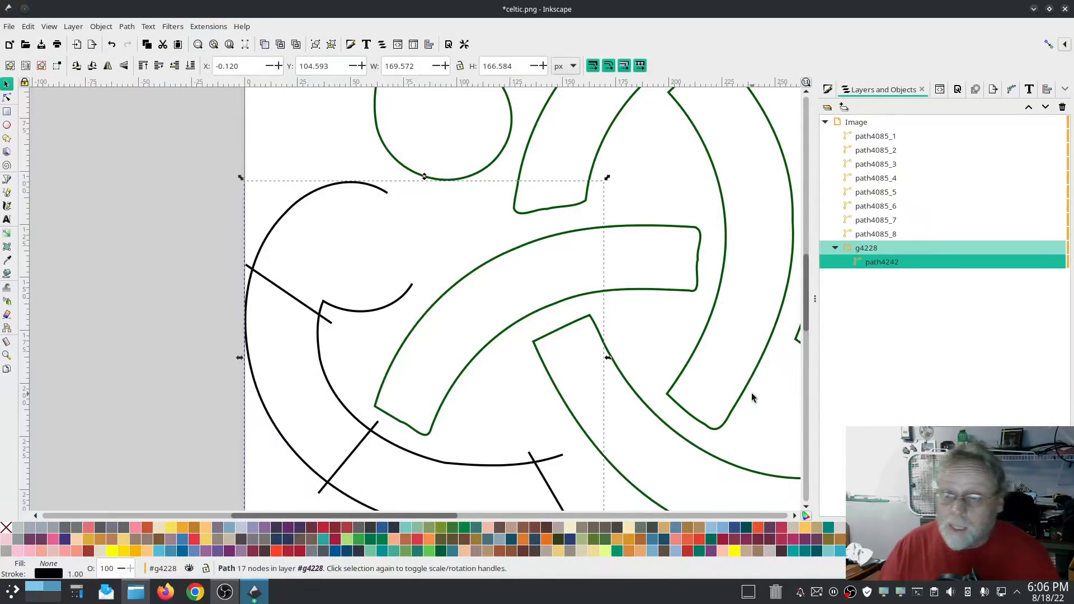
Cut away the short straight tail end of path4085_8 by inserting a node there, breaking the path and deleting the loose nodes
scroll(689, 377, down, 2)
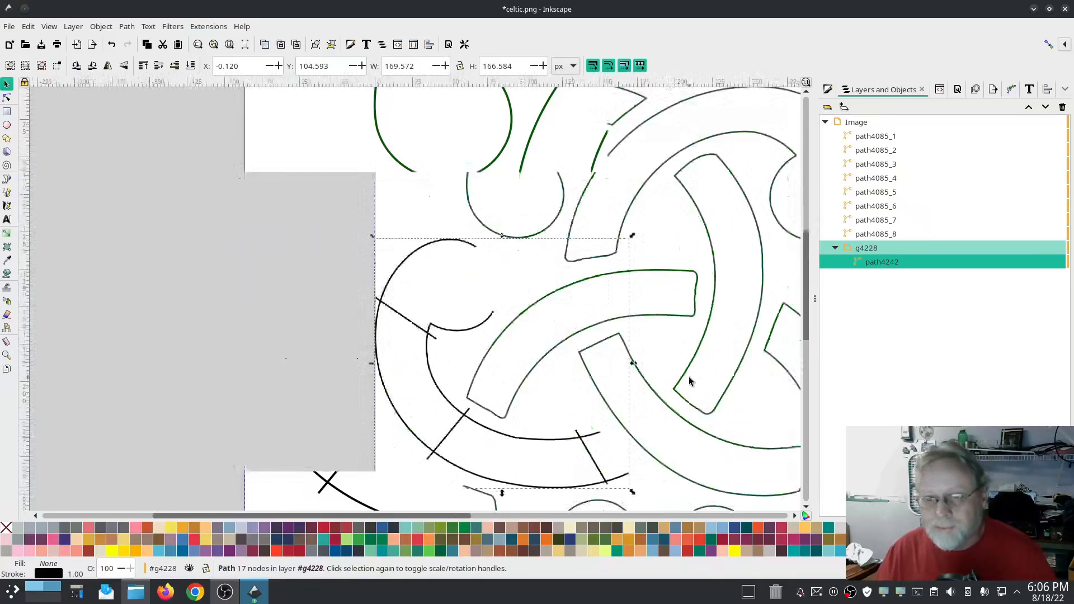
drag(669, 378, 505, 293)
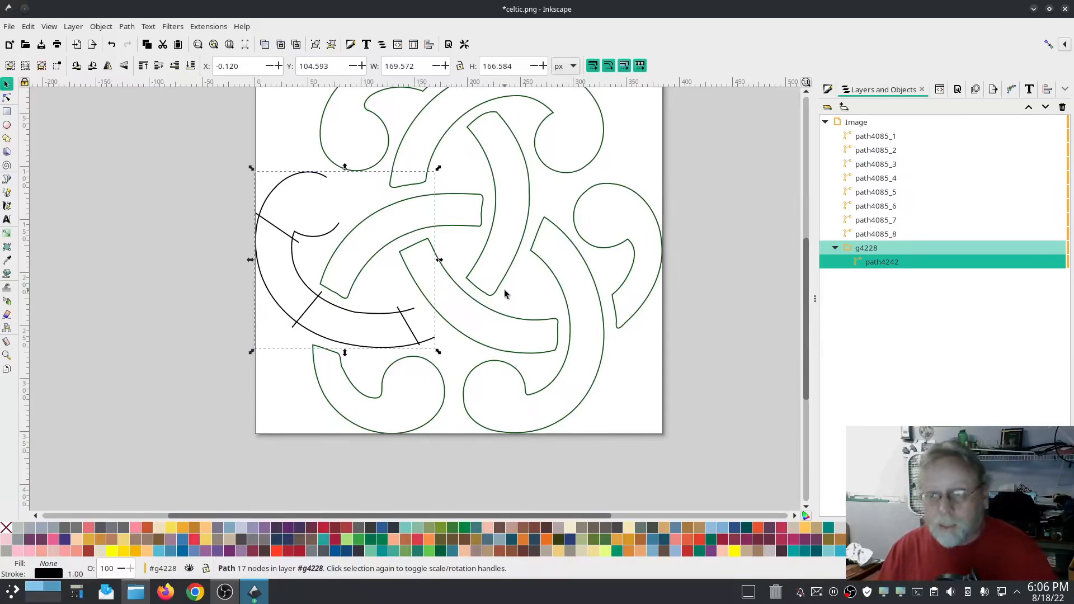
click(871, 236)
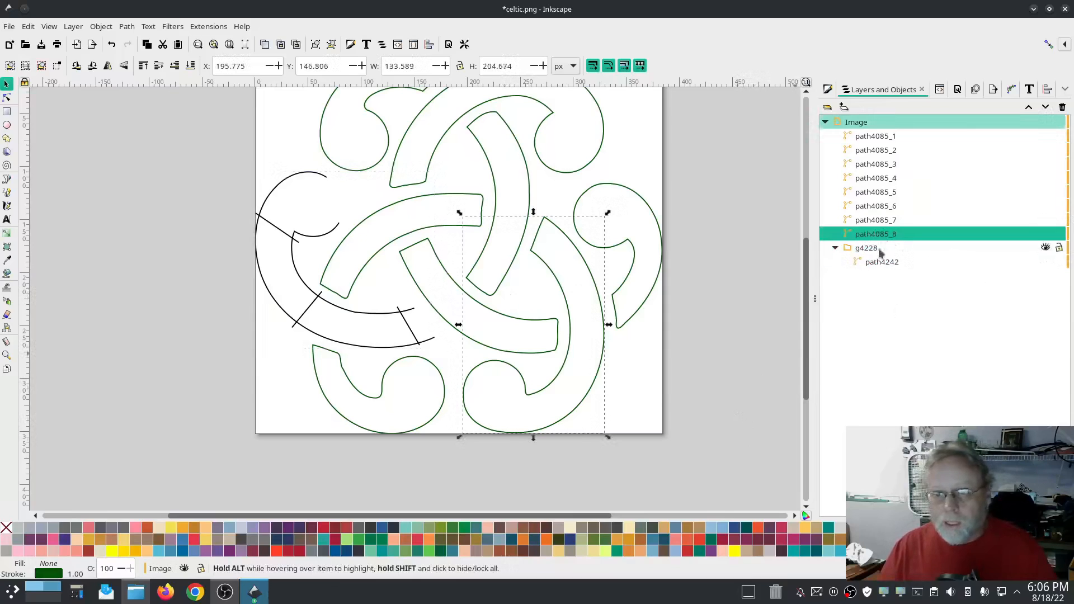
click(6, 98)
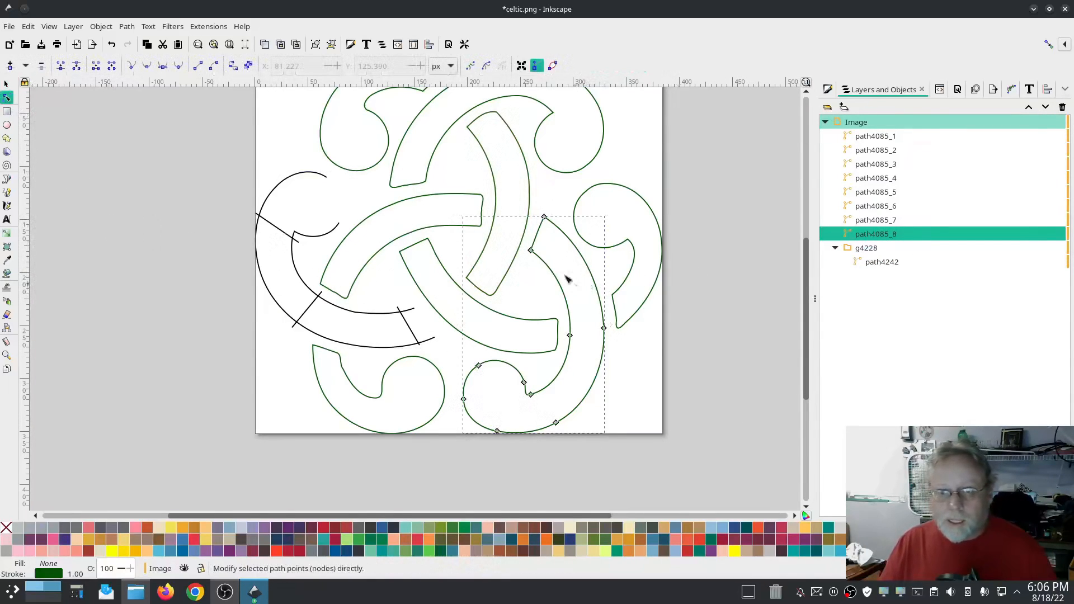
ctrl+scroll(551, 246, up, 4)
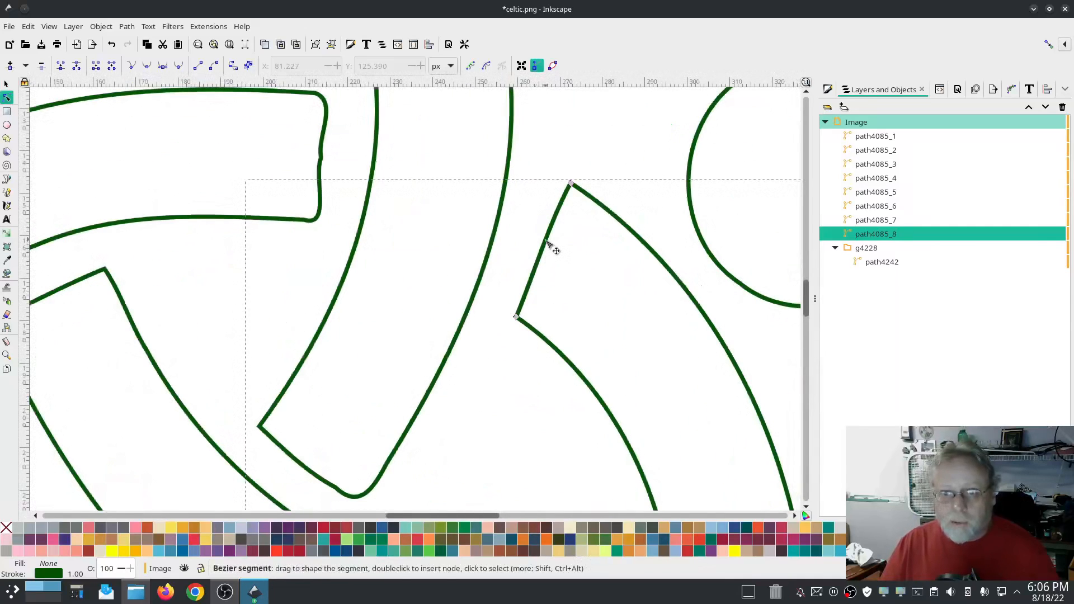
click(546, 241)
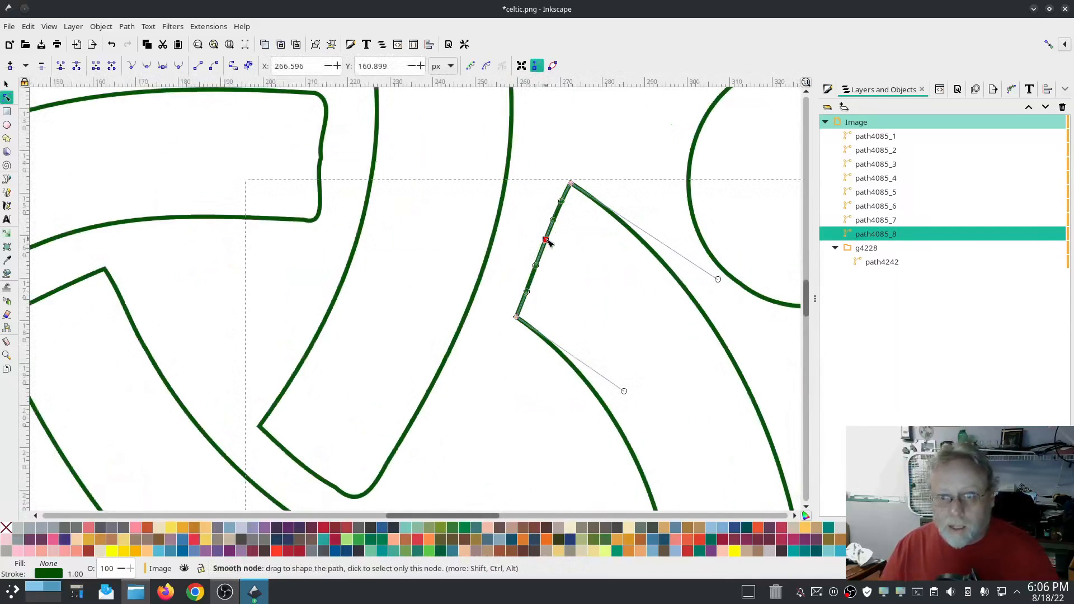
click(76, 67)
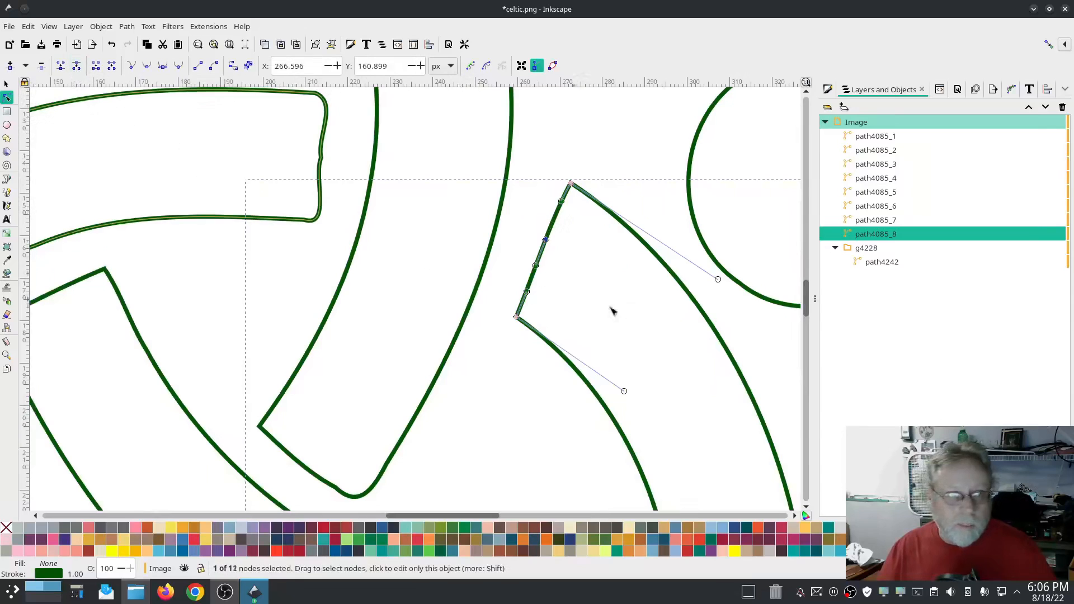
key(Delete)
click(546, 239)
key(Delete)
Open the same curl's round head on its outer side by inserting a node, breaking the path there and deleting the loose nodes
scroll(572, 466, down, 8)
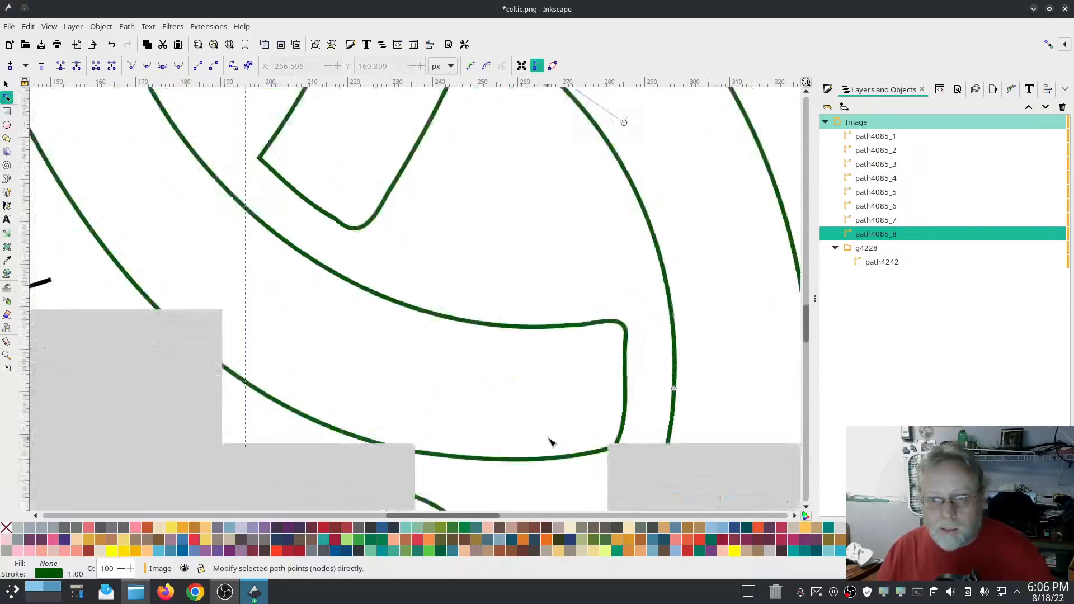
click(263, 228)
double_click(262, 227)
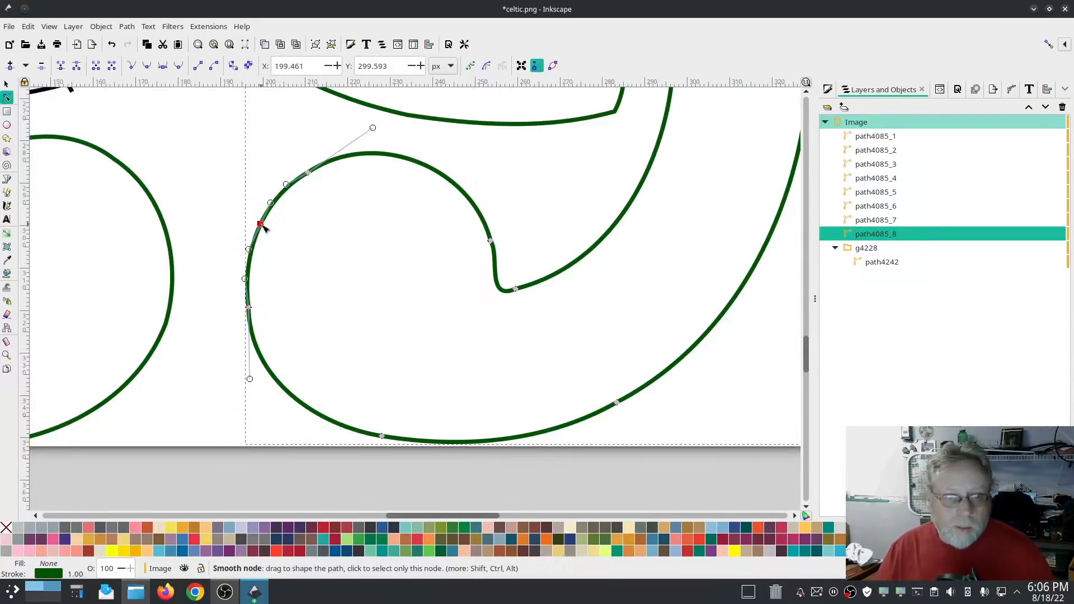
click(77, 68)
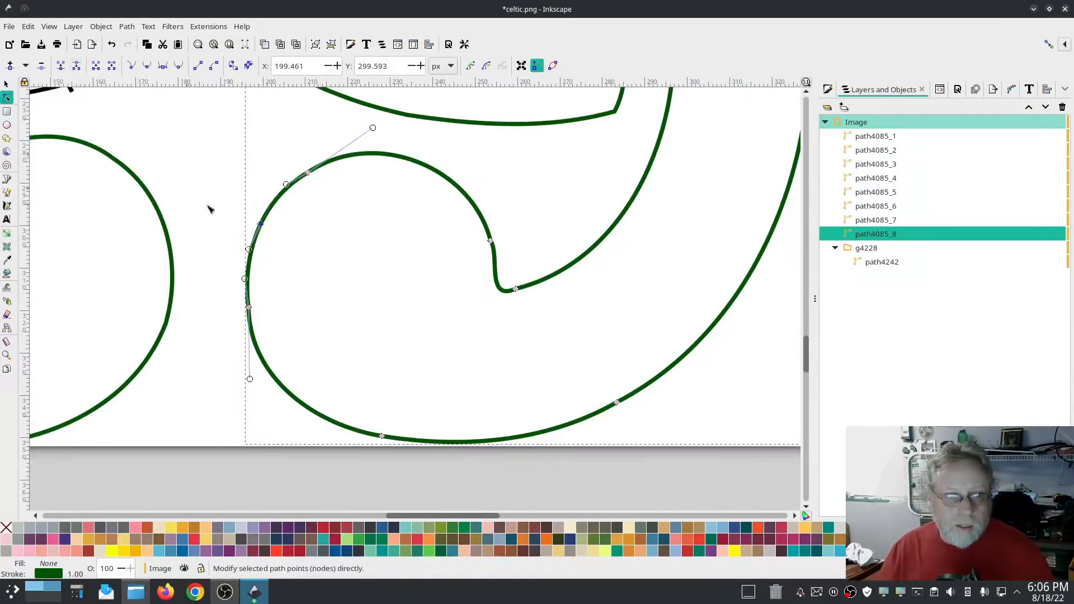
key(Delete)
click(259, 223)
key(Delete)
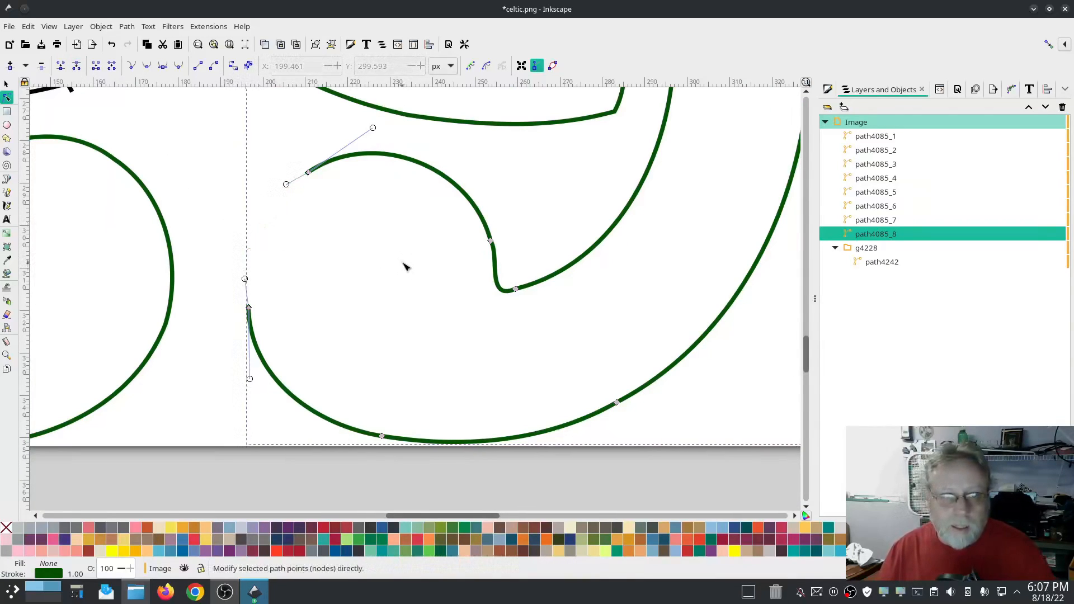
Add Arrow3 mid markers to the opened curl's stroke to show the path direction
scroll(661, 398, down, 3)
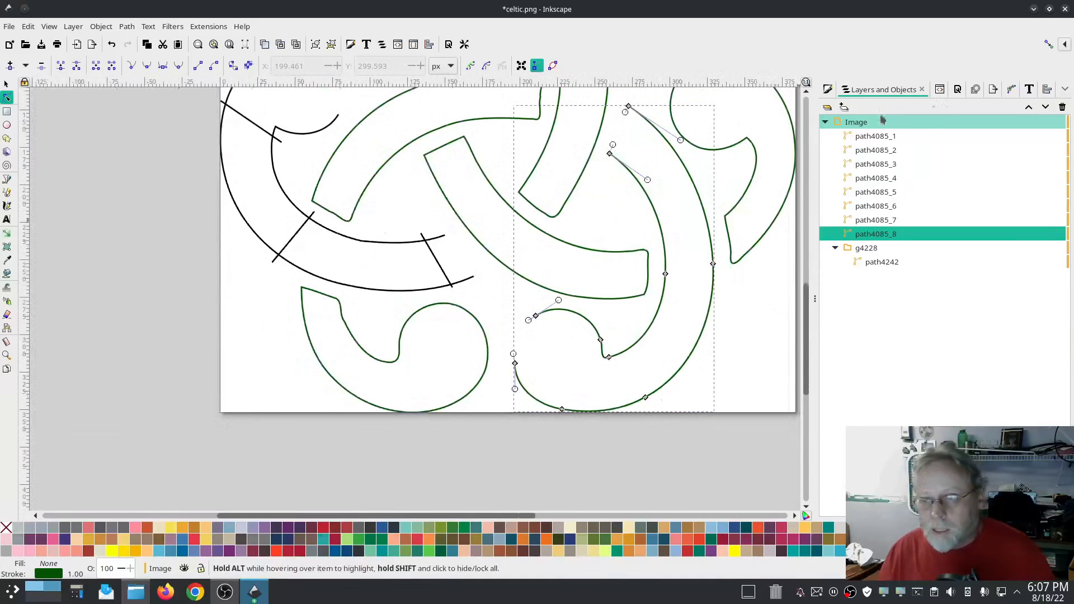
click(828, 91)
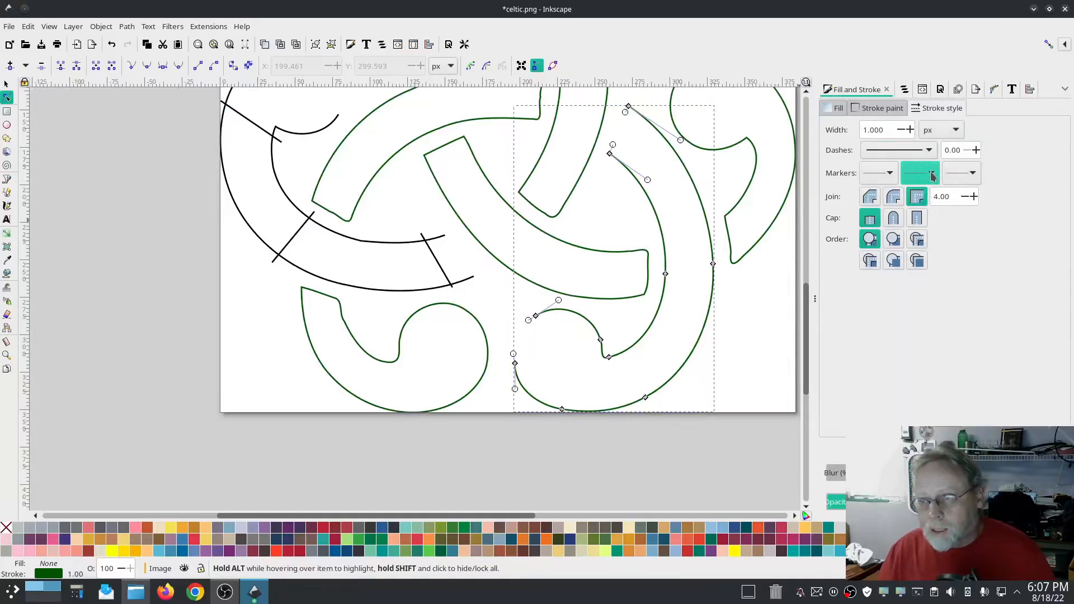
click(931, 174)
click(851, 230)
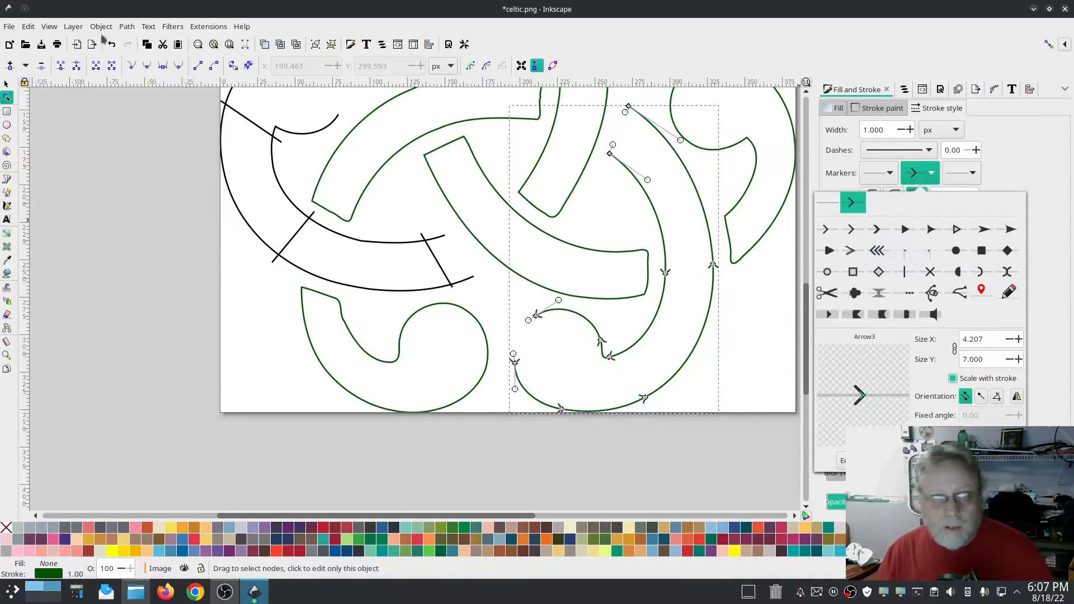
Break the opened curl apart into separate inner and outer rails and clear the selection
click(130, 29)
click(127, 27)
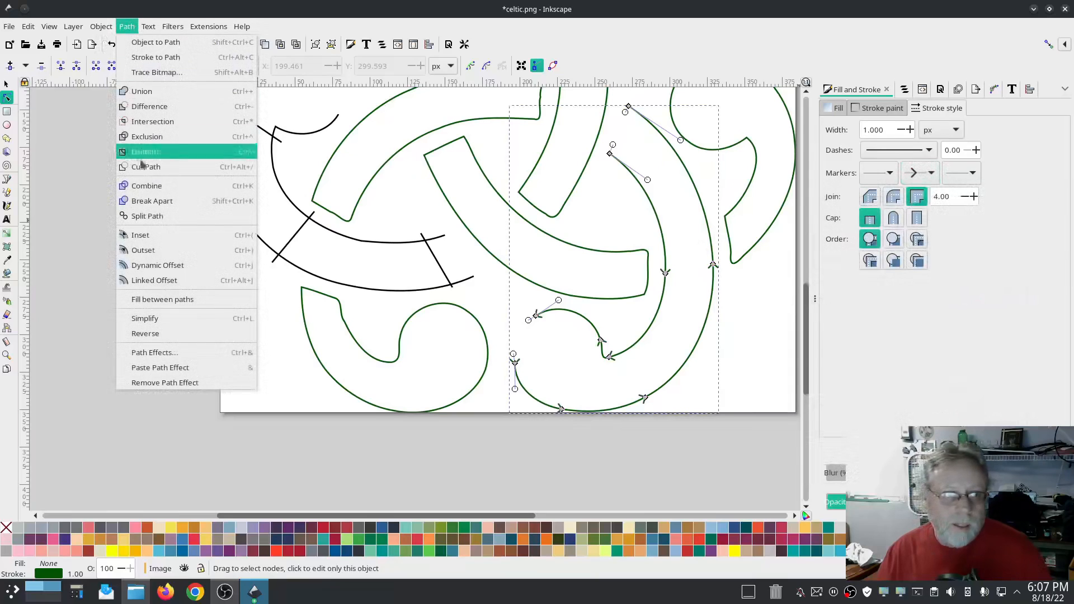
click(151, 202)
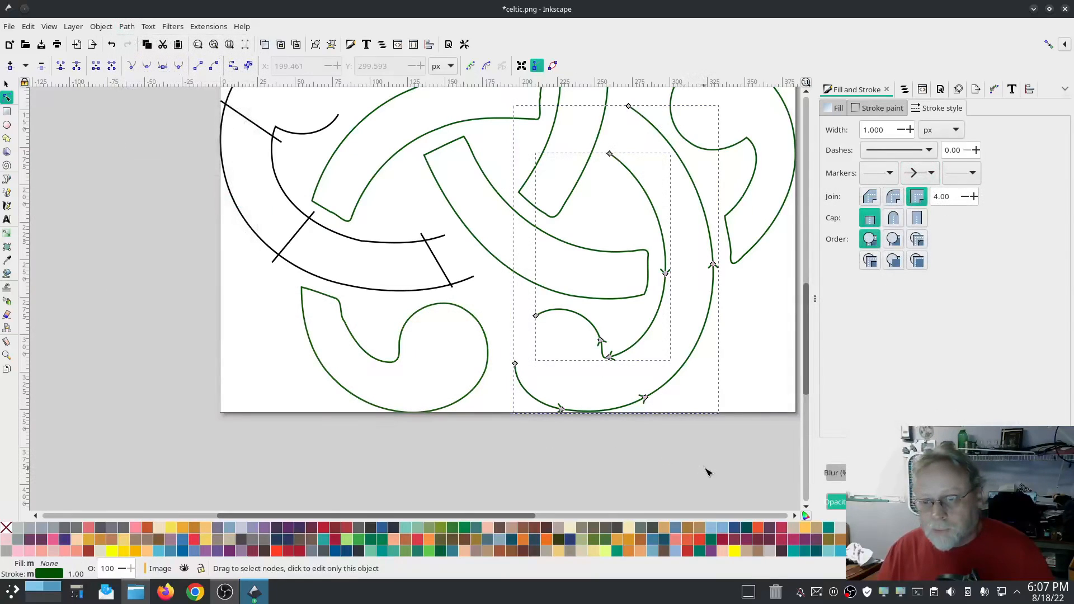
click(706, 471)
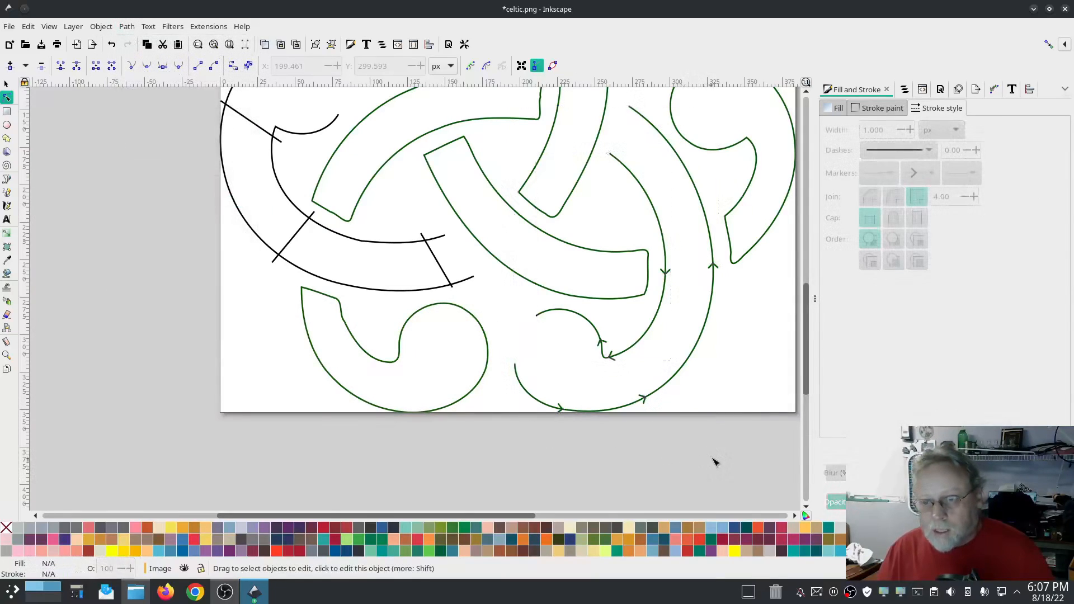
Reverse the curl's outer rail so it runs in the same direction as the inner rail
click(712, 318)
click(126, 26)
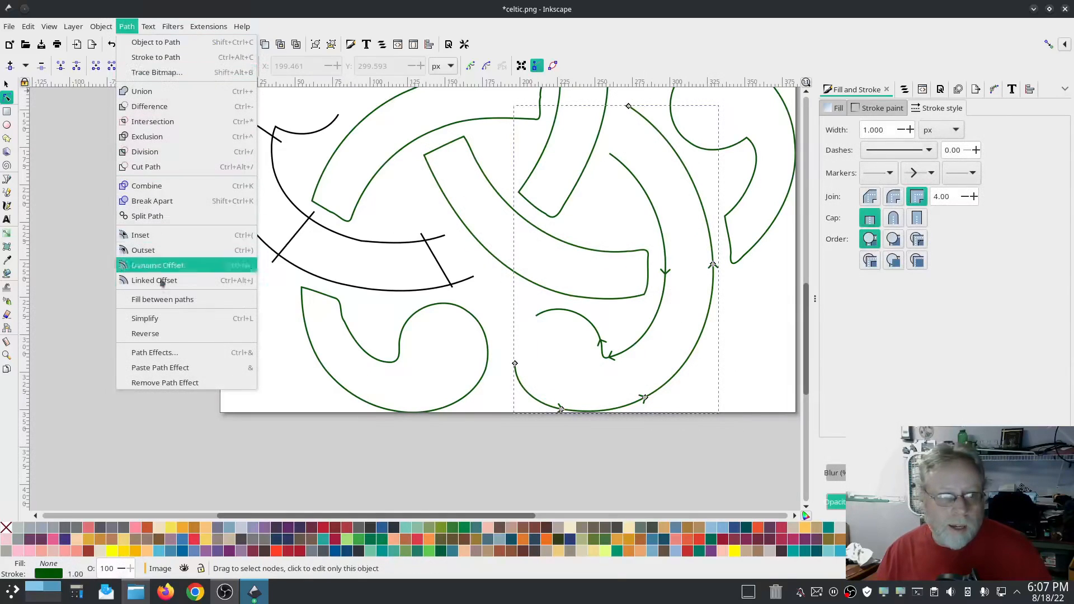
click(147, 334)
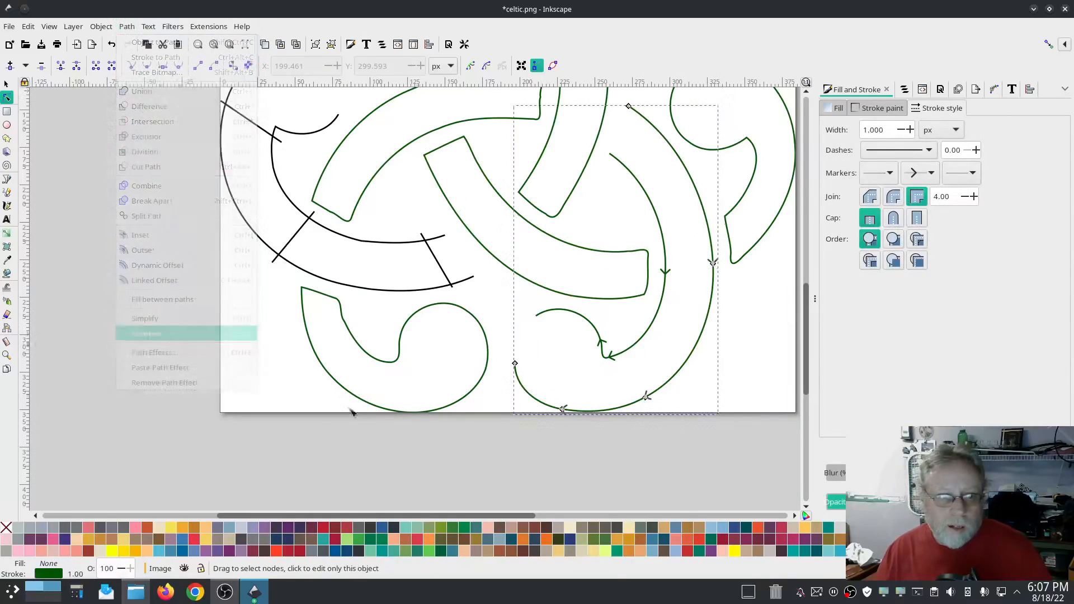
click(722, 456)
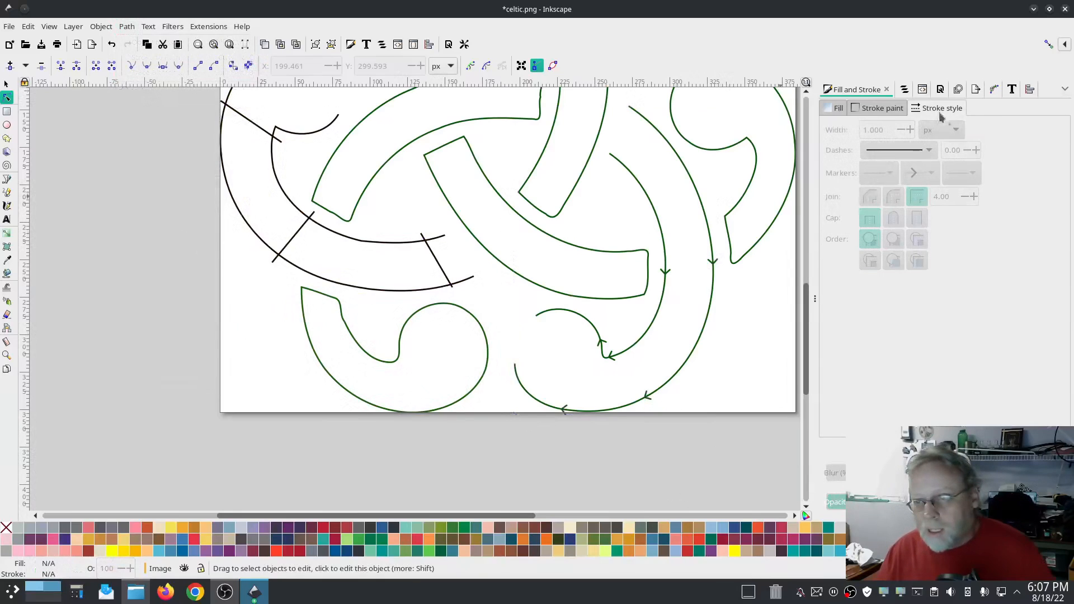
Try to group the curl's two rails, path4085_8 and path4304, and undo the grouping
click(904, 90)
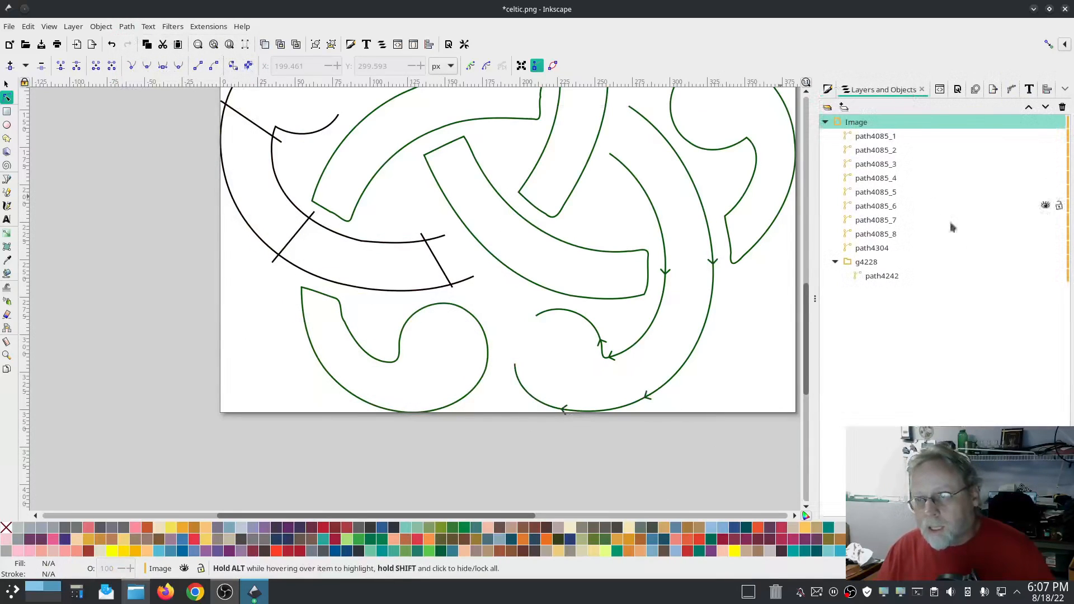
click(873, 250)
shift+click(874, 235)
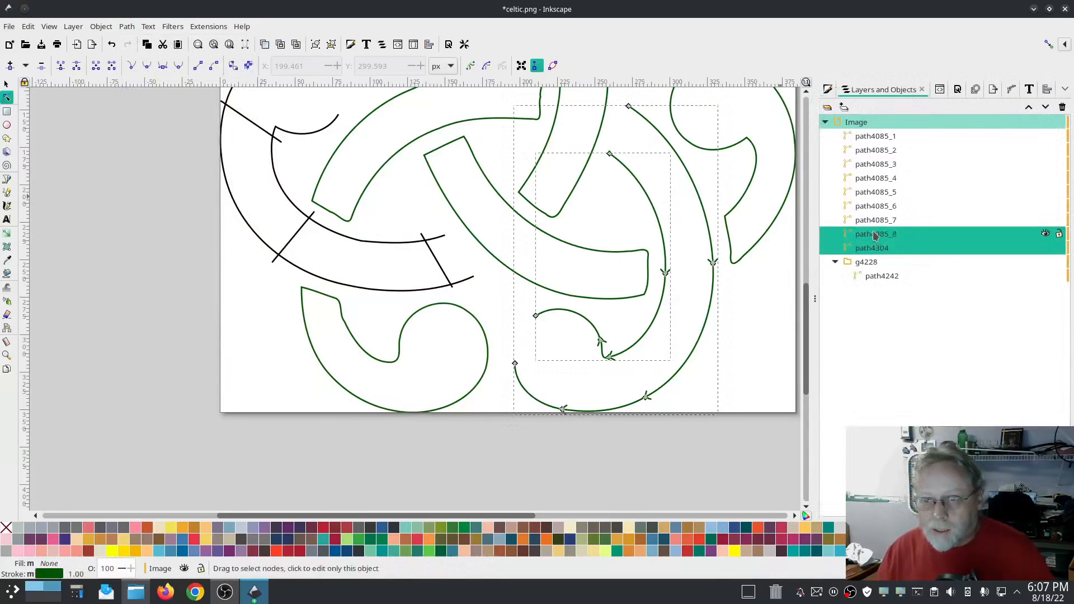
right_click(875, 236)
click(906, 406)
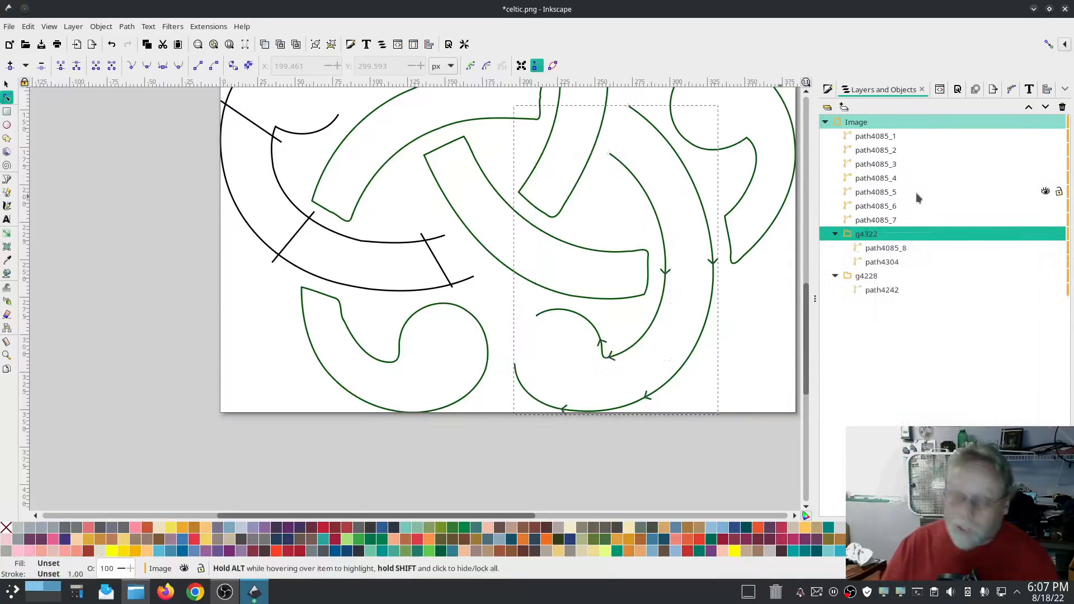
key(ctrl+z)
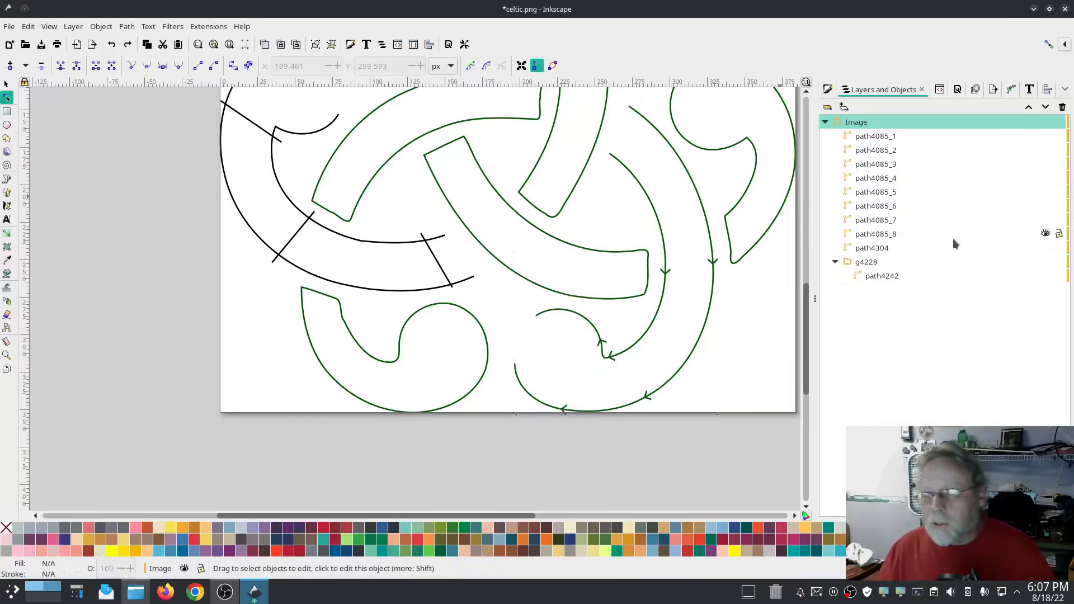
Check which objects form the curl's two rails by selecting path4304, path4085_8 and path4085_7 in turn
click(880, 249)
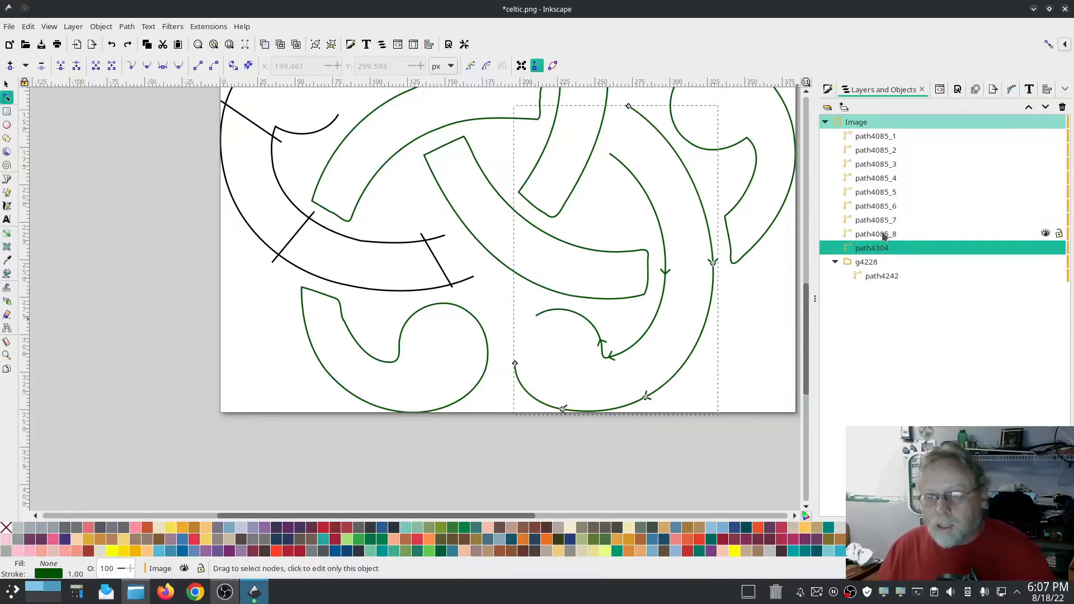
click(878, 235)
click(874, 248)
click(877, 235)
click(877, 246)
click(877, 221)
click(37, 248)
Draw three straight Pencil rungs across the lower-right curl's rails: below the round head, at the middle and near the tail end
click(8, 193)
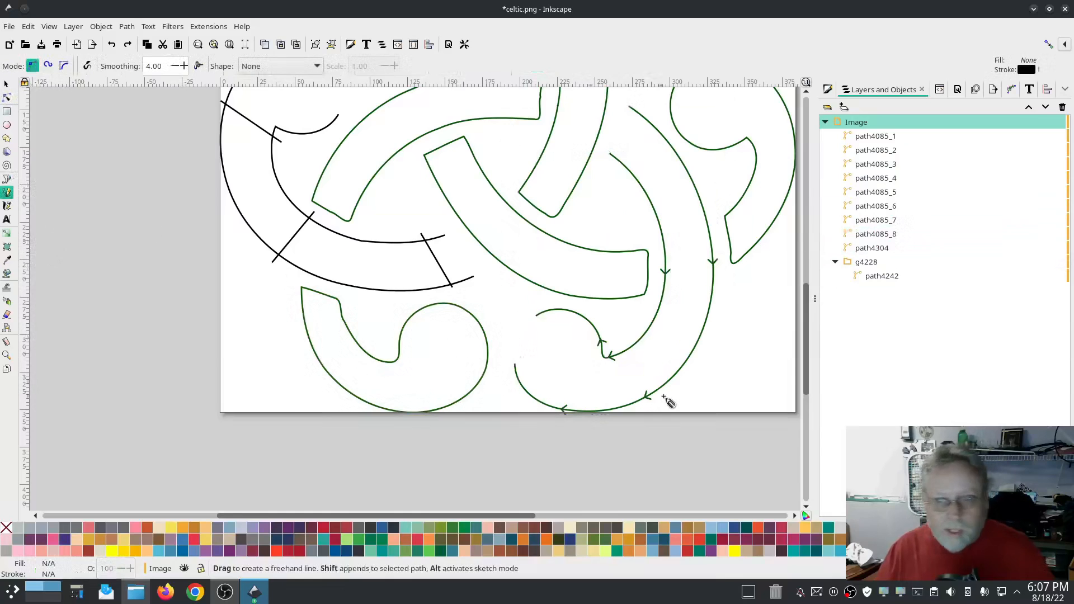
click(613, 348)
click(576, 424)
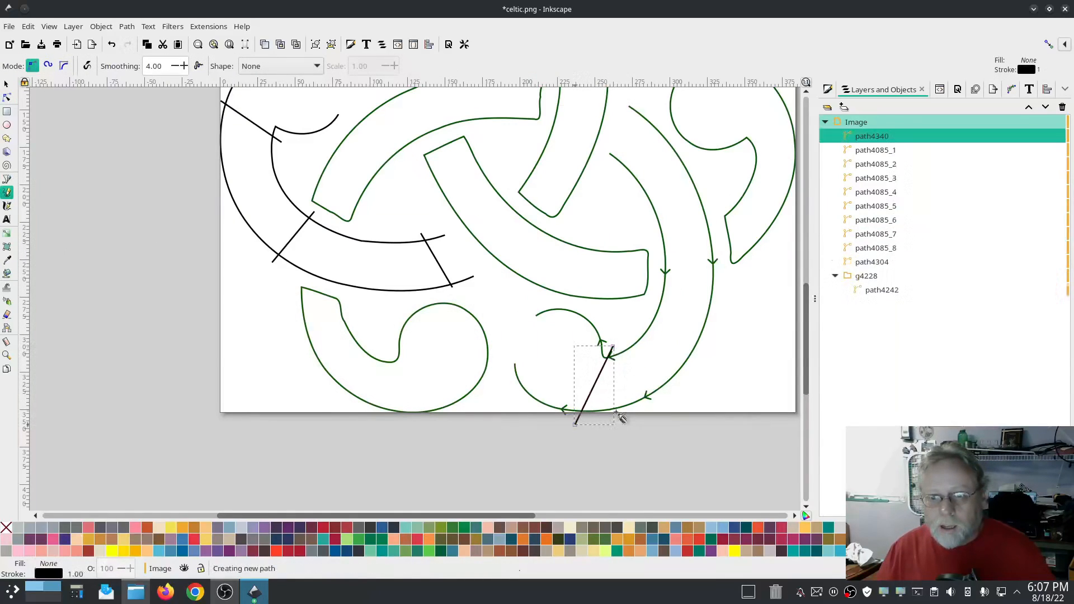
click(660, 274)
click(720, 273)
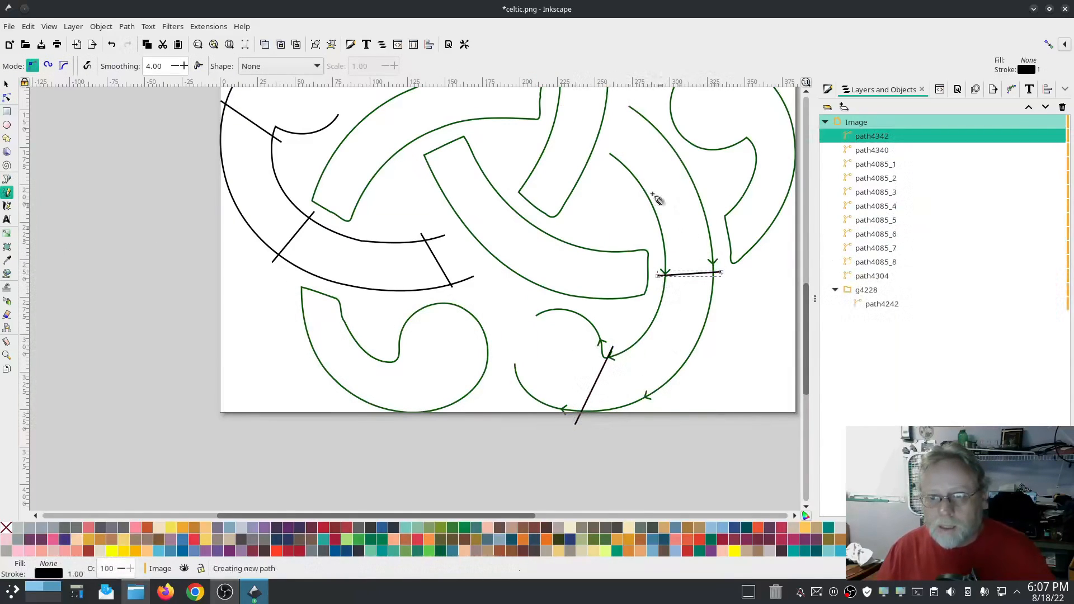
click(624, 166)
click(650, 120)
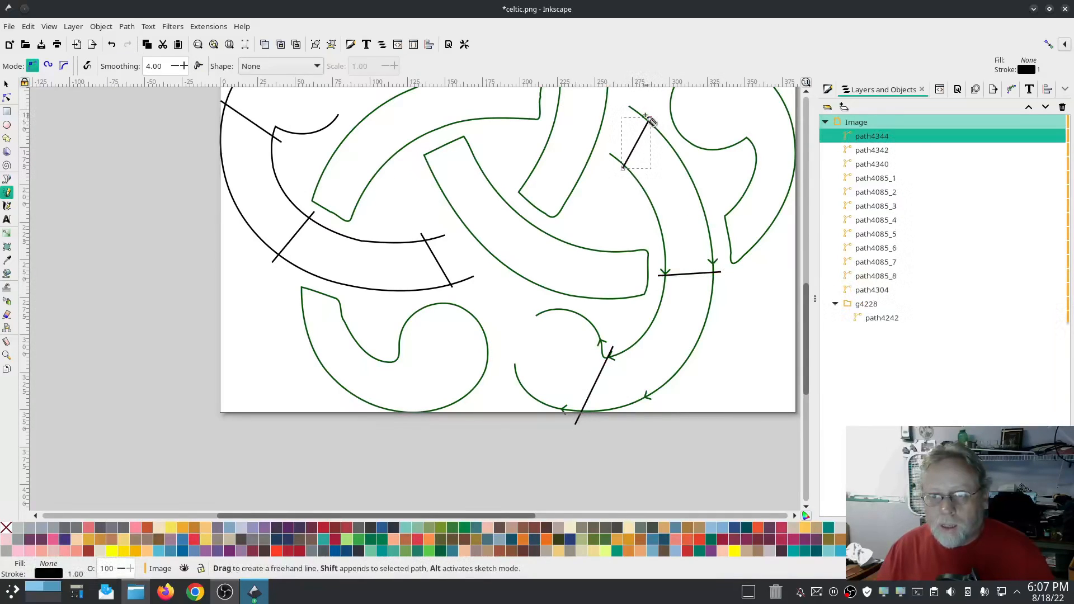
Combine the lower-right curl's two rails and three rungs into a single path
click(6, 85)
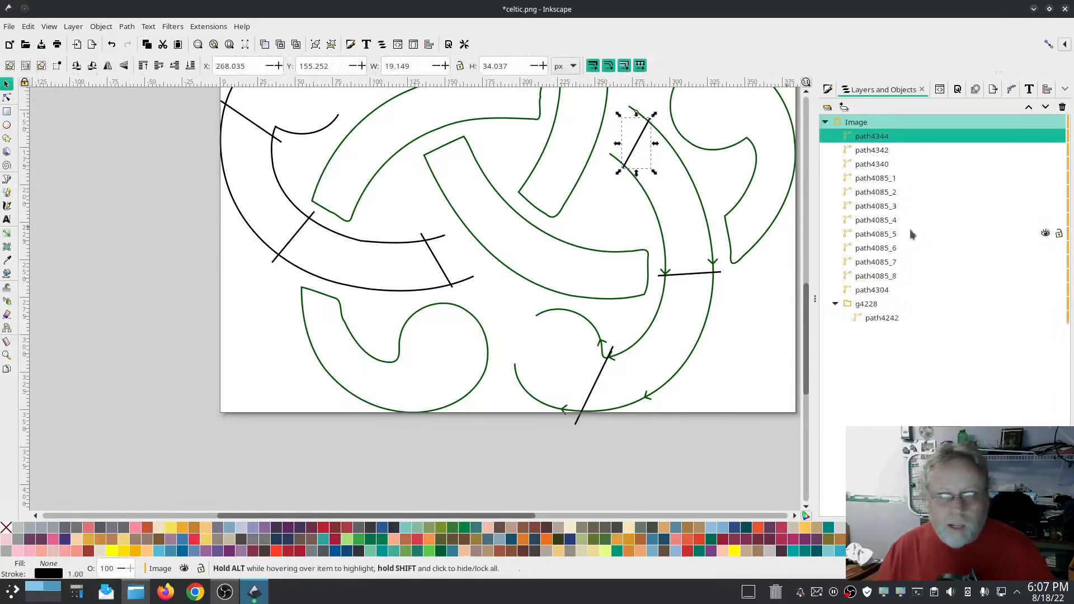
click(887, 294)
click(884, 277)
click(886, 293)
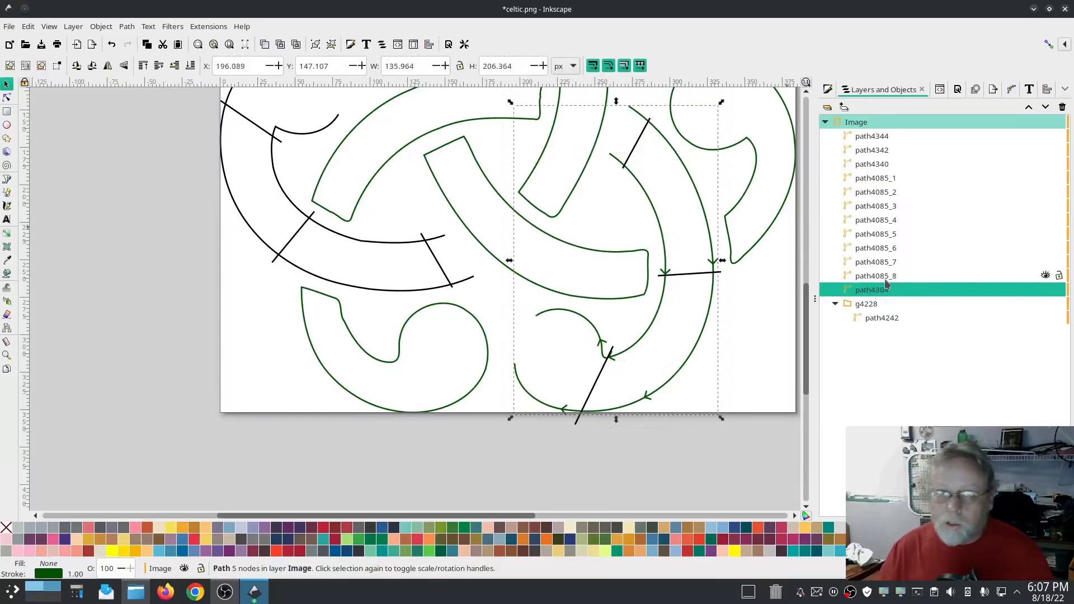
shift+click(886, 277)
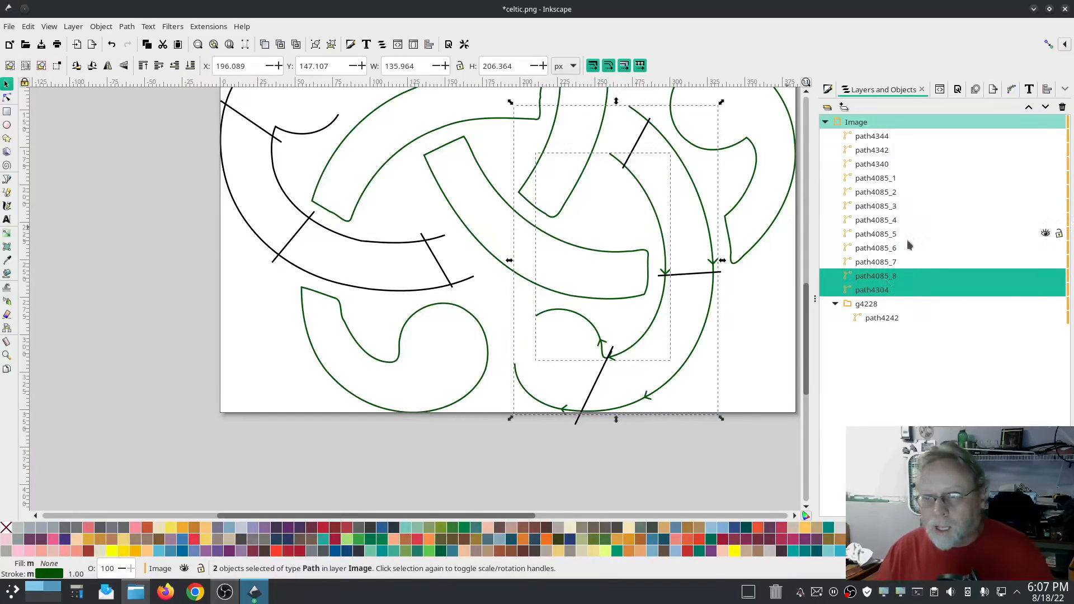
ctrl+click(885, 164)
ctrl+click(882, 149)
ctrl+click(884, 137)
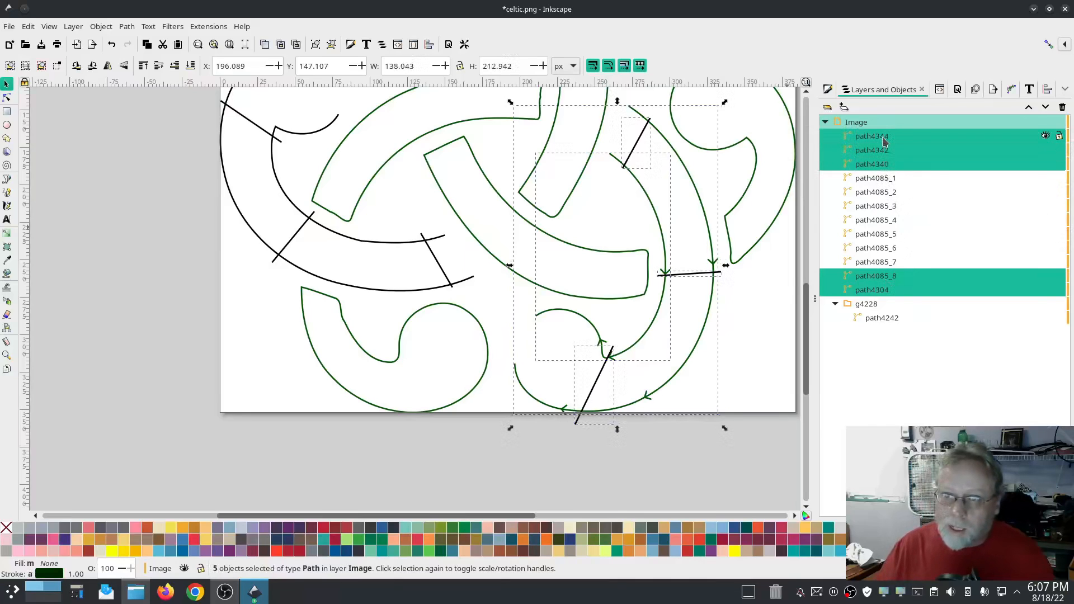
click(127, 26)
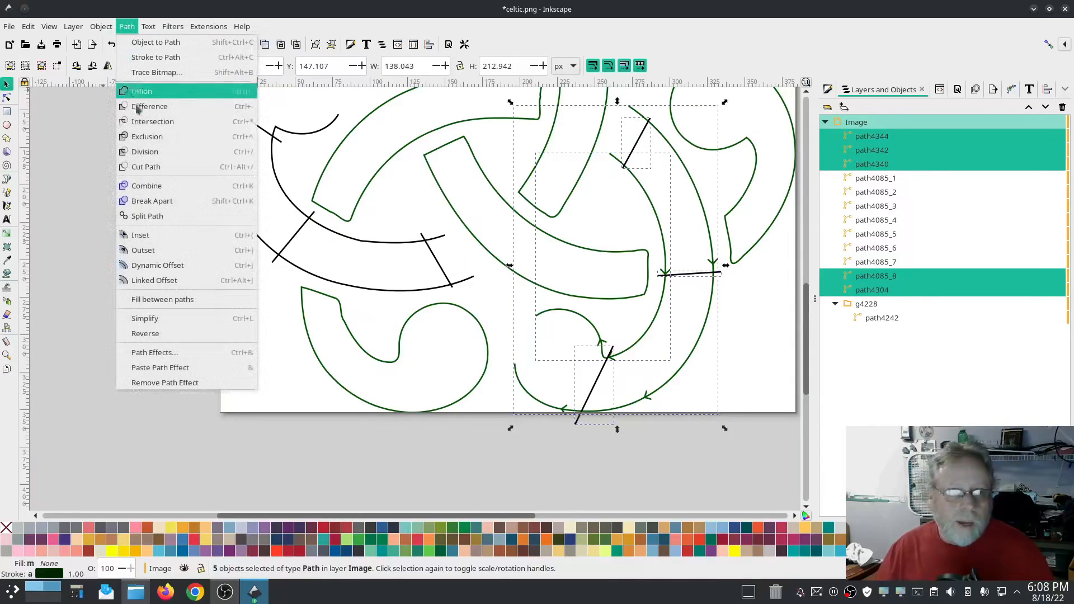
click(147, 185)
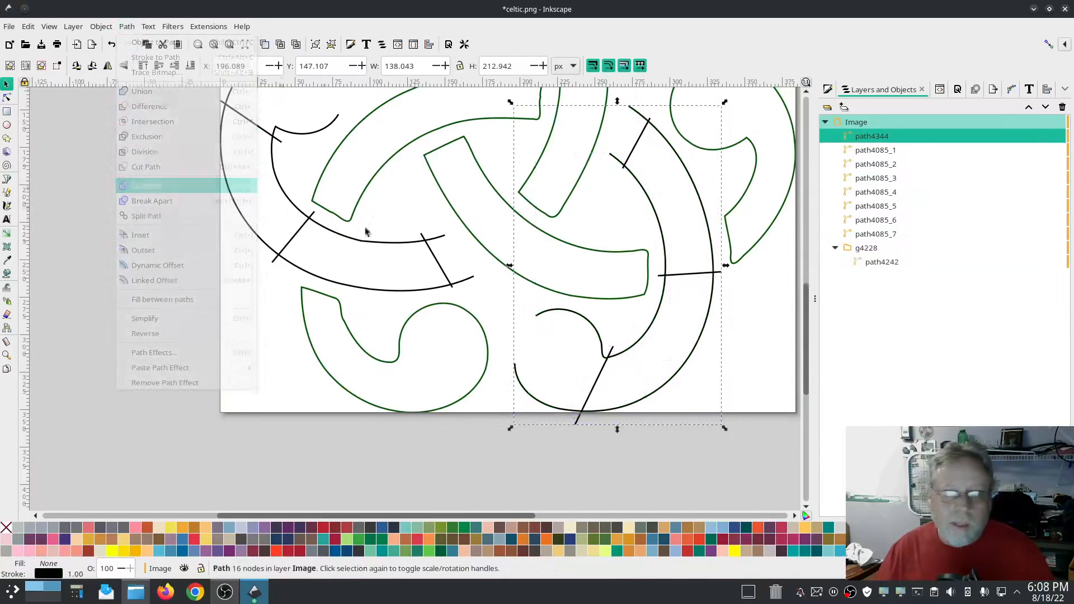
Set the combined lower-right curl to a custom satin column in the Ink/Stitch params and apply it
click(202, 28)
mouse_move(210, 182)
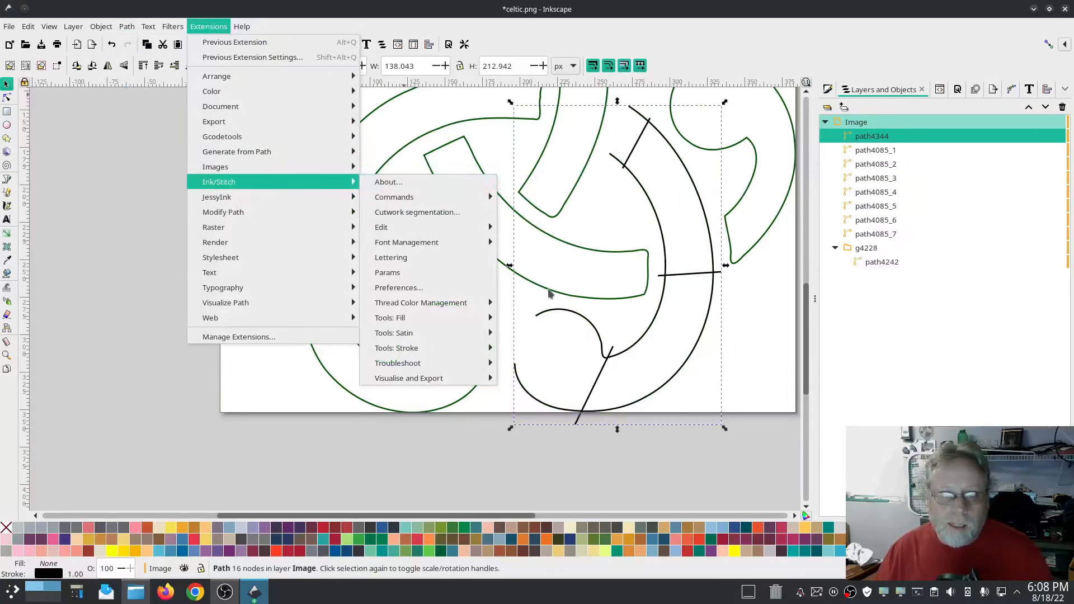
click(422, 273)
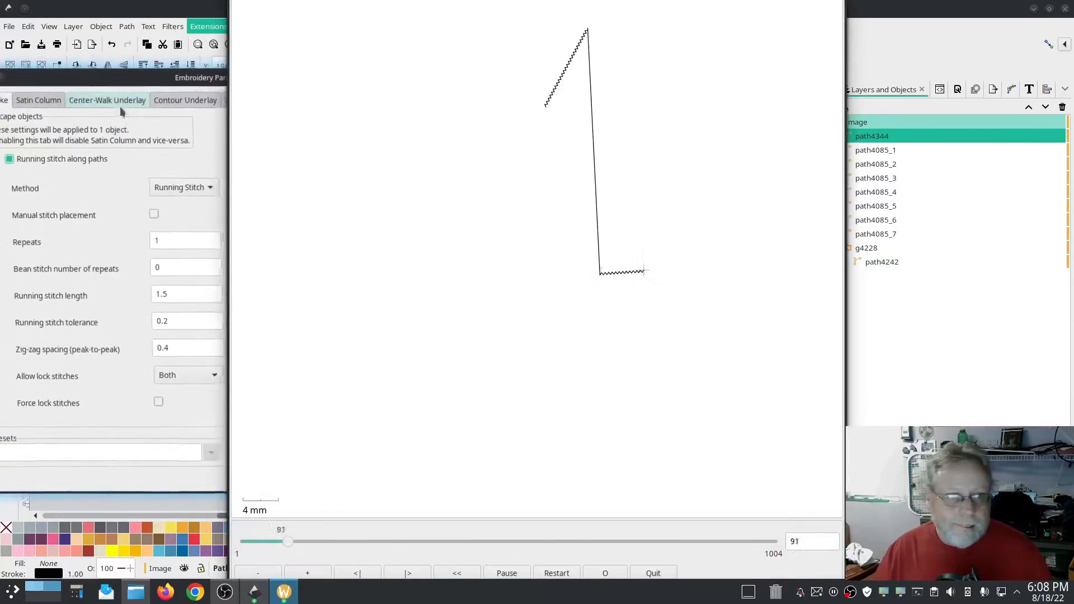
click(89, 101)
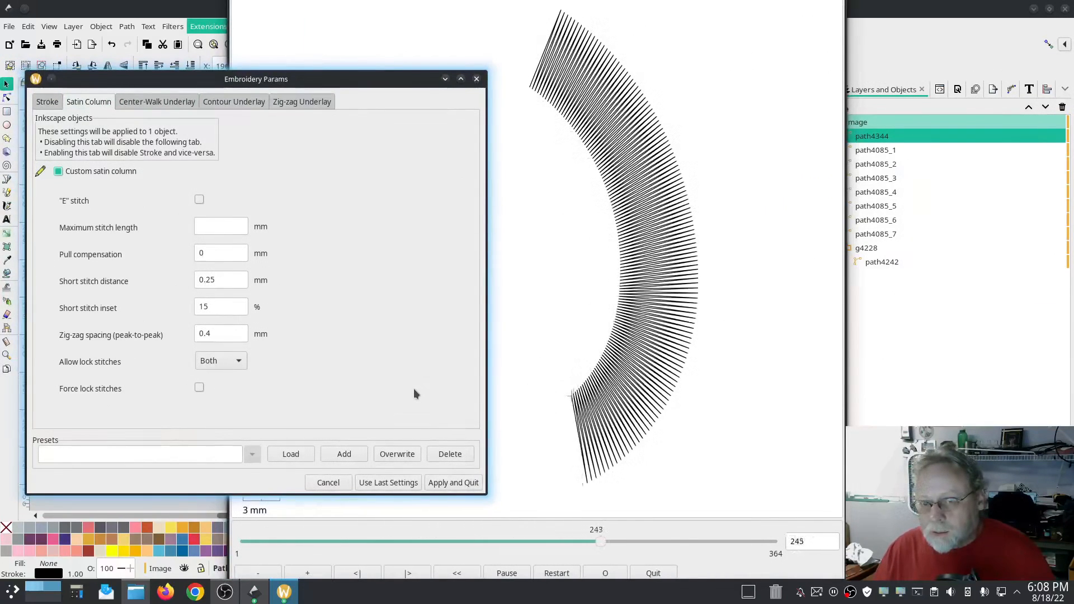
click(441, 481)
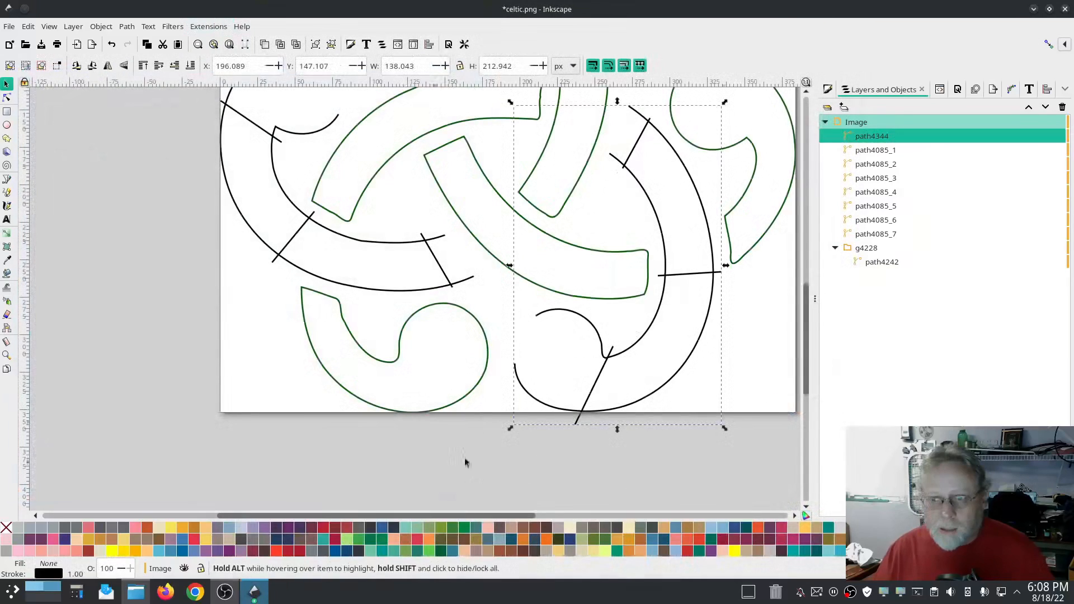
Ungroup g4228 so that path4242 sits directly in the Image layer
click(878, 236)
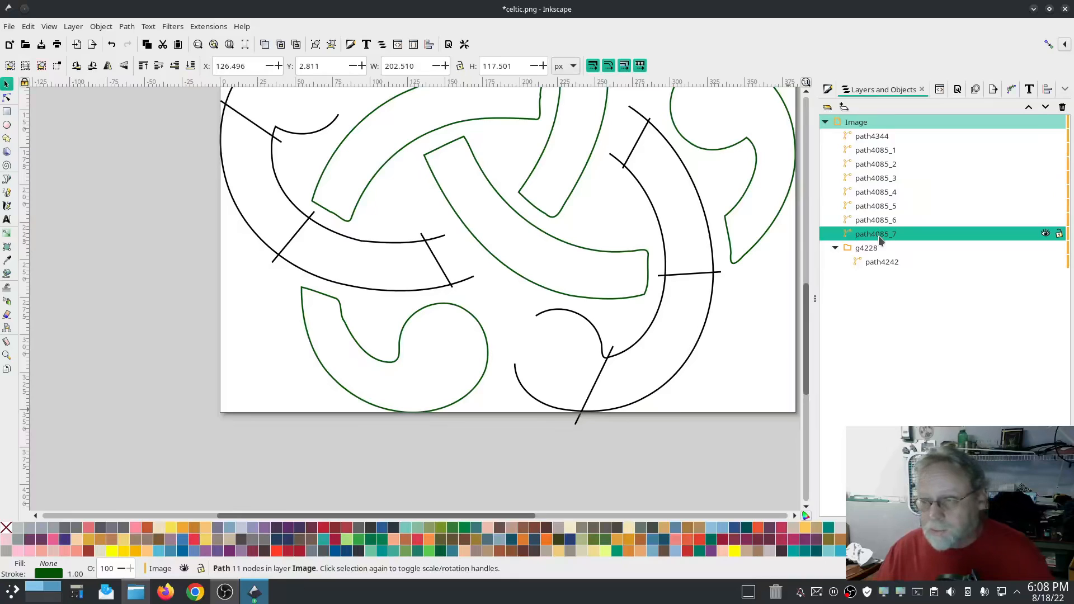
scroll(722, 400, up, 5)
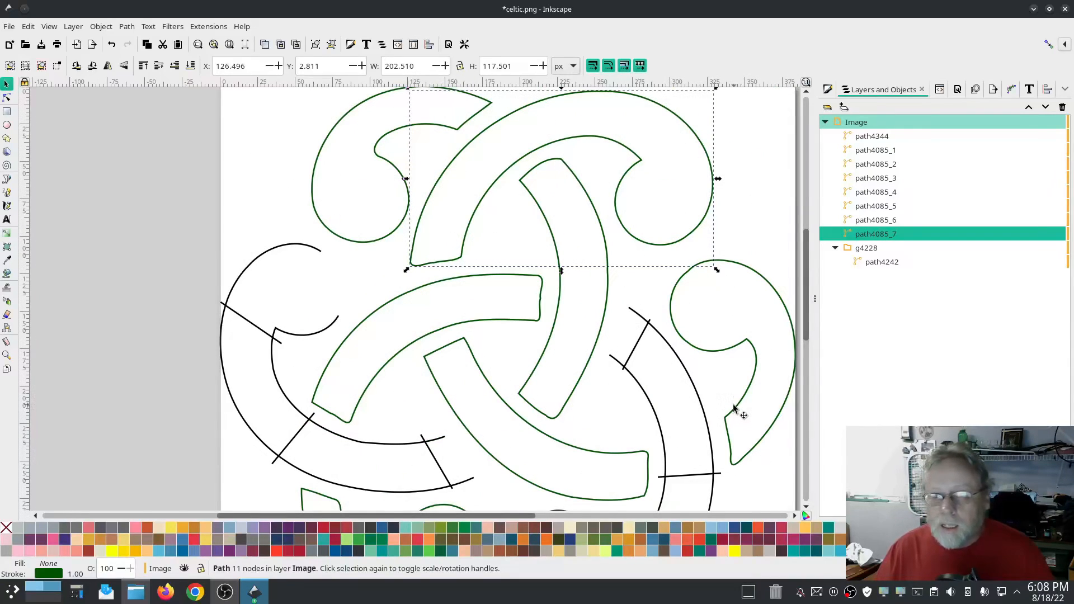
right_click(879, 270)
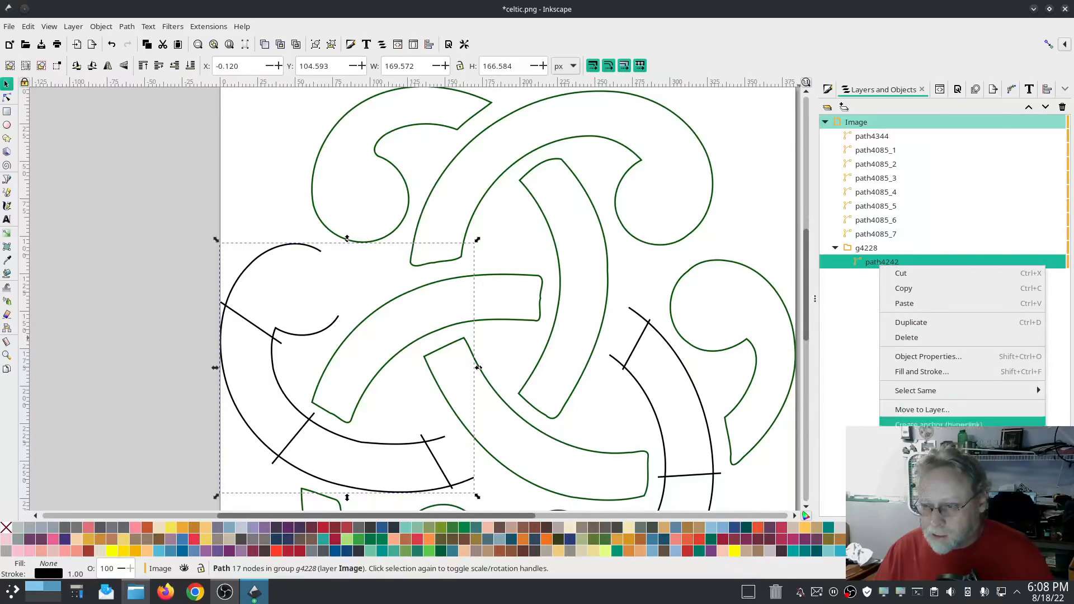
click(867, 337)
click(871, 248)
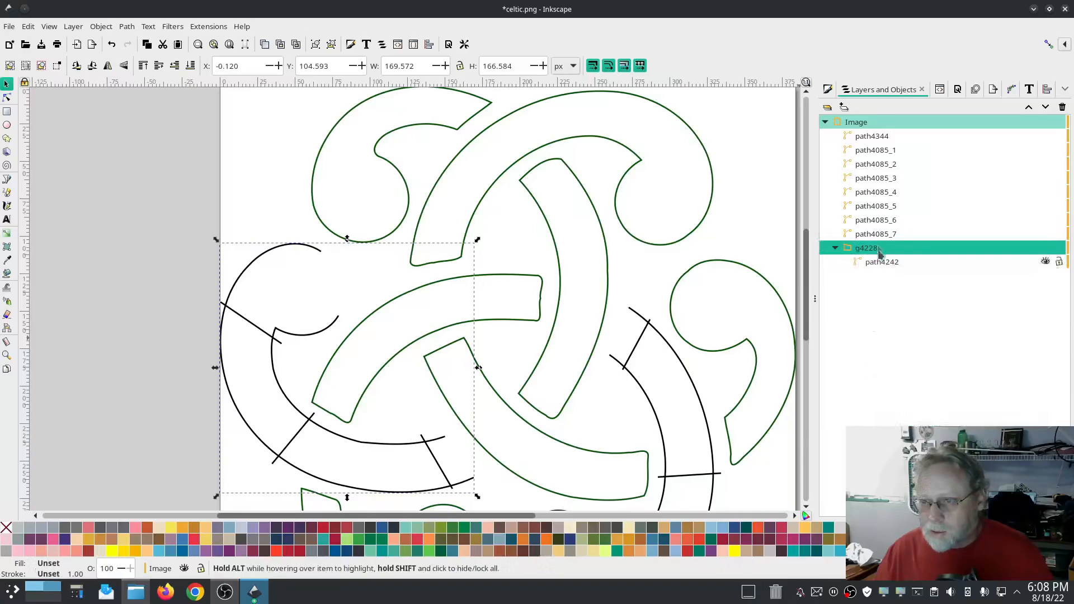
right_click(872, 249)
click(889, 420)
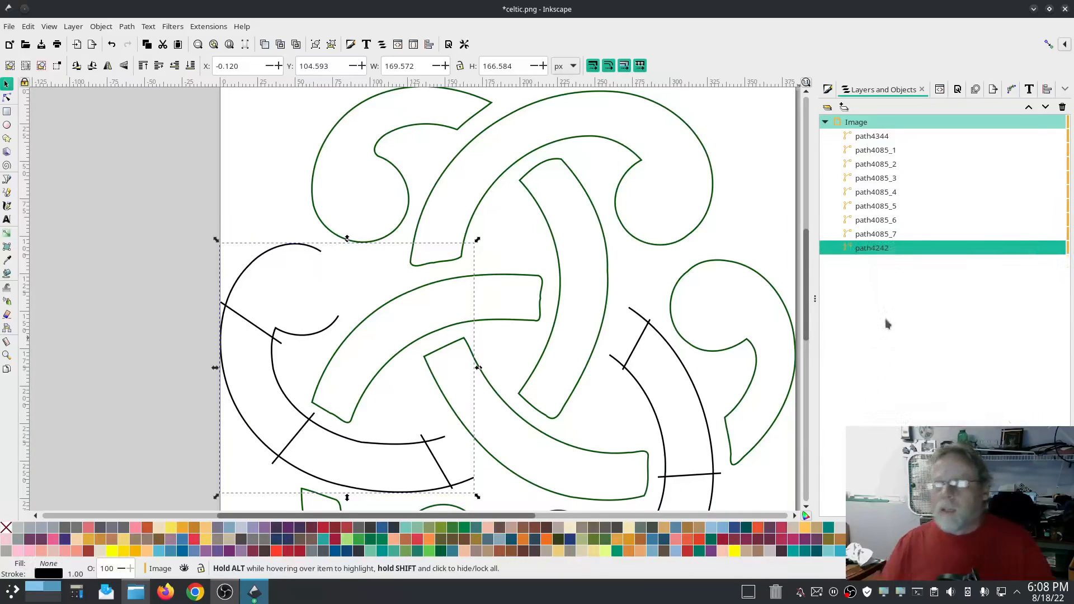
Open the large upper arc's outline, path4085_7, by deleting the segments that close its tail end and its round head
click(883, 235)
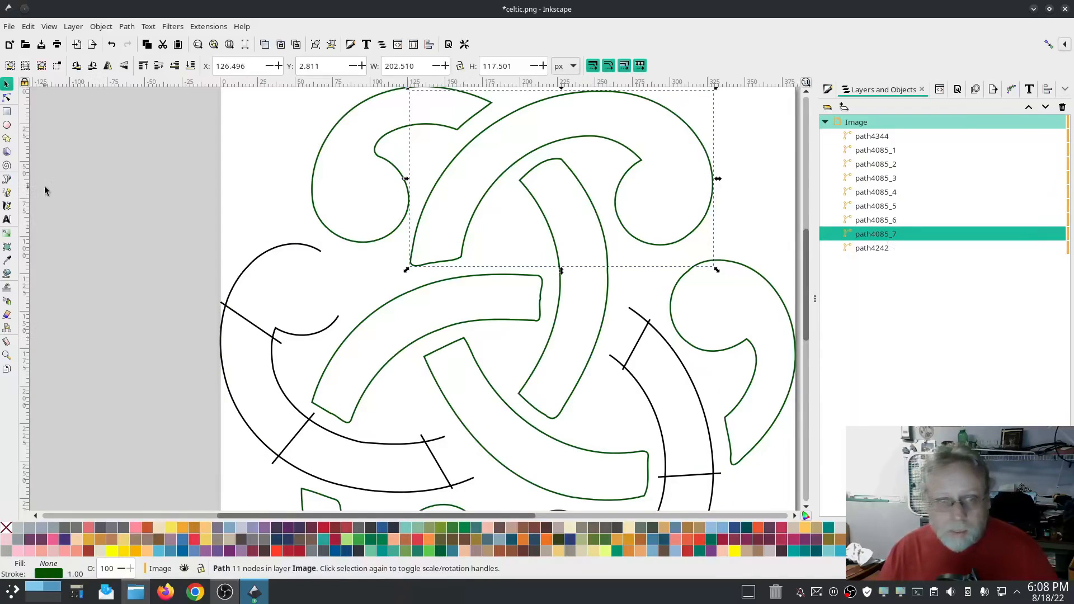
click(8, 99)
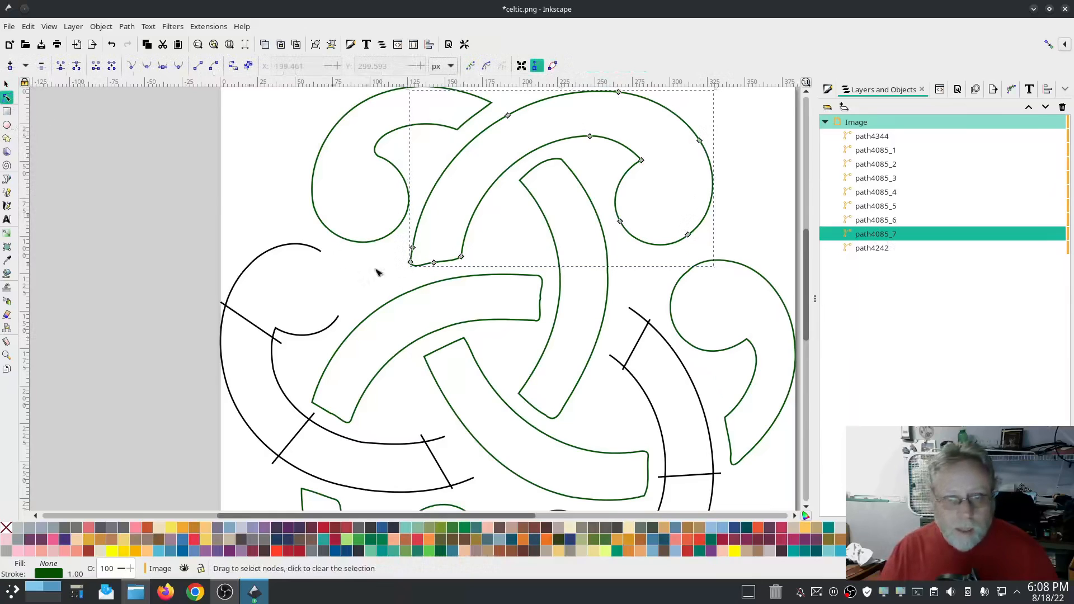
click(434, 263)
drag(687, 235, 700, 235)
double_click(663, 241)
click(77, 66)
key(Delete)
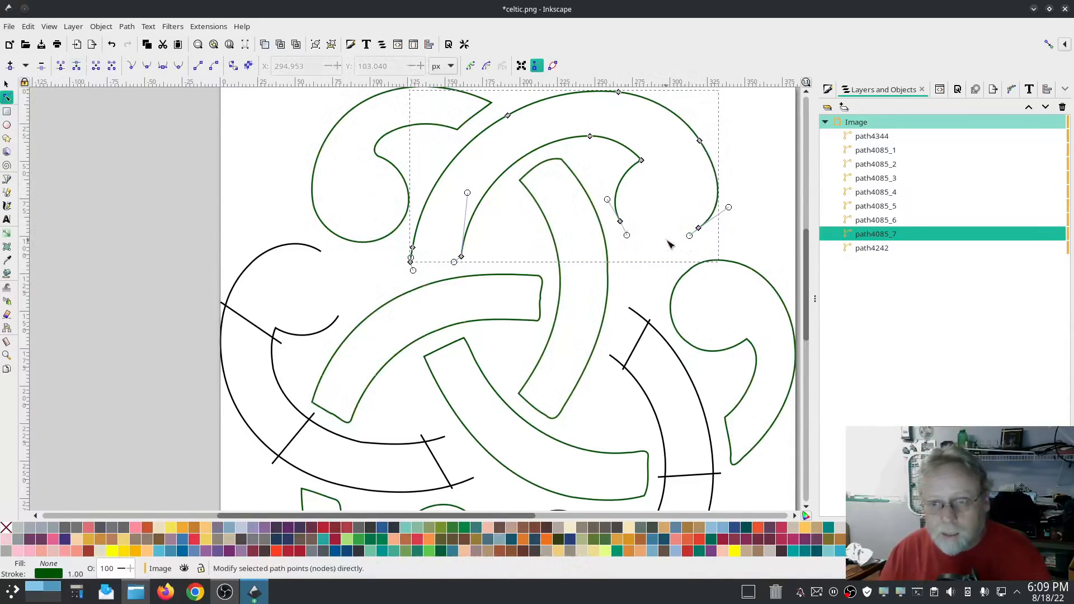
Break the upper arc's opened outline apart into two separate rails and select the inner one
click(127, 26)
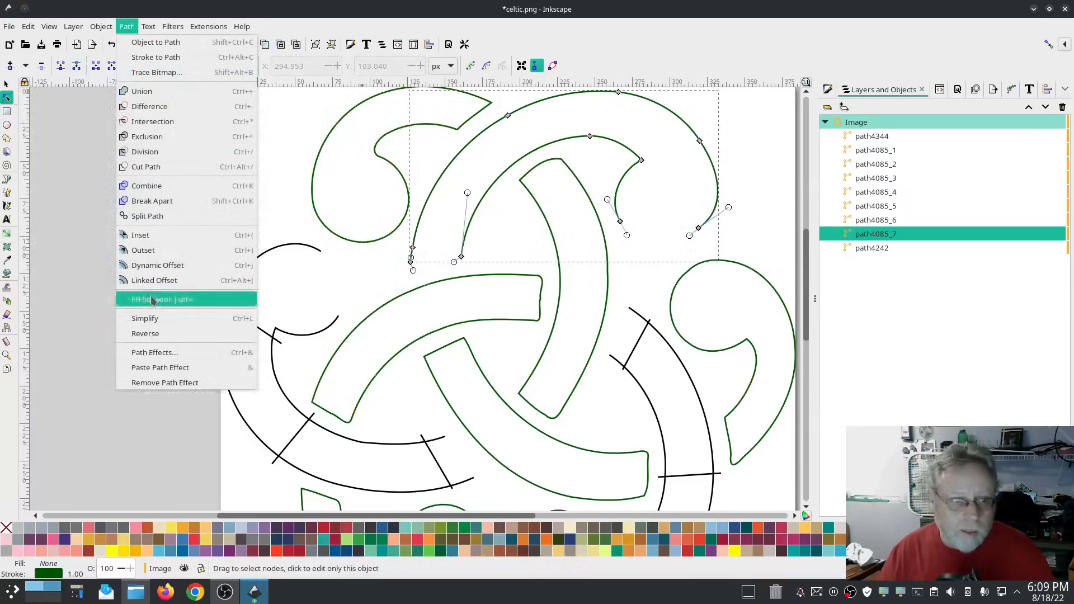
click(152, 201)
click(127, 26)
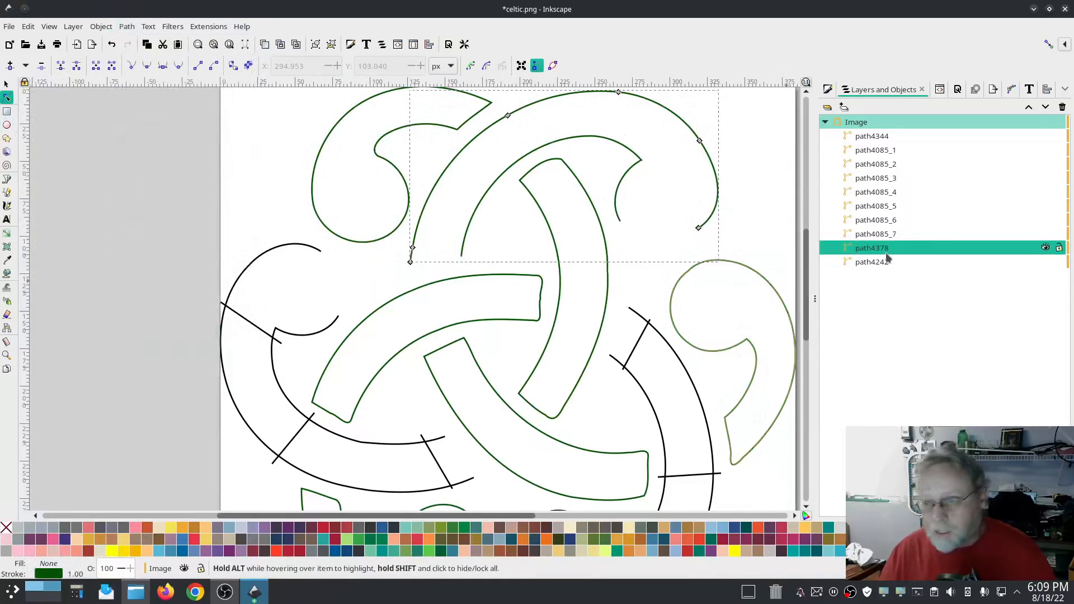
click(886, 235)
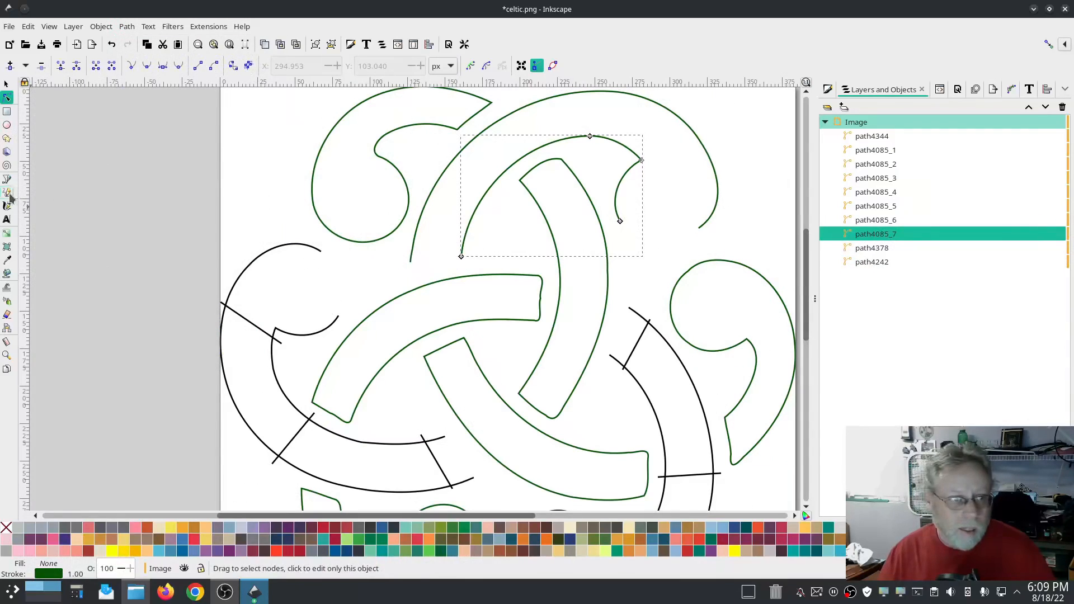
Draw three straight Pencil rungs across the upper arc's rails: near the tail end, at the middle and at the head's inner corner
click(7, 193)
click(480, 241)
click(399, 242)
click(539, 152)
click(515, 100)
click(629, 158)
click(698, 118)
Combine the upper arc's rails, path4378 and path4085_7, with its three rungs into a single path
click(6, 84)
click(873, 290)
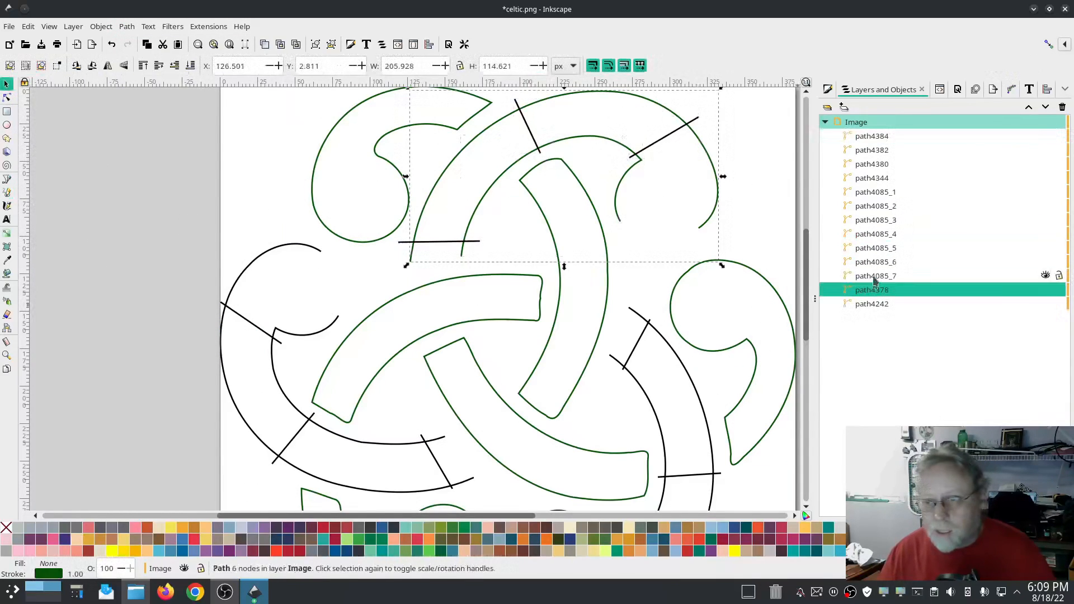
shift+click(875, 277)
shift+click(870, 136)
shift+click(870, 149)
shift+click(869, 163)
click(127, 27)
click(181, 187)
Set the combined upper arc to a custom satin column in the Ink/Stitch params and apply it
click(208, 26)
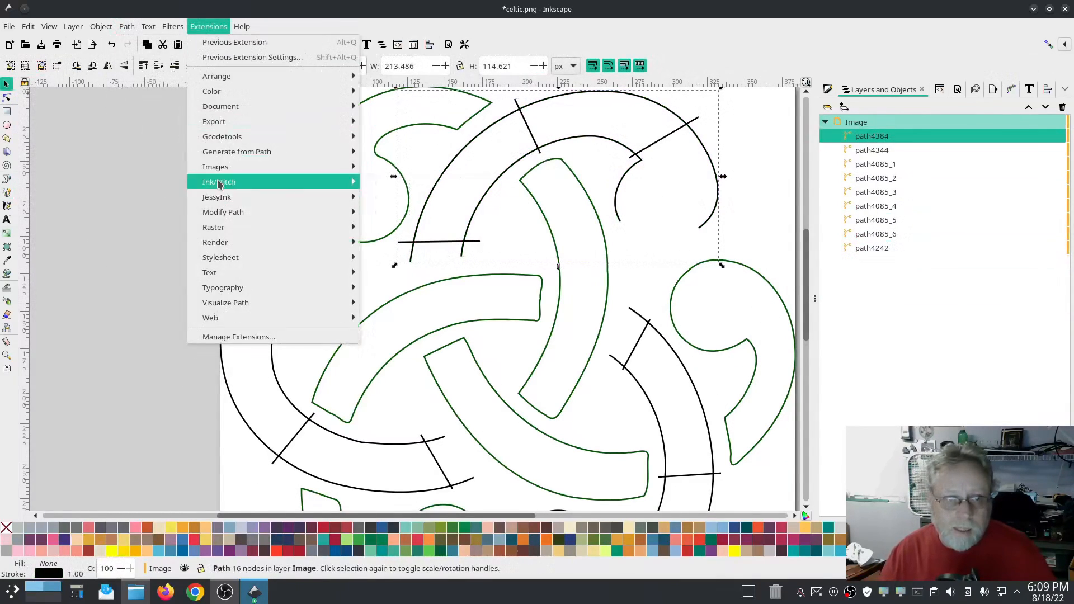
mouse_move(220, 182)
click(388, 272)
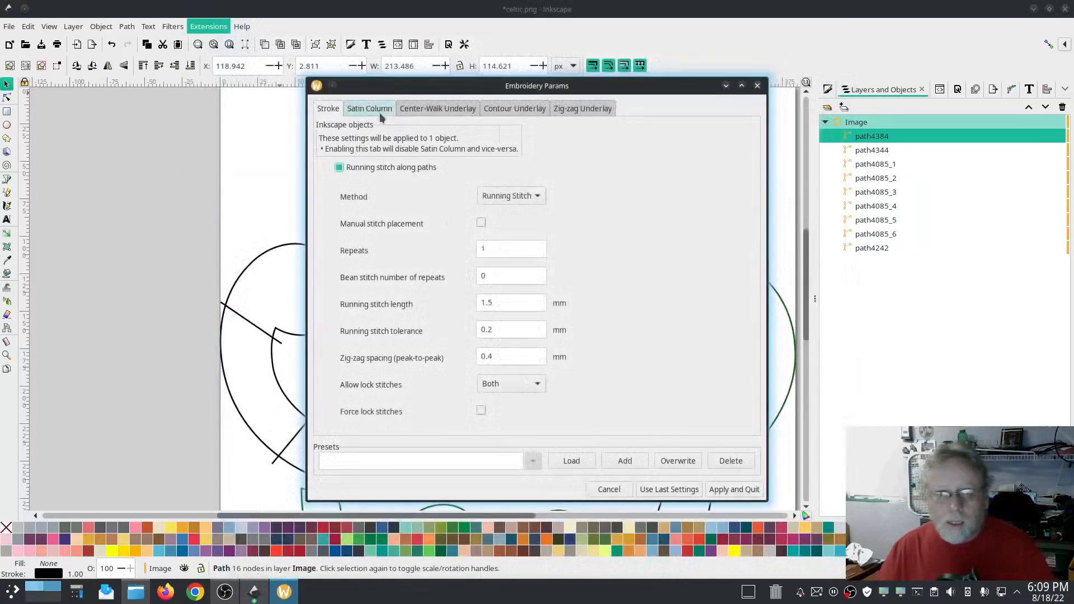
click(380, 113)
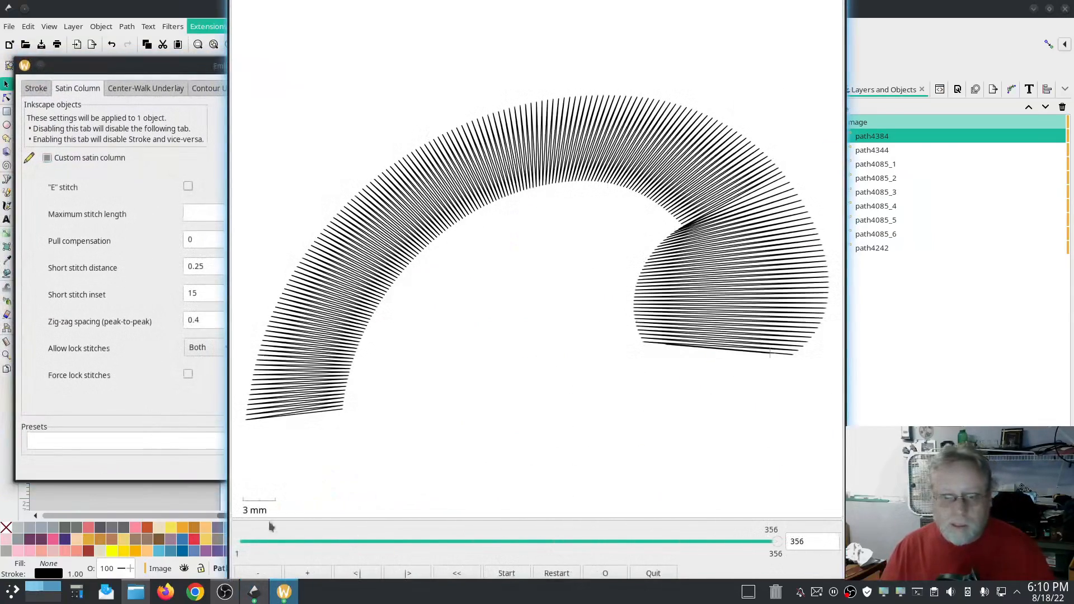
click(186, 468)
click(439, 465)
Open the lower-left curl's outline, path4085_6, by deleting the segments that close its pointed end and its round head
click(889, 234)
scroll(642, 333, down, 5)
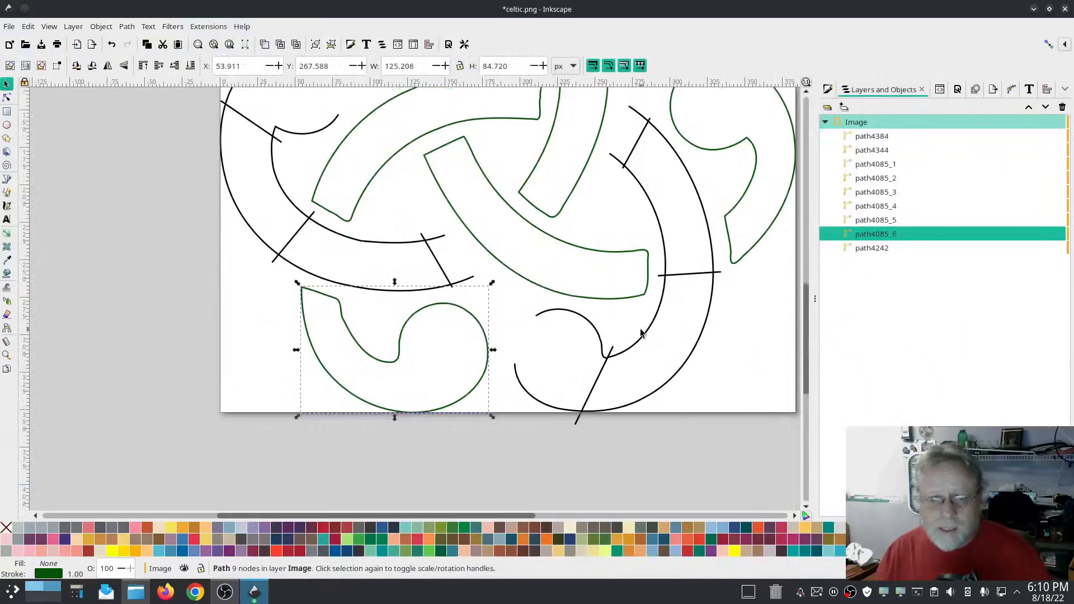
click(7, 98)
ctrl+scroll(311, 295, up, 2)
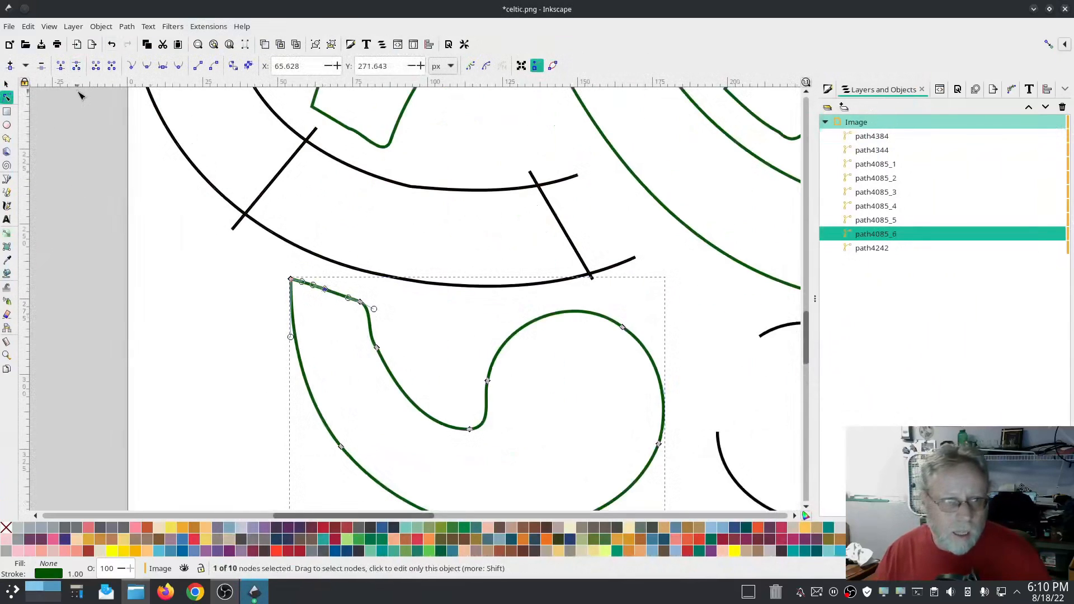
click(311, 275)
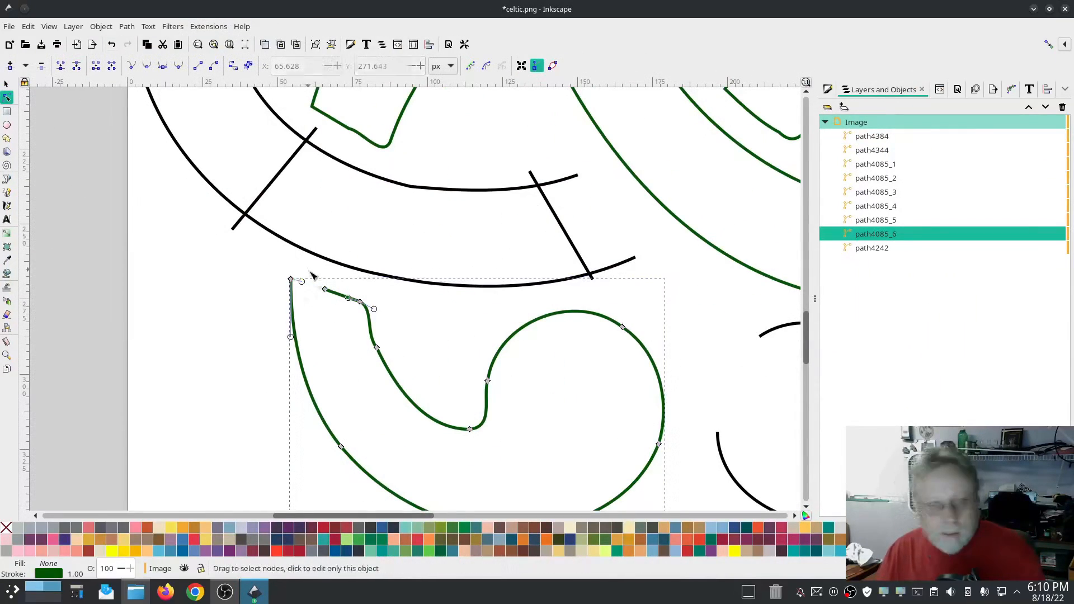
click(623, 327)
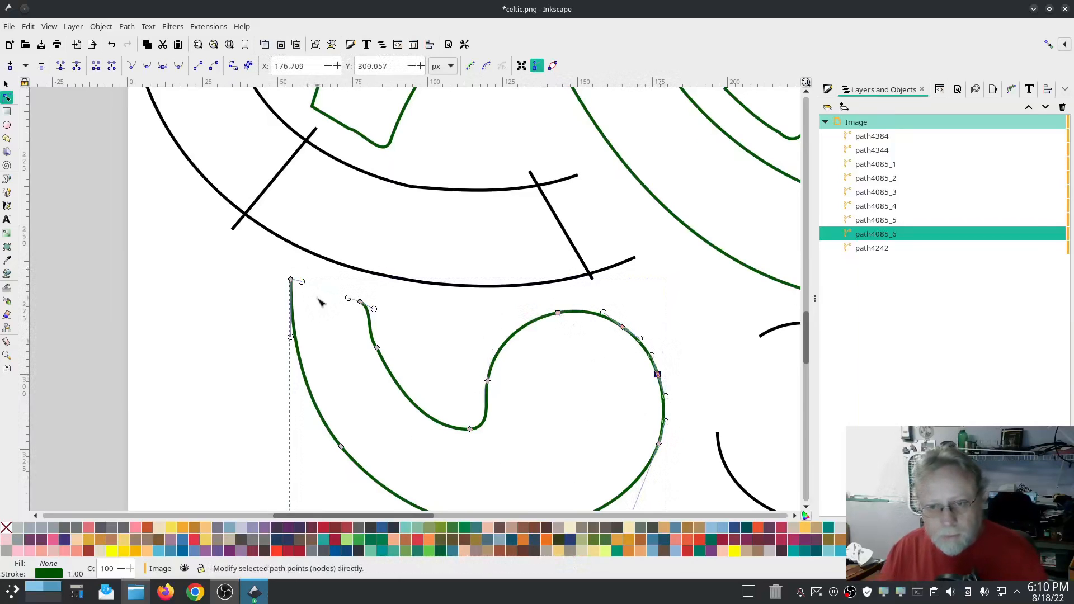
key(Delete)
Break the lower-left curl's outline apart into two rails and reverse the direction of the outer rail
click(126, 27)
click(148, 199)
key(shift+e)
click(7, 96)
click(290, 278)
click(101, 26)
mouse_move(127, 27)
click(148, 335)
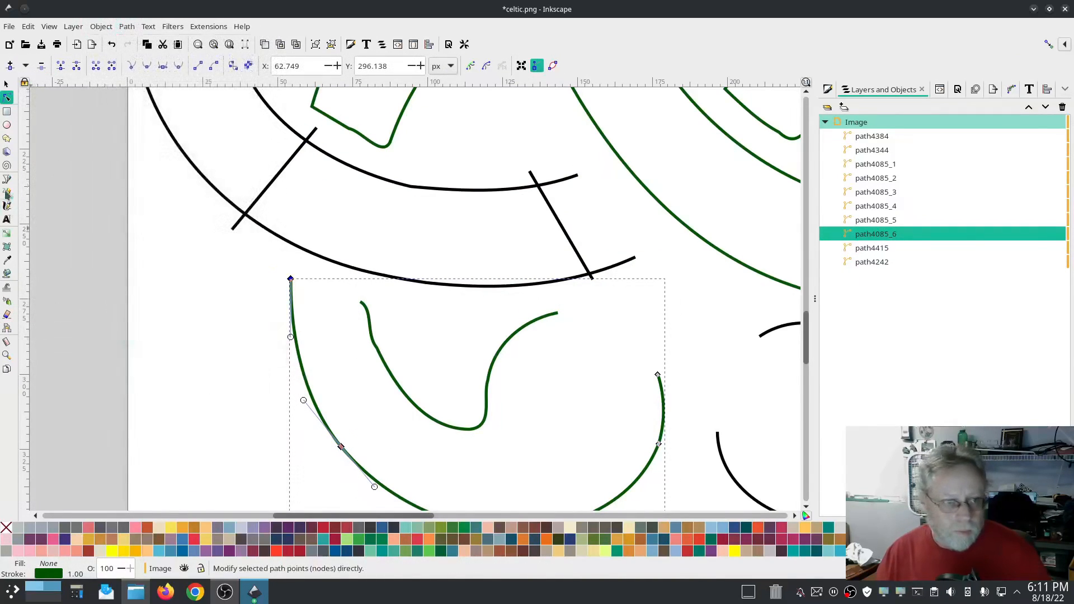
Draw three straight Pencil rungs across the lower-left curl's rails: near the tail end, along the lower bend and below the round head
click(6, 192)
drag(280, 321, 380, 328)
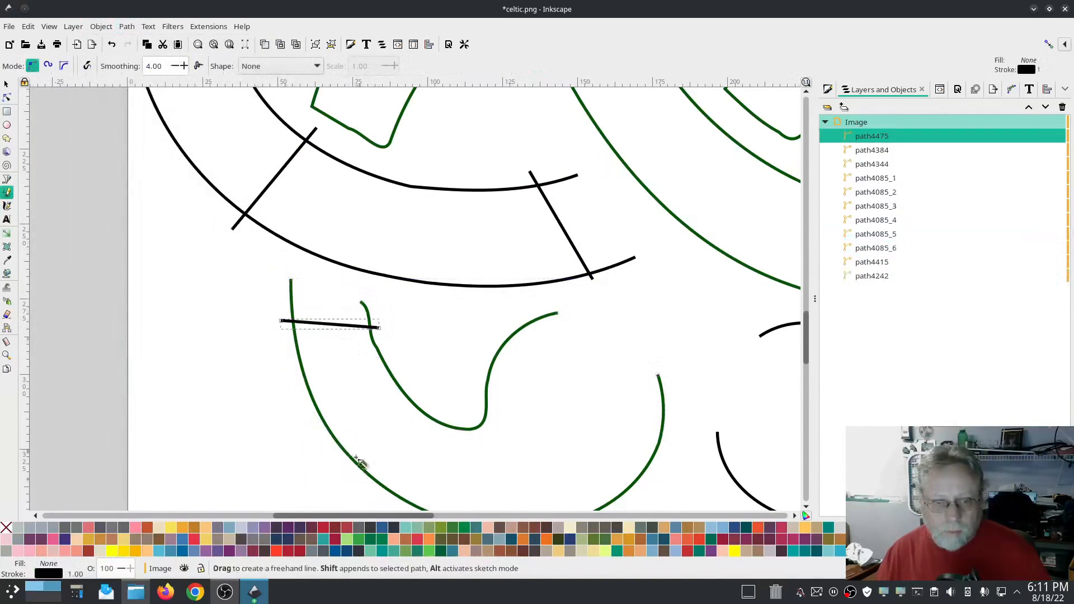
click(358, 487)
click(411, 386)
scroll(411, 386, down, 3)
click(473, 354)
click(619, 439)
Move the outer end node of the lower-left curl's middle rung to straighten its crossing over the rails
click(7, 97)
click(361, 417)
drag(358, 419, 381, 435)
Combine the lower-left curl's rails, path4415 and path4085_6, with its three rungs into a single path
click(882, 304)
click(881, 291)
ctrl+click(880, 277)
ctrl+click(879, 165)
ctrl+click(879, 150)
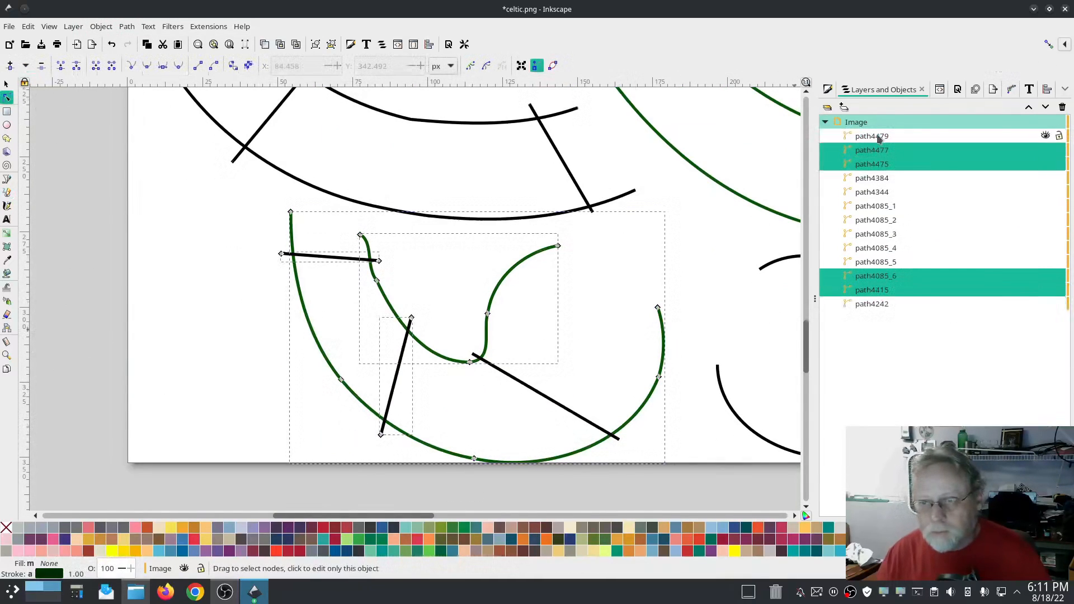
ctrl+click(878, 137)
key(plus)
click(127, 26)
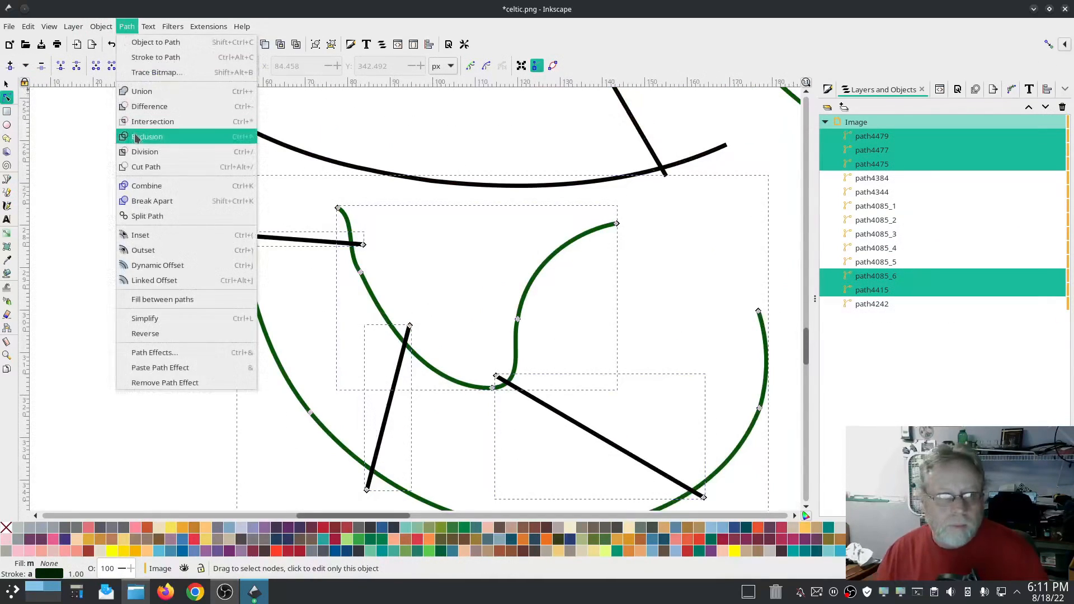
click(141, 185)
Set the combined lower-left curl to a custom satin column in the Ink/Stitch params and apply it
click(208, 26)
click(419, 300)
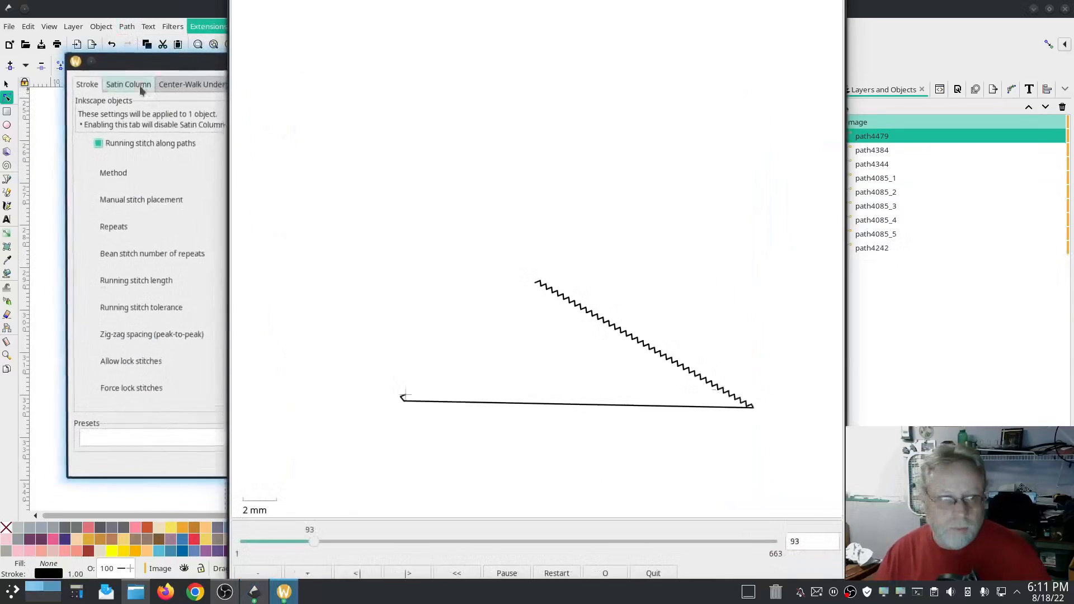
click(148, 83)
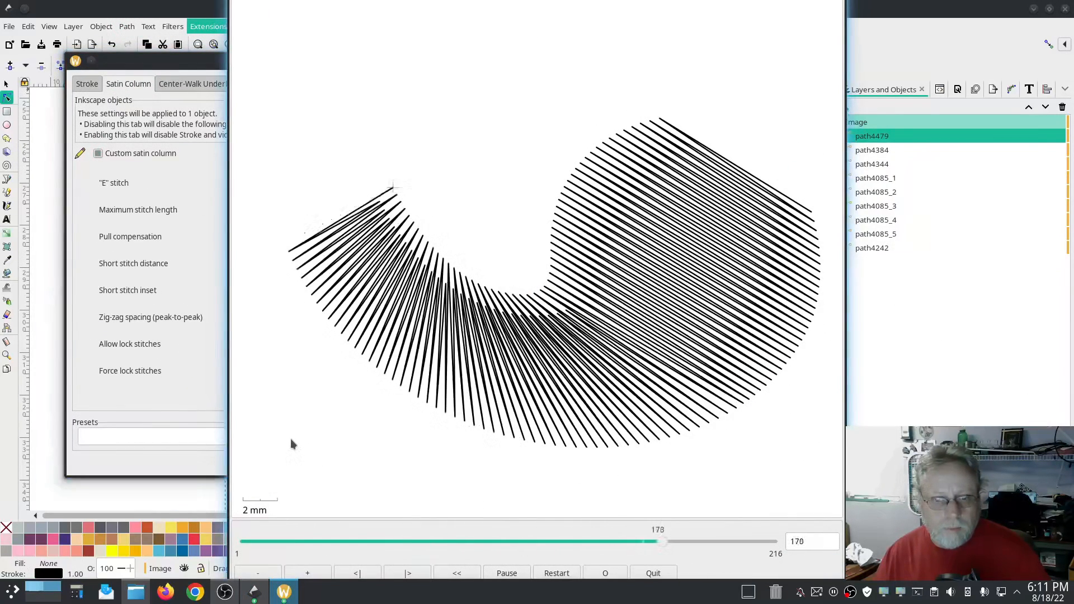
click(208, 454)
click(476, 465)
Open the upper-left curl's outline, path4085_5, by deleting the segments that close its pointed end and the base of its round head
scroll(618, 381, down, 4)
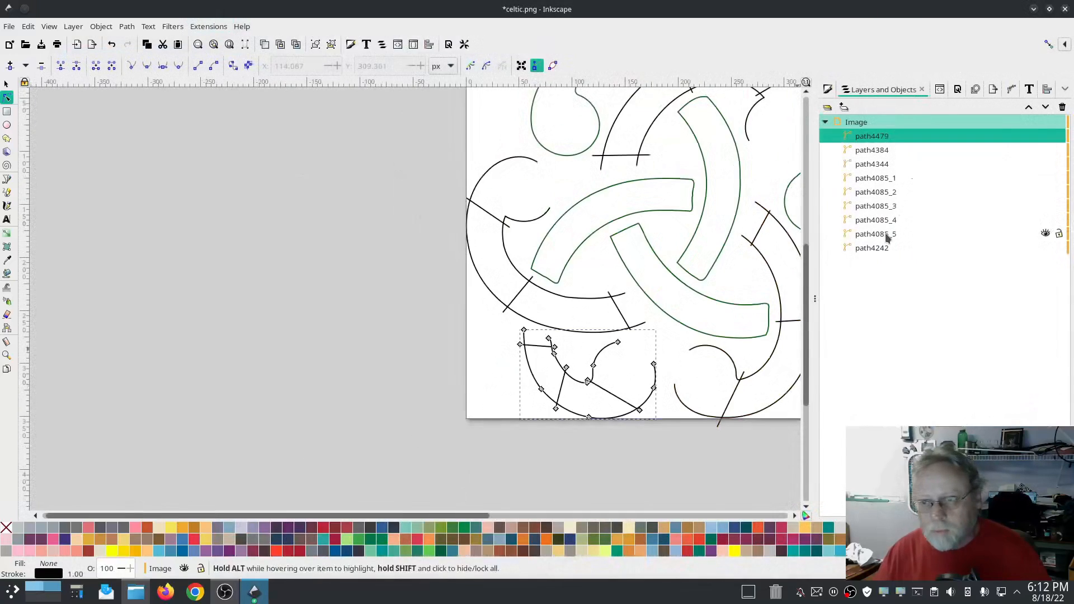
click(888, 235)
scroll(627, 288, up, 5)
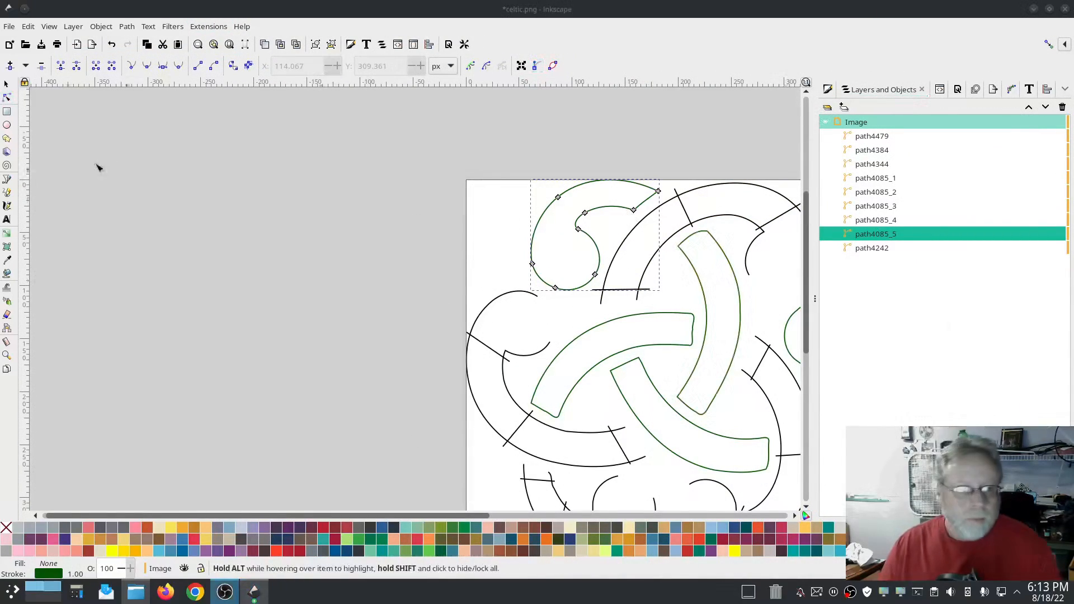
scroll(661, 207, up, 4)
key(Delete)
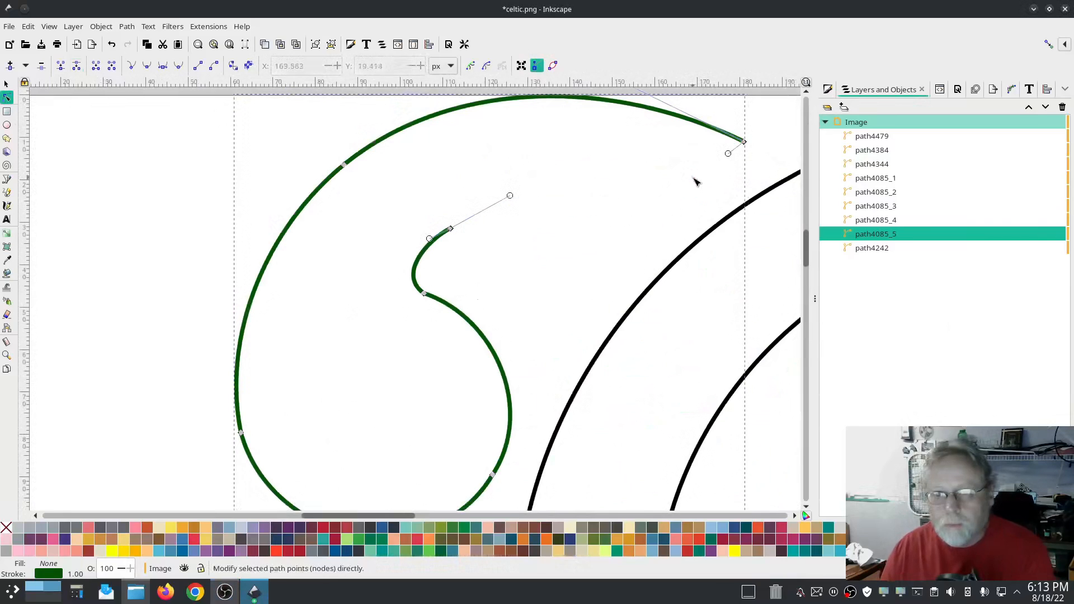
key(ctrl+z)
scroll(572, 315, down, 7)
click(438, 323)
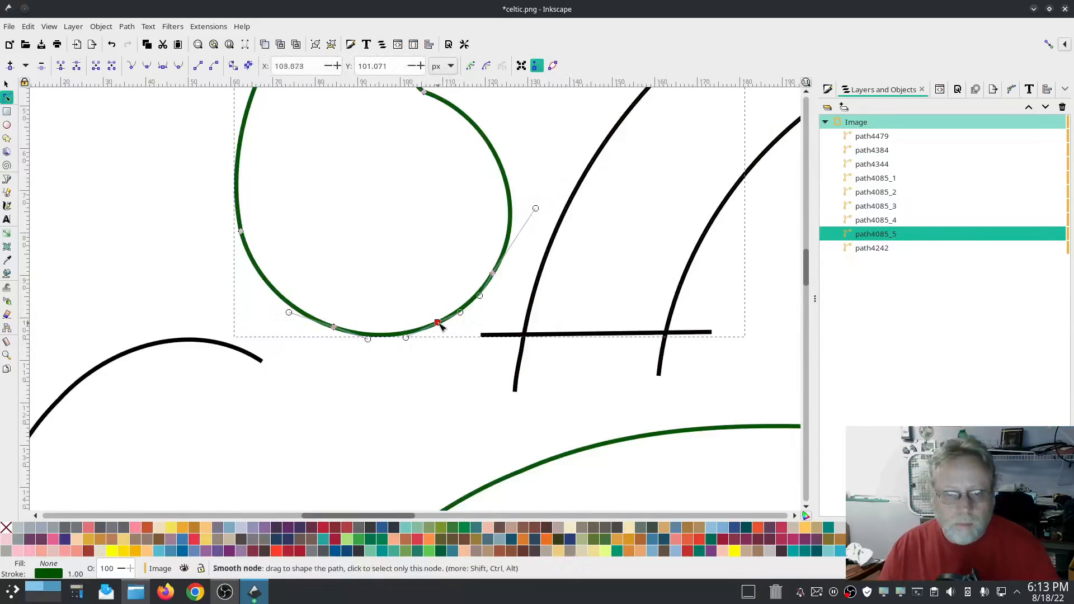
key(Delete)
click(439, 323)
key(Delete)
Break the upper-left curl's opened outline apart into two separate rails
click(125, 27)
click(144, 201)
key(Escape)
click(237, 189)
click(127, 26)
key(Escape)
Draw three straight Pencil rungs across the upper-left curl's rails: at the inner bend, along the upper curve and near the pointed end
click(7, 193)
scroll(293, 309, up, 9)
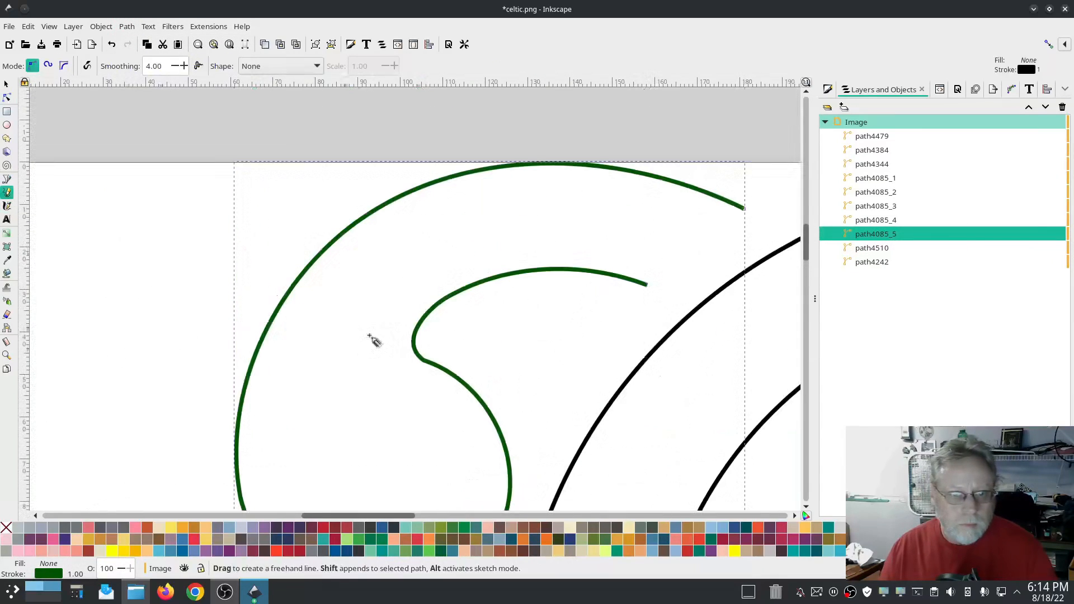
click(226, 399)
click(423, 350)
click(507, 284)
click(401, 176)
click(622, 289)
click(730, 189)
Combine the upper-left curl's two rails and its three rungs into a single path
click(883, 290)
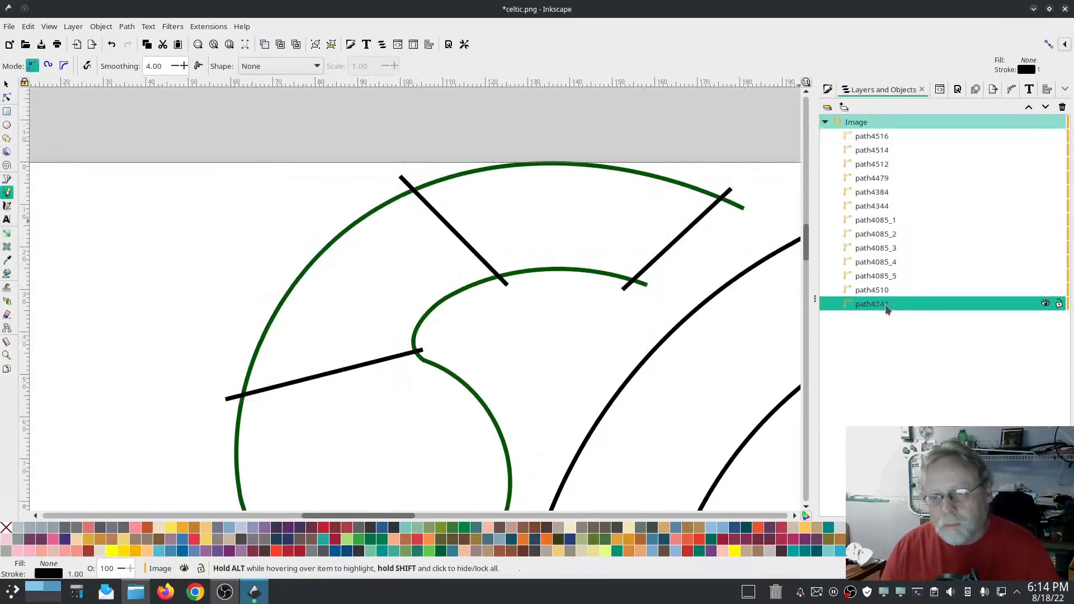
shift+click(880, 276)
shift+click(880, 164)
shift+click(879, 149)
shift+click(880, 136)
key(ctrl+k)
Set the combined upper-left curl to a custom satin column in the Ink/Stitch params and apply it
click(209, 27)
mouse_move(223, 182)
click(403, 272)
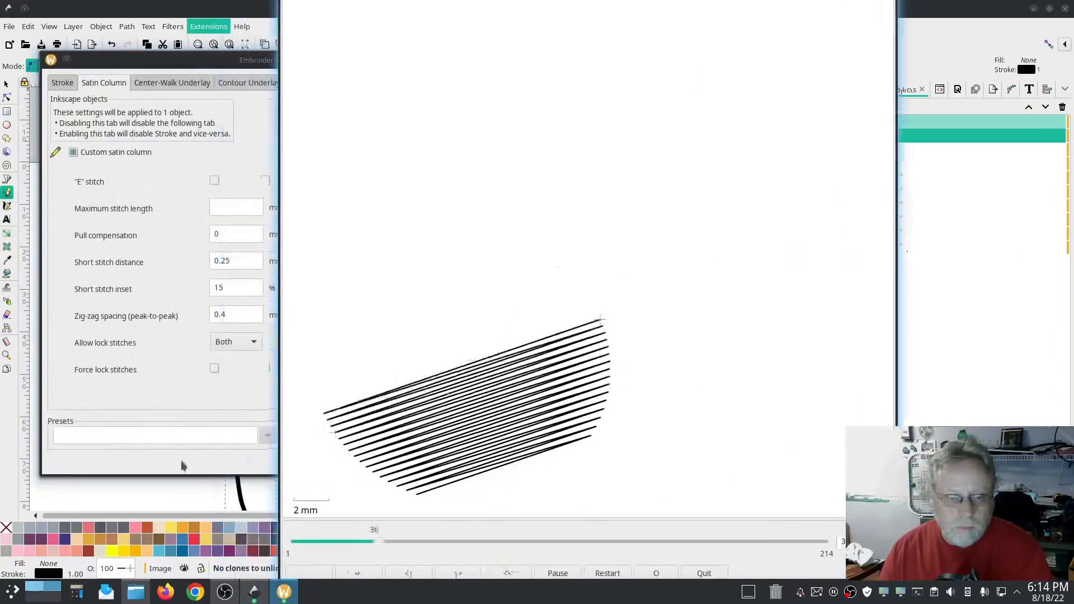
click(181, 464)
click(472, 458)
Open the pointed end of the right-hand curl, path4085_4, by deleting the extra nodes and the segment that closes its tip
click(875, 234)
scroll(670, 399, down, 3)
drag(693, 415, 314, 185)
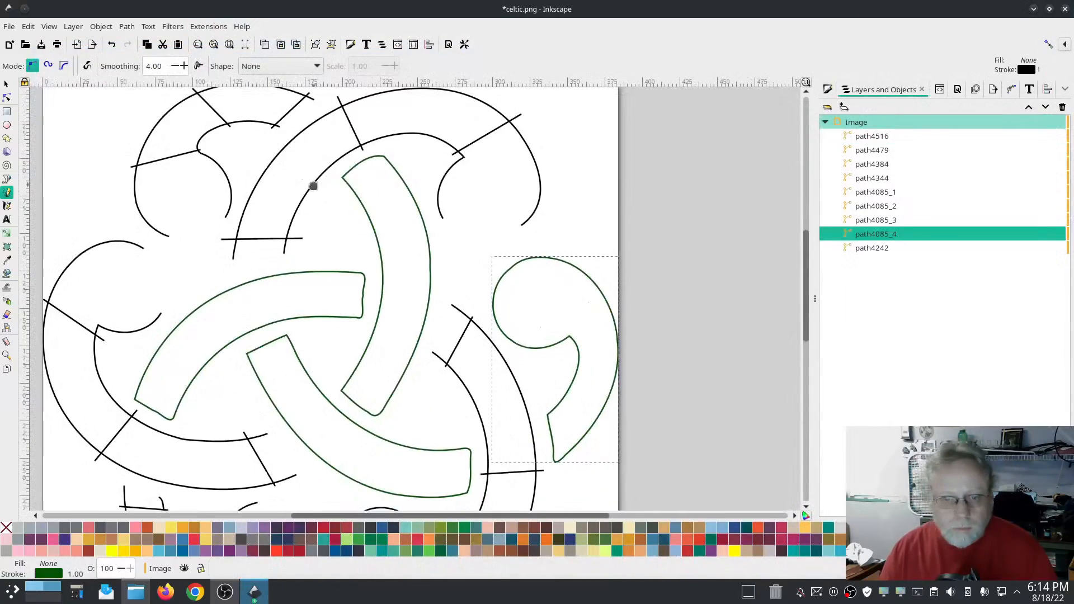
click(7, 97)
scroll(555, 450, up, 3)
click(549, 462)
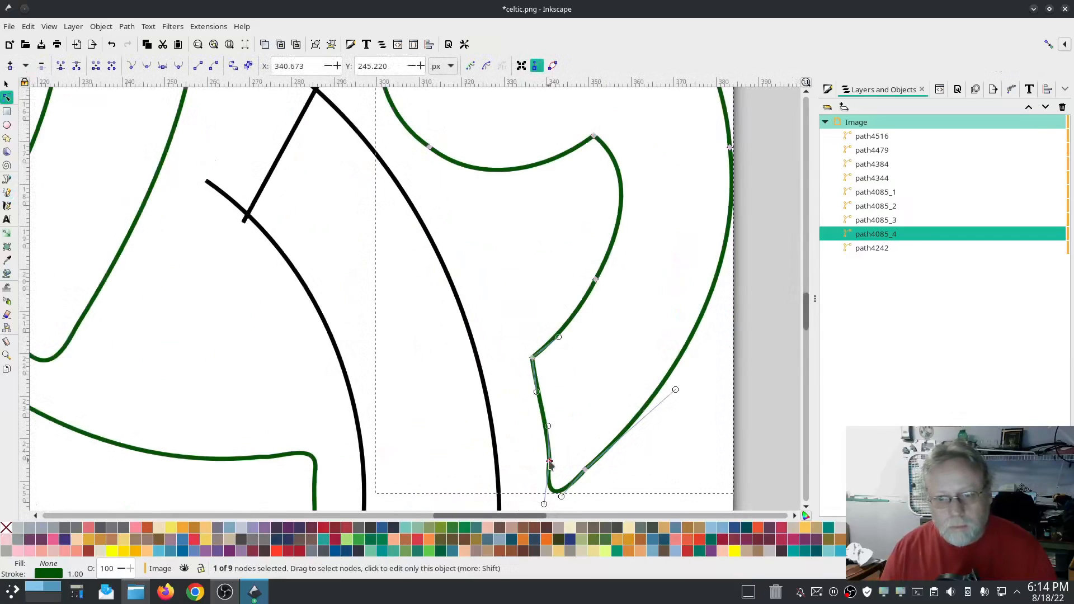
click(557, 491)
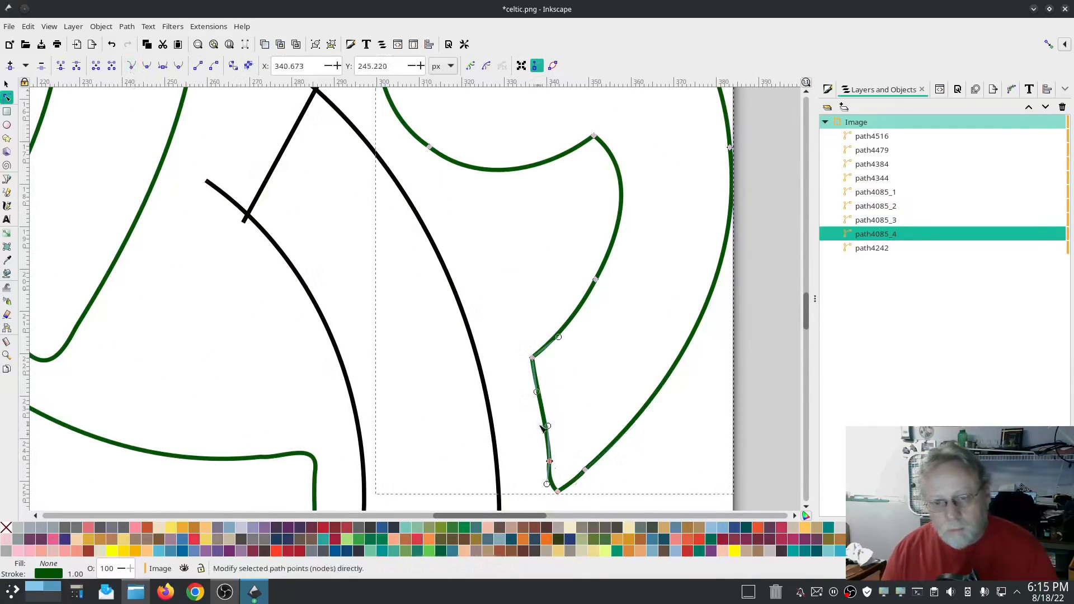
key(Delete)
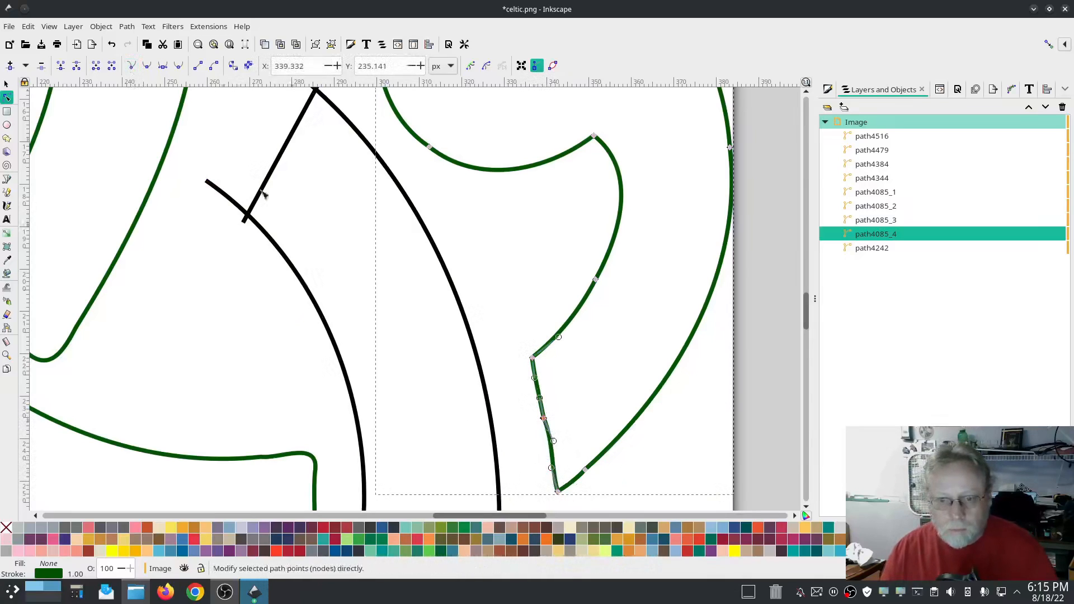
key(Delete)
click(543, 418)
key(Delete)
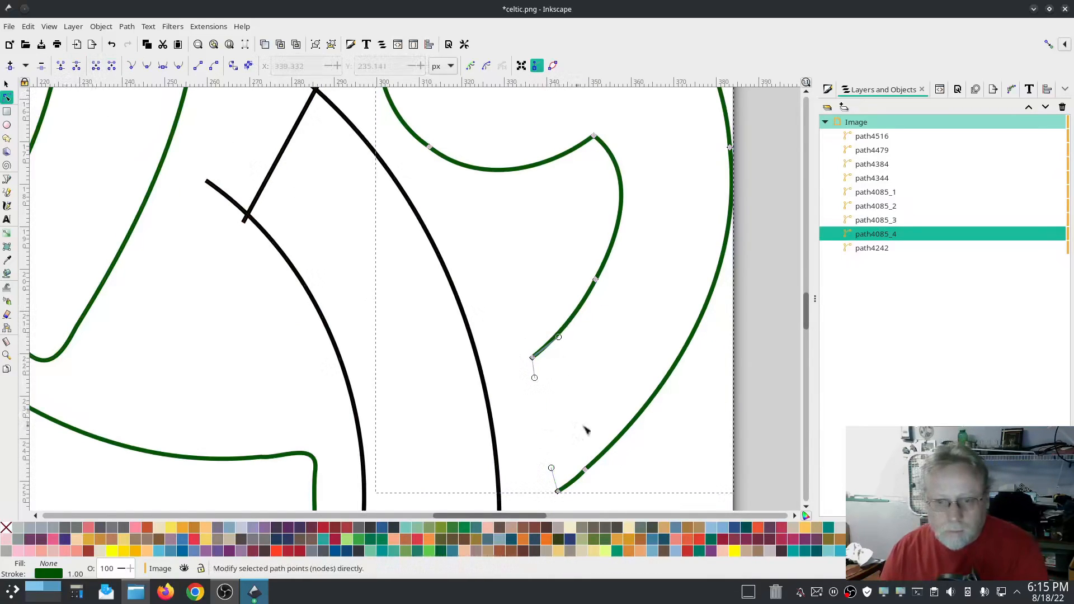
scroll(559, 417, up, 12)
click(379, 299)
click(76, 66)
key(Delete)
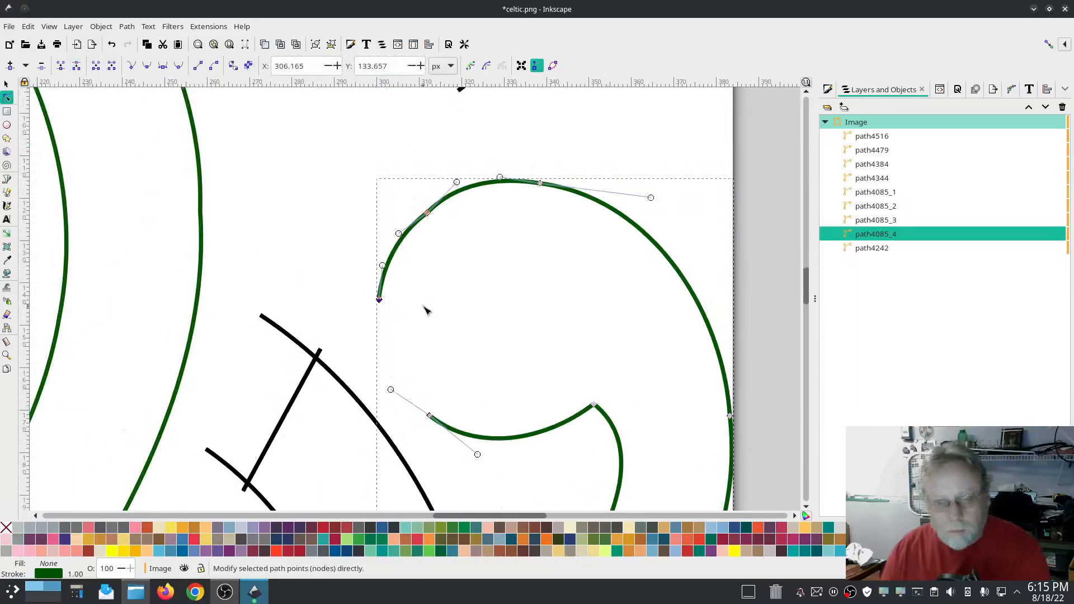
key(ctrl+z)
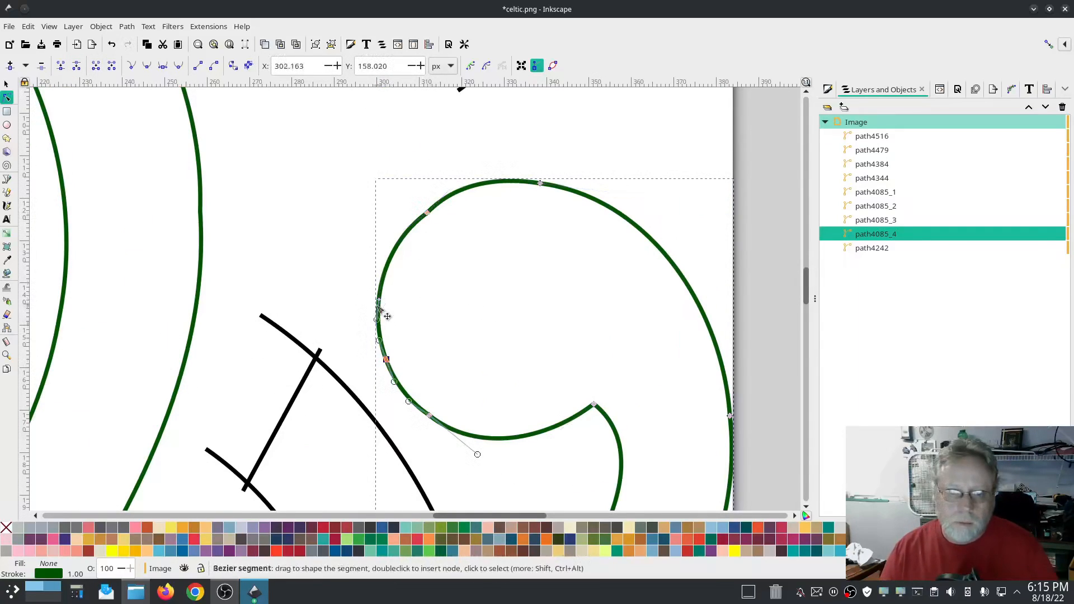
Open the right-hand curl's round head by deleting the stretch of outline along its outer left side
key(Delete)
click(127, 26)
click(142, 298)
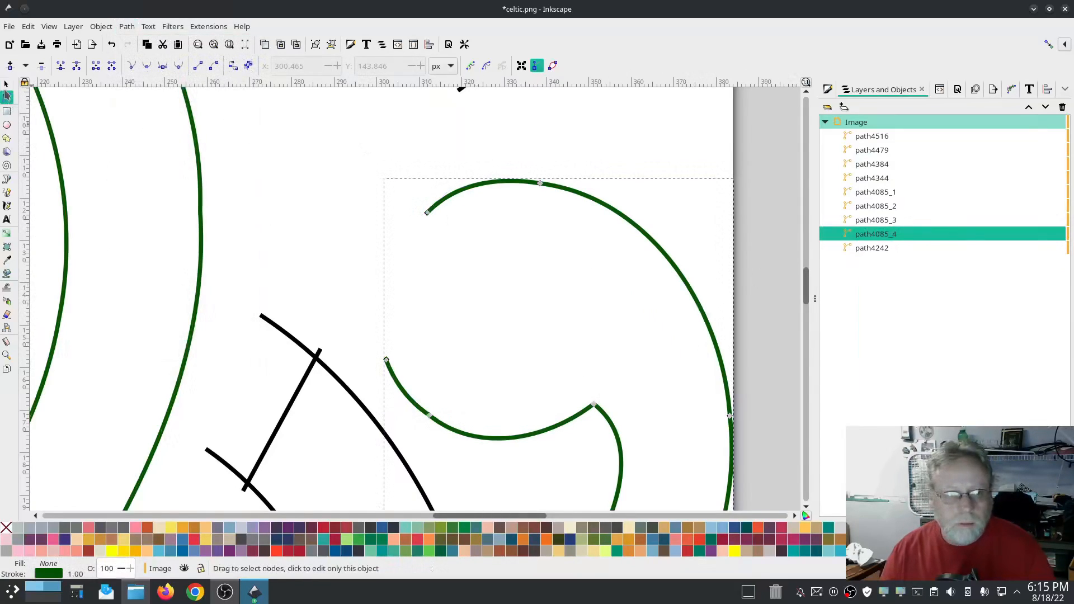
click(638, 233)
click(565, 424)
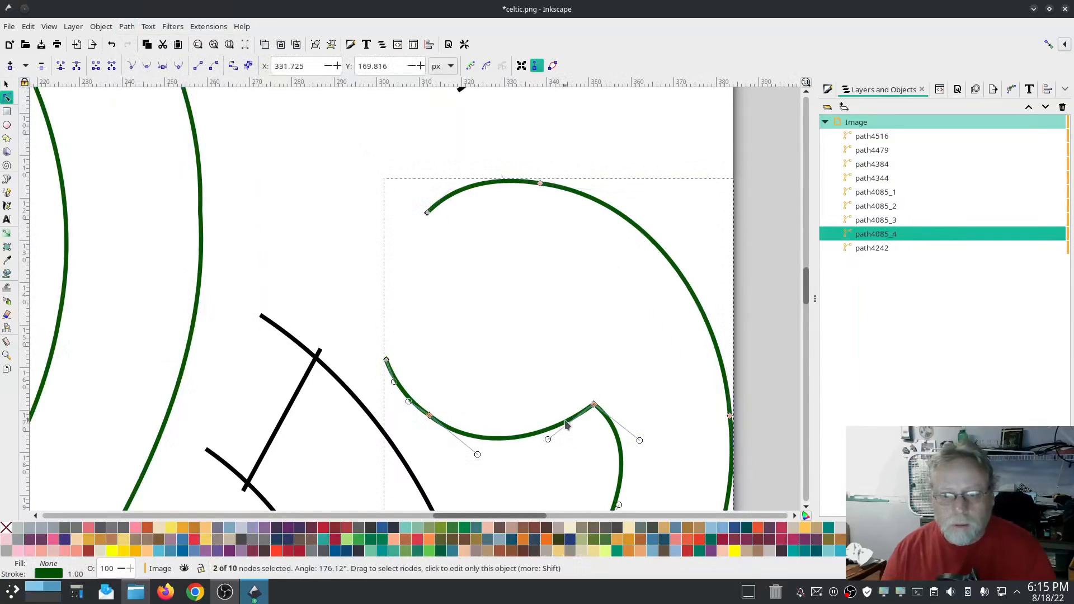
Check the direction of the right-hand curl's rails with a temporary mid-path arrow marker, and remove the marker
click(828, 89)
click(924, 174)
click(853, 229)
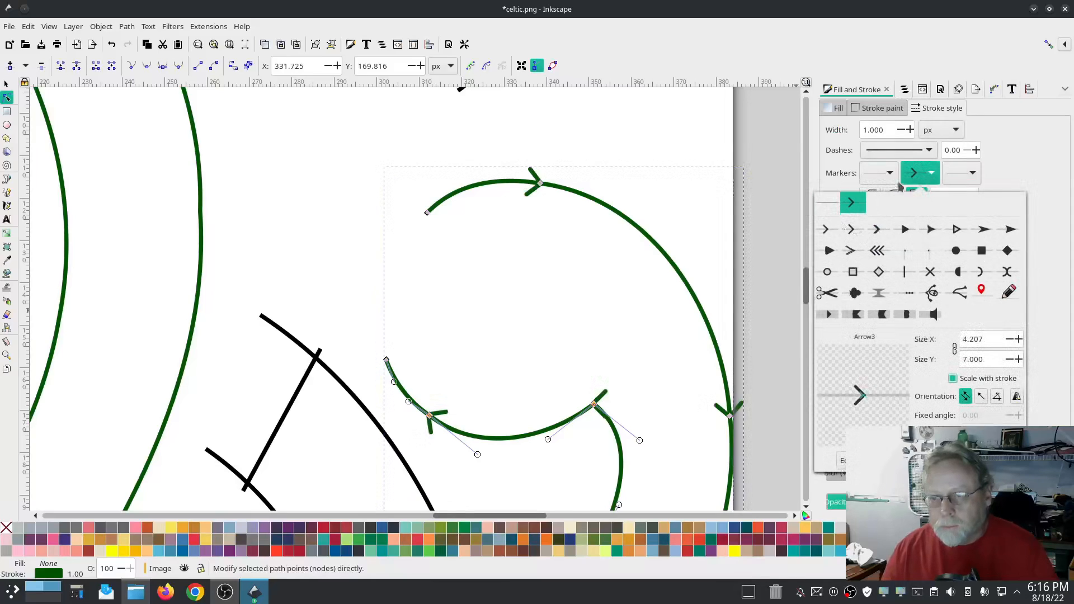
click(827, 203)
Break the right-hand curl's opened outline apart into two rails and reverse the outer rail's direction
click(128, 27)
click(127, 27)
click(146, 202)
click(711, 325)
click(128, 27)
click(147, 334)
click(767, 329)
Draw three straight Pencil rungs across the right-hand curl's rails: at the inner corner, midway along the tail and near the pointed end
click(7, 192)
click(608, 183)
click(596, 416)
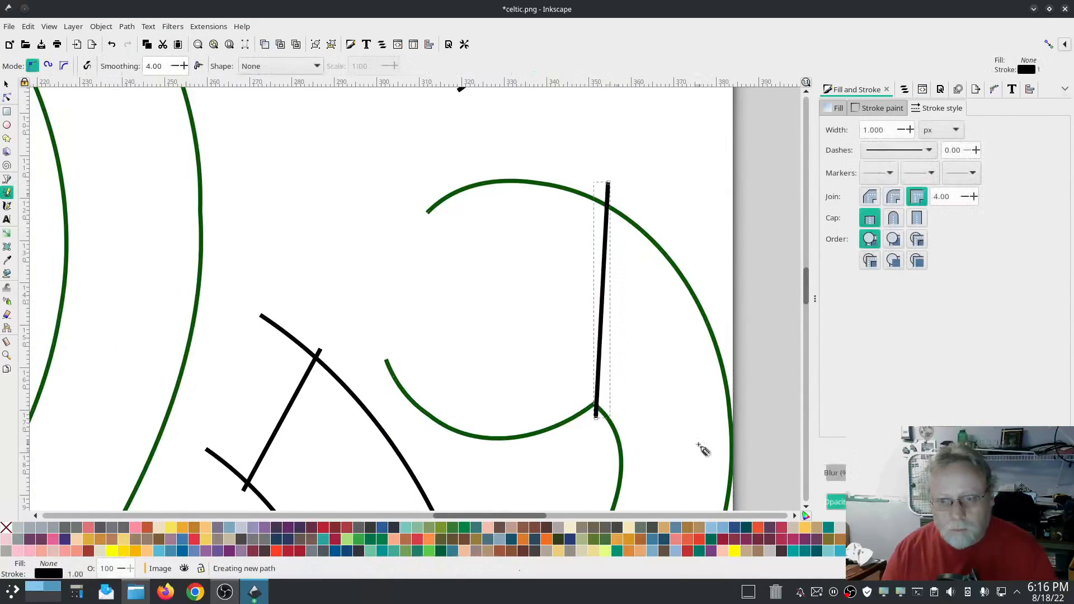
scroll(700, 439, down, 12)
click(602, 226)
click(731, 248)
click(541, 345)
click(583, 487)
Combine the right-hand curl's two rails and its three rungs into a single path
click(904, 89)
click(872, 290)
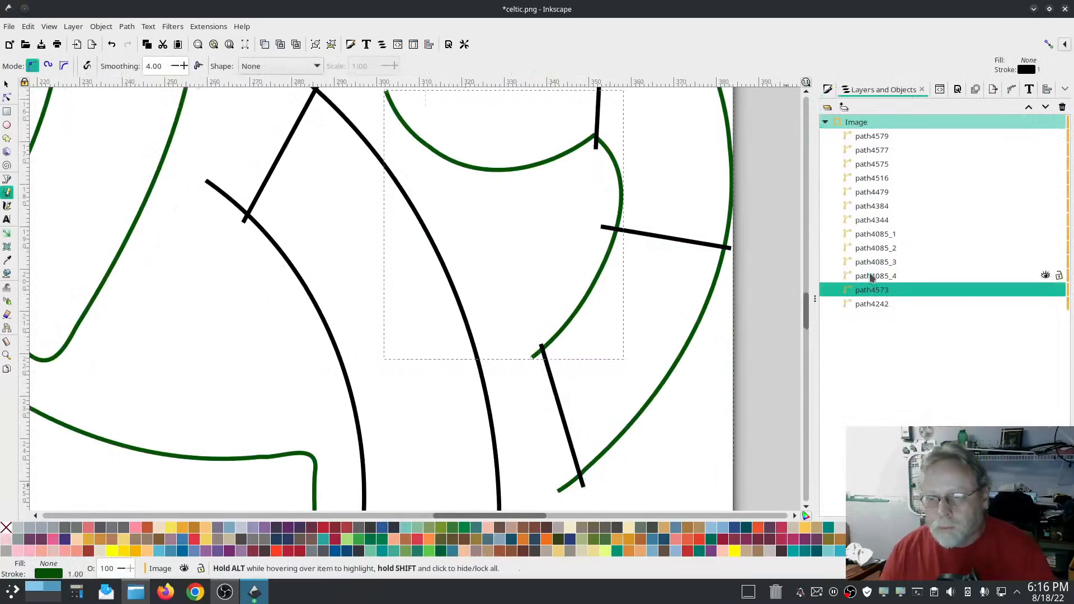
ctrl+click(870, 277)
ctrl+click(873, 165)
ctrl+click(874, 151)
ctrl+click(874, 137)
key(ctrl+k)
Set the combined right-hand curl to a custom satin column in the Ink/Stitch params and apply it
click(208, 27)
mouse_move(216, 183)
click(386, 271)
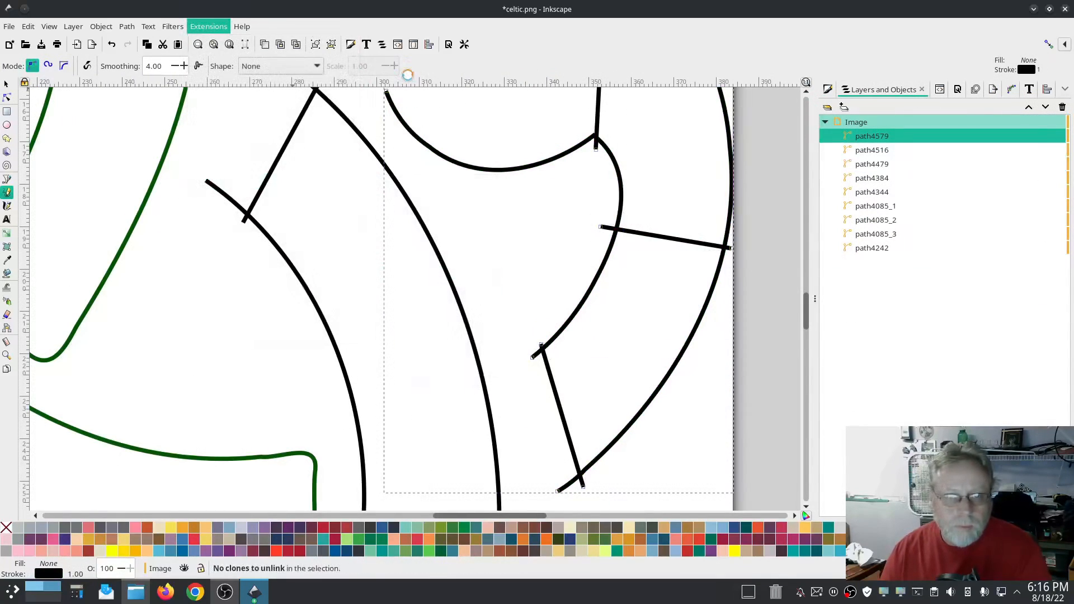
drag(412, 82, 143, 80)
click(98, 103)
click(70, 173)
click(468, 483)
Simplify the lower end of the upright central band, path4085_3, by deleting a surplus node and making its lowest node a corner
click(875, 234)
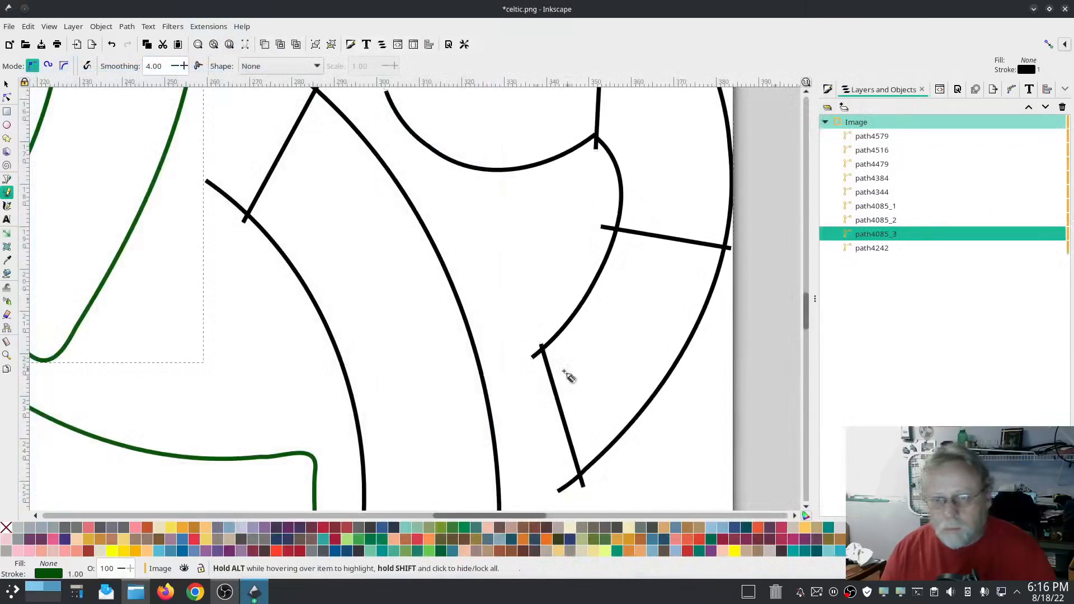
scroll(527, 381, down, 3)
scroll(361, 279, up, 1)
click(7, 98)
click(347, 413)
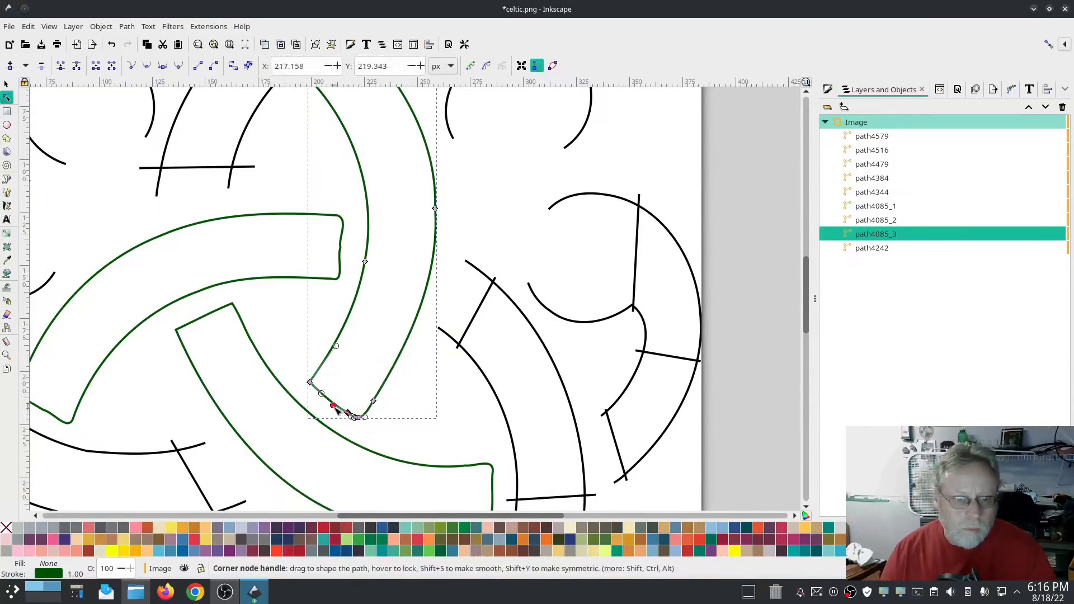
scroll(336, 408, up, 4)
click(393, 396)
key(Delete)
click(433, 414)
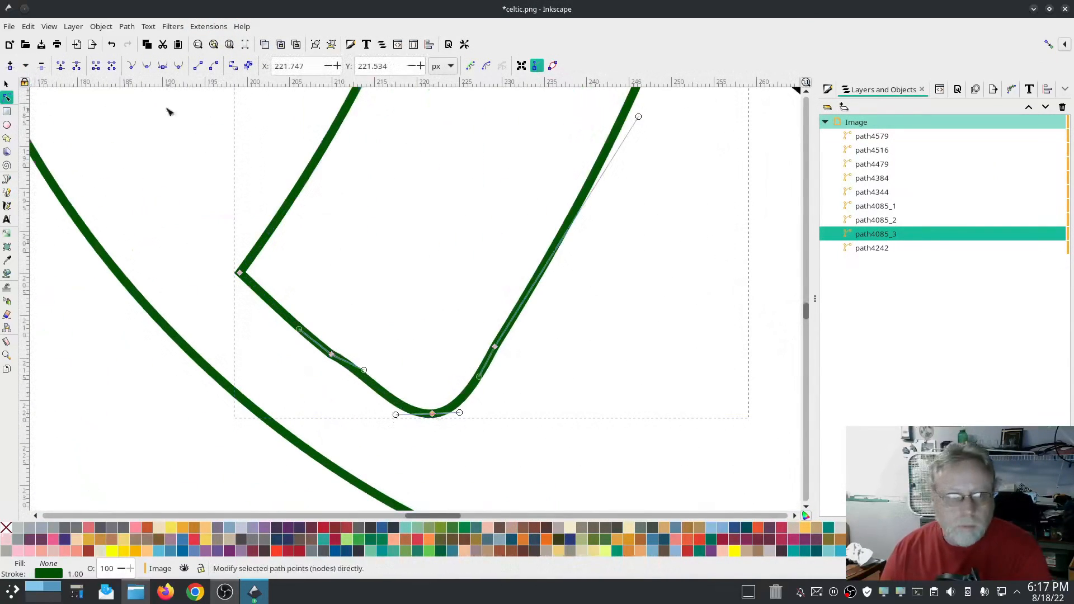
click(132, 66)
Delete the segments closing the upright band's lower and upper ends, nudging its upper-right corner node slightly up and left
click(332, 354)
click(77, 68)
key(Delete)
scroll(472, 279, down, 5)
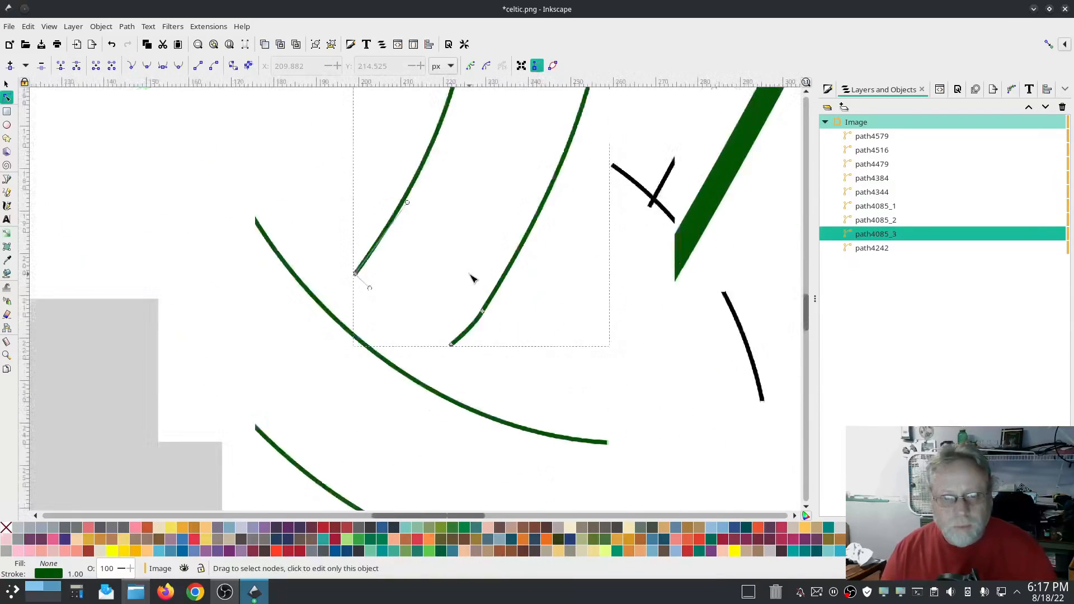
scroll(461, 170, up, 3)
drag(508, 162, 504, 155)
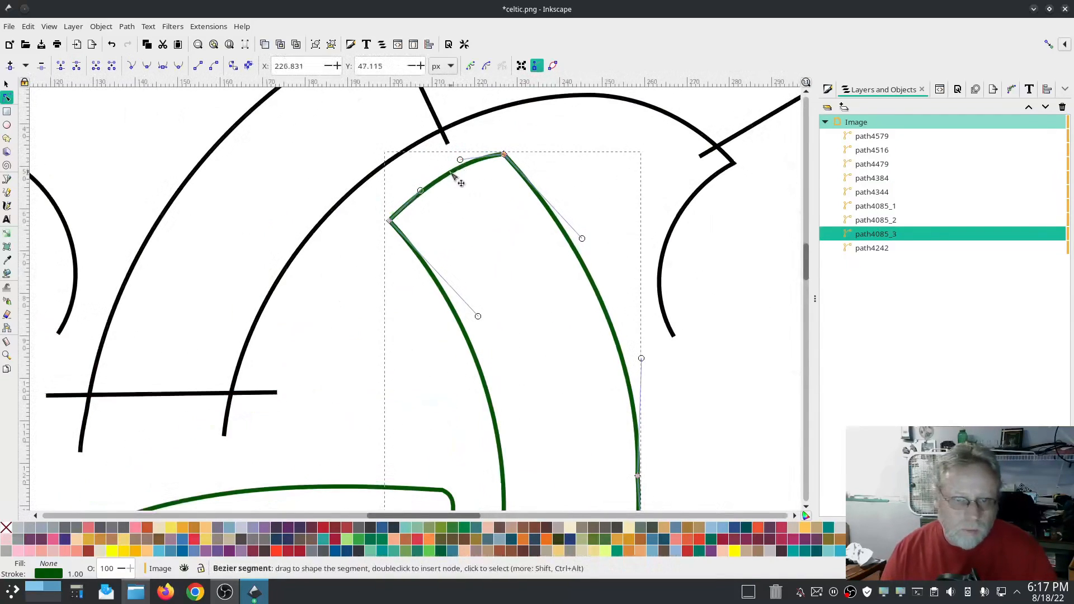
Break the upright band's opened outline apart into two rails and reverse the right rail's direction
click(127, 26)
click(151, 201)
click(126, 26)
click(149, 337)
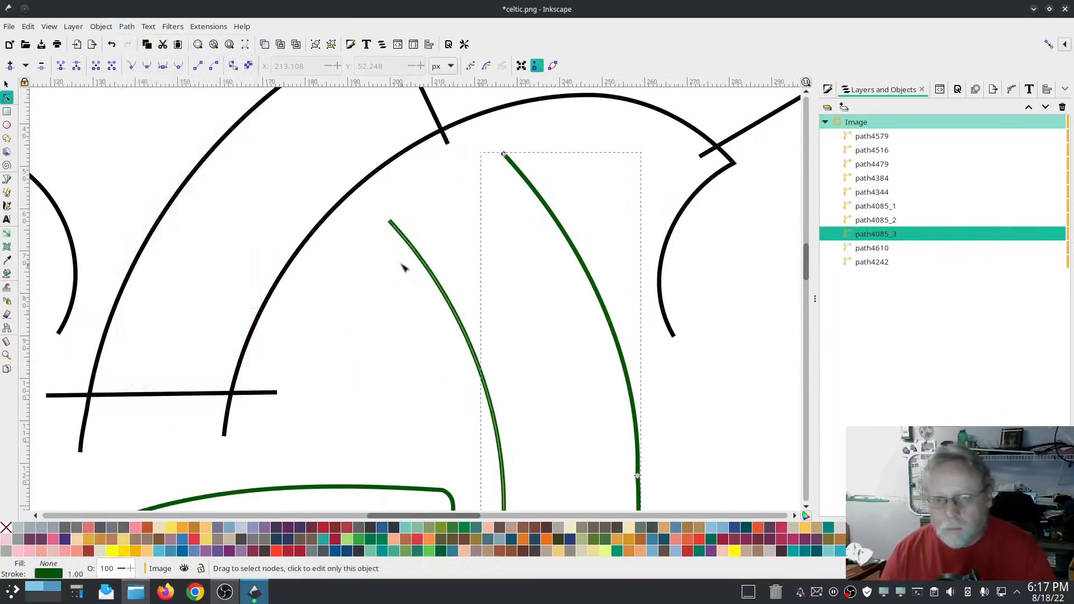
Draw three straight Pencil rungs across the upright band's rails: at the upper end, around the middle and at the lower end
click(7, 179)
click(6, 193)
drag(390, 221, 504, 155)
scroll(504, 284, down, 12)
drag(496, 264, 643, 279)
scroll(514, 321, down, 9)
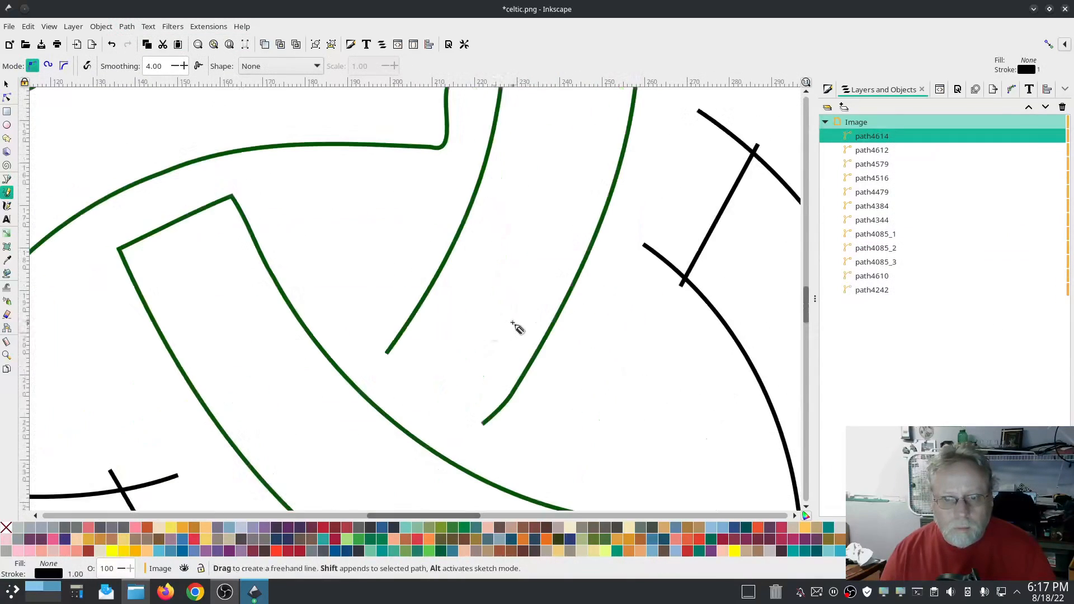
drag(389, 344, 491, 422)
Combine the upright band's two rails and its three rungs into a single path
click(882, 290)
shift+click(882, 276)
shift+click(877, 164)
shift+click(876, 150)
shift+click(874, 137)
click(126, 26)
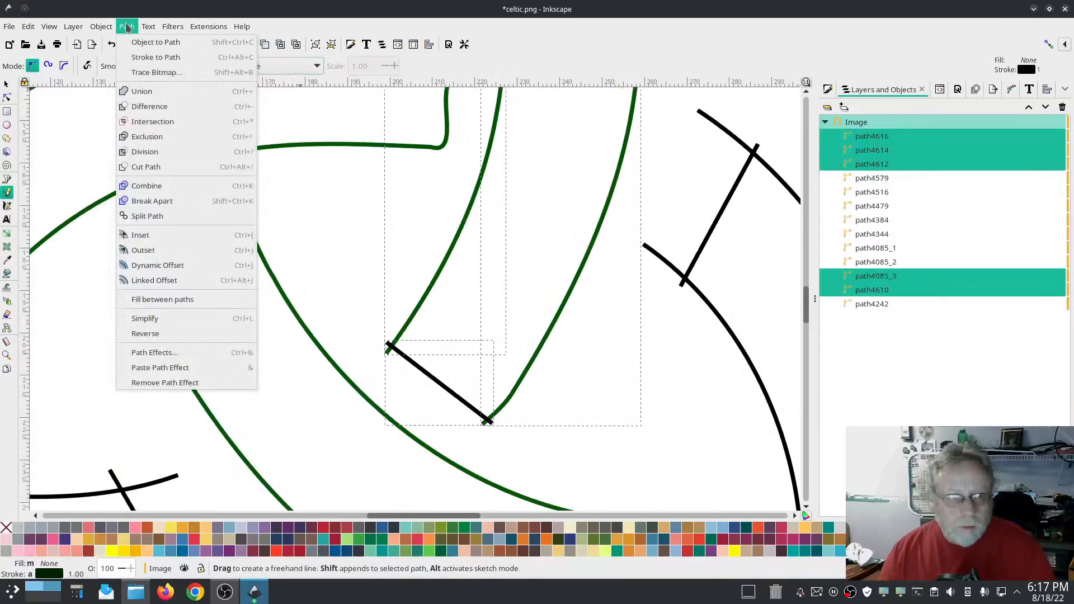
click(146, 186)
Set the combined upright band to a custom satin column in the Ink/Stitch params and apply it
click(209, 27)
mouse_move(313, 182)
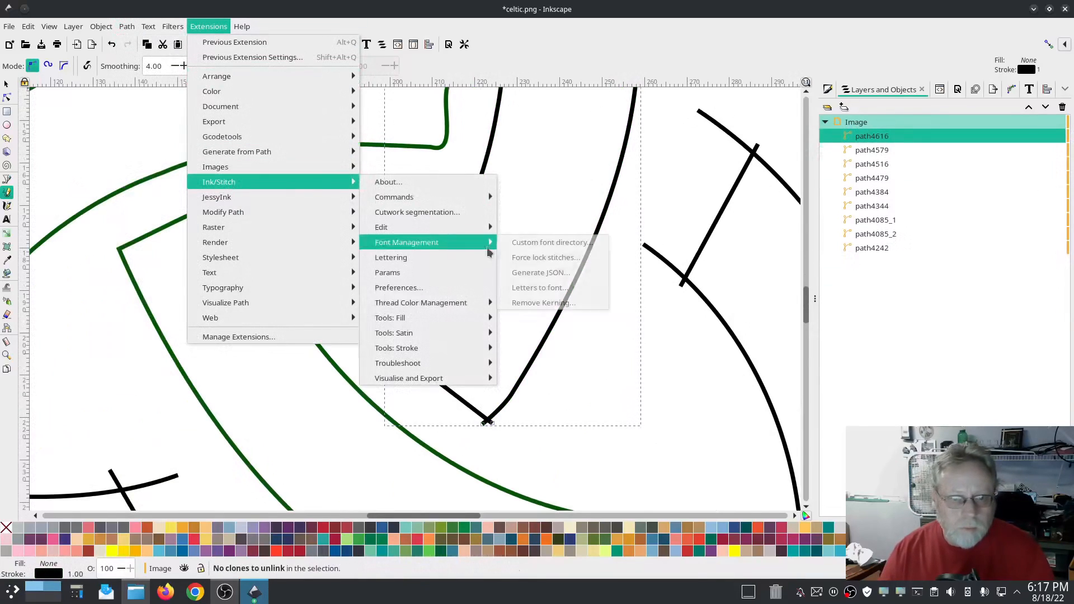
click(396, 275)
drag(526, 86, 255, 79)
click(99, 104)
click(69, 173)
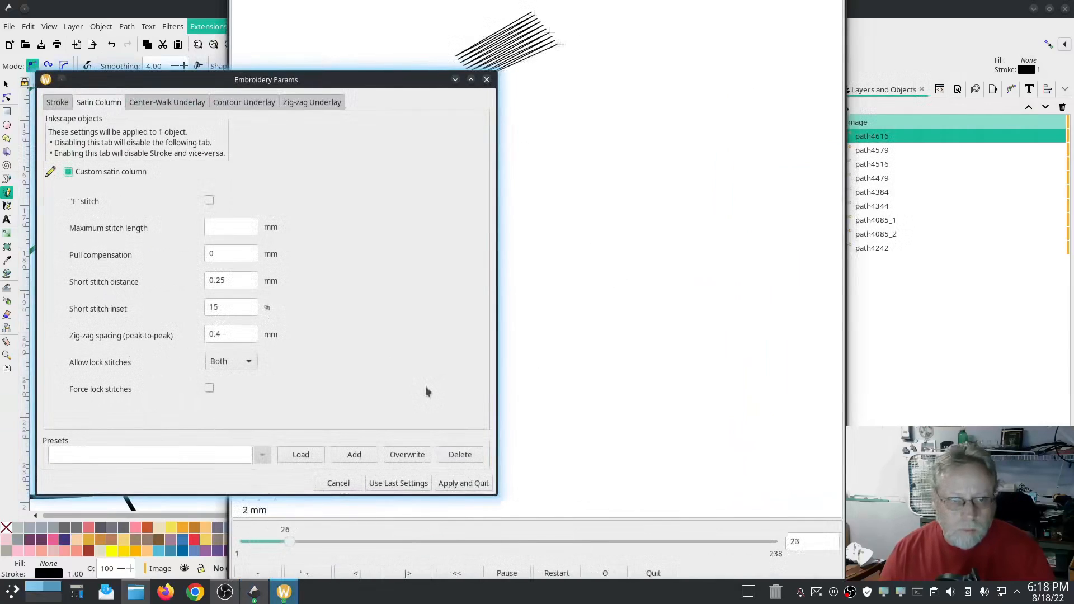
click(464, 482)
Open the upper-left end of the lower central band, path4085_2, by adding a node on its end segment, breaking there and deleting it
scroll(405, 384, down, 3)
click(875, 234)
scroll(366, 379, up, 3)
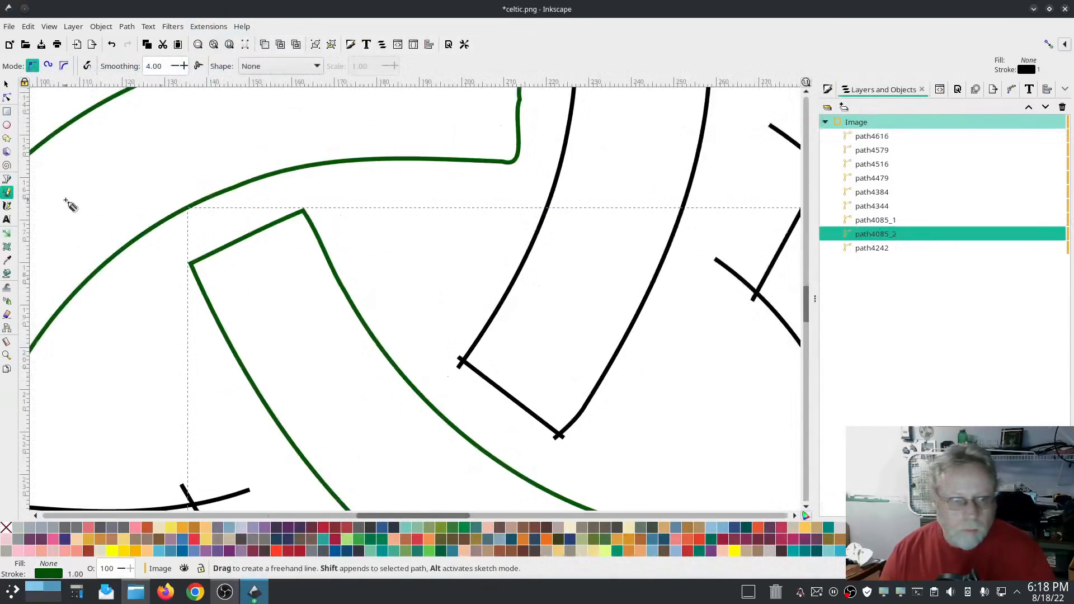
click(7, 98)
double_click(246, 237)
click(76, 66)
key(Delete)
click(246, 237)
key(Delete)
Straighten the corners at the lower central band's right end and open it by breaking and deleting its closing segment
scroll(427, 352, down, 9)
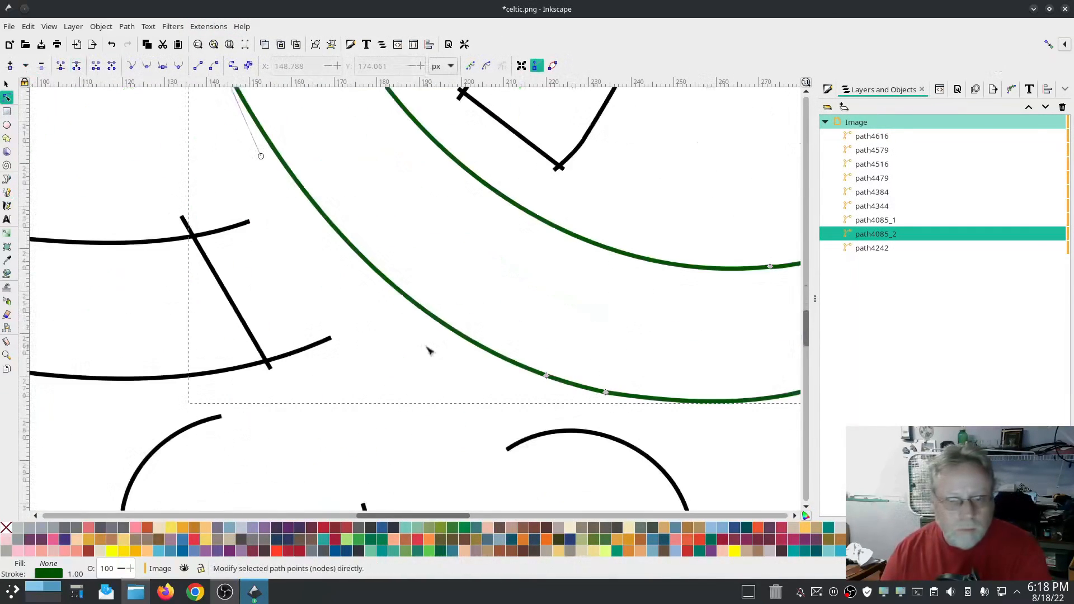
scroll(427, 353, right, 13)
drag(395, 253, 390, 235)
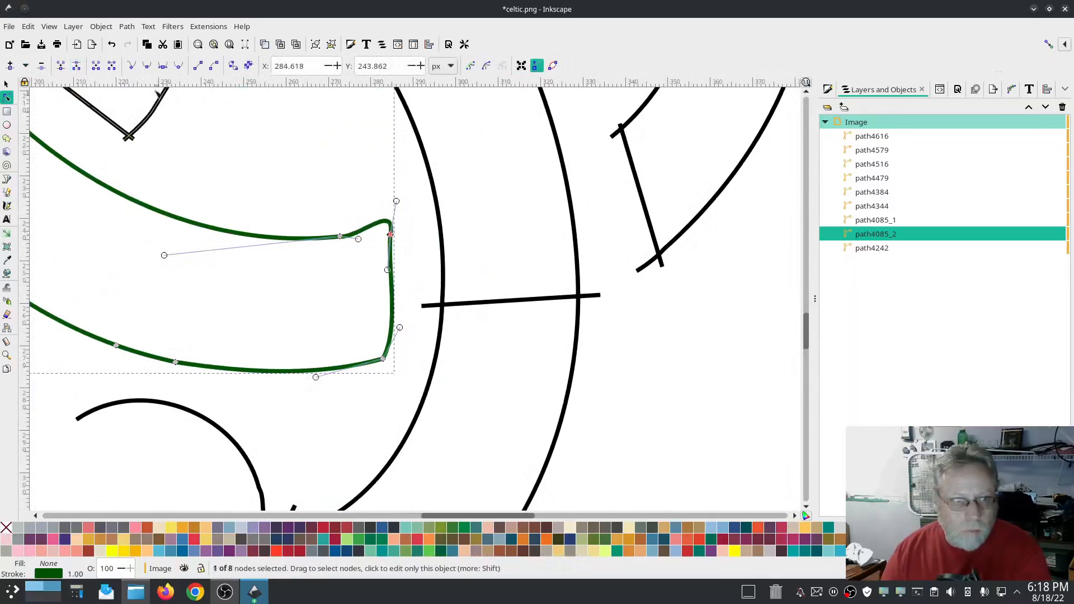
drag(382, 359, 388, 366)
double_click(390, 302)
key(shift+b)
key(Delete)
Break the lower central band's opened outline apart into two rails and reverse the upper rail's direction
scroll(275, 319, down, 2)
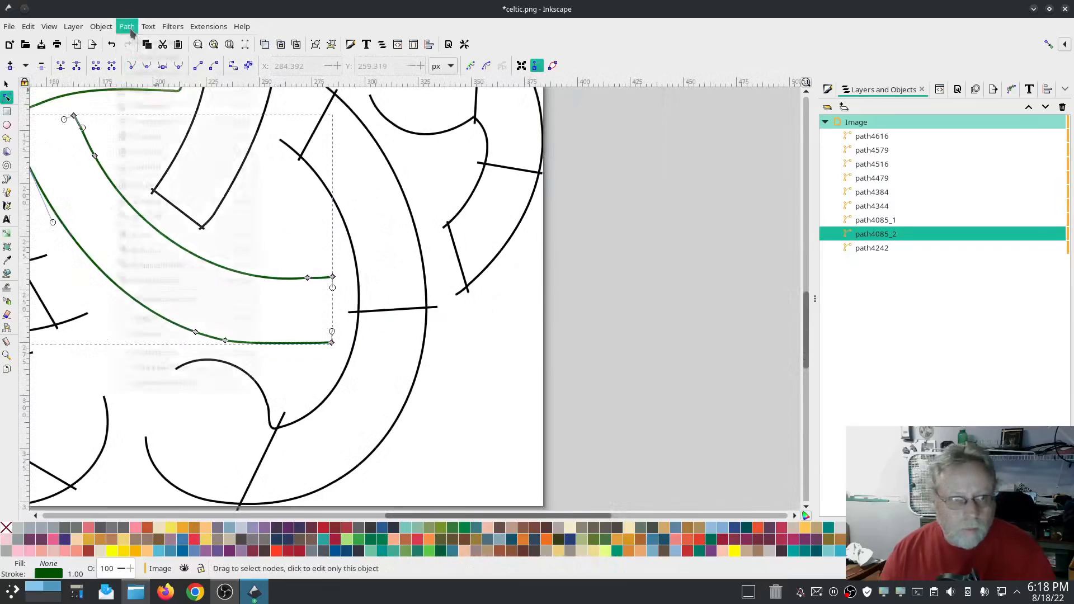
click(129, 30)
click(147, 200)
click(636, 311)
click(259, 275)
click(127, 29)
click(162, 334)
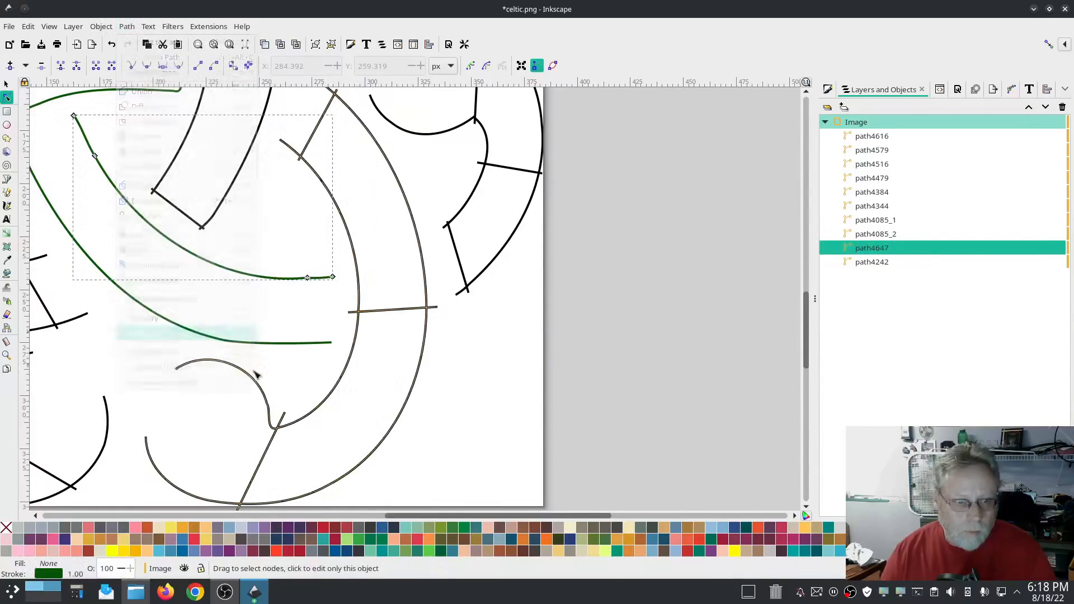
Draw three straight Pencil rungs across the lower central band's rails: near the right end, at the middle and near the upper-left end
click(7, 192)
click(301, 353)
click(301, 271)
click(122, 302)
click(165, 229)
click(35, 186)
click(103, 152)
Combine the lower central band's two rails and its three rungs into a single path
click(978, 290)
ctrl+click(970, 276)
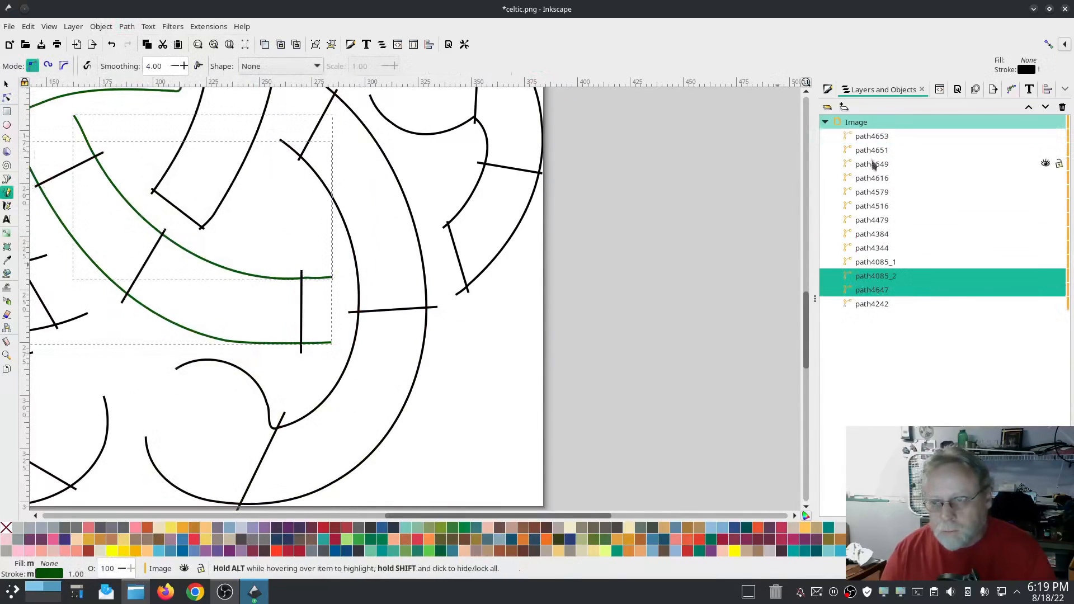
ctrl+click(939, 165)
ctrl+click(937, 151)
ctrl+click(932, 137)
Set the combined lower central band to a custom satin column in the Ink/Stitch params and apply it
click(217, 29)
mouse_move(235, 183)
click(392, 274)
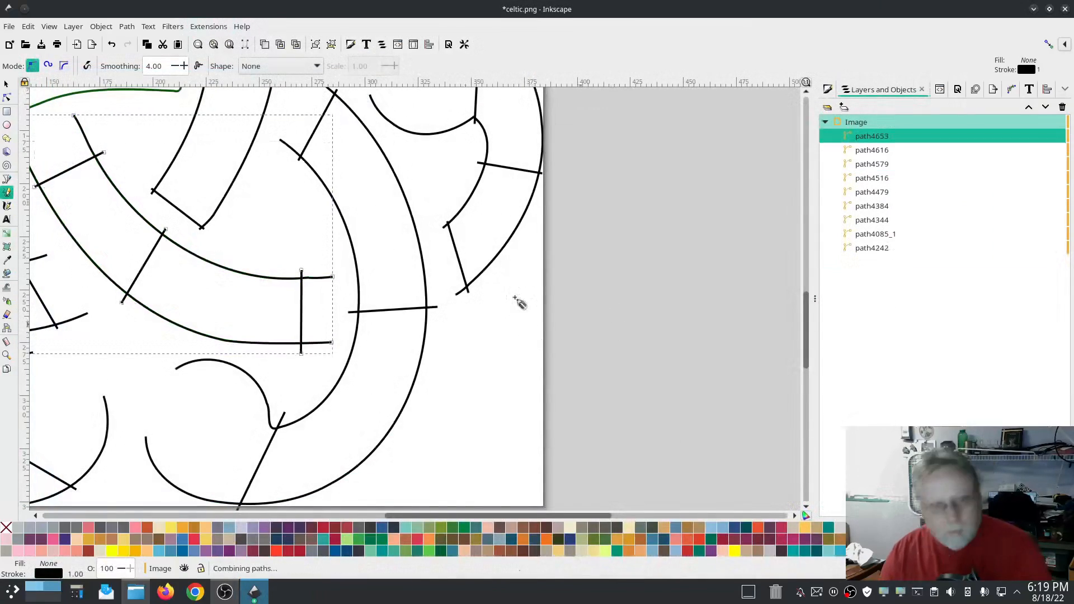
click(208, 26)
mouse_move(234, 180)
click(403, 273)
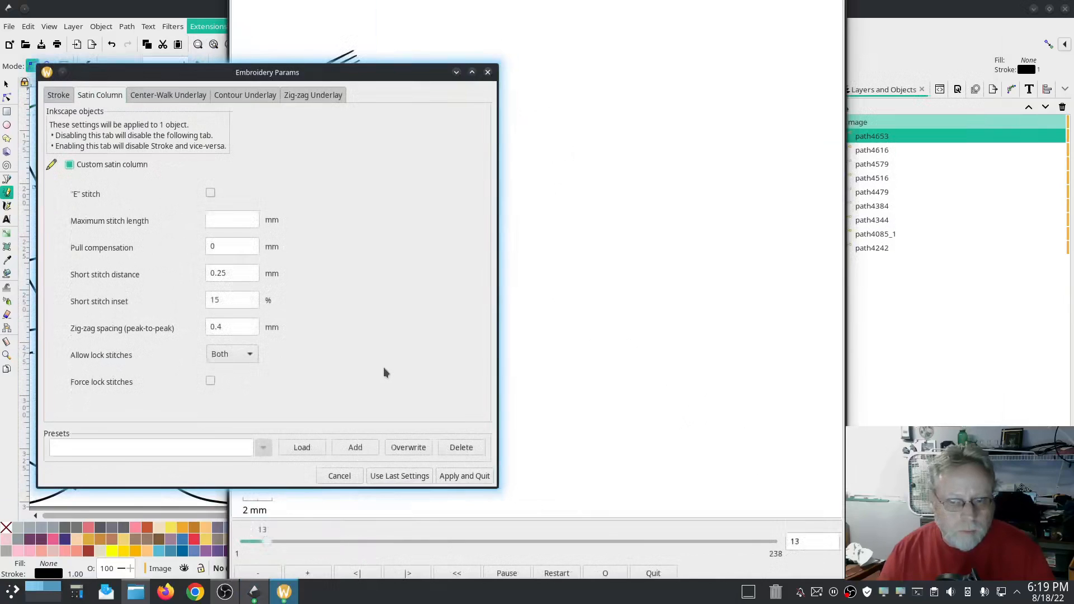
click(462, 475)
Open both ends of the remaining central band's outline, path4085_1, by removing its end-cap nodes
click(875, 234)
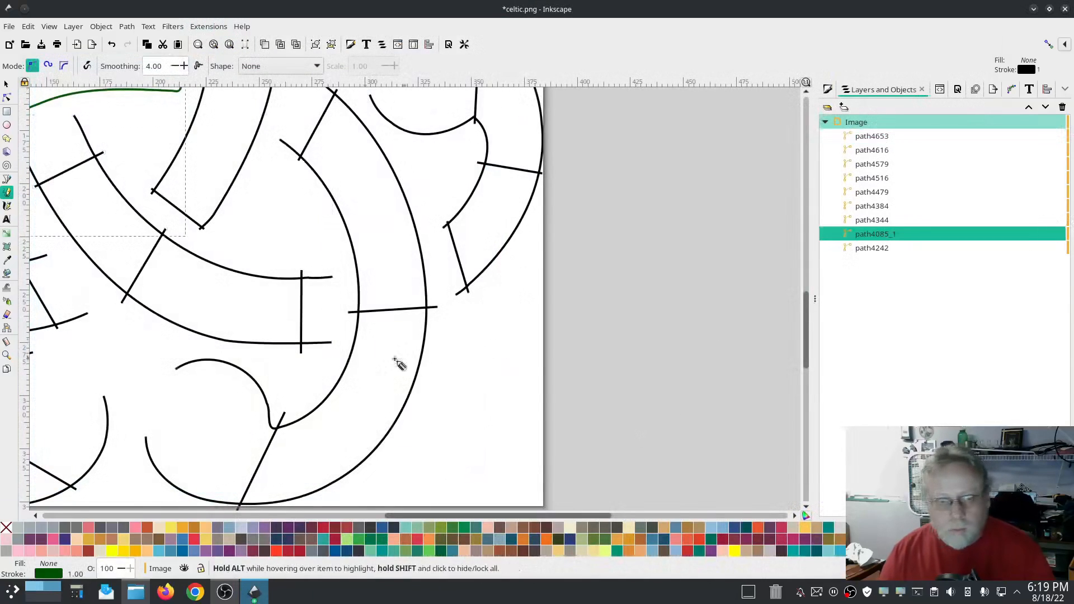
scroll(419, 365, down, 1)
scroll(358, 223, up, 1)
click(7, 98)
click(493, 229)
key(Delete)
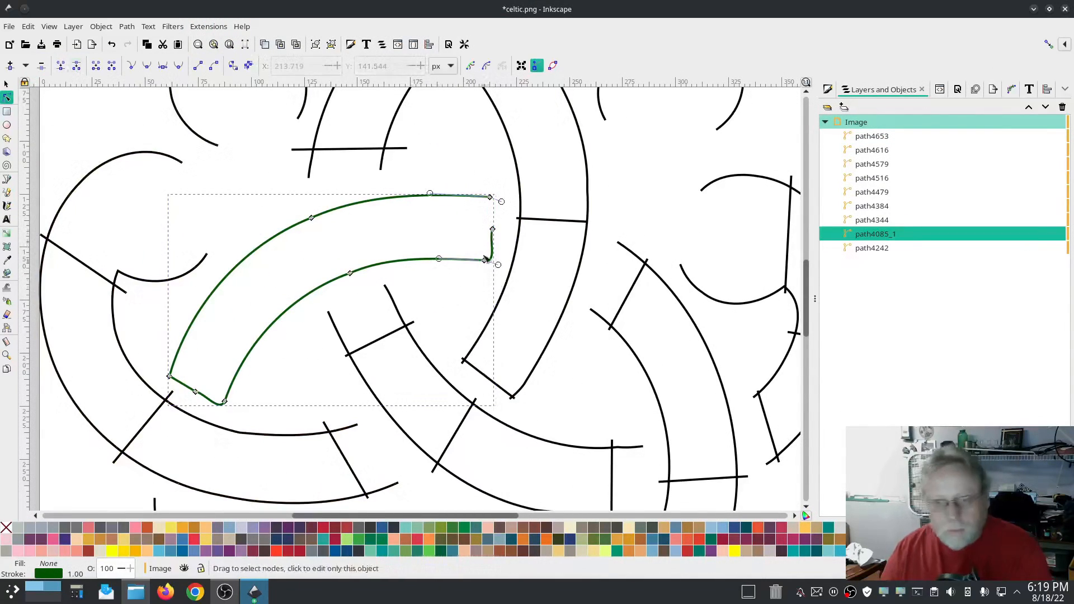
click(196, 392)
Break path4085_1's opened outline apart into two rails and reverse the upper rail's direction
click(127, 26)
click(134, 204)
click(134, 203)
click(235, 264)
click(127, 27)
click(137, 334)
Draw three straight Pencil rungs across the remaining central band's rails: near the lower-left end, at the middle and near the right end
click(7, 193)
click(164, 345)
click(242, 379)
click(258, 236)
click(307, 300)
click(470, 187)
click(468, 266)
Combine the remaining central band's two rails and three rungs into a single path
click(874, 290)
ctrl+click(875, 276)
ctrl+click(876, 164)
key(ctrl+k)
Make the newly combined central band a custom satin column in the Ink/Stitch params and apply it
click(208, 26)
mouse_move(218, 182)
click(389, 273)
drag(336, 86, 94, 92)
click(106, 113)
click(77, 182)
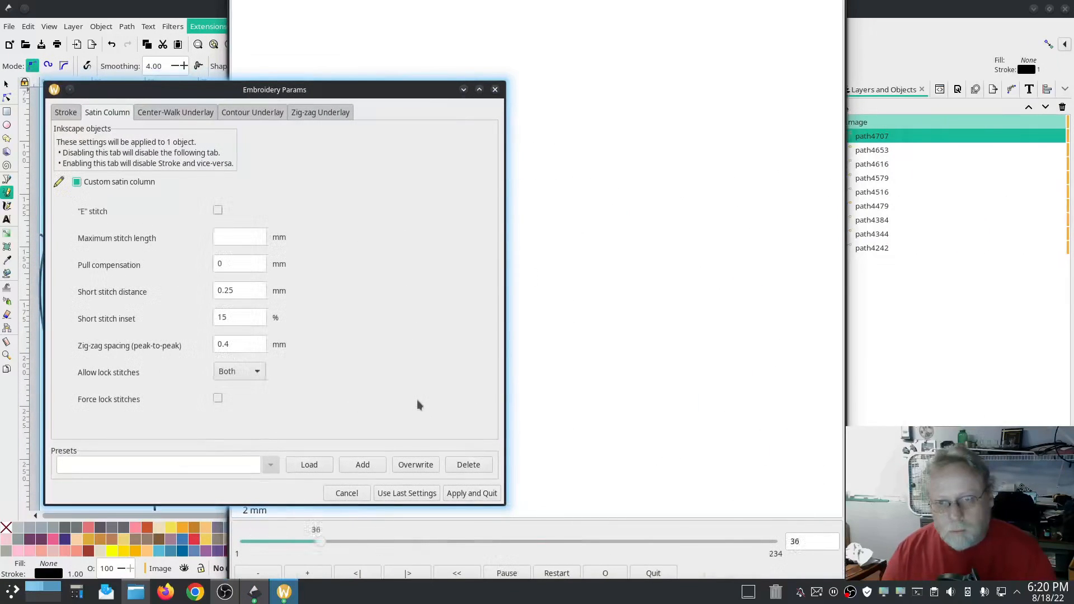
click(471, 492)
key(5)
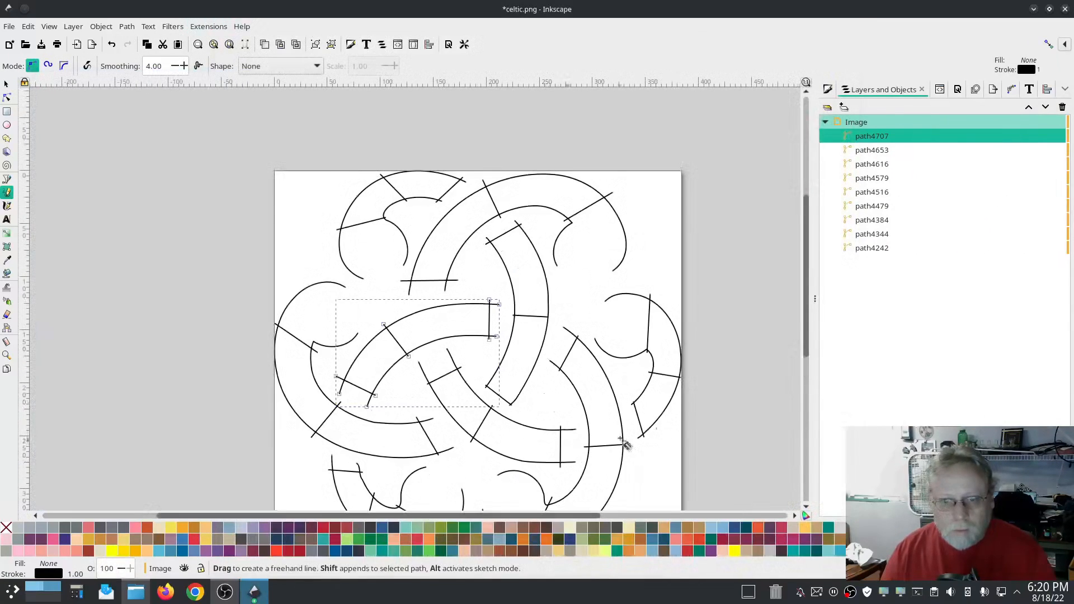
click(731, 370)
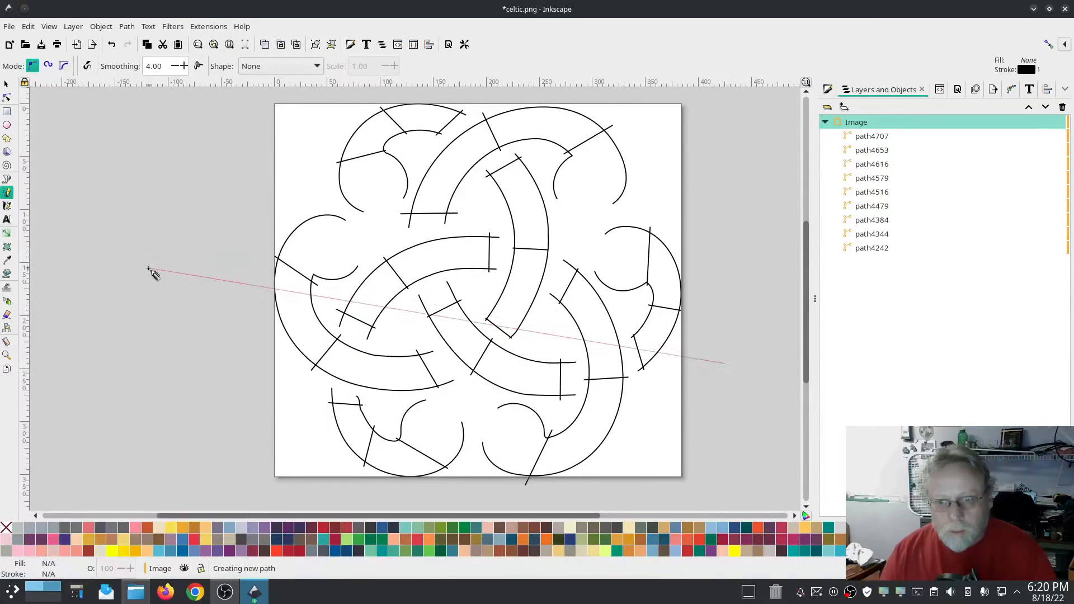
key(Escape)
Attach only the Ink/Stitch command "Trim thread after sewing this object" to all nine satin columns, from path4242 to path4707
click(6, 85)
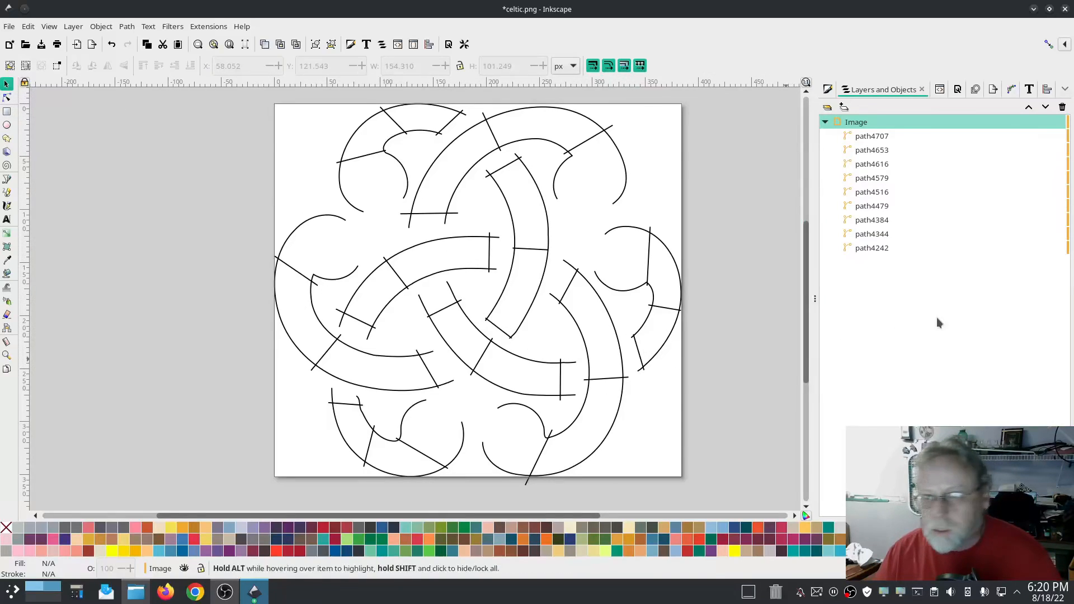
click(882, 250)
shift+click(871, 140)
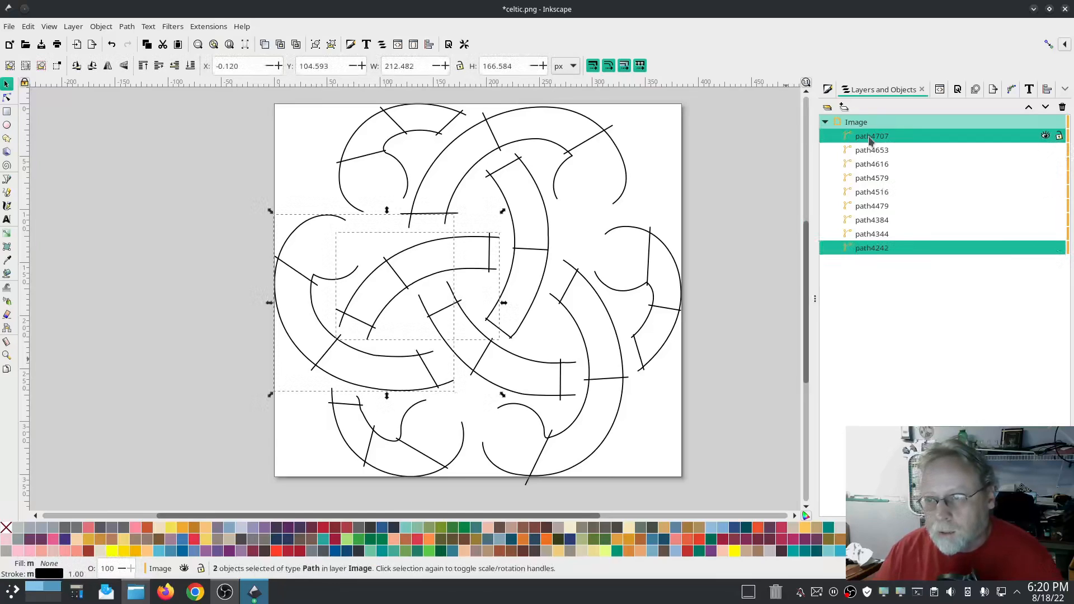
click(862, 277)
click(872, 247)
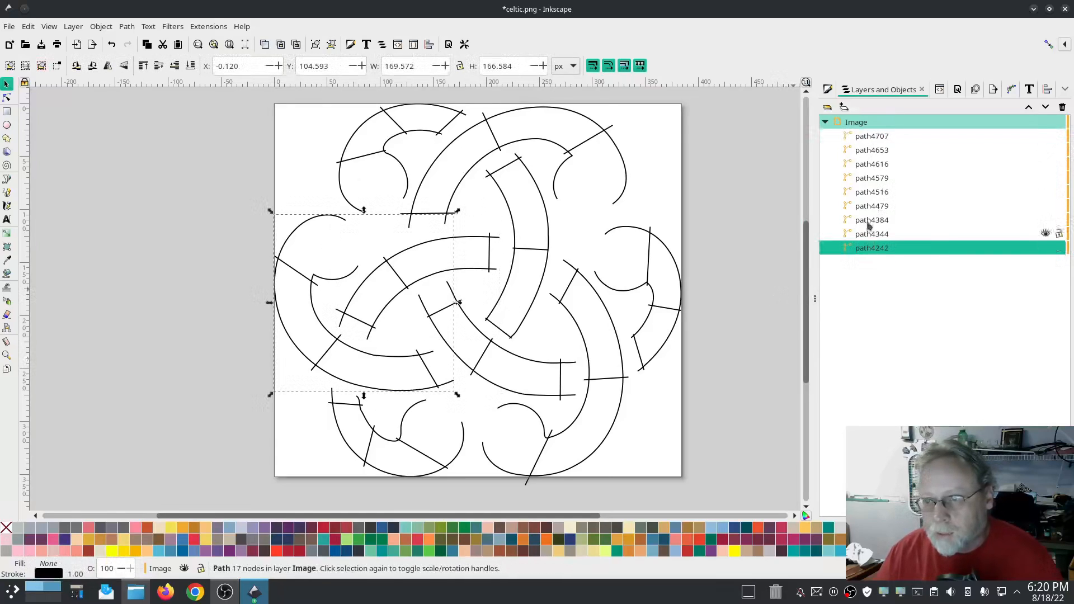
shift+click(871, 140)
click(208, 26)
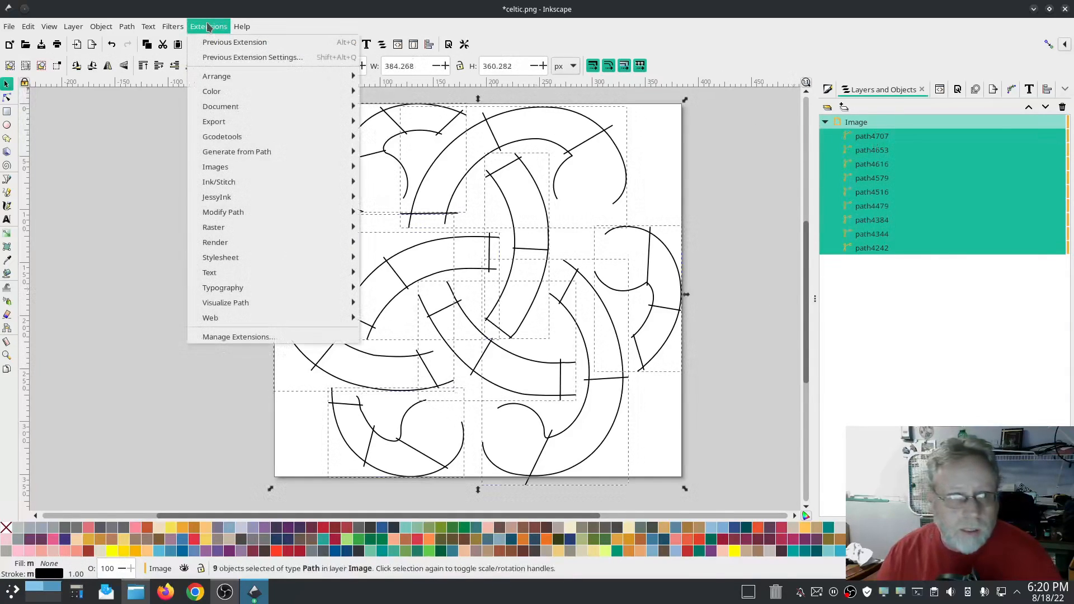
mouse_move(253, 182)
mouse_move(393, 198)
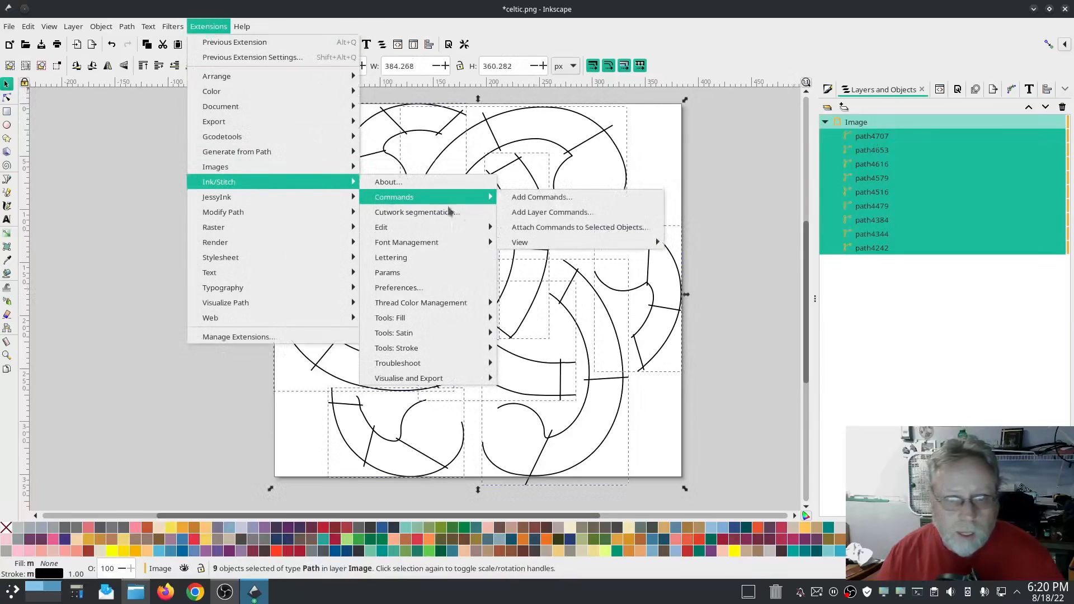
click(539, 229)
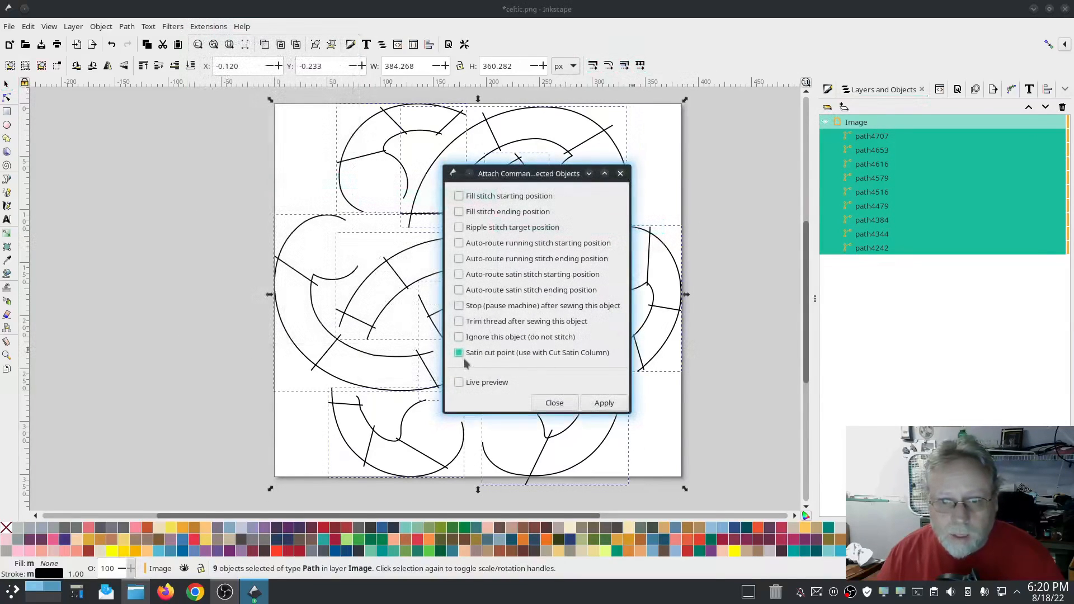
click(459, 324)
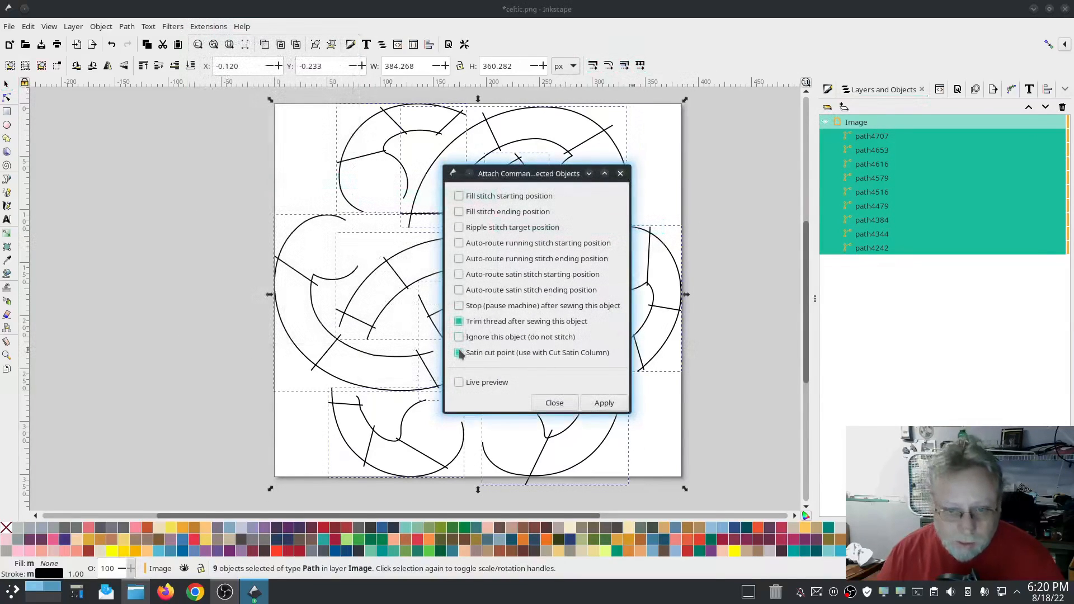
click(607, 403)
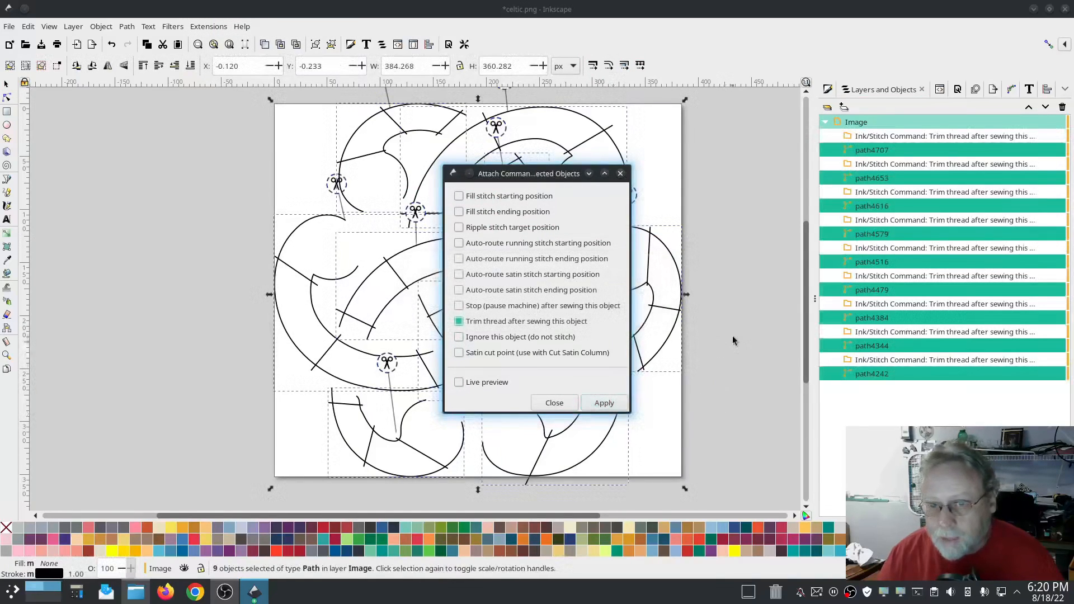
click(570, 401)
click(724, 372)
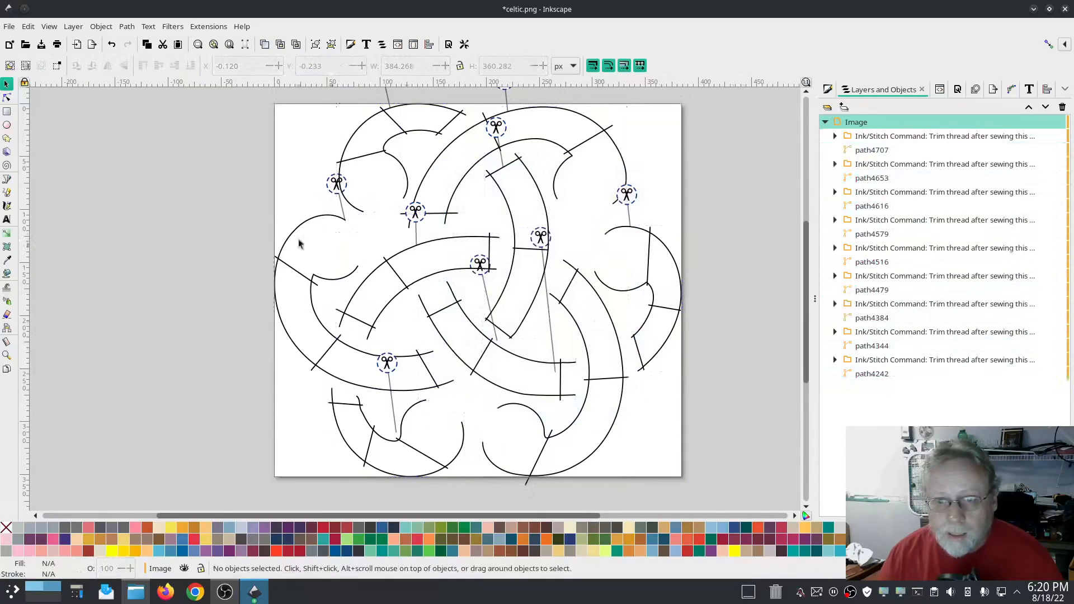
Run the Ink/Stitch simulator on the whole knot, raising the playback speed to 4096 stitches/sec
click(208, 28)
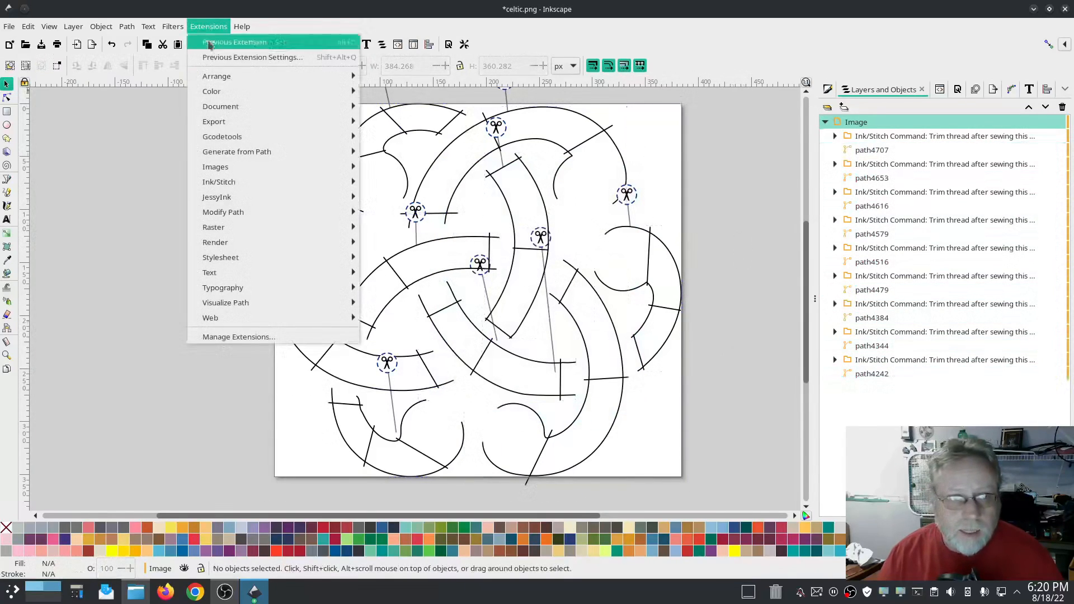
mouse_move(224, 182)
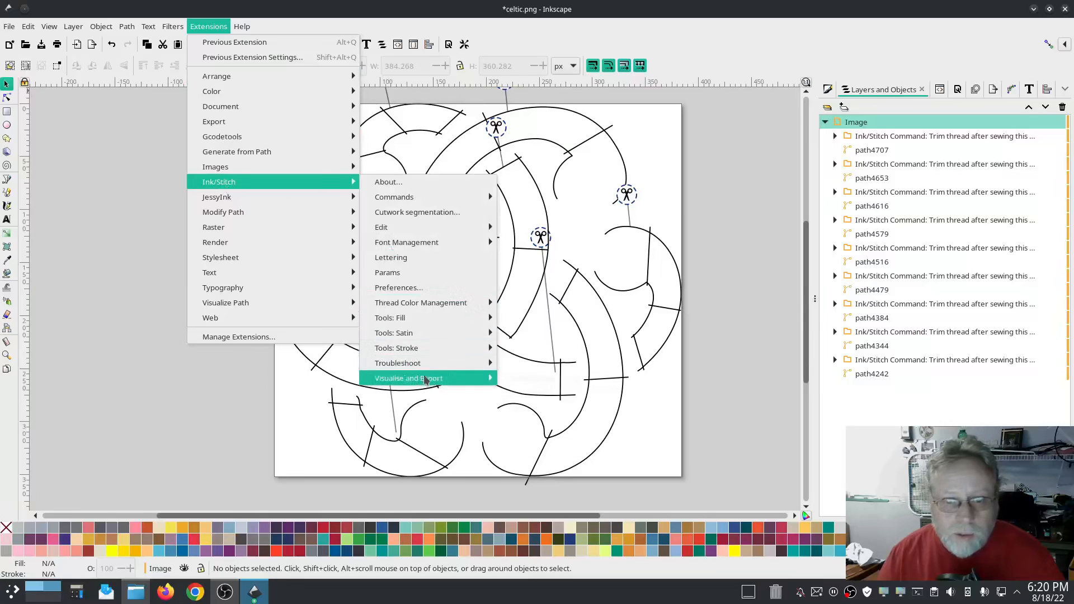
mouse_move(439, 379)
click(578, 424)
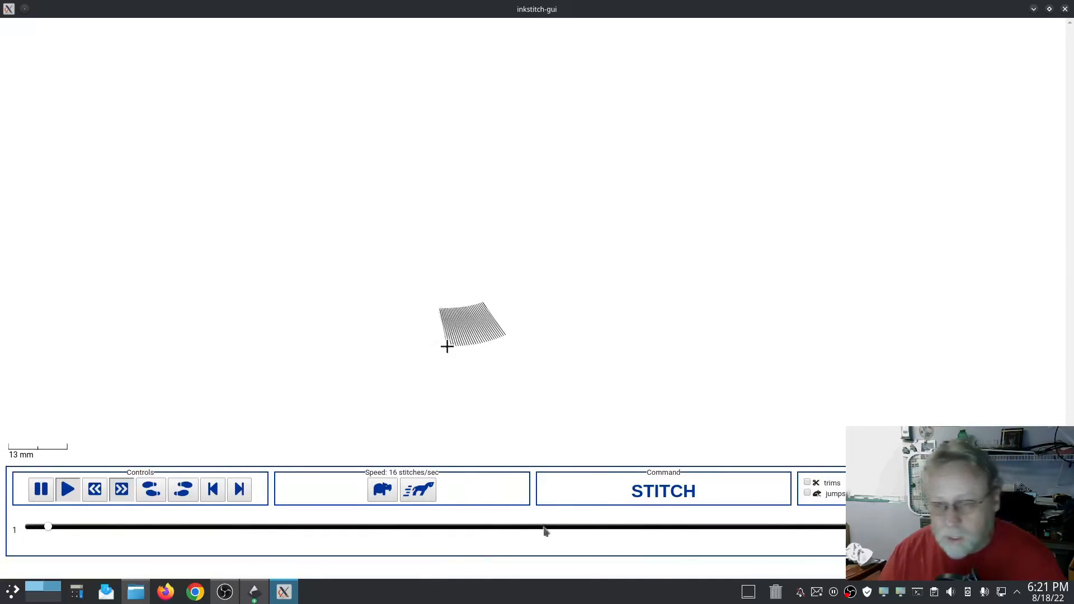
click(424, 490)
click(424, 490)
click(424, 490)
click(424, 490)
click(423, 490)
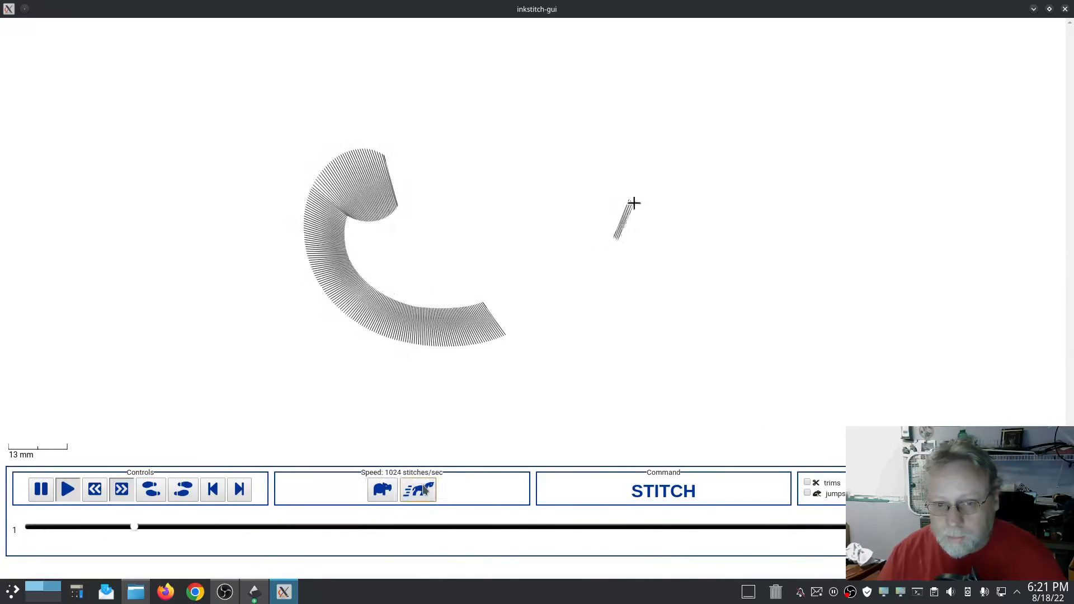
click(424, 490)
click(424, 490)
click(424, 490)
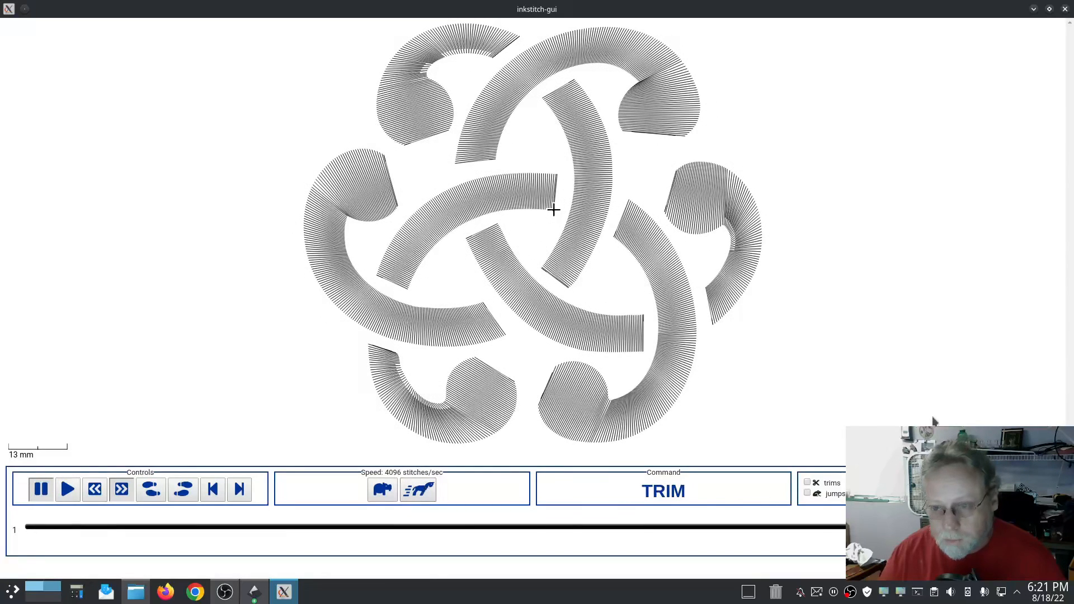